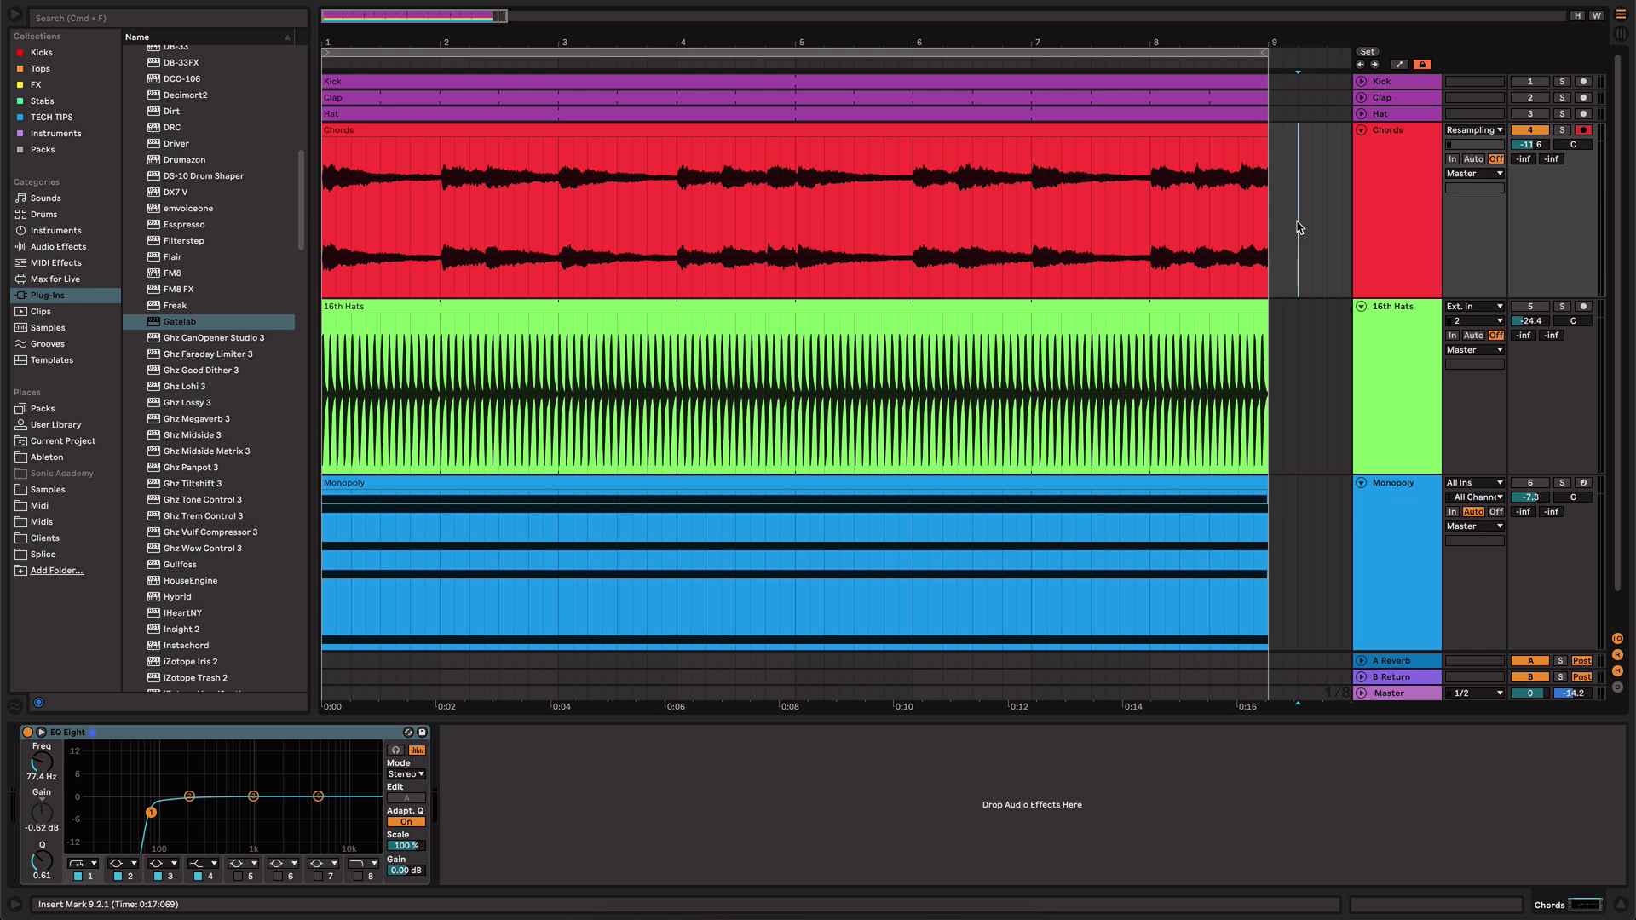
- Play the eight-bar Chords clip to audition it without any gating
left_click(838, 130)
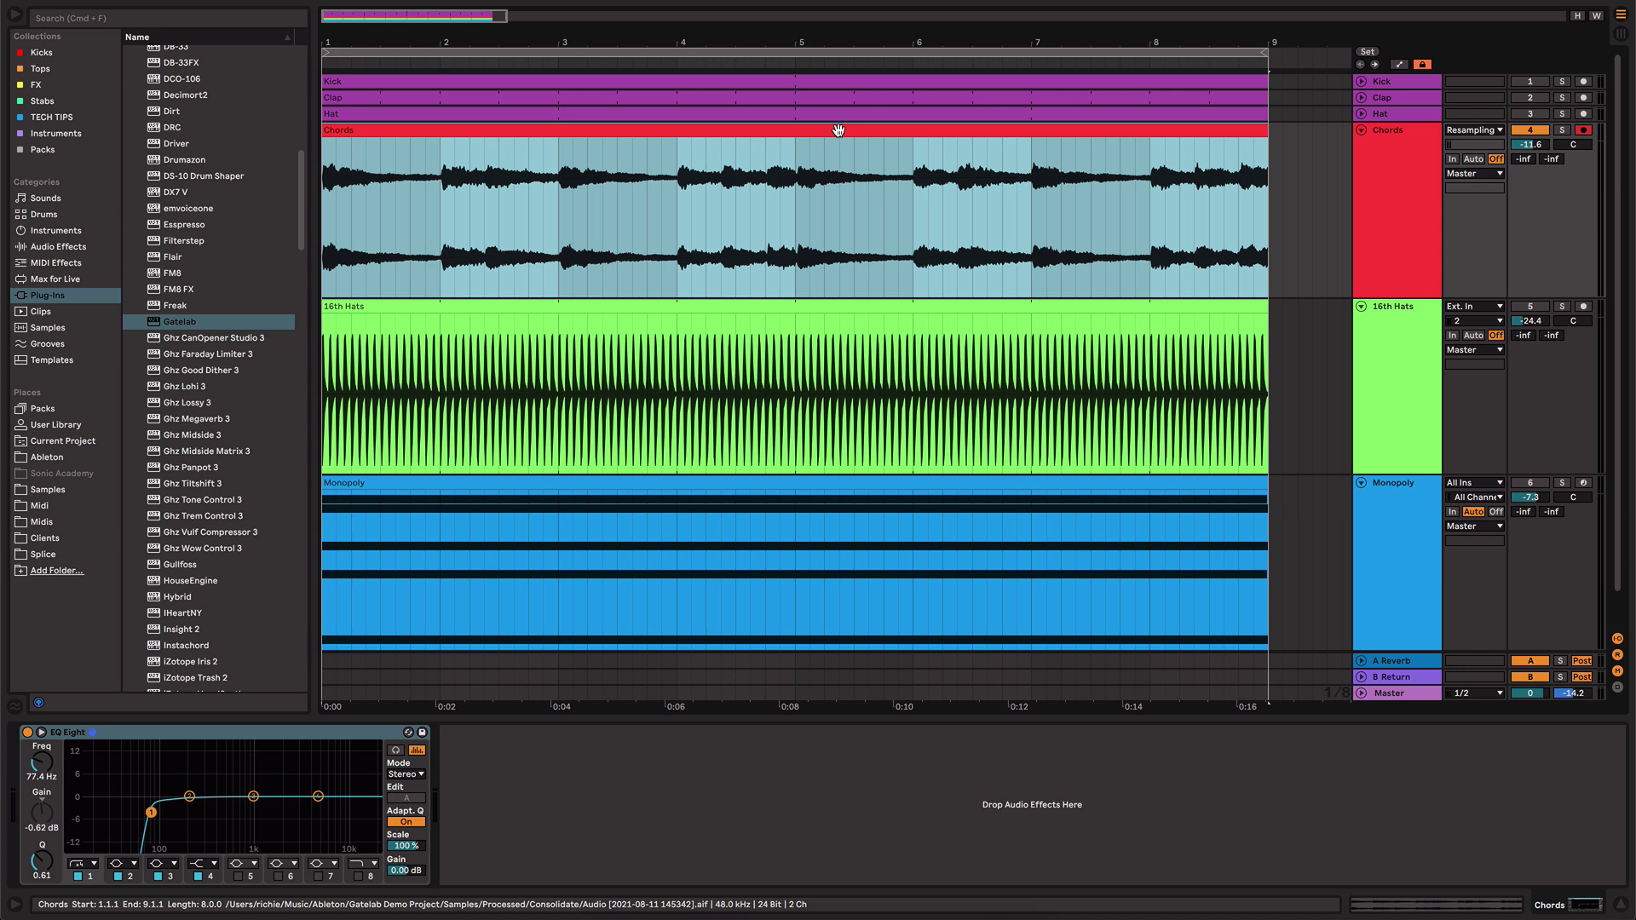
key("space")
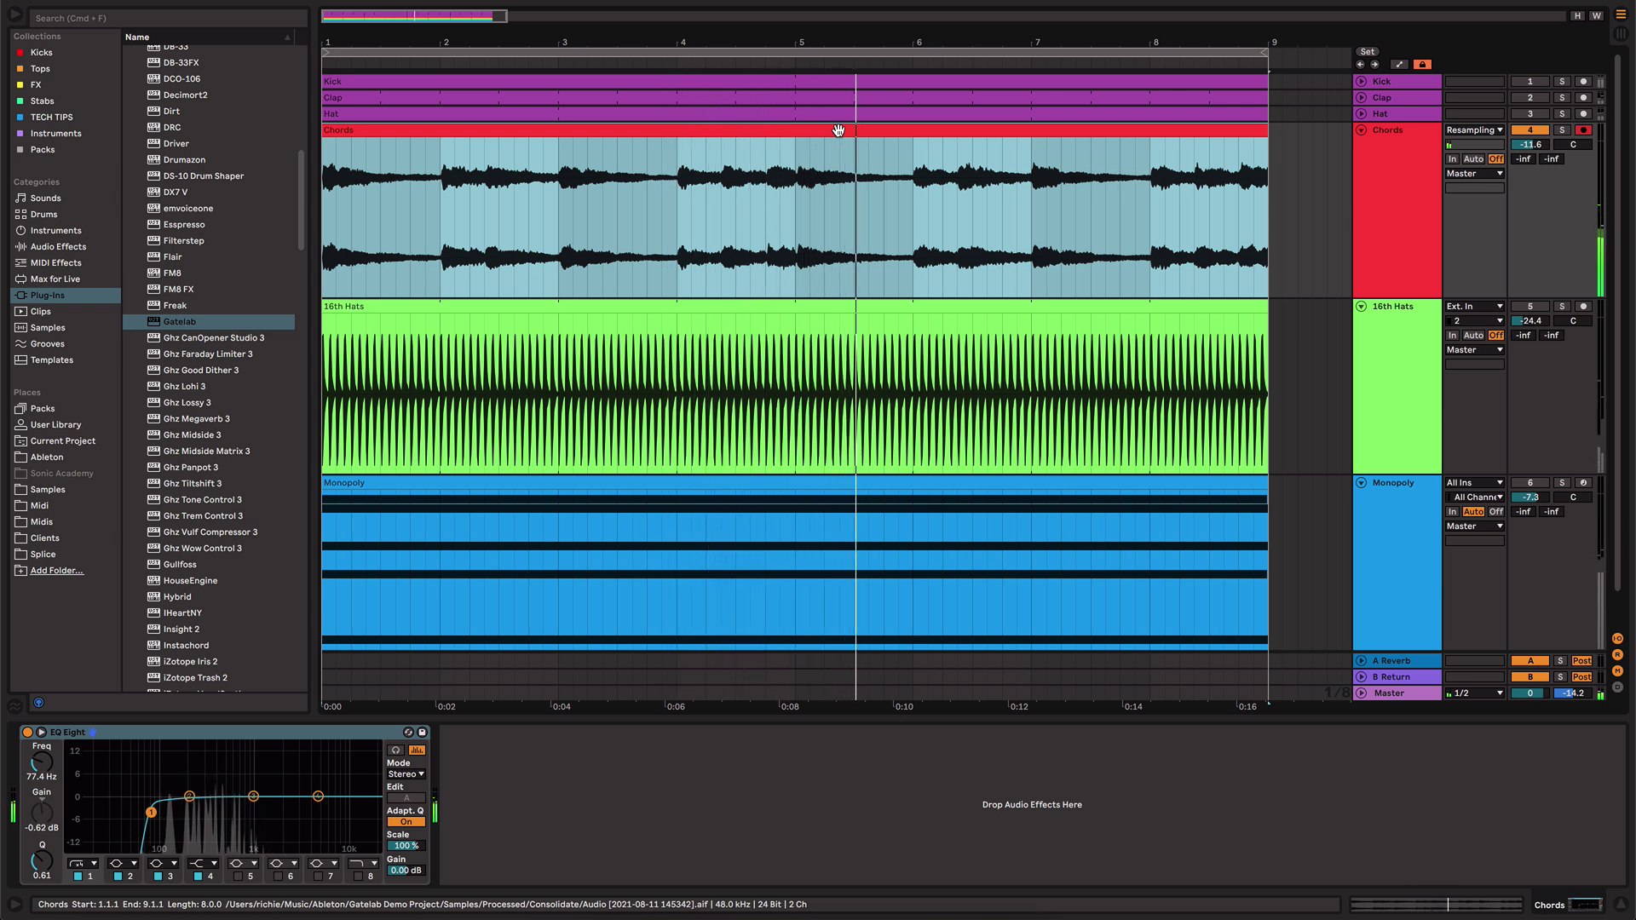
key("space")
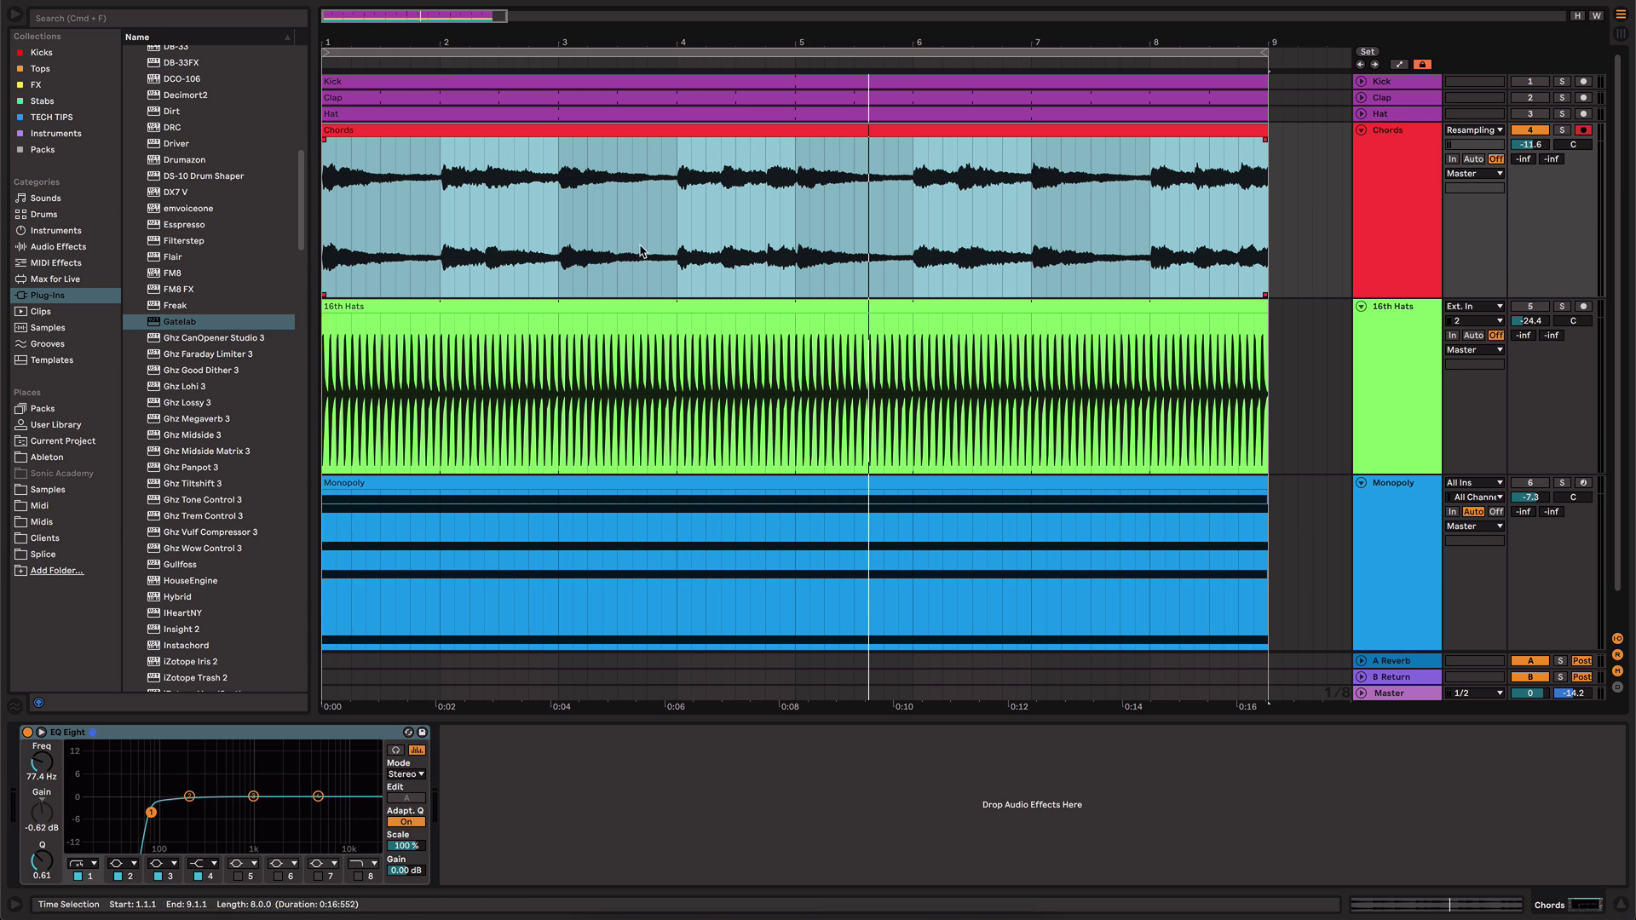
- Load the Gatelab plug-in on the Chords track and clear its default gate pattern
left_click_drag(190, 322, 559, 821)
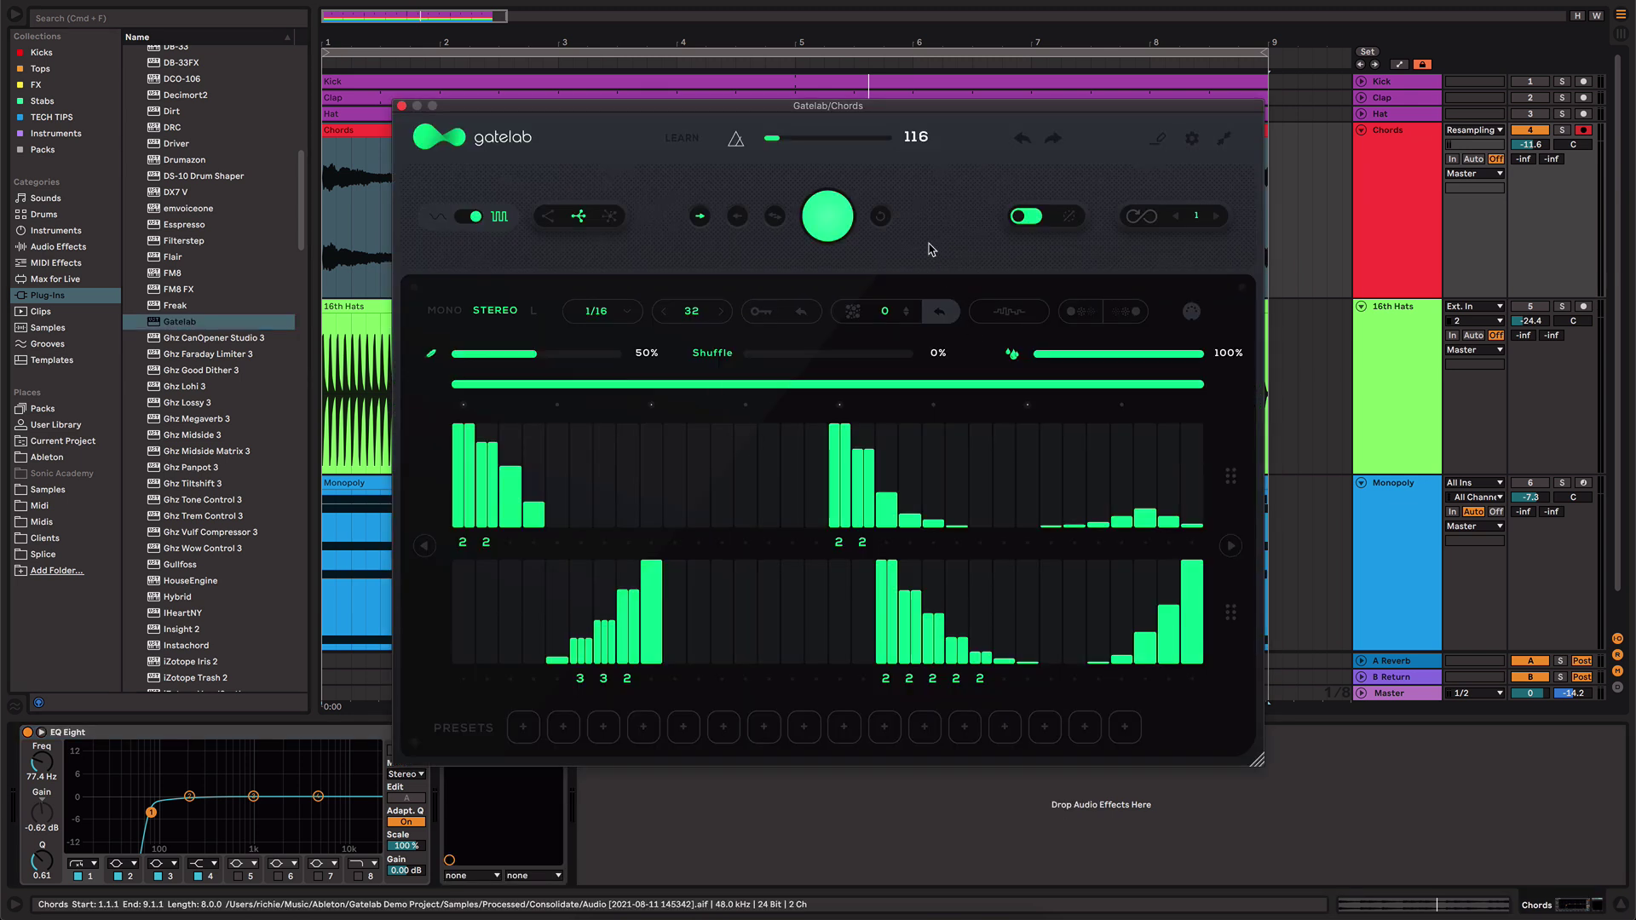
key("space")
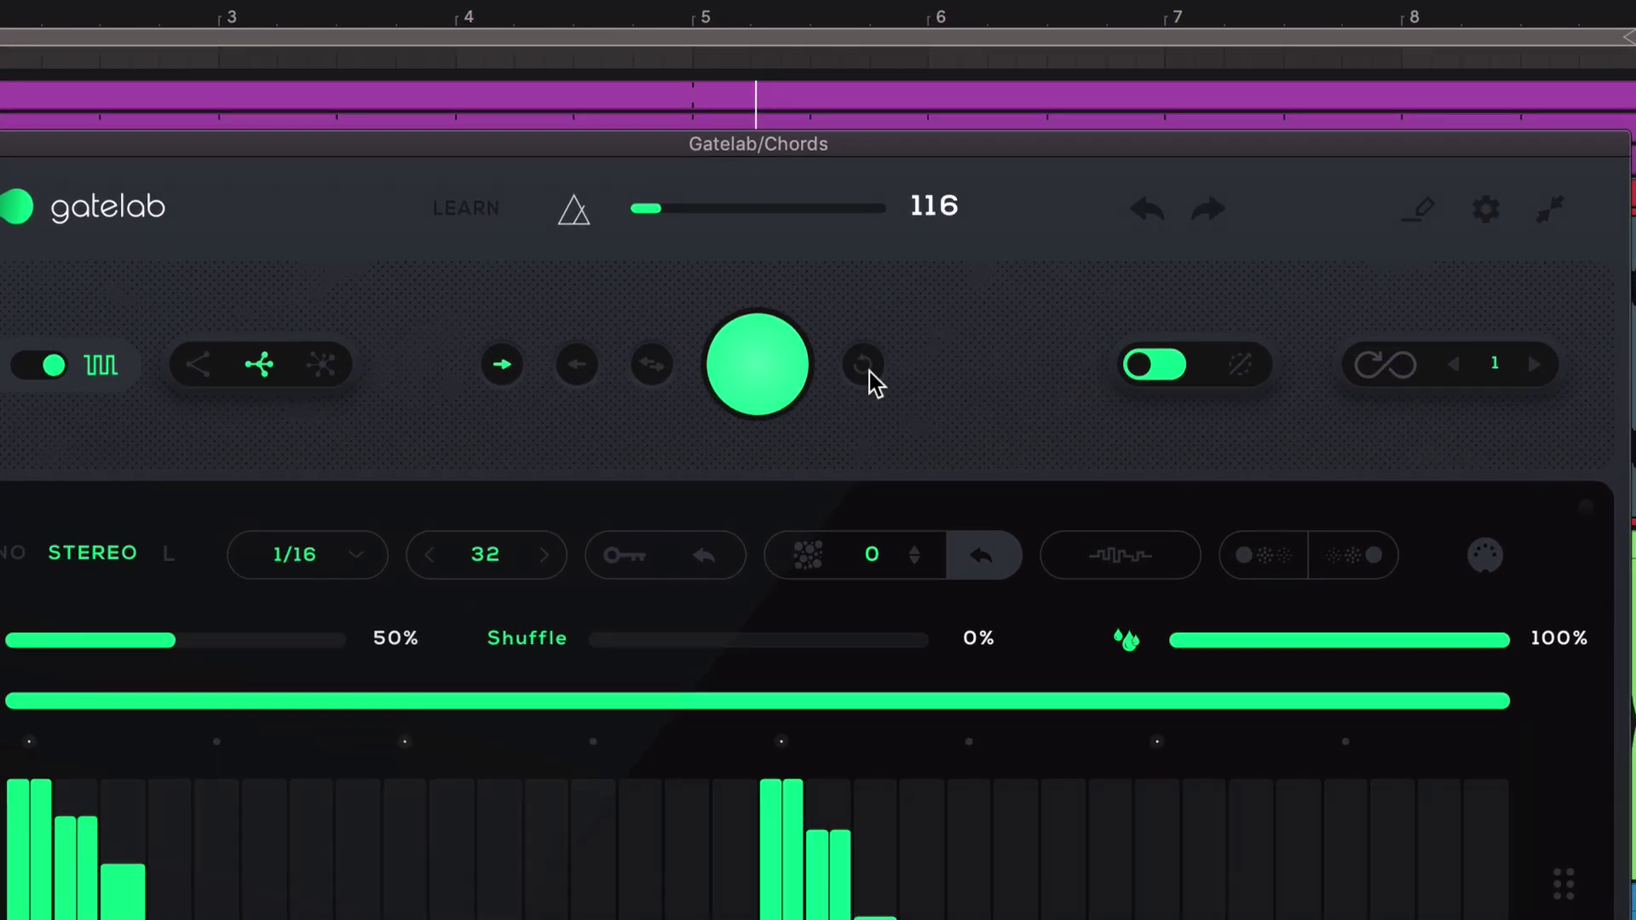
left_click(869, 375)
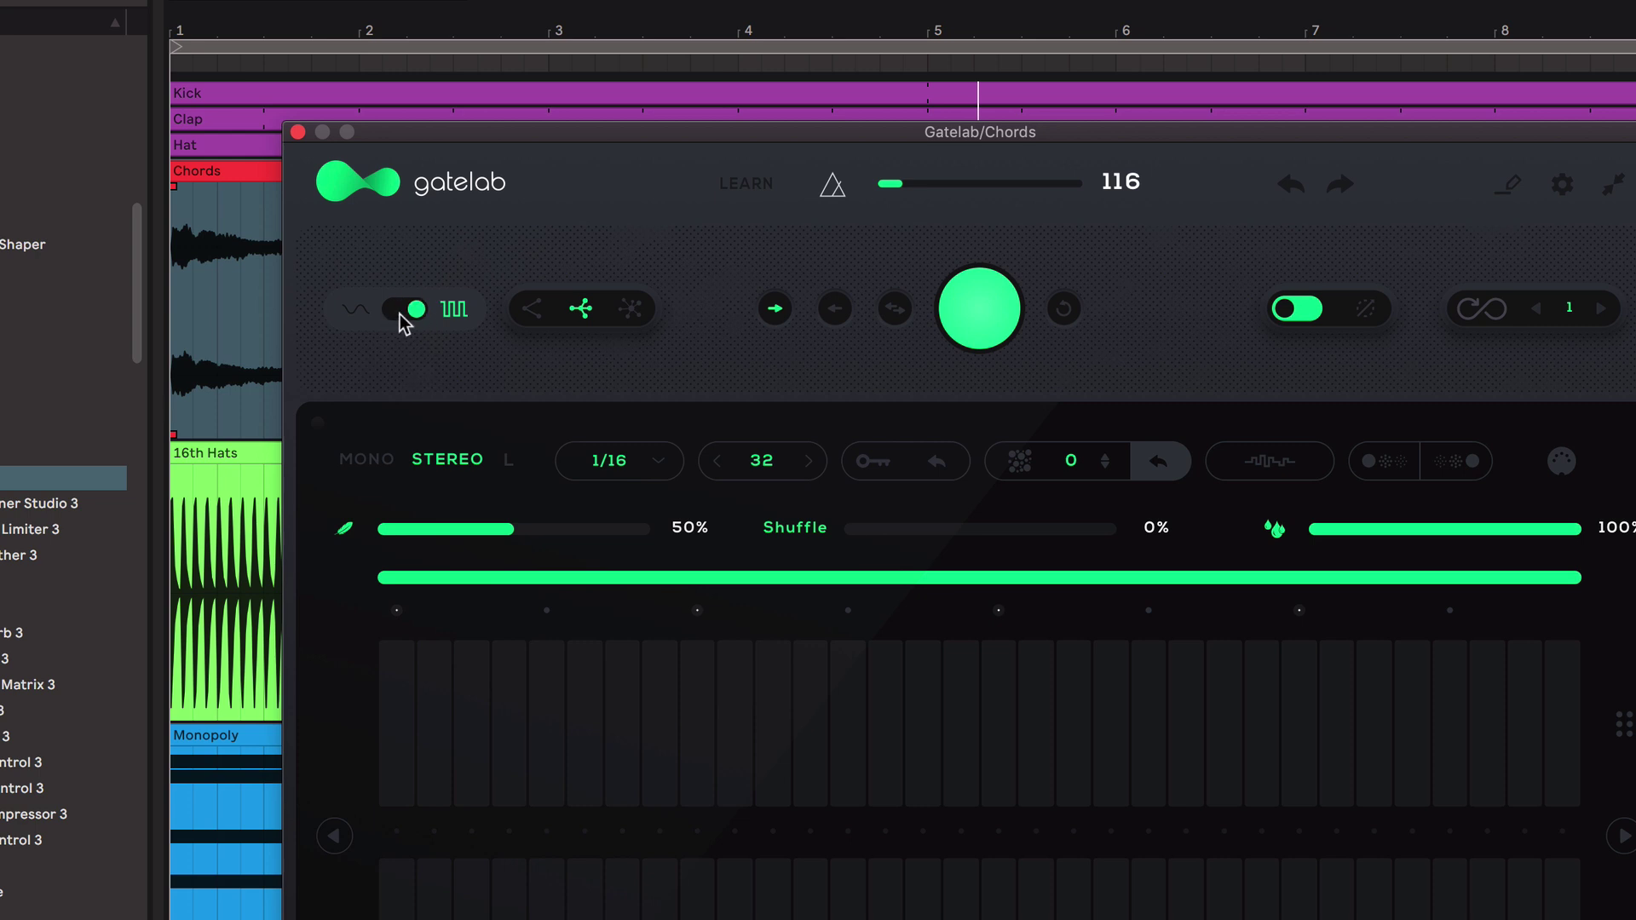
- Generate a random on/off gate pattern, then toggle its thirteenth upper-row step off and back on
left_click(403, 317)
left_click(401, 311)
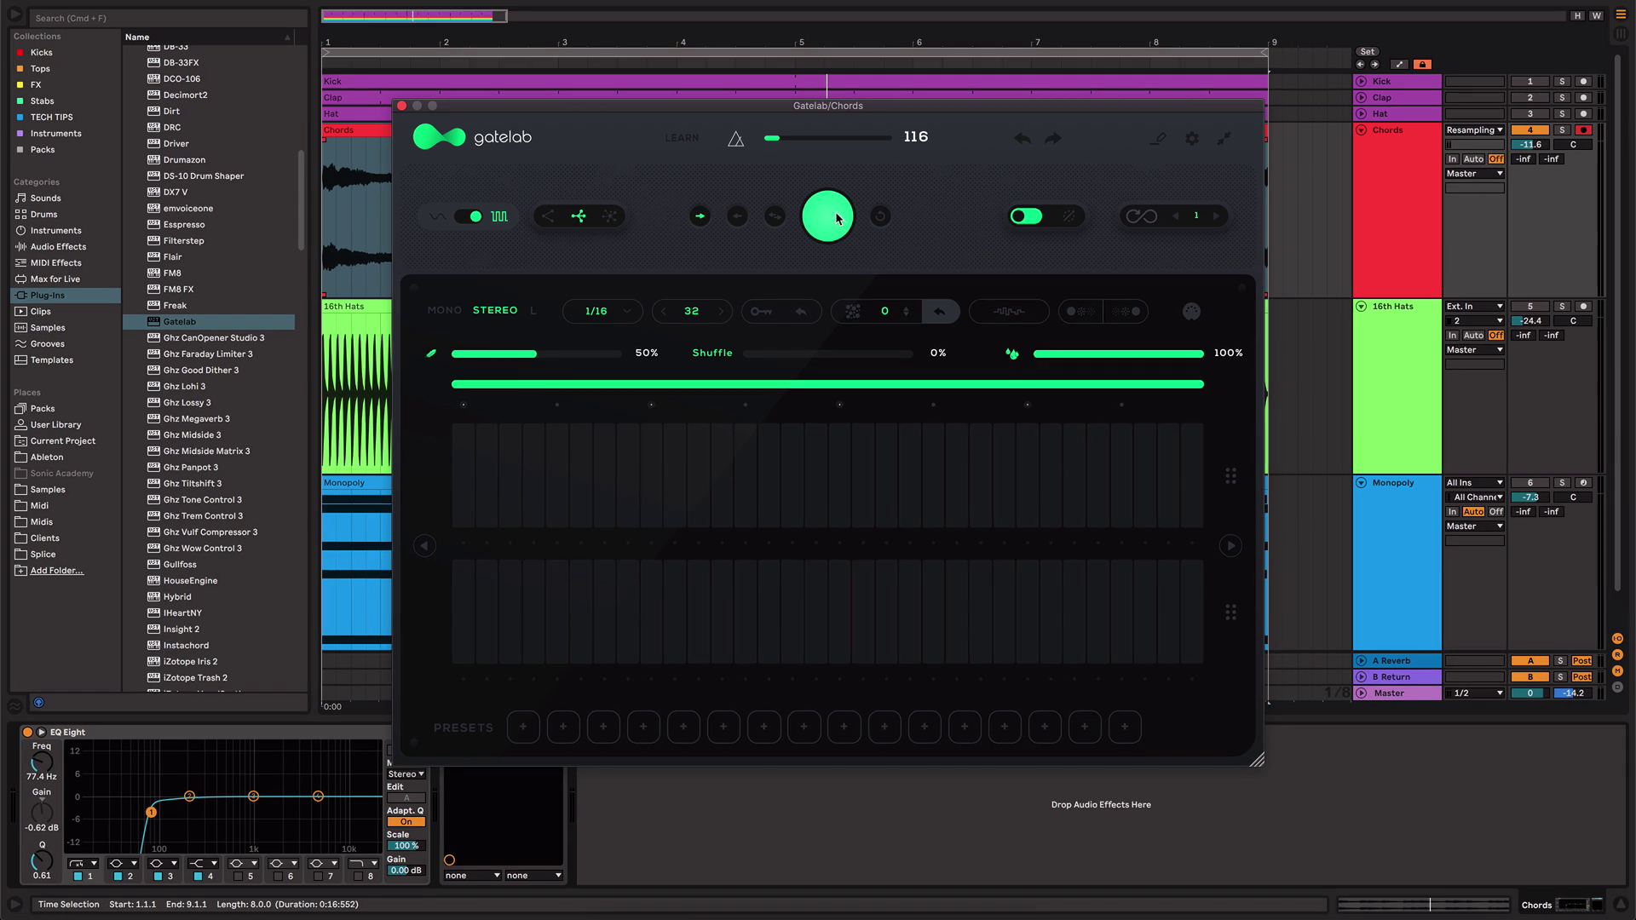
left_click(997, 314)
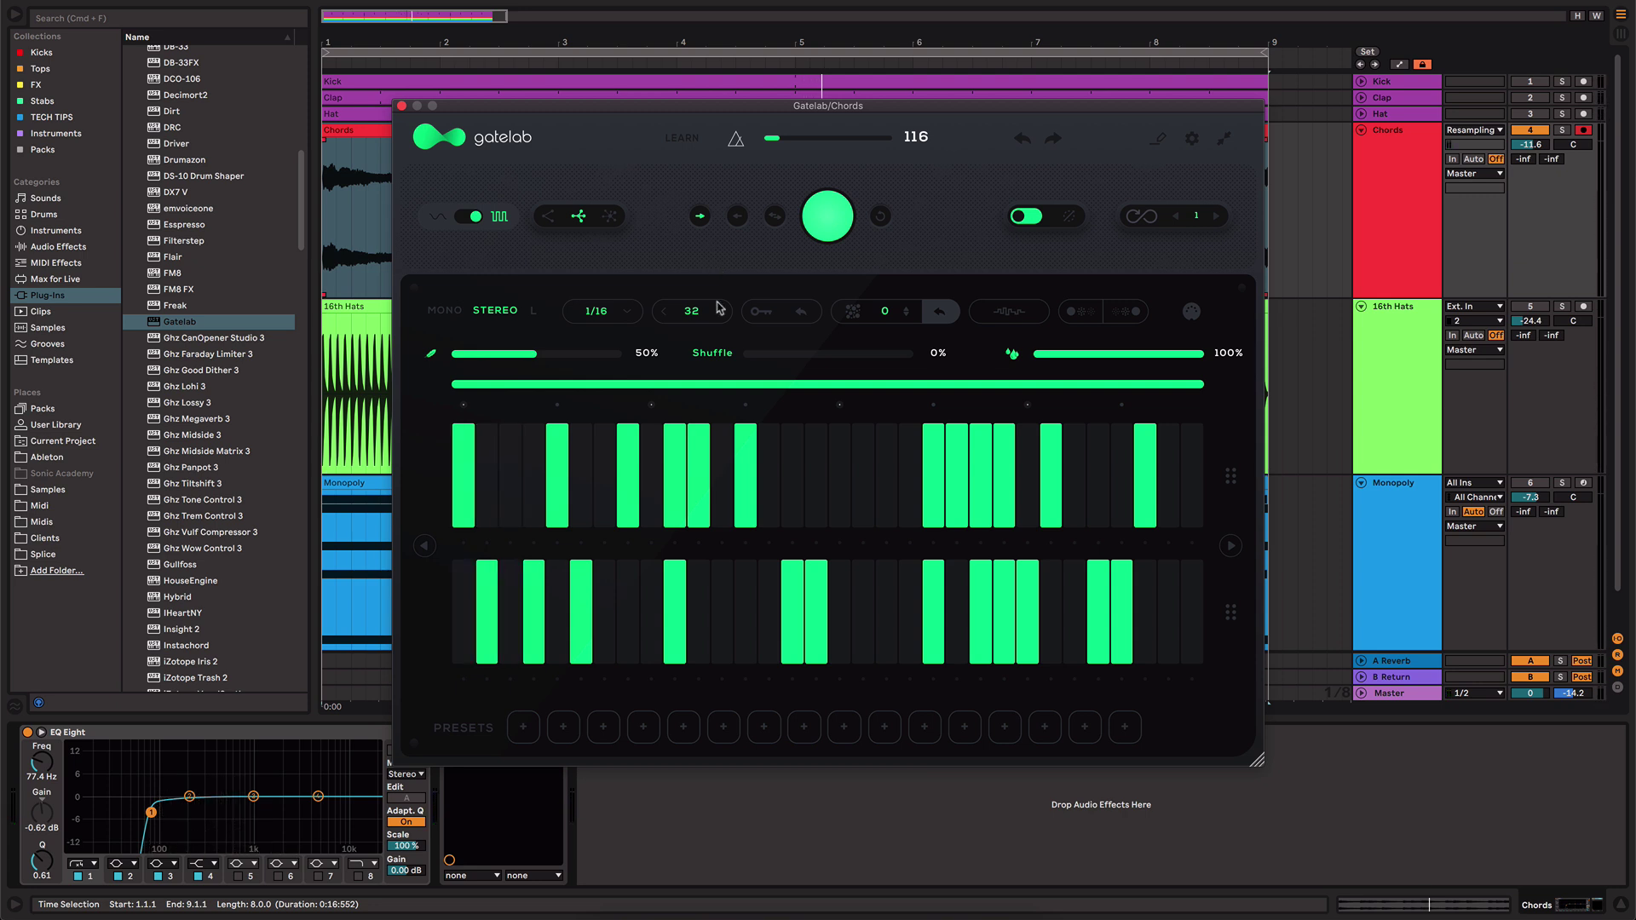
left_click(744, 458)
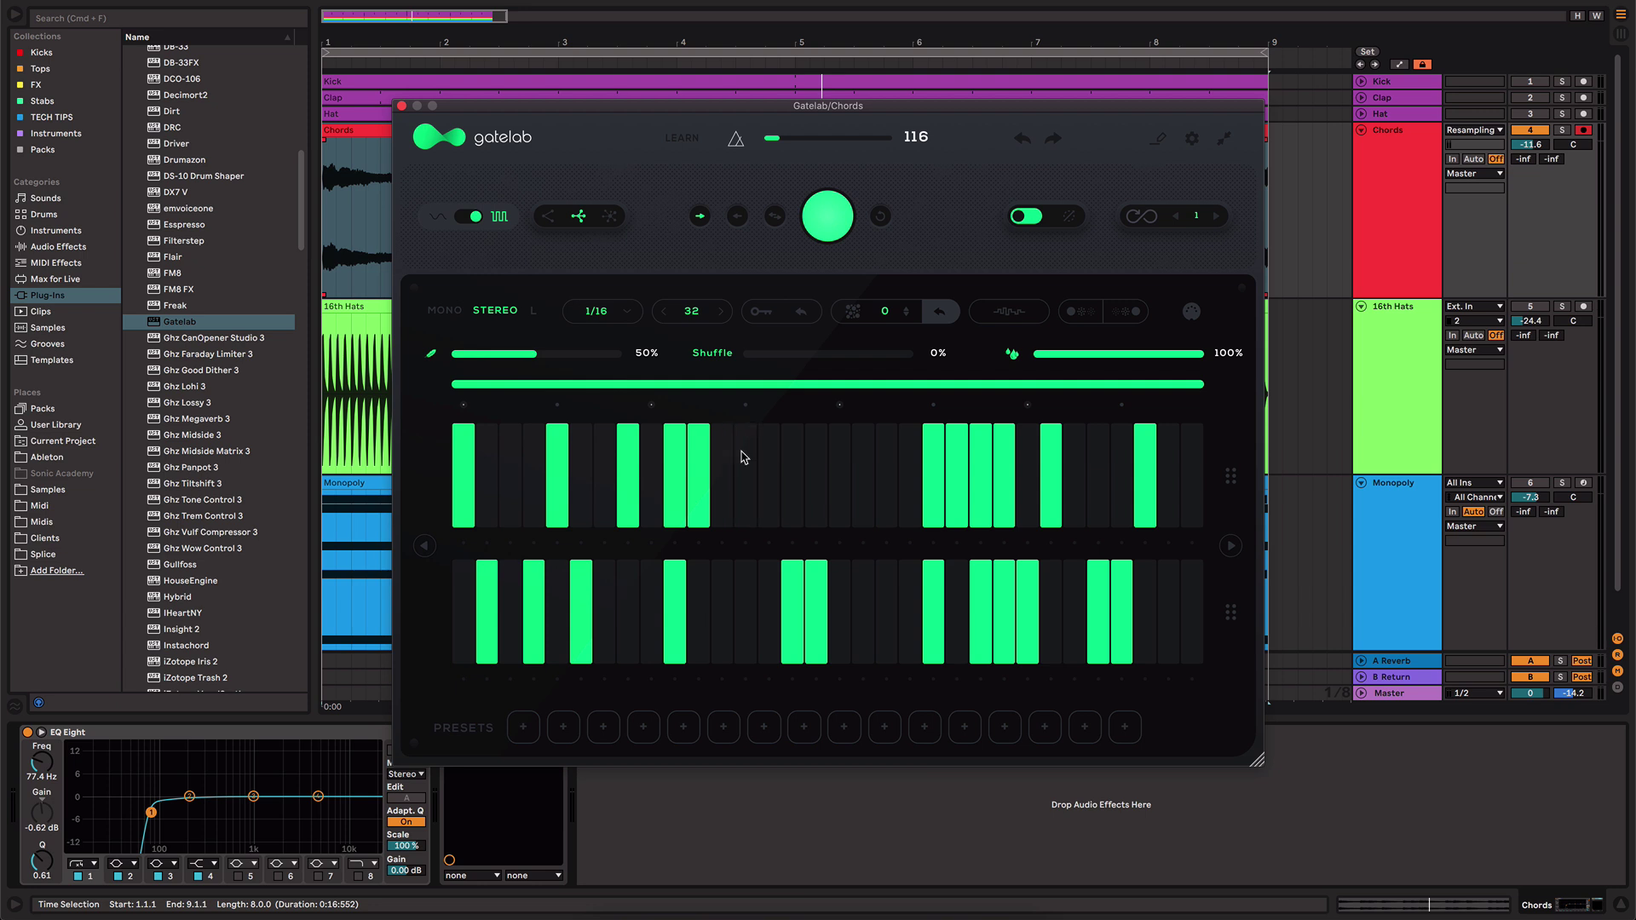
left_click(744, 458)
- Switch Gatelab to variable gate levels, generate a new random pattern and start playback
left_click(471, 219)
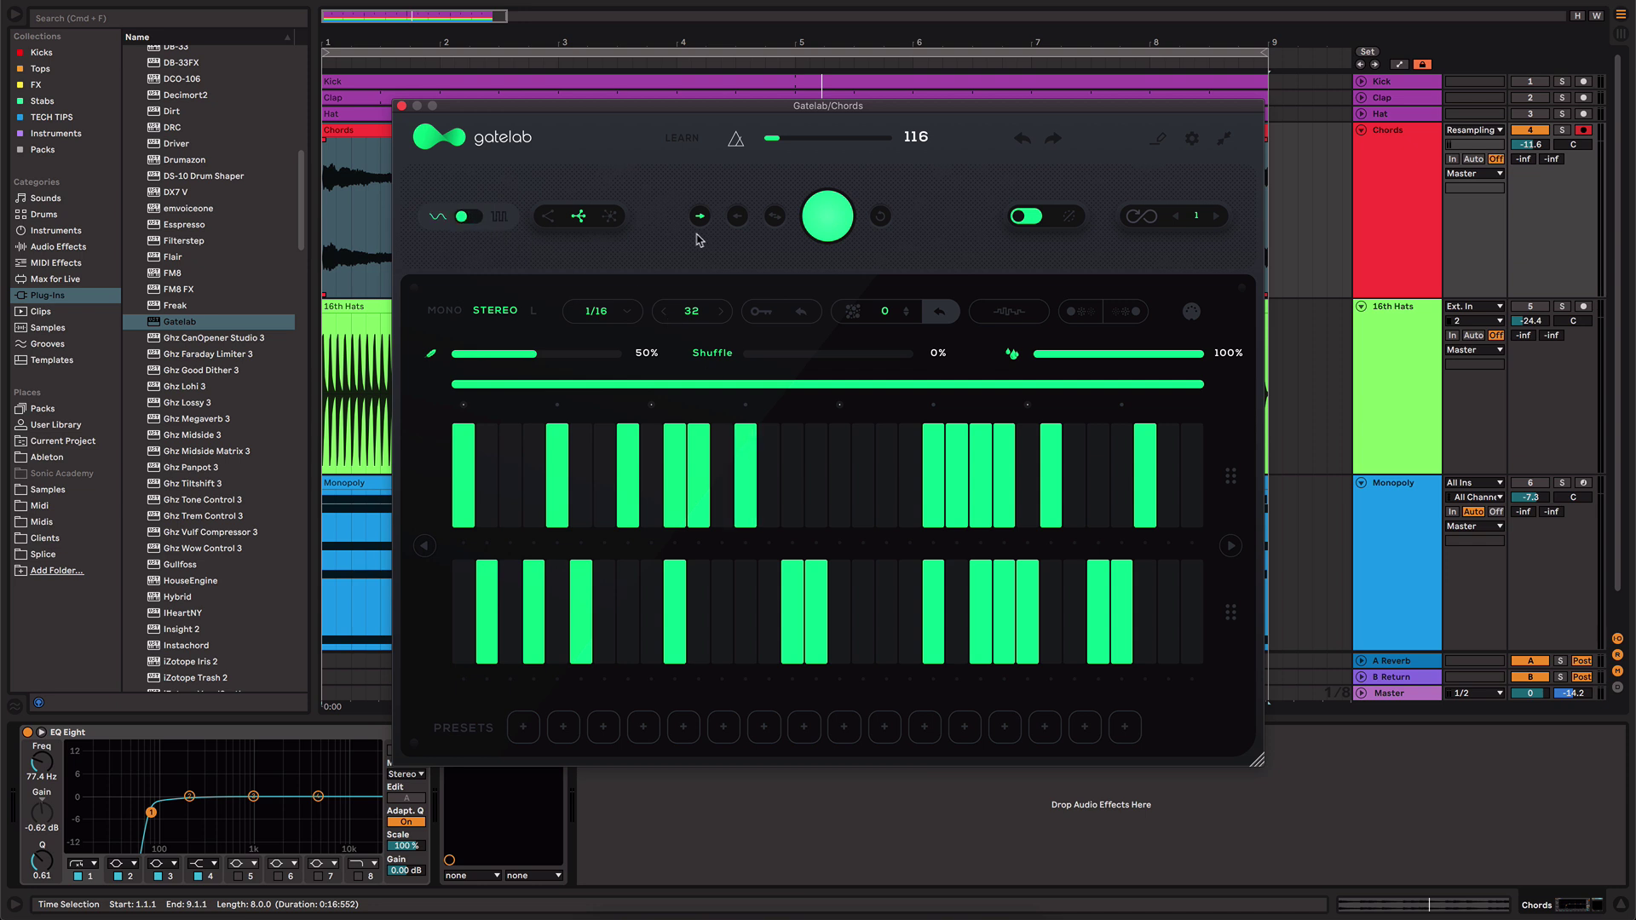
left_click(827, 215)
key("space")
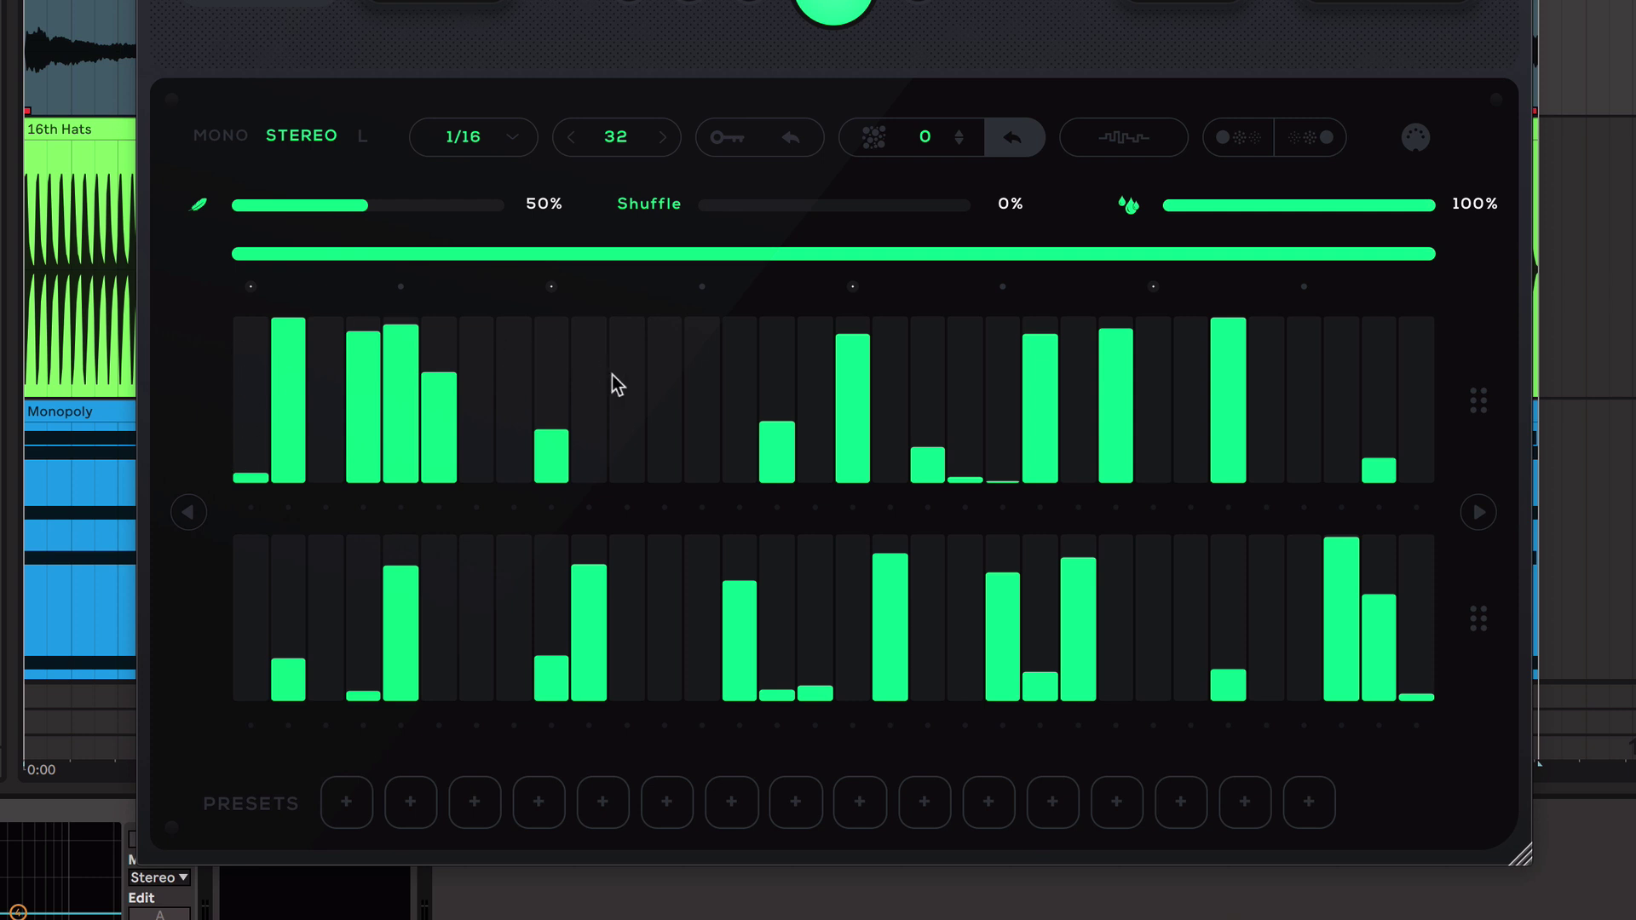
- Try different gate levels on the eleventh upper-row step, ending at about 70% height, and stop playback
left_click(630, 426)
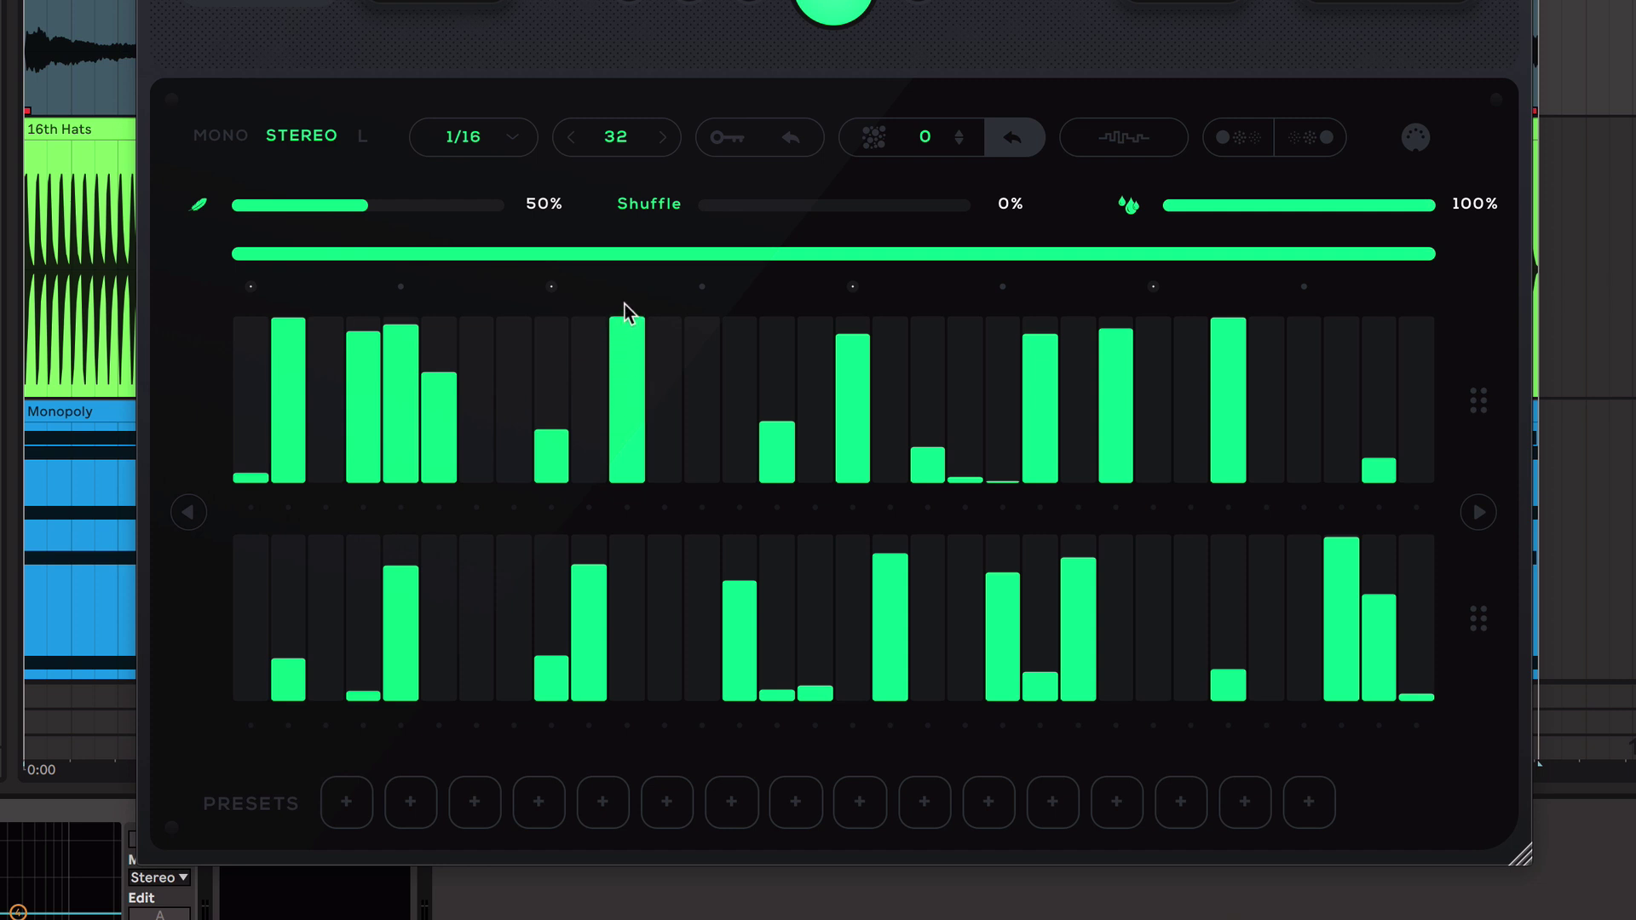
left_click_drag(625, 304, 631, 490)
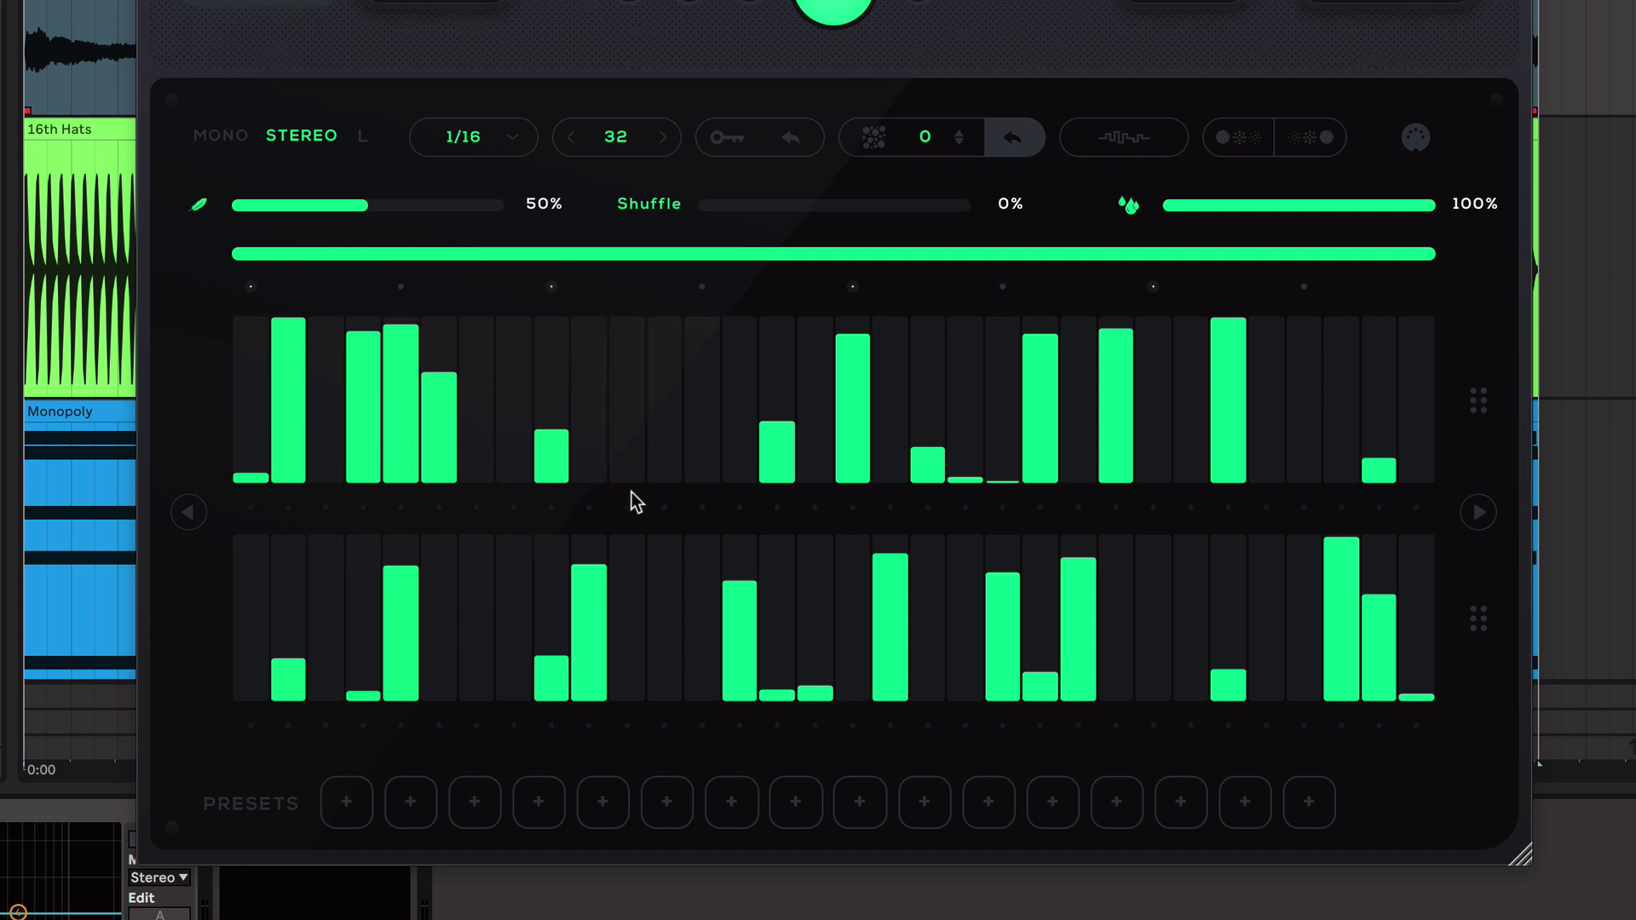
left_click(637, 410)
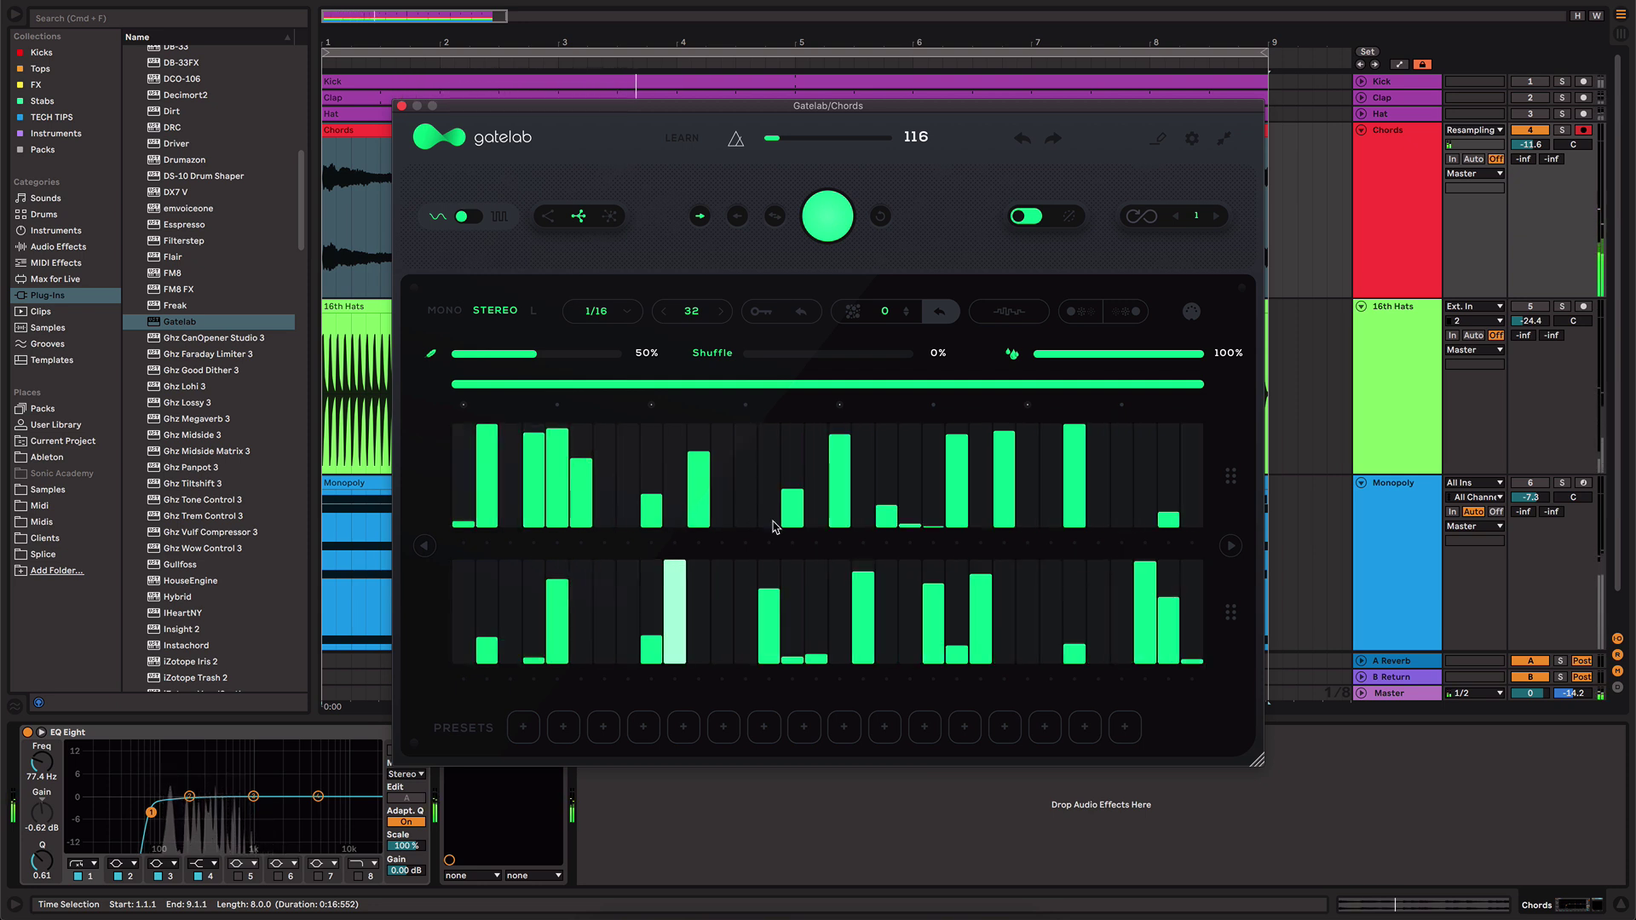
key("space")
- Return Gatelab to on/off gating, try the three density options, and generate a pattern at the lowest density
left_click(469, 218)
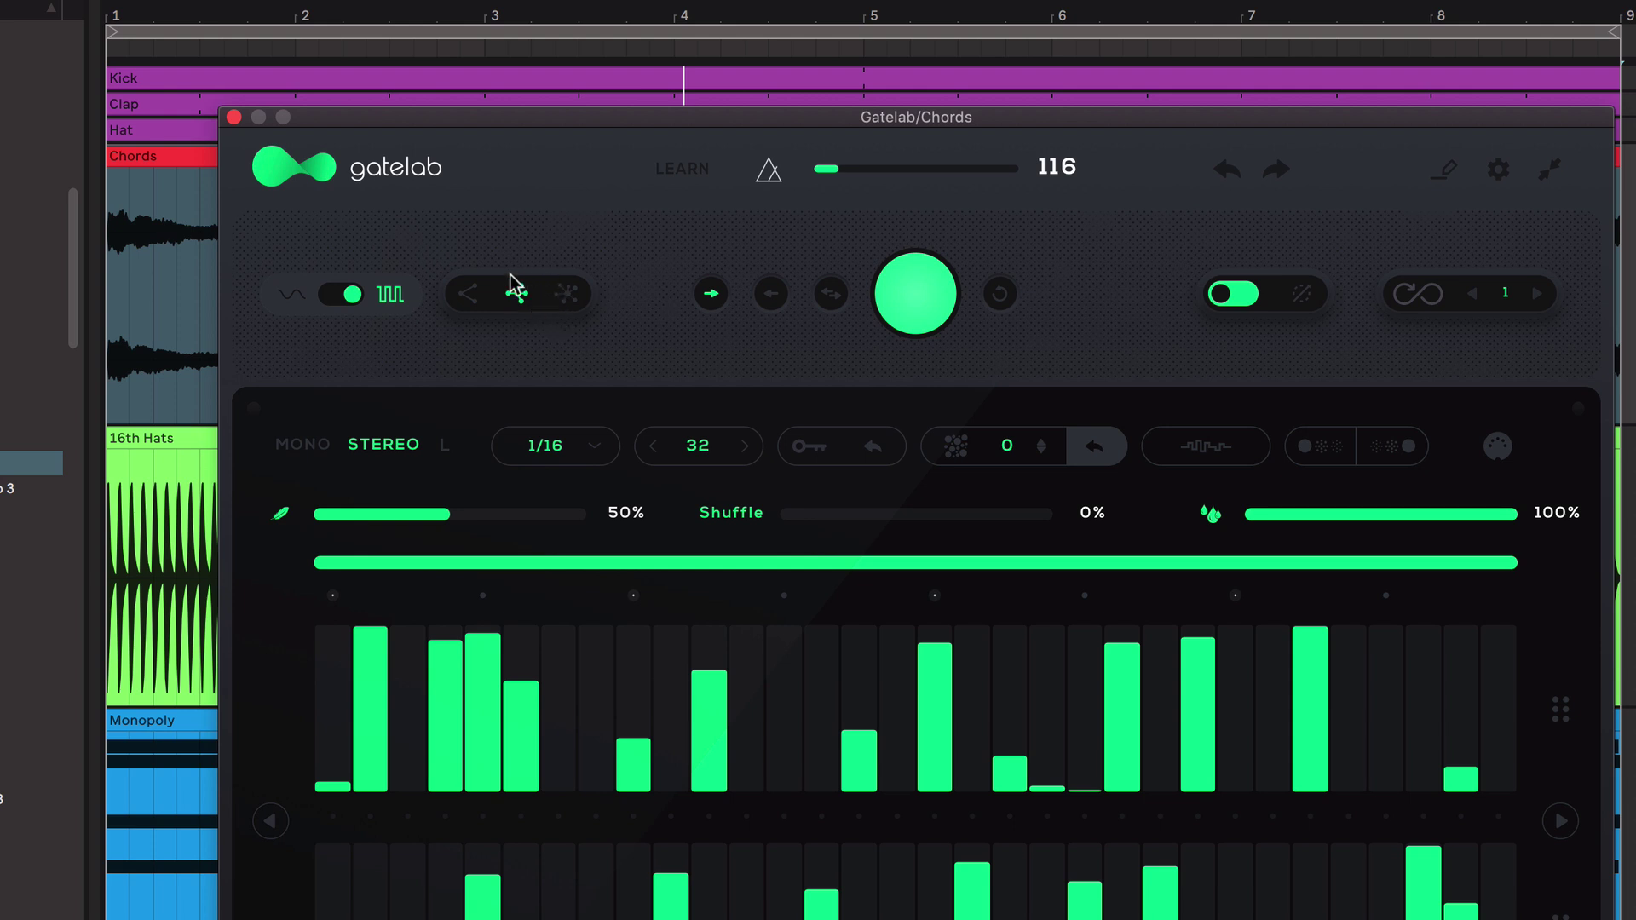
left_click(475, 297)
left_click(519, 296)
left_click(569, 297)
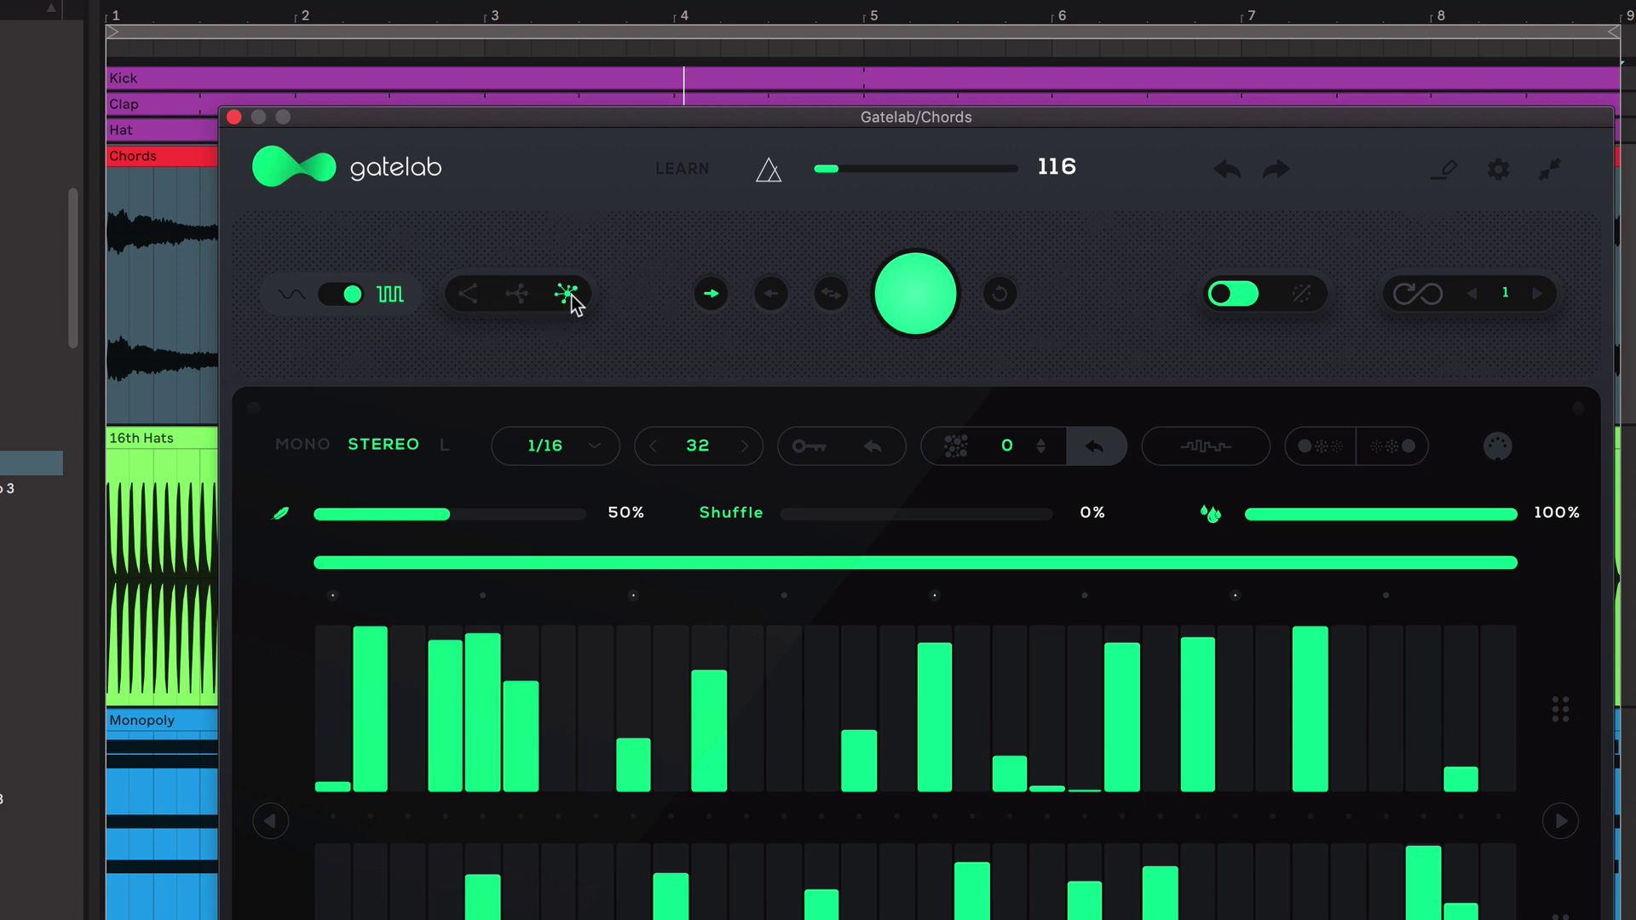
left_click(467, 297)
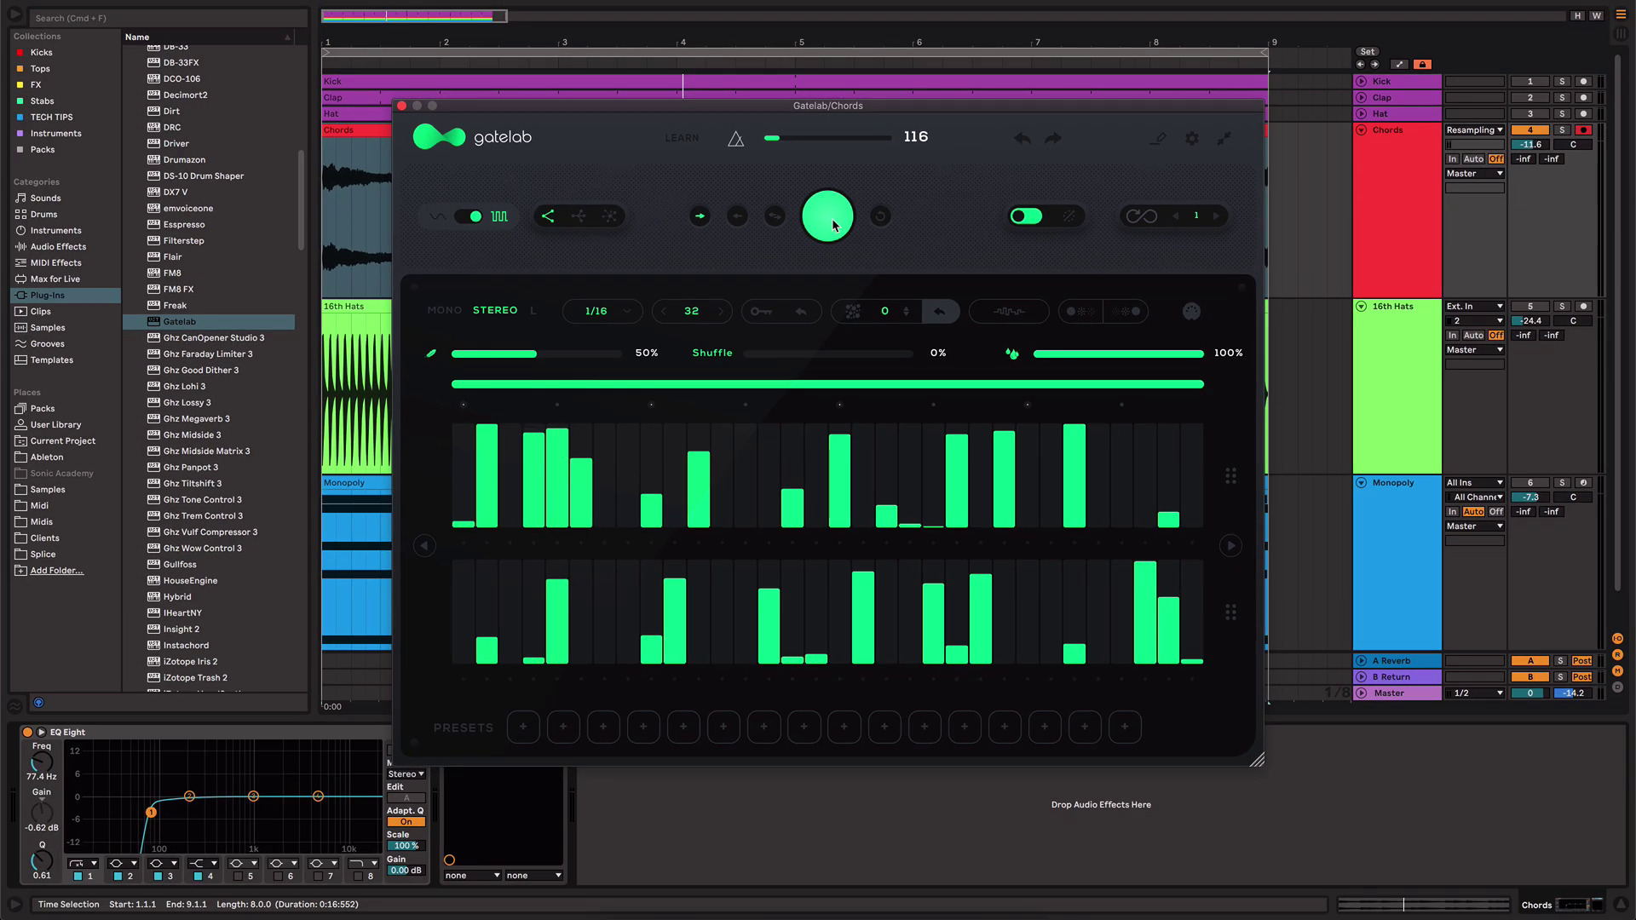
left_click(832, 225)
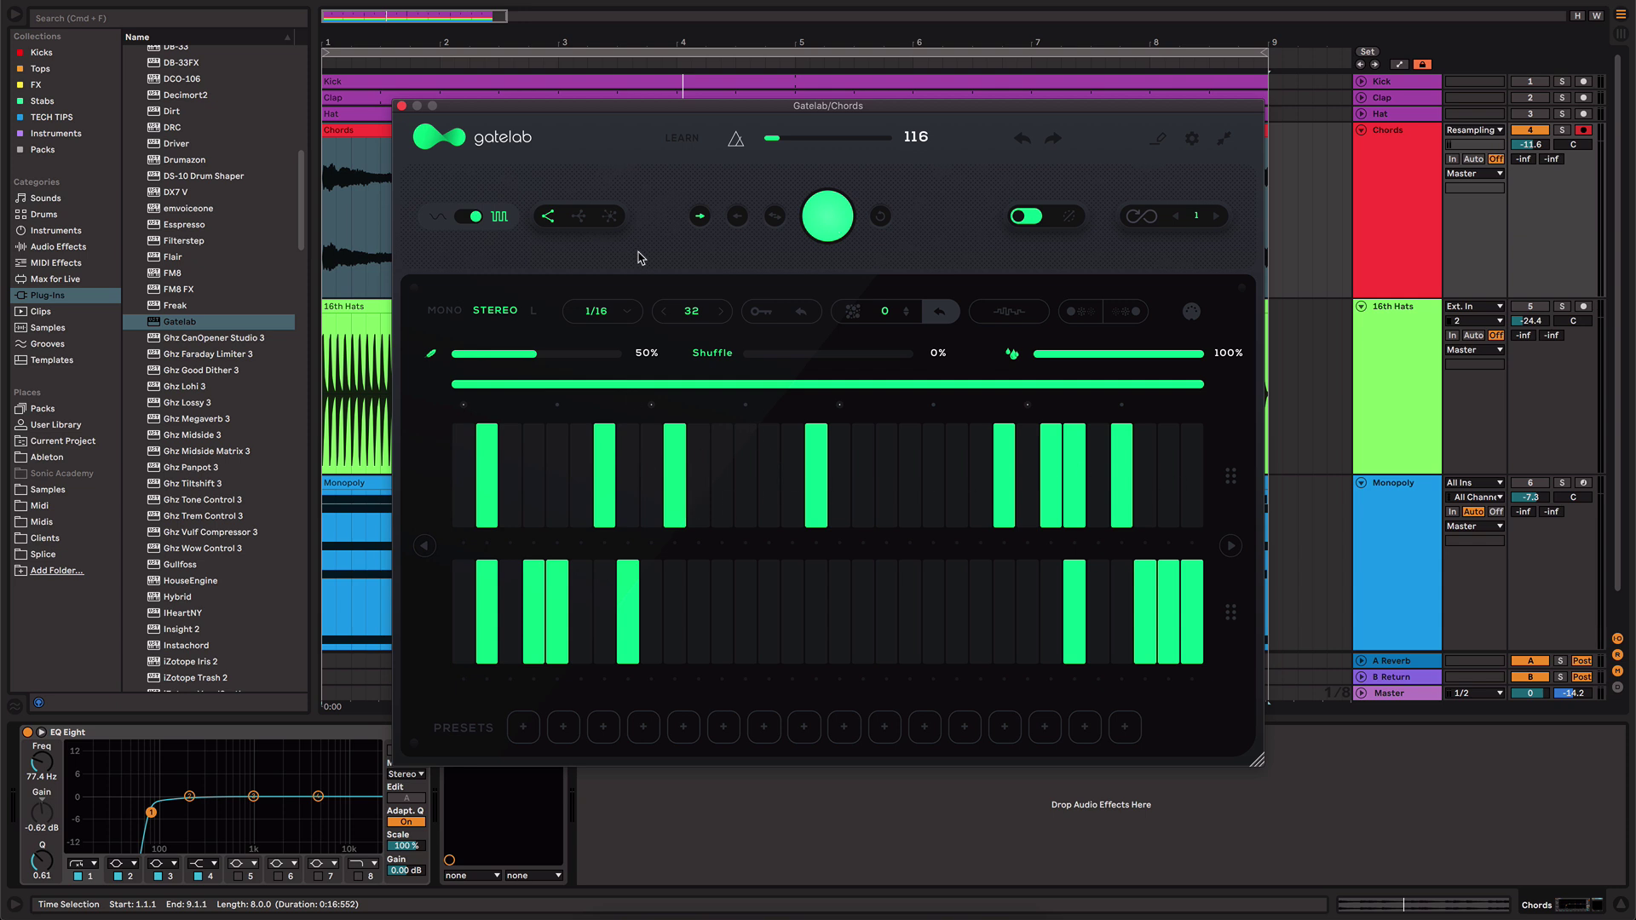
- Generate one gate pattern at medium density and another at high density
left_click(831, 215)
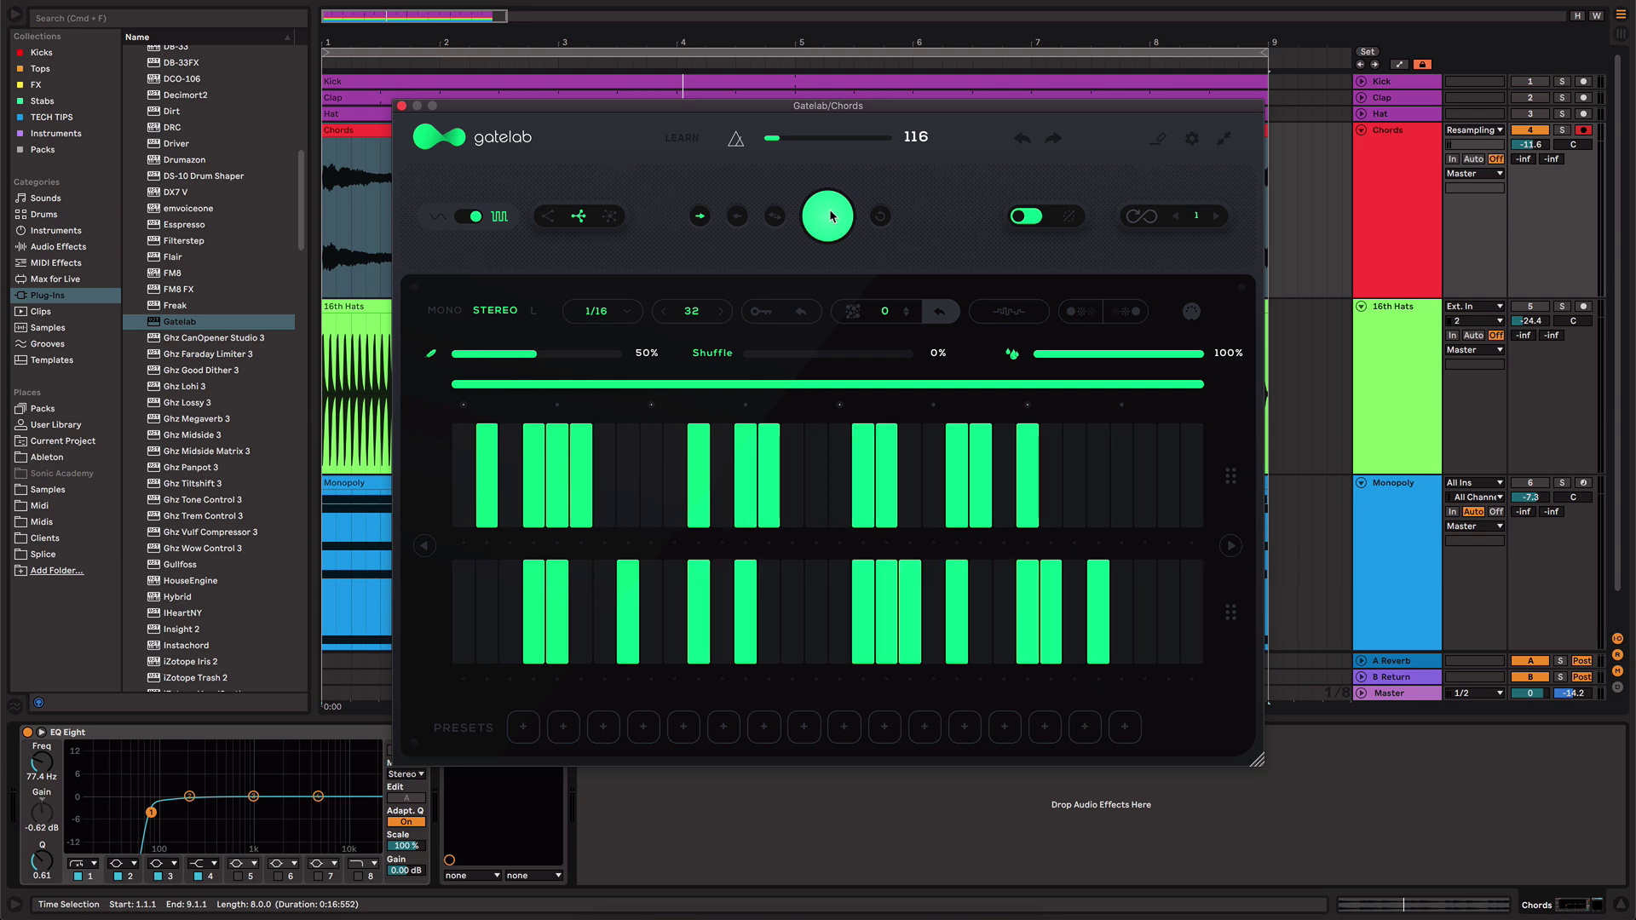
left_click(611, 219)
left_click(831, 220)
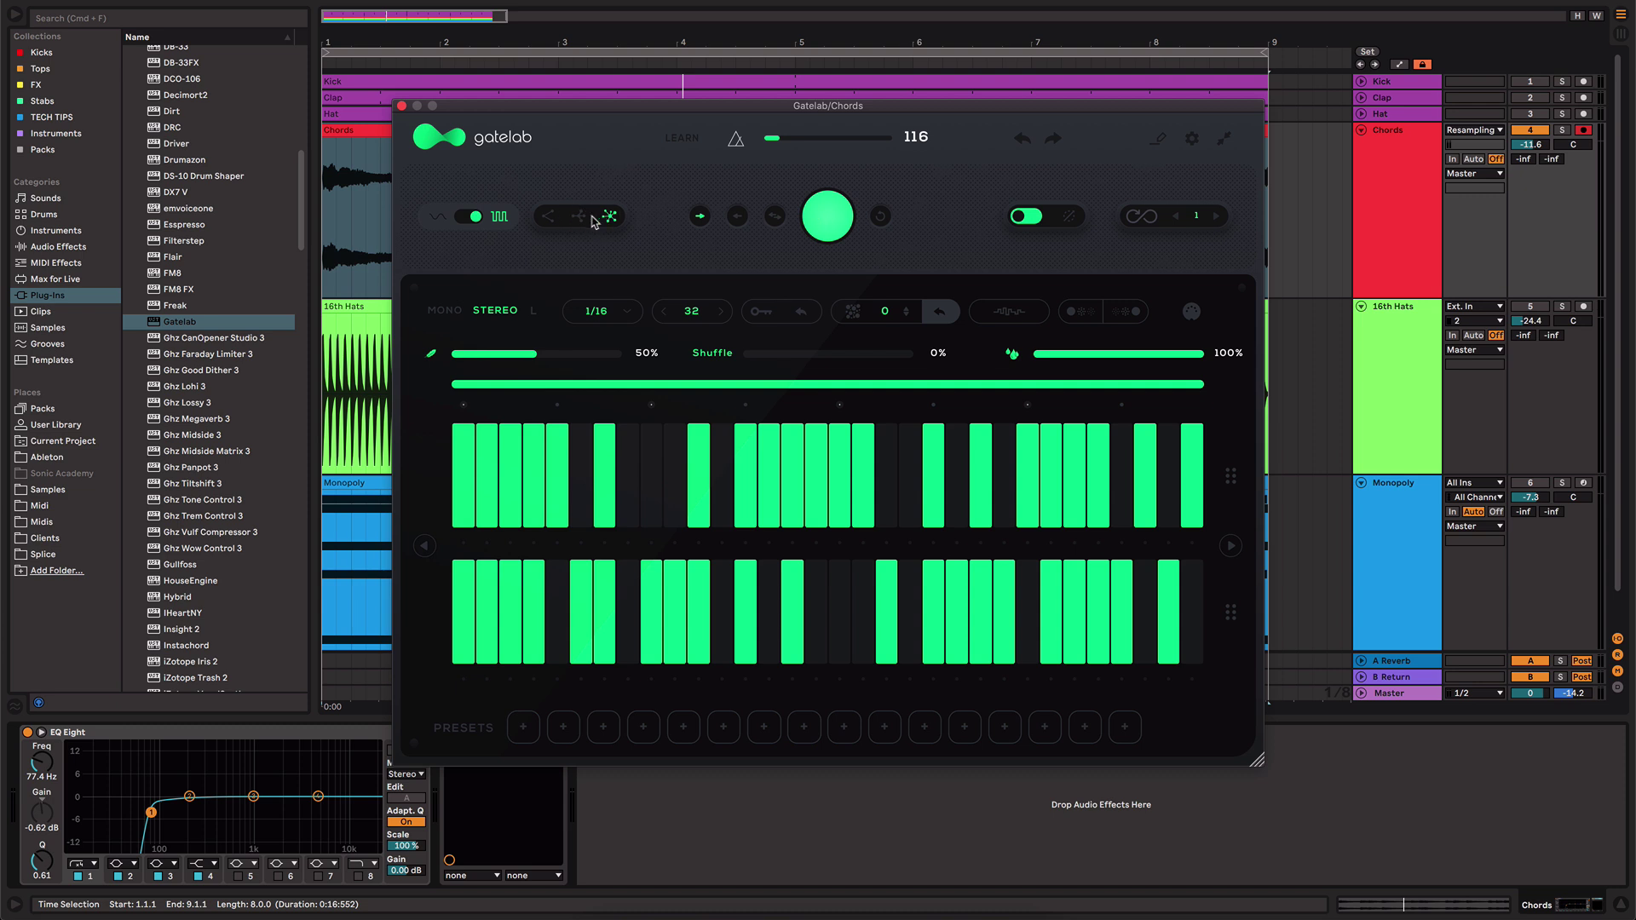
- Set the pattern density back to medium, generate a new gate pattern and play it
left_click(827, 216)
key("space")
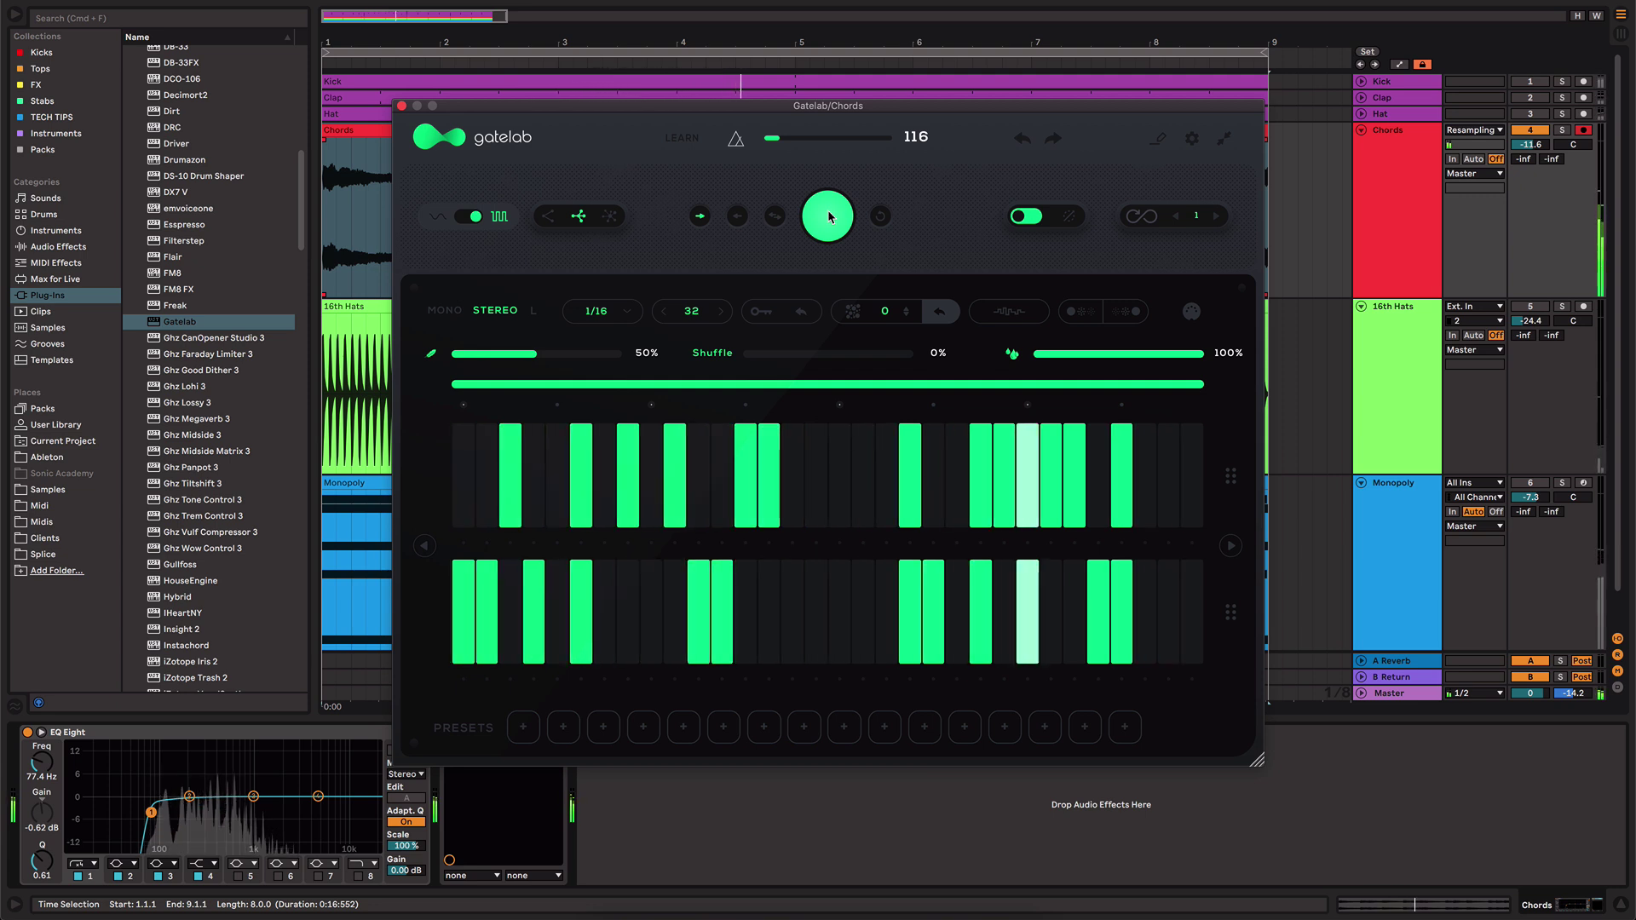
key("space")
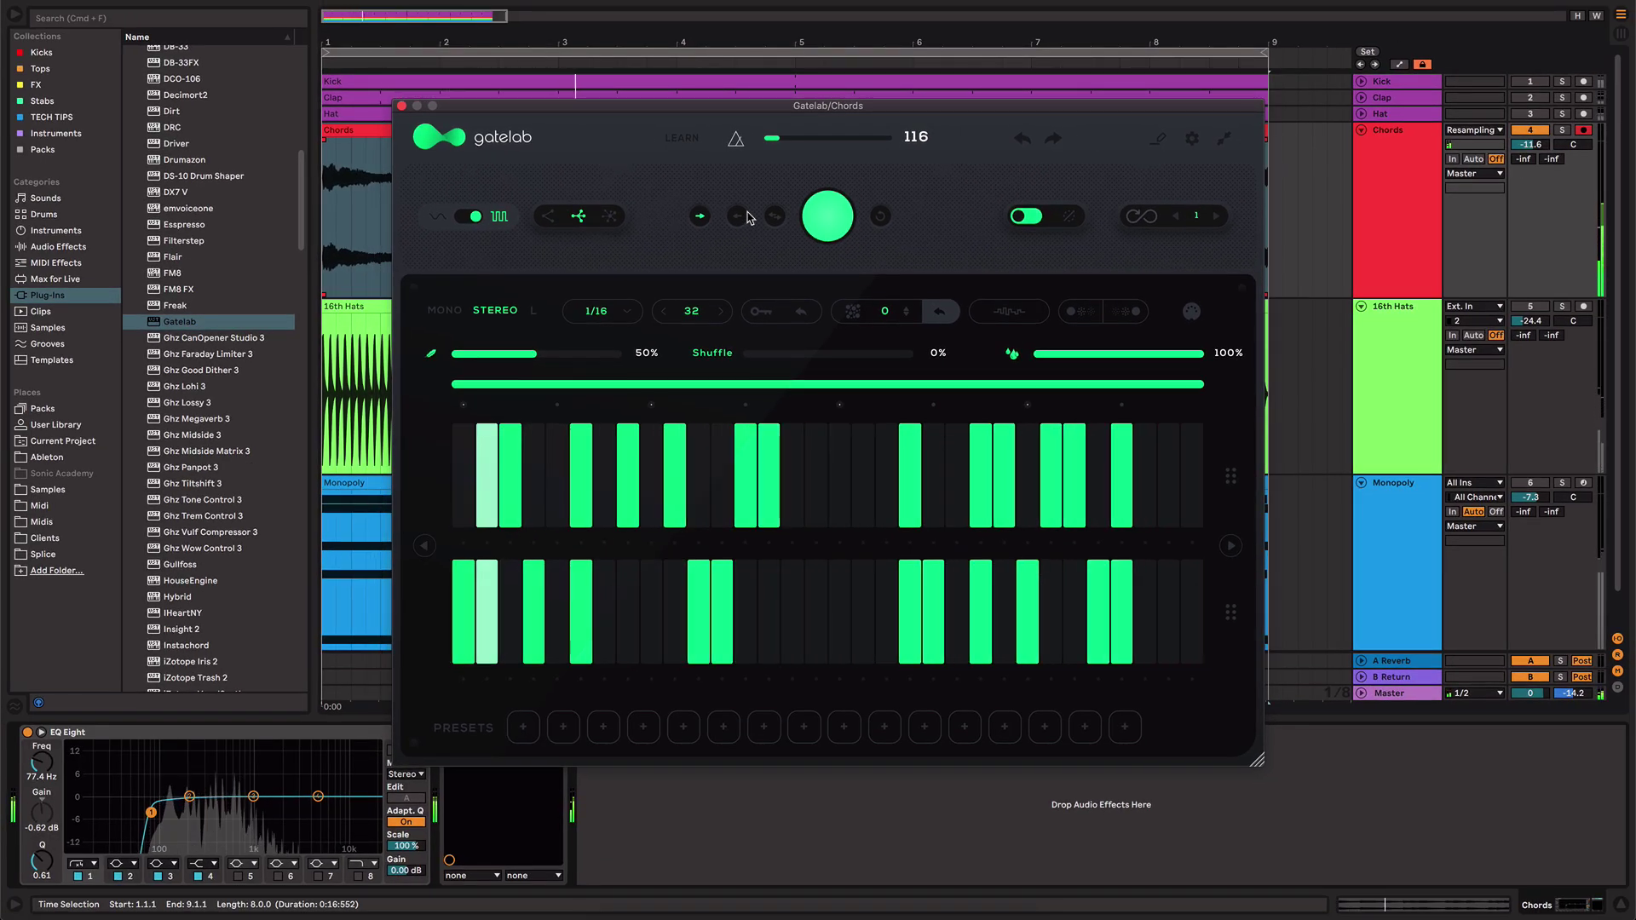
- Audition the gate pattern with the reverse and back-and-forth playback directions
left_click(737, 216)
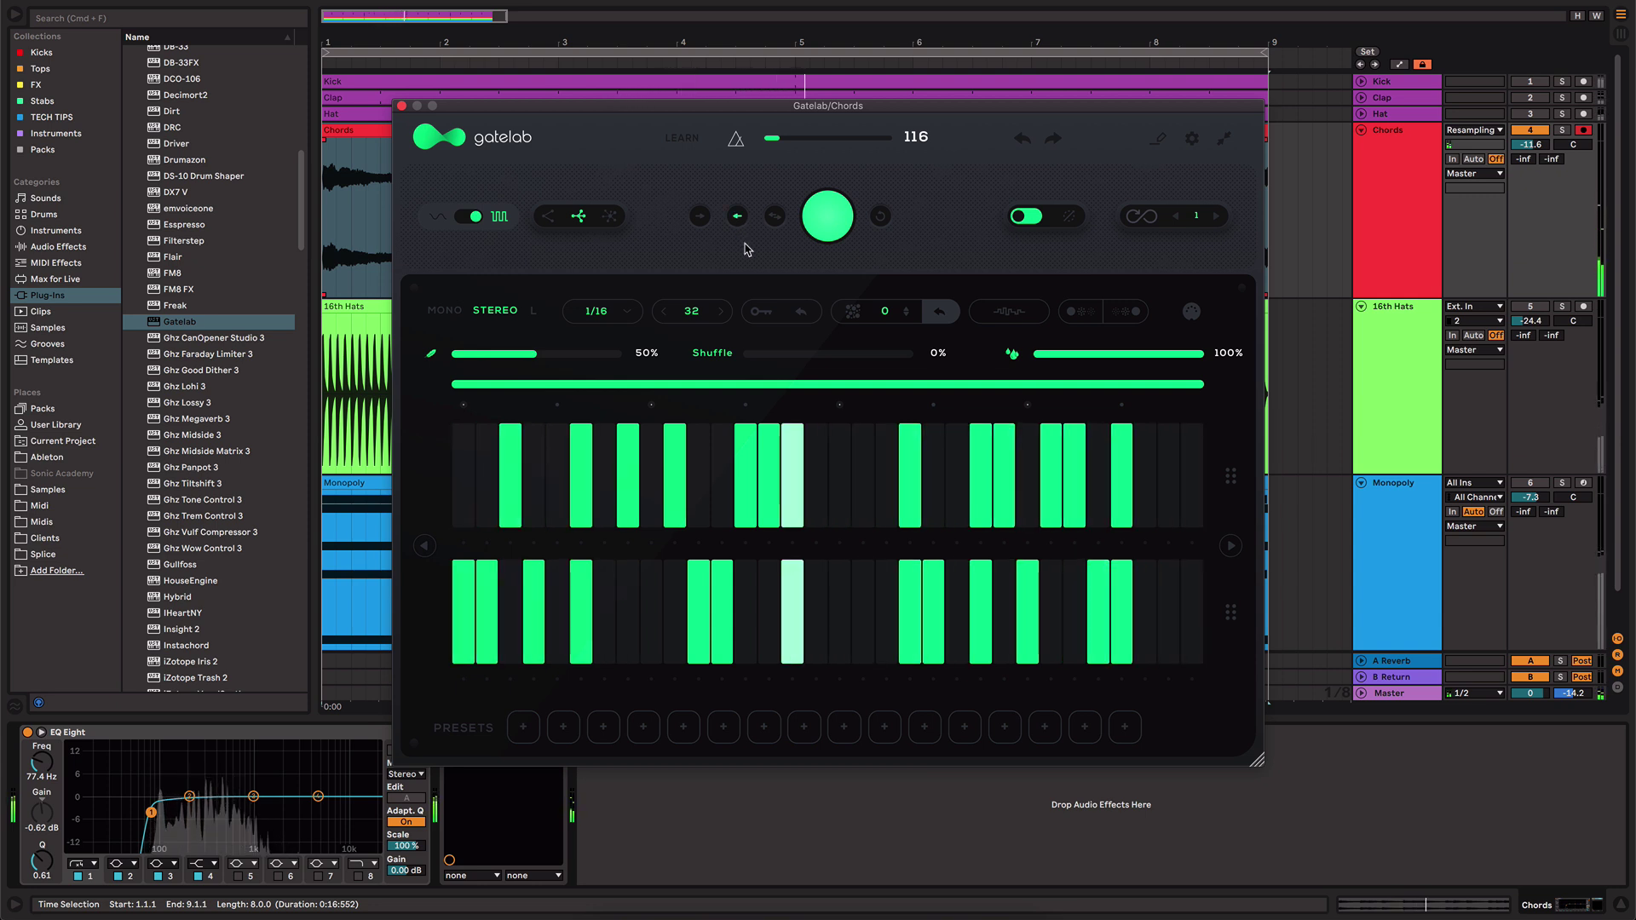
left_click(775, 219)
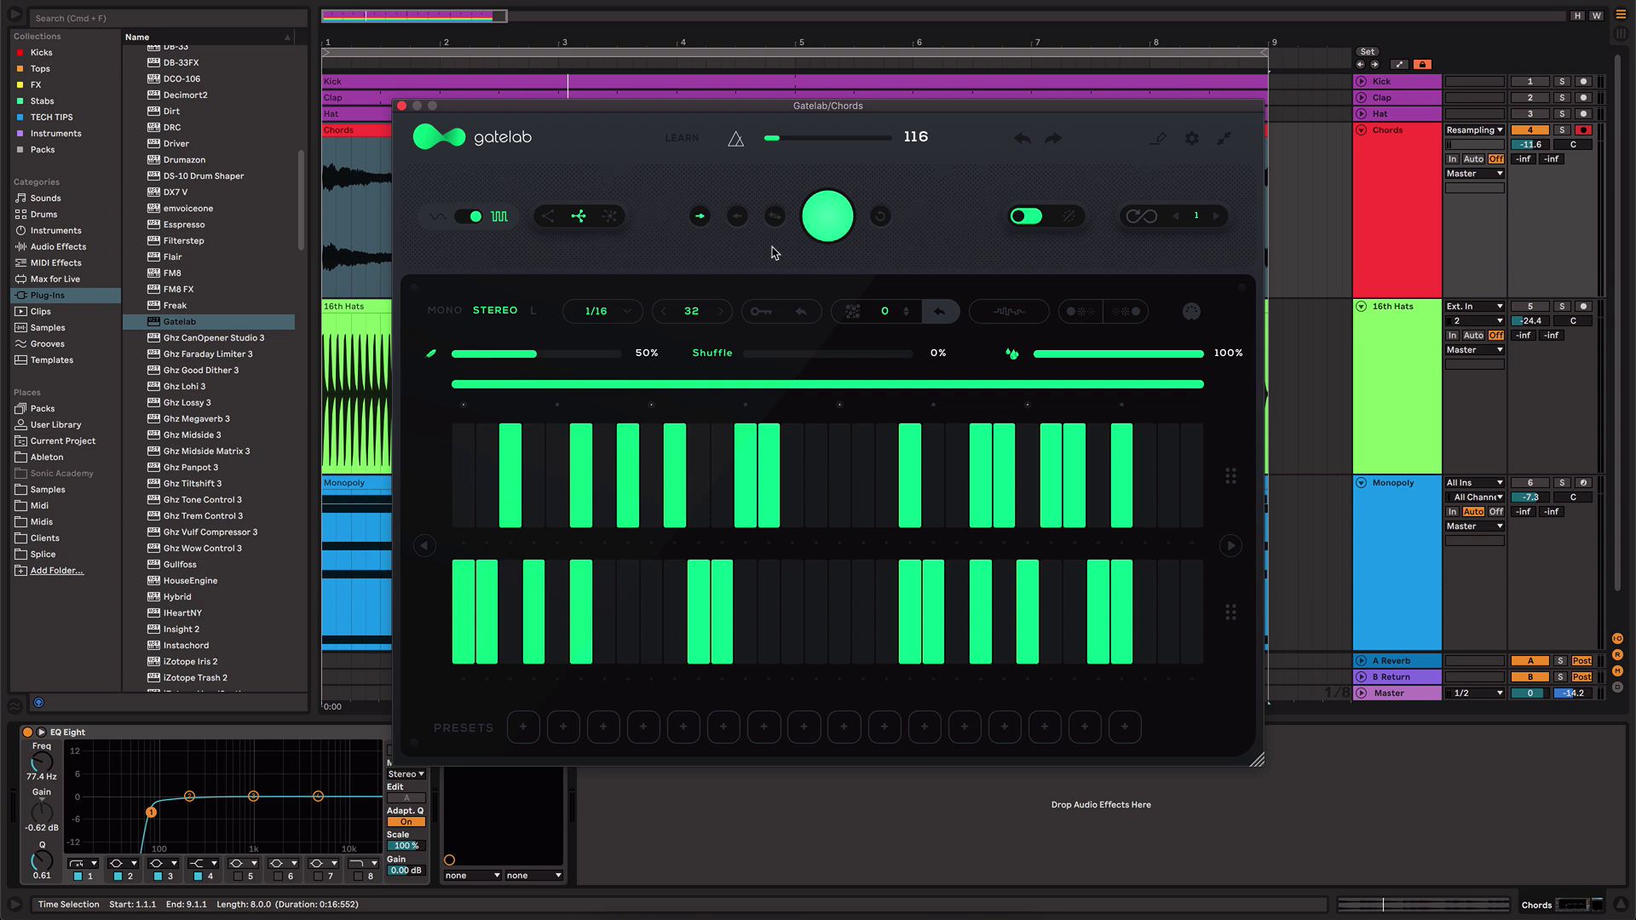
- Generate a new gate pattern with forward playback, clear all its steps, and generate another random pattern
left_click(828, 223)
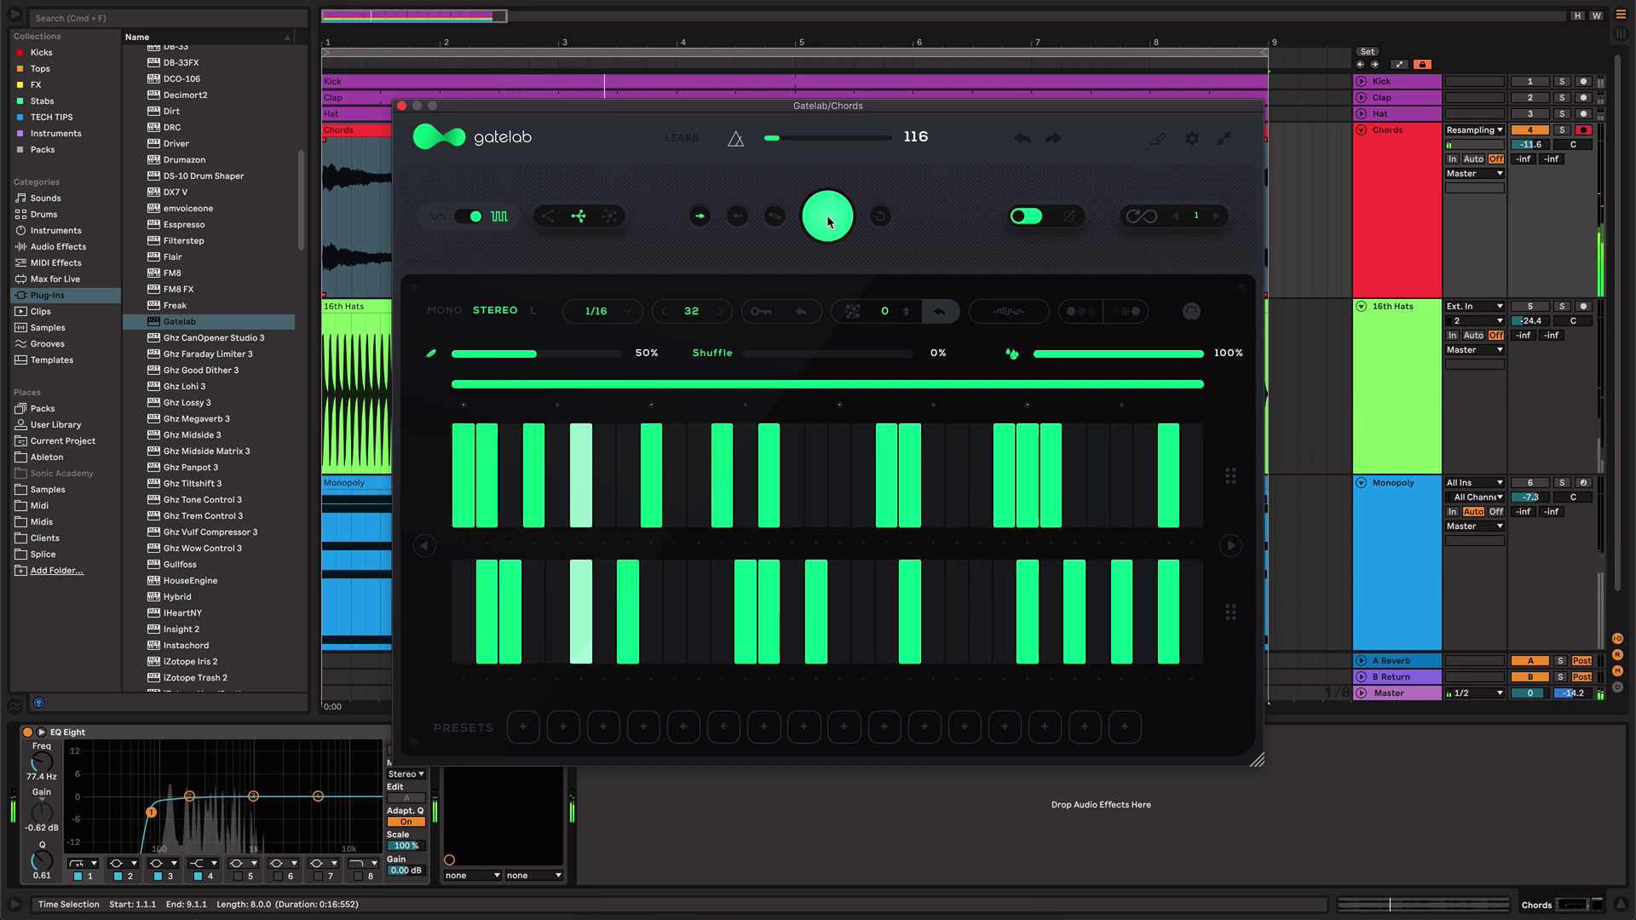
left_click(882, 217)
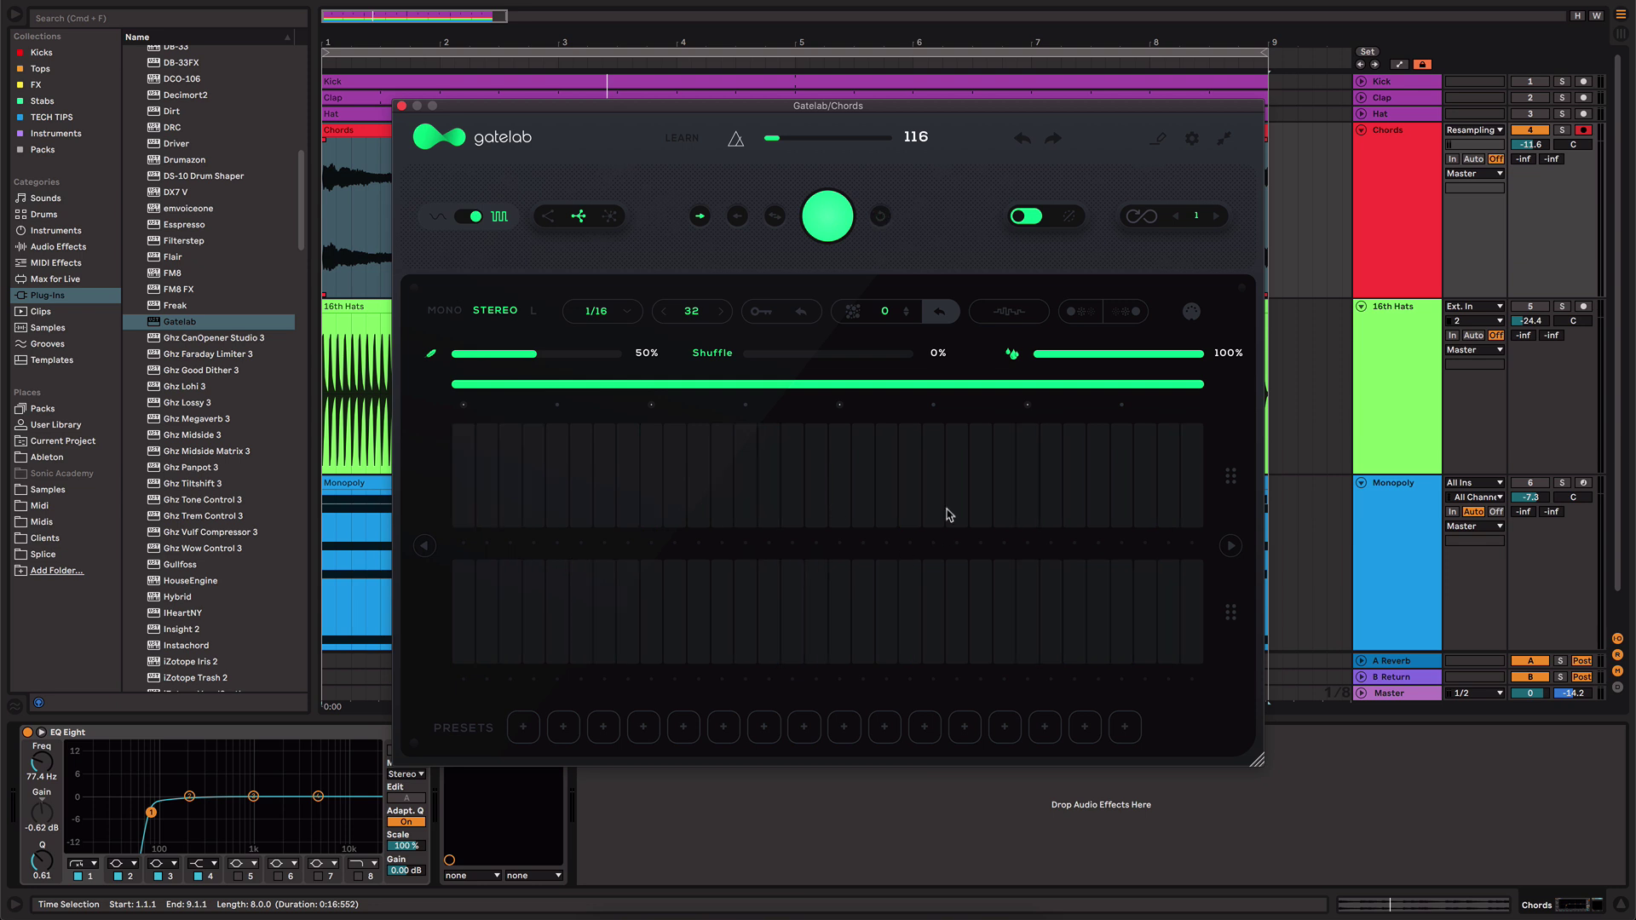
left_click(833, 219)
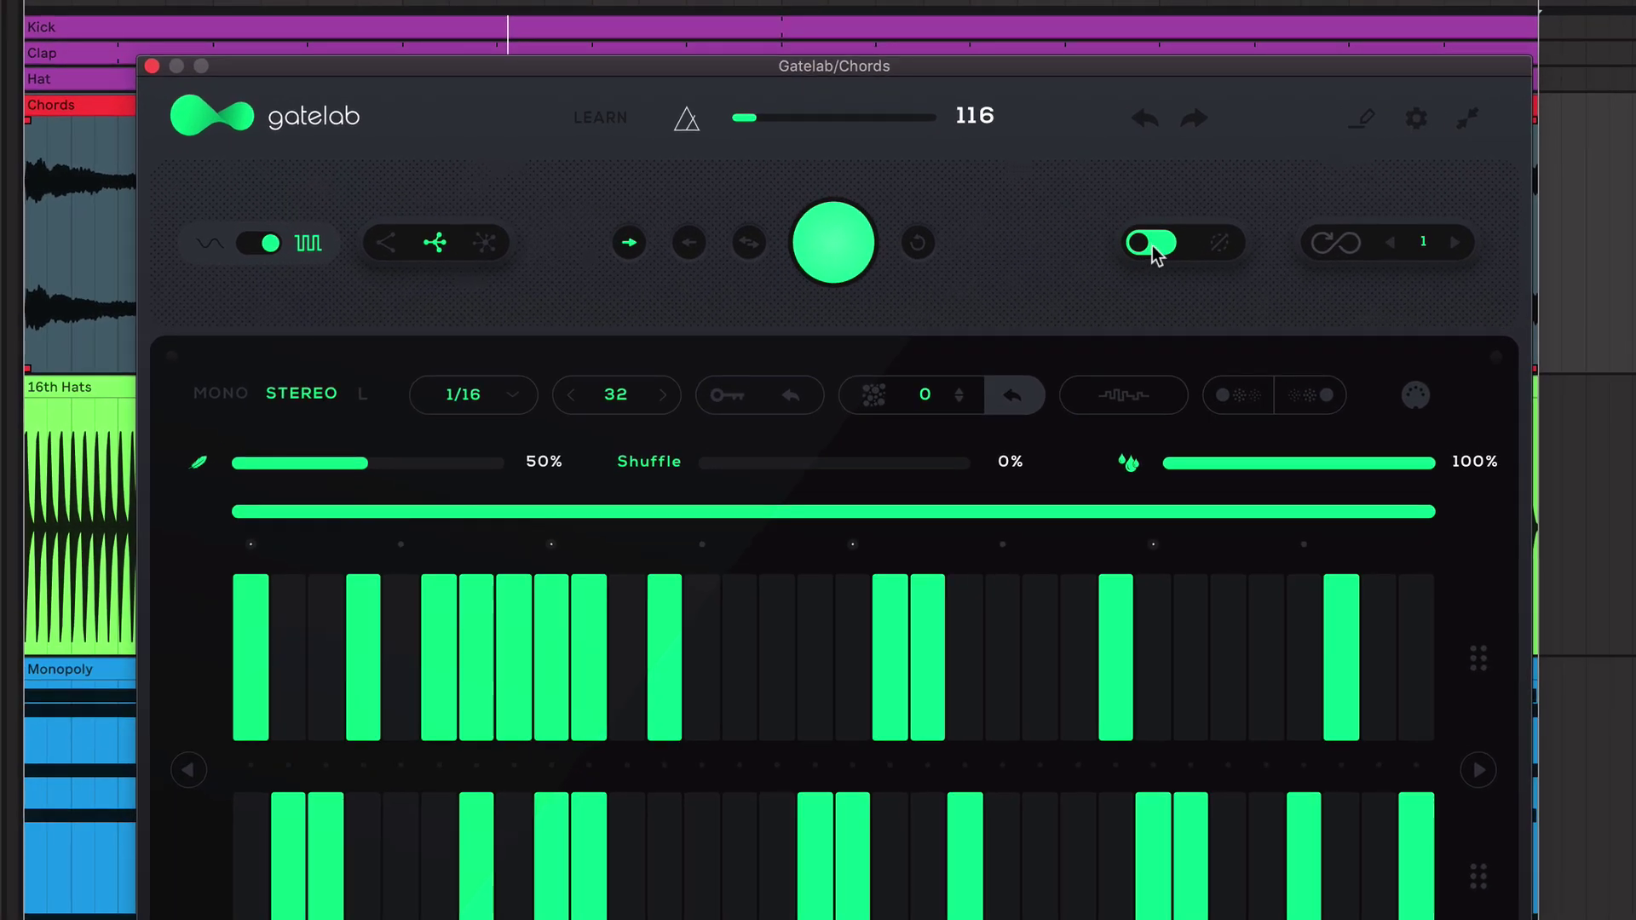
- Compare the chords with and without gating by switching Gatelab off and on twice
left_click(1151, 245)
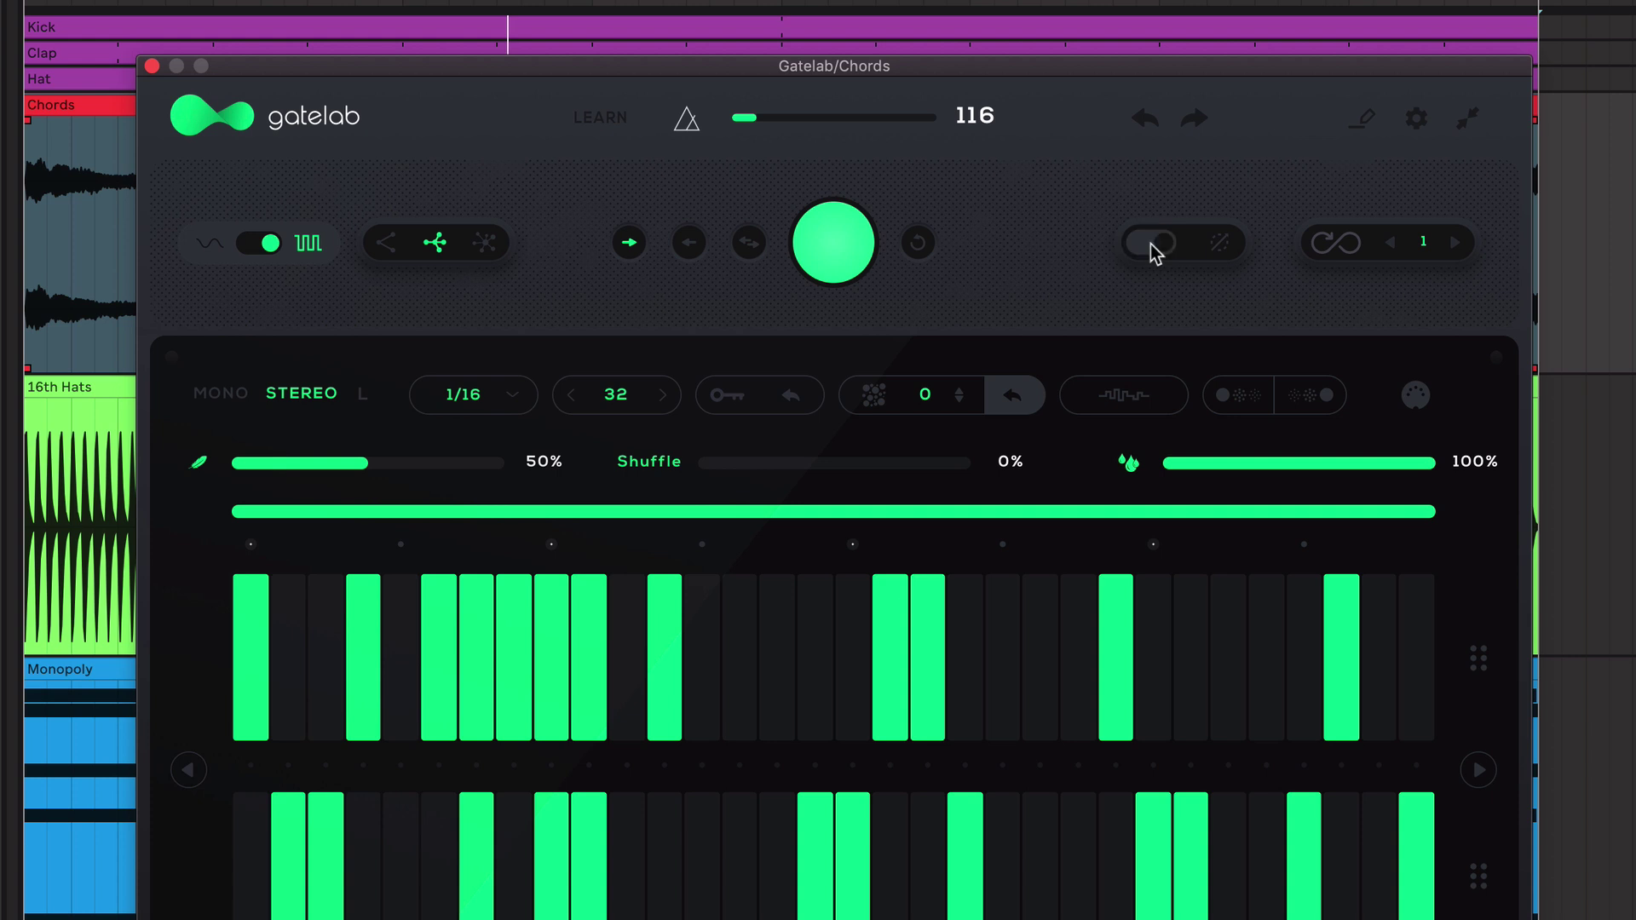
left_click(1152, 244)
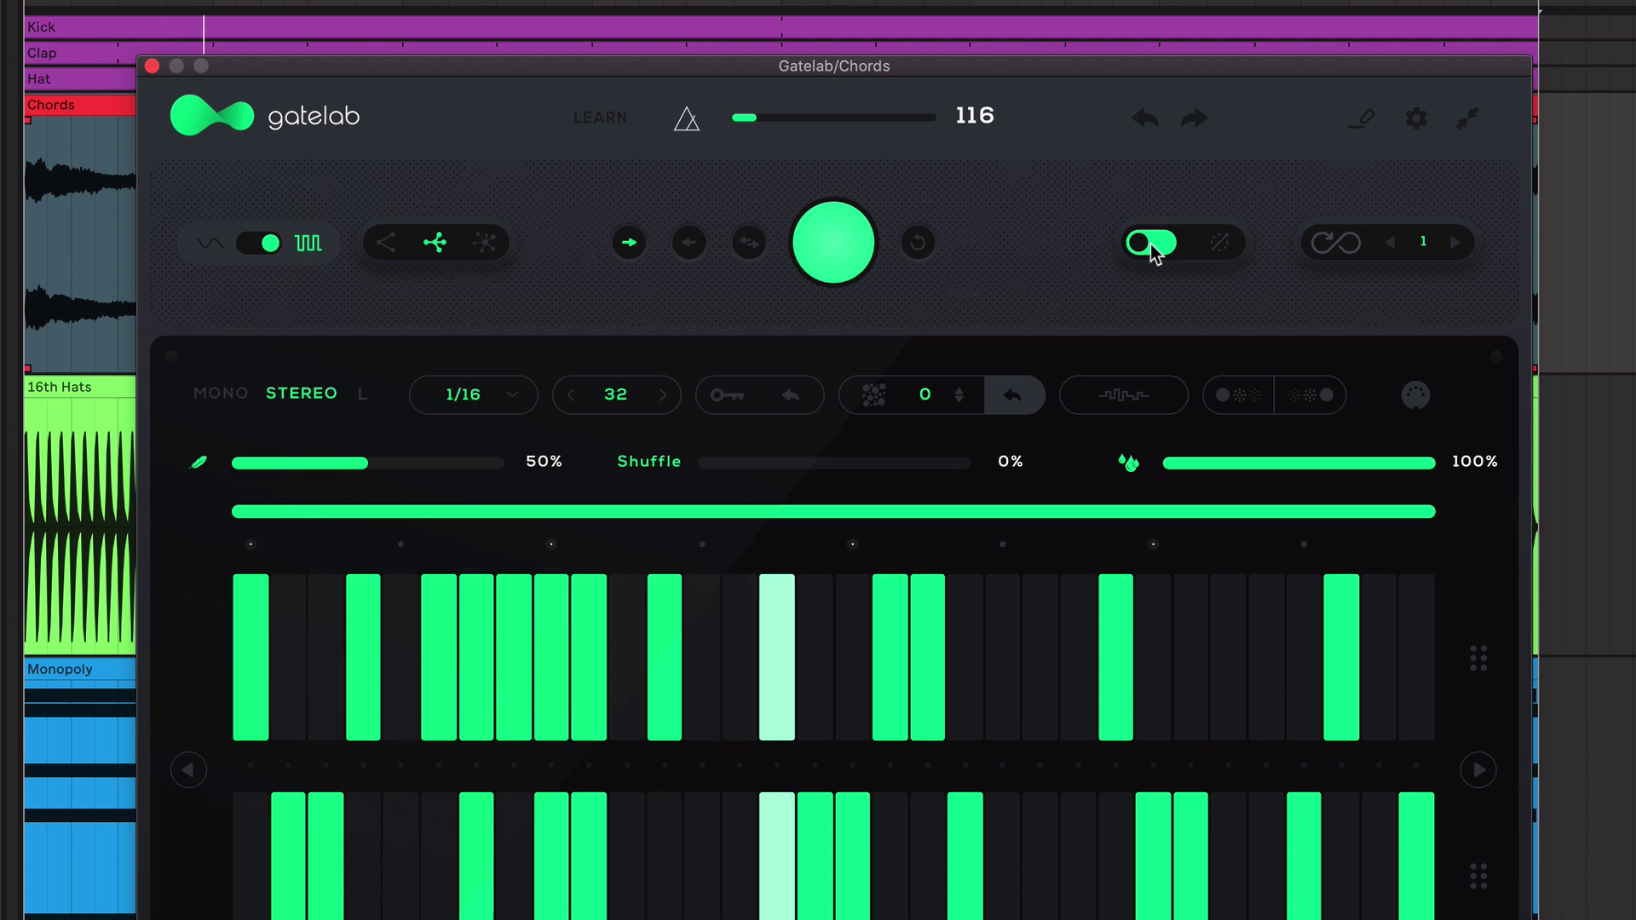
left_click(1152, 245)
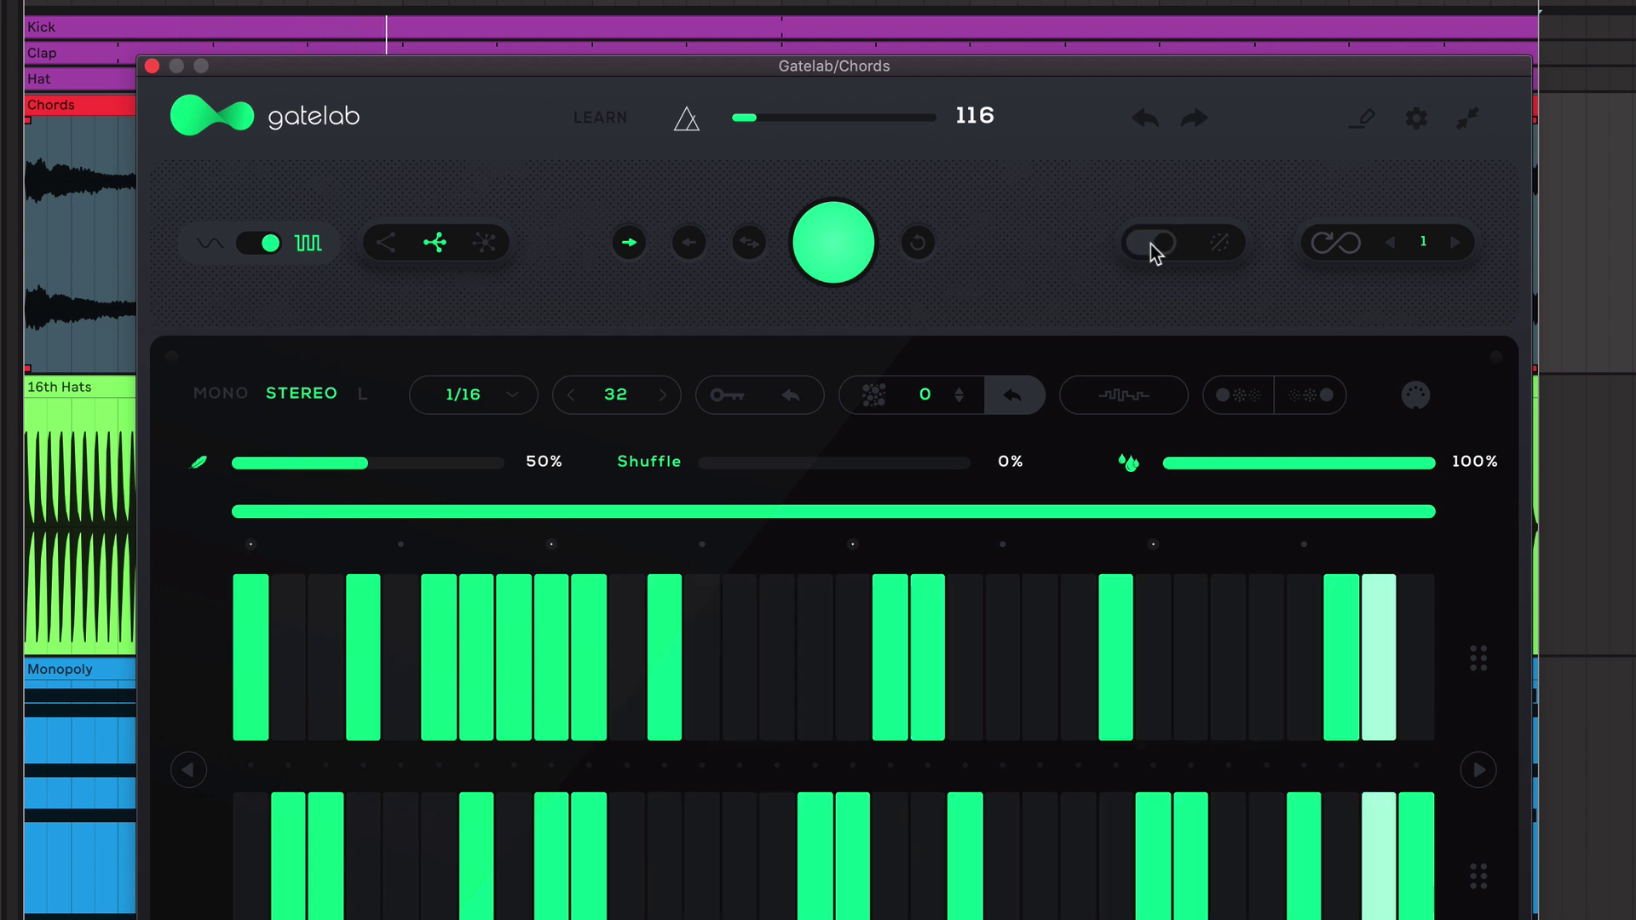
left_click(1152, 244)
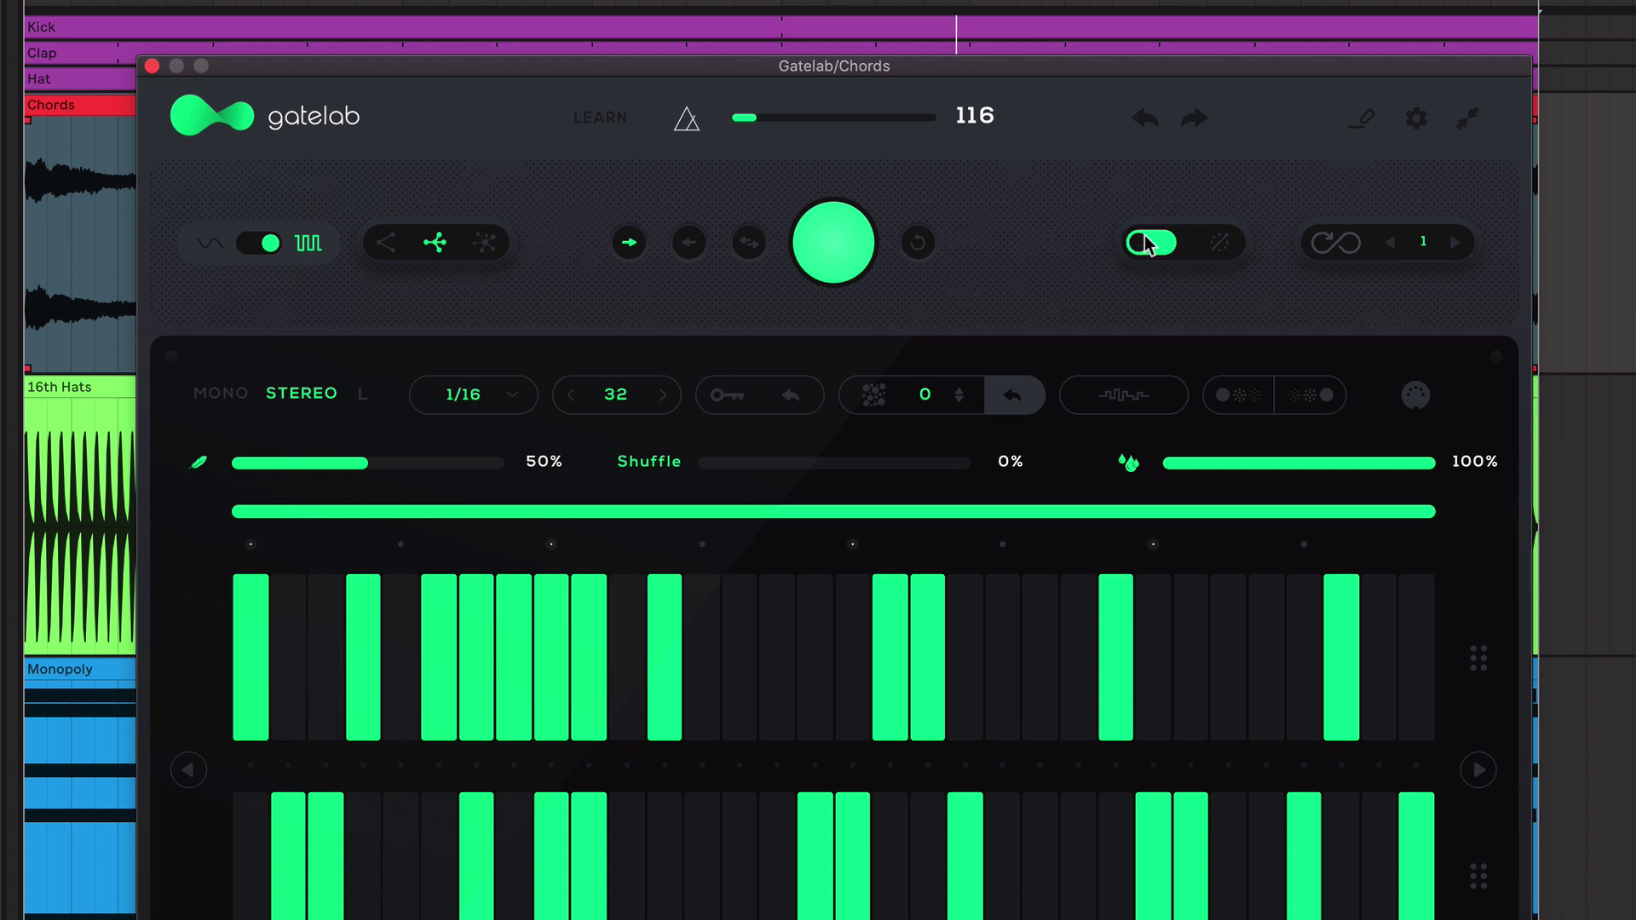
- Try the automatic bypass option beside Gatelab's on/off switch during playback, disable it, and stop playback
left_click(1221, 246)
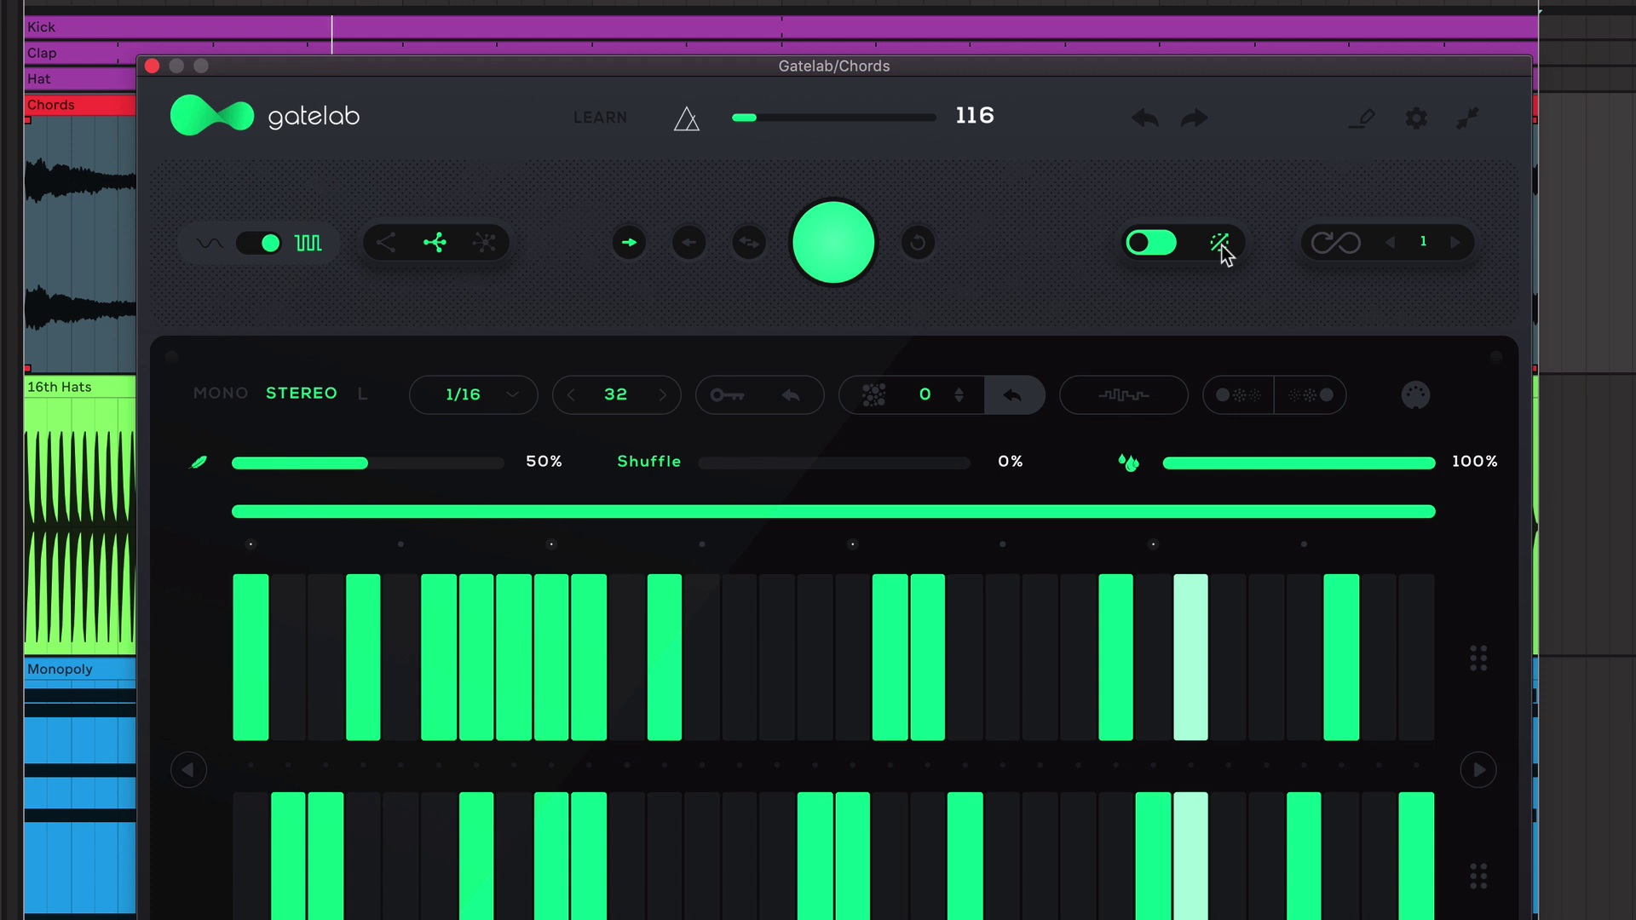
left_click(1222, 246)
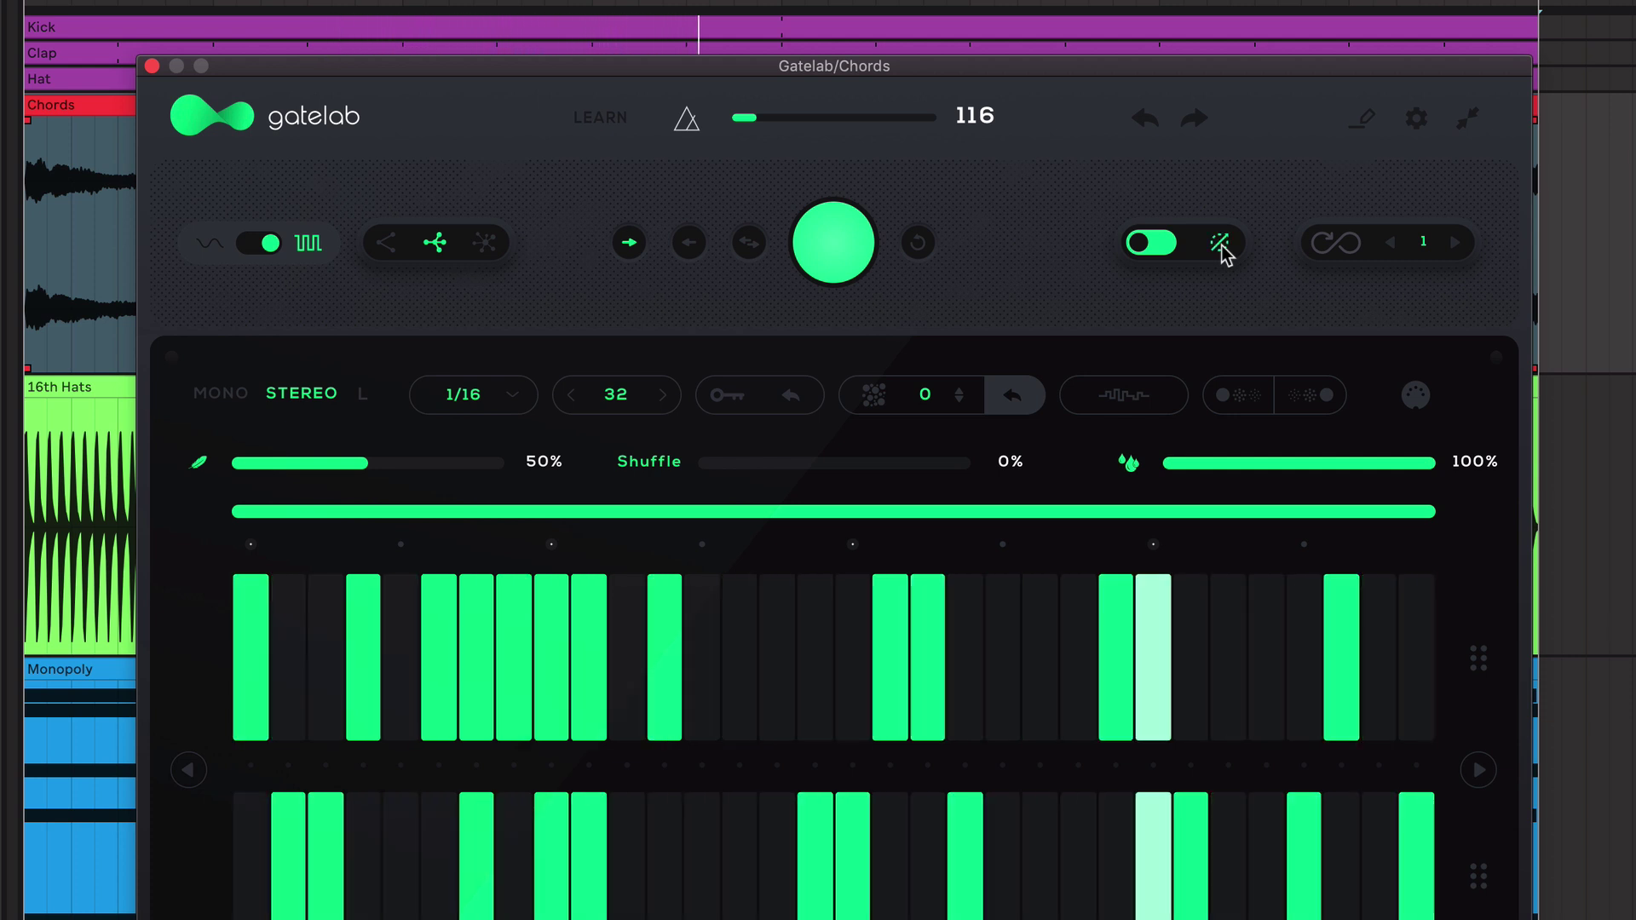
key("space")
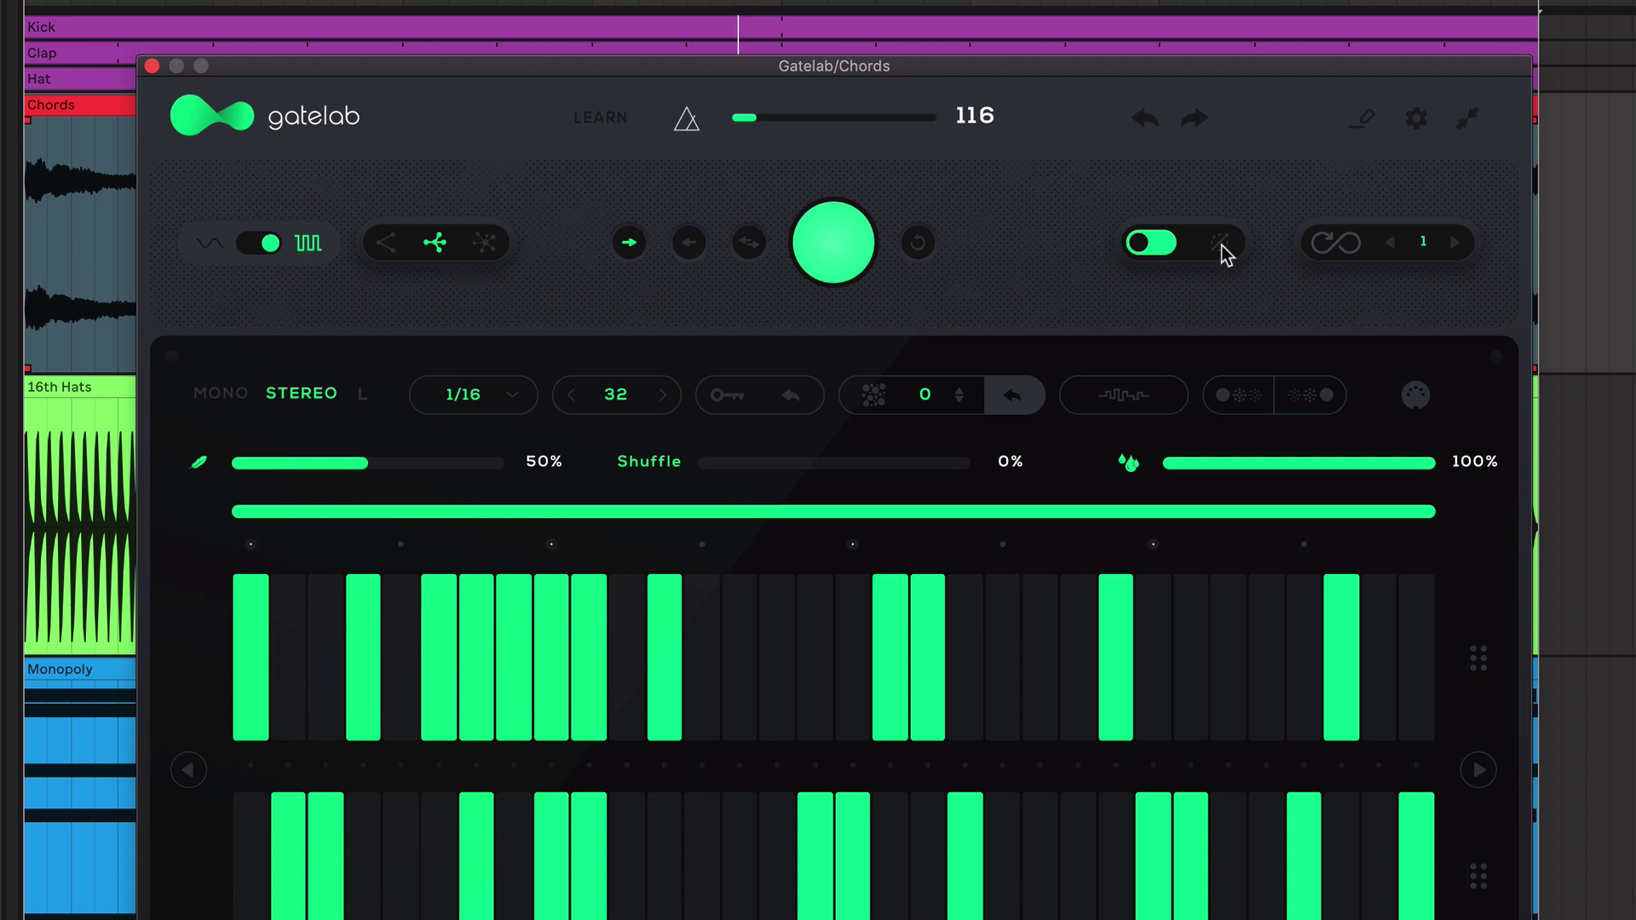
- Switch Gatelab off and enable the automatic bypass option beside its on/off switch
left_click(1156, 247)
left_click(1221, 245)
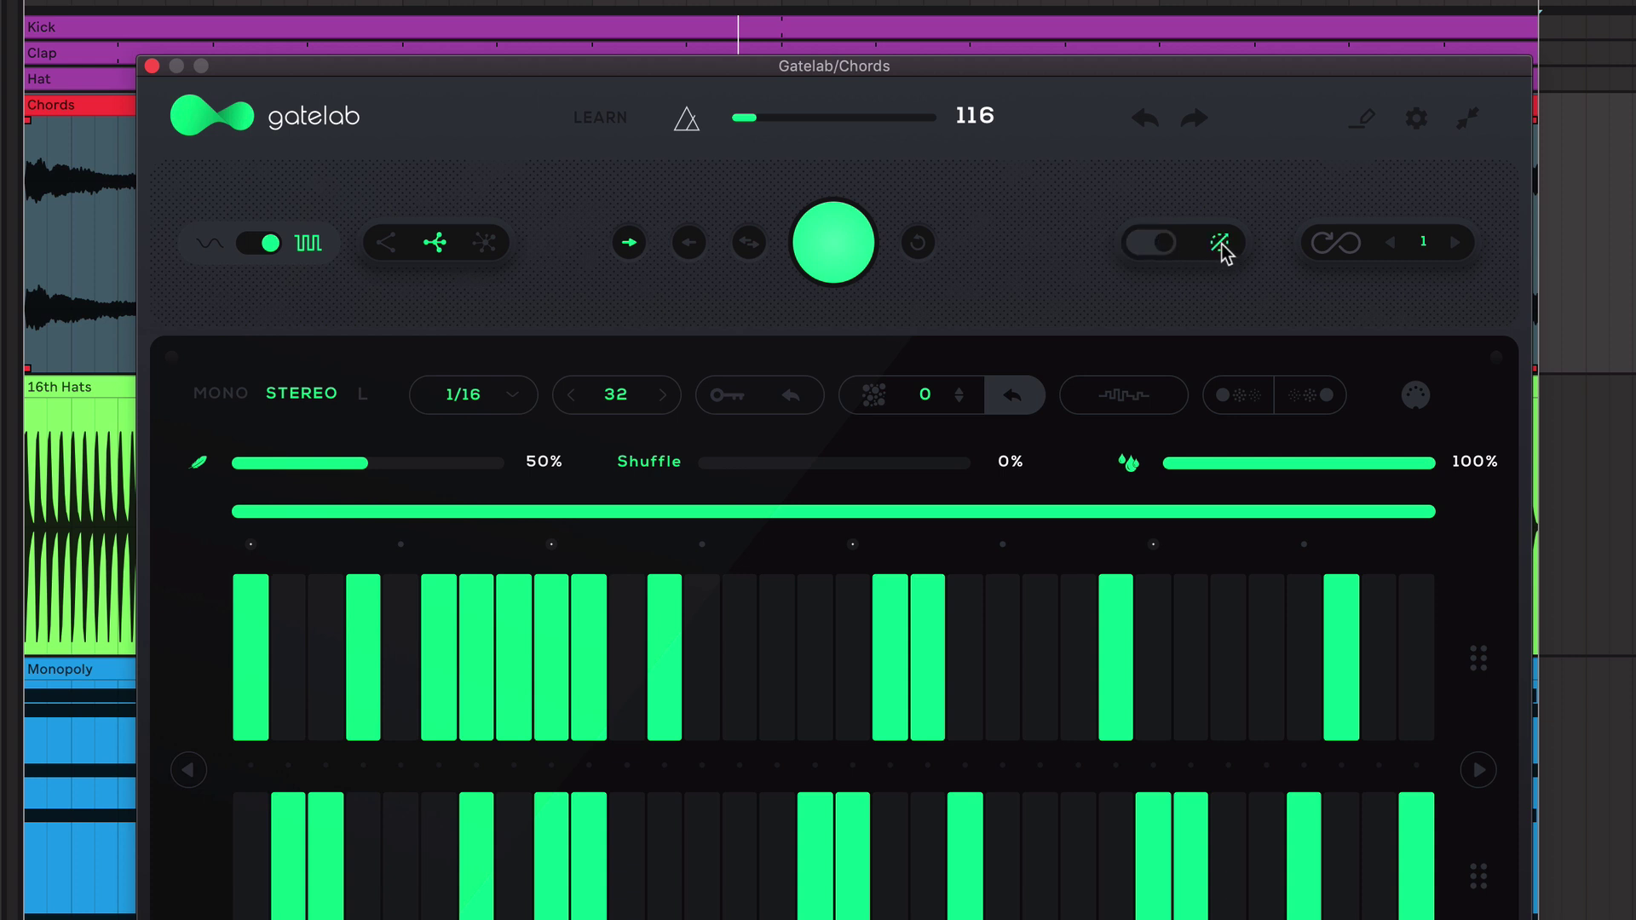
- Play the chords with automatic bypass active, stop playback, turn automatic bypass off, and switch Gatelab back on
key("space")
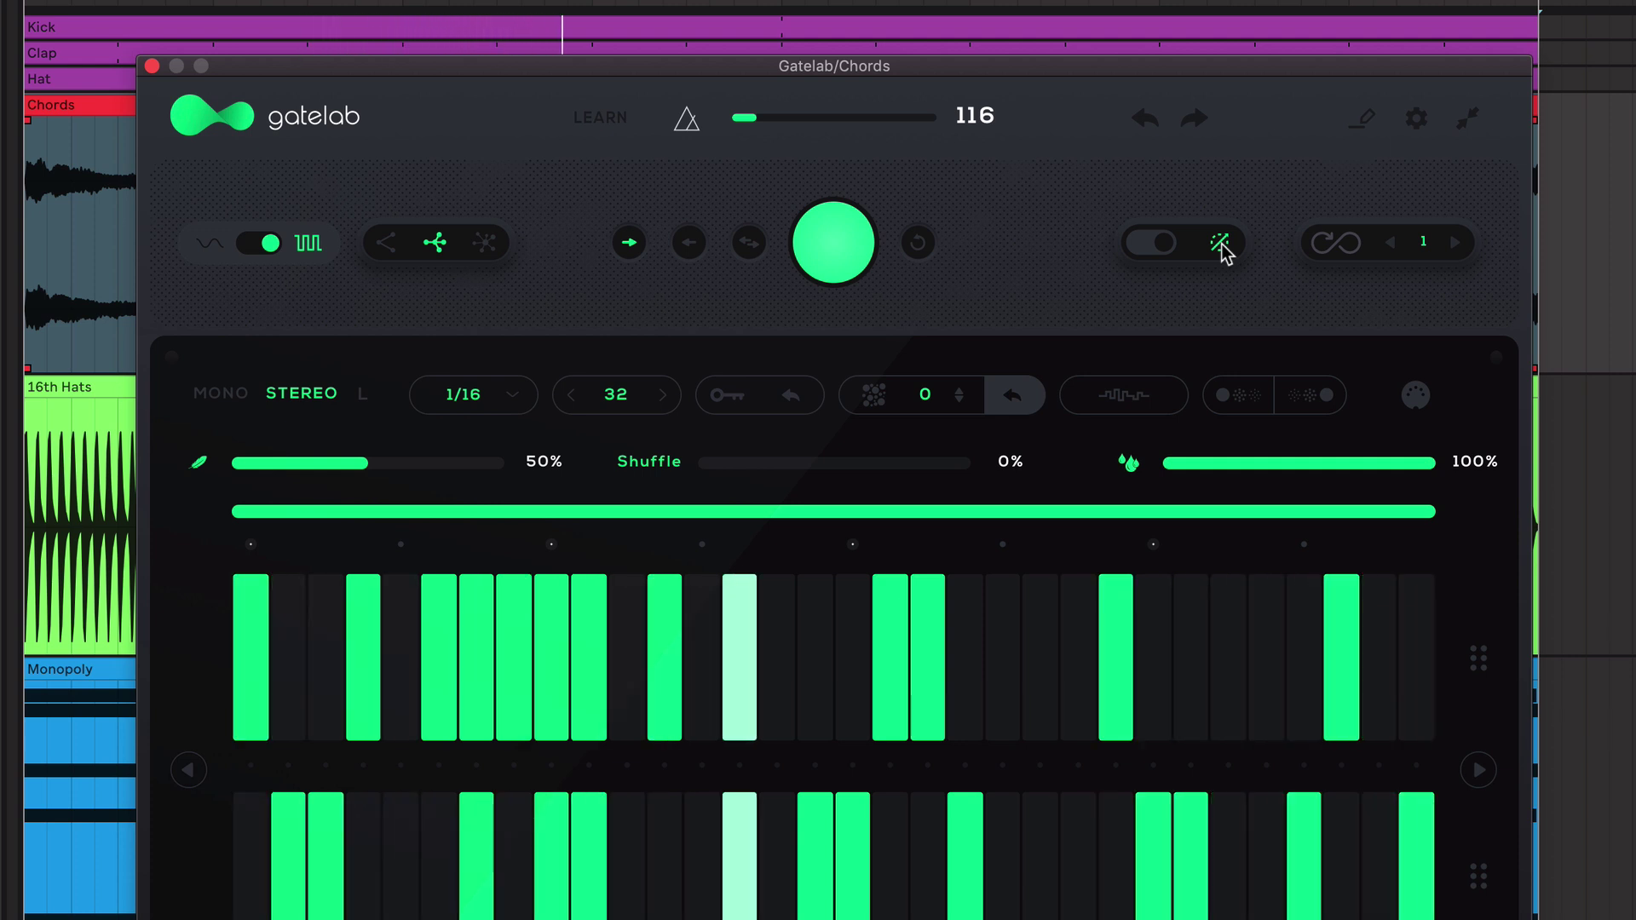
key("space")
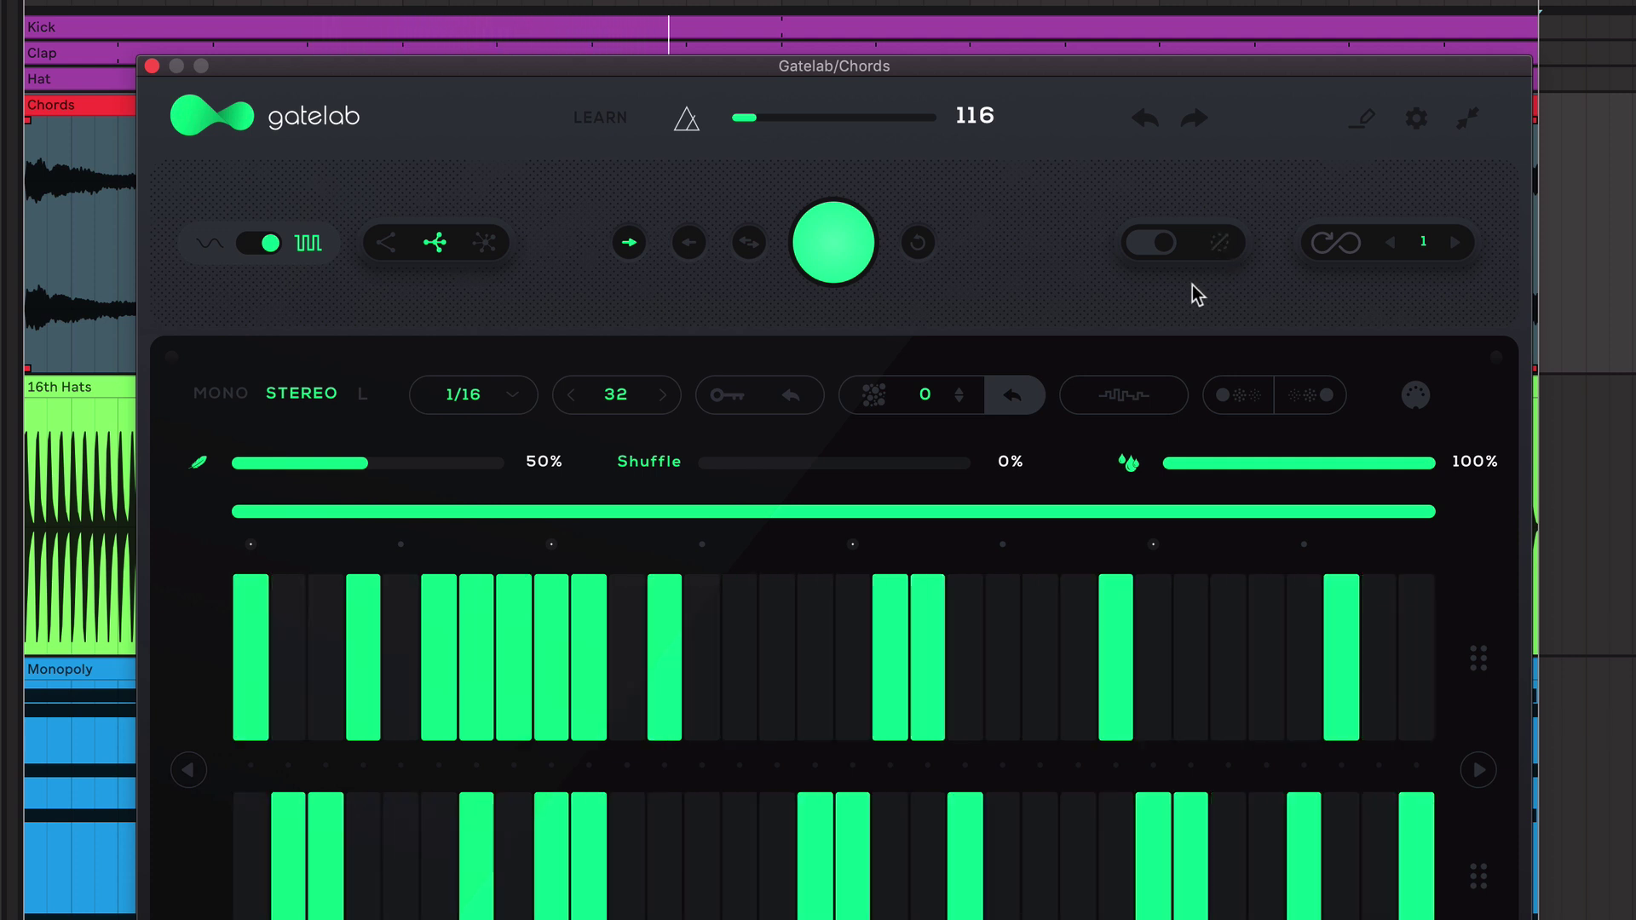
left_click(1158, 247)
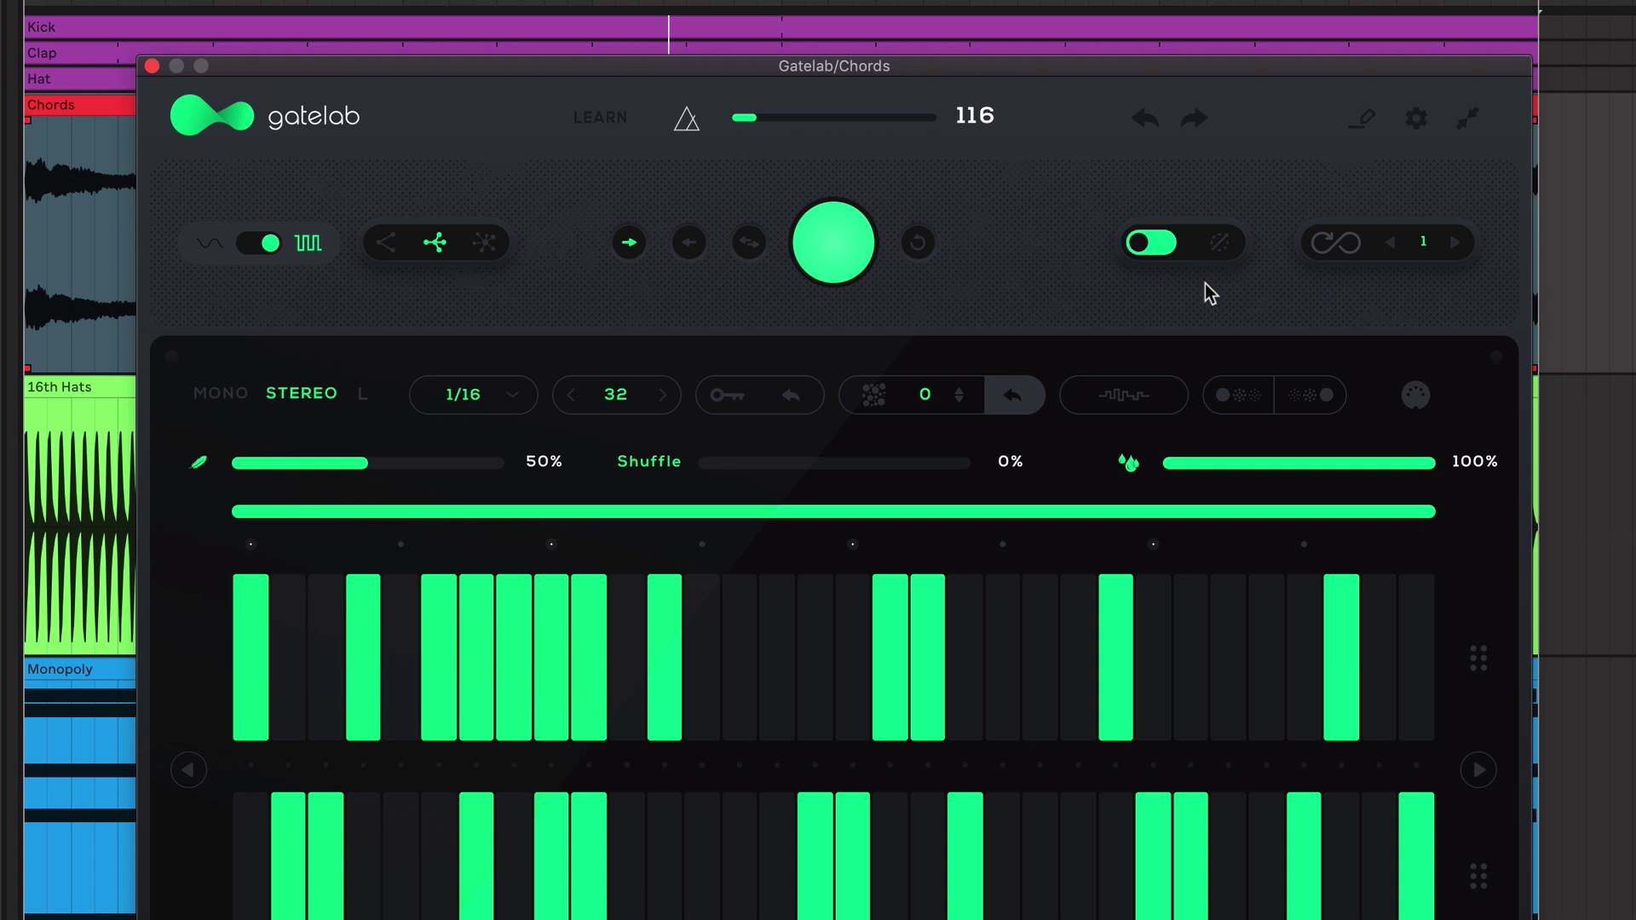
- Try the infinity generation mode and step its adjacent interval value down and up
left_click(1340, 247)
left_click(1391, 244)
left_click(1455, 245)
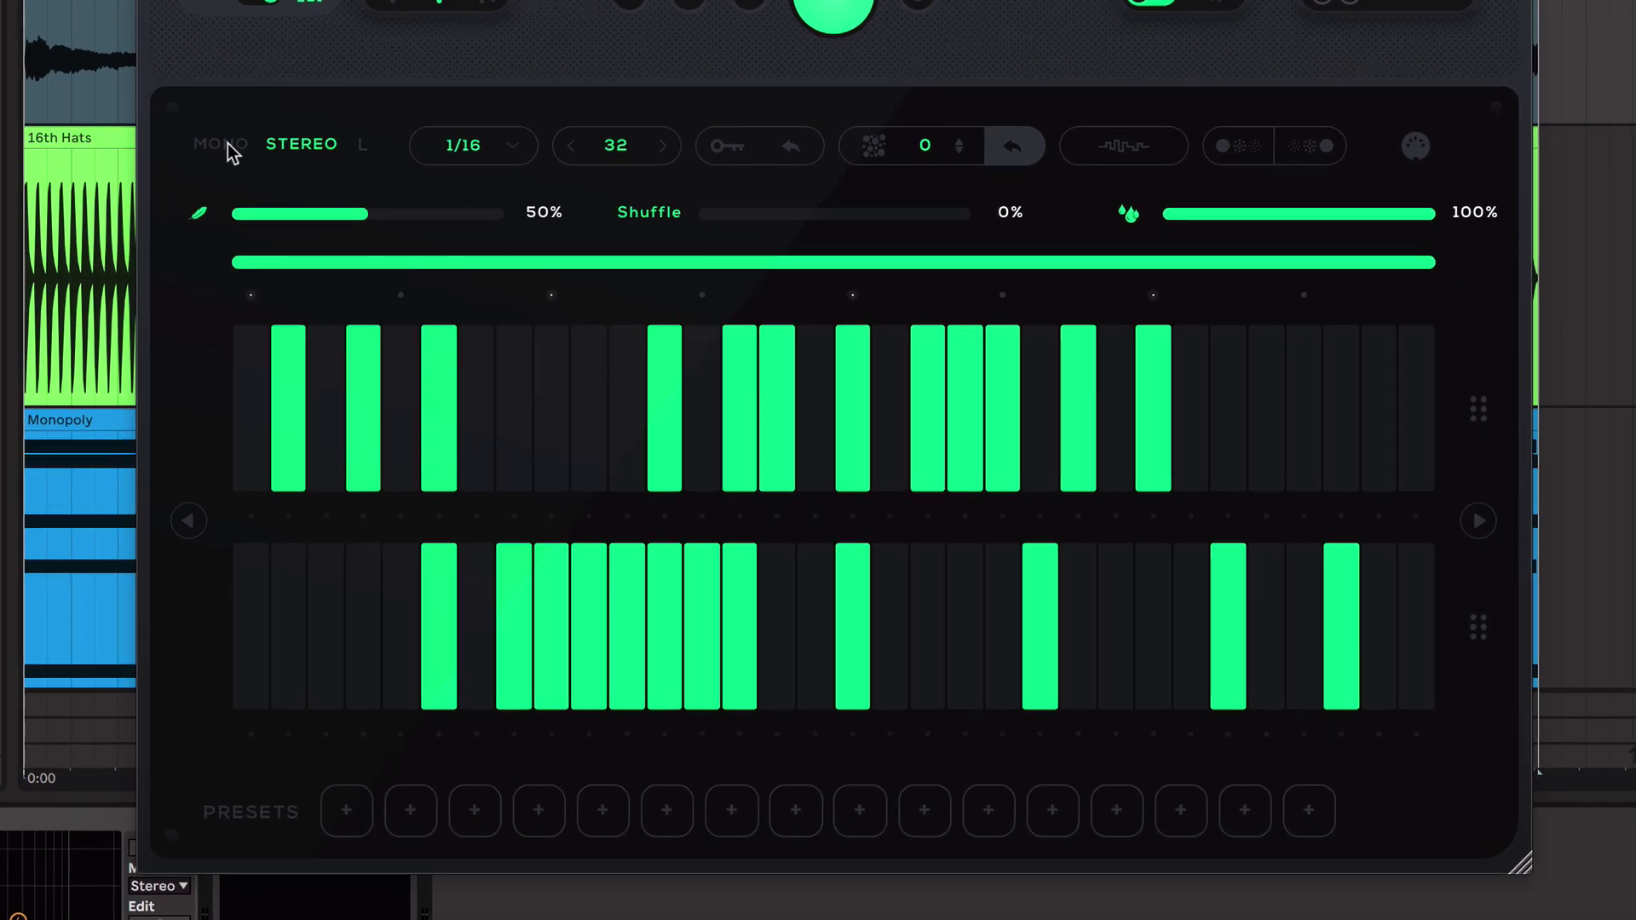
- Audition the gate pattern in mono mode, stop playback, and switch back to stereo mode
left_click(223, 145)
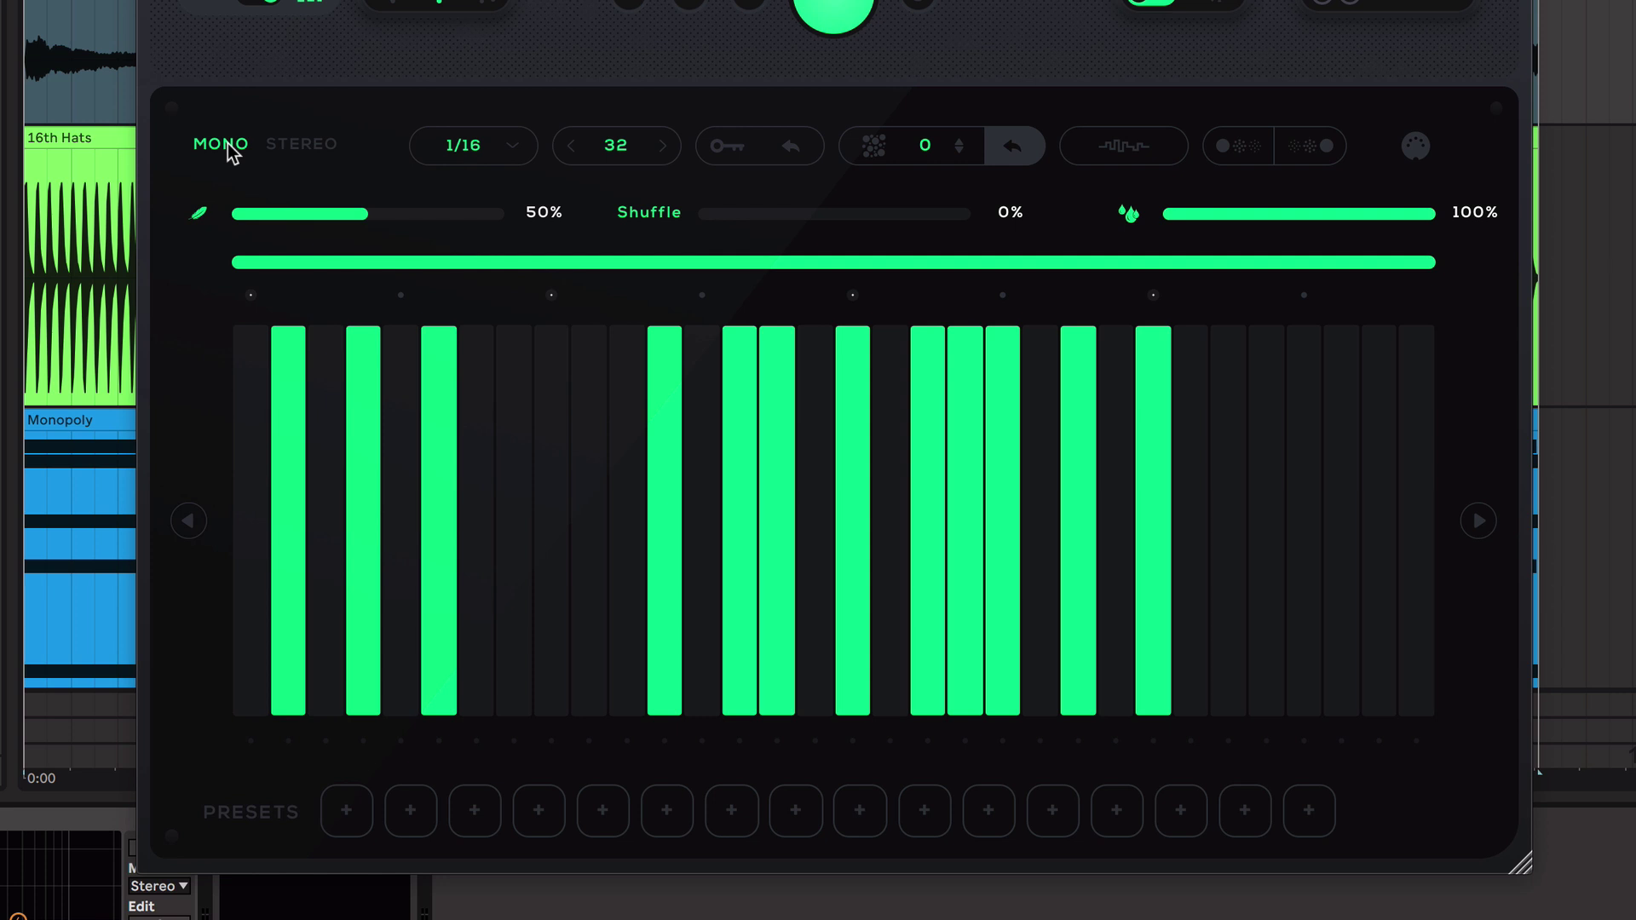
key("space")
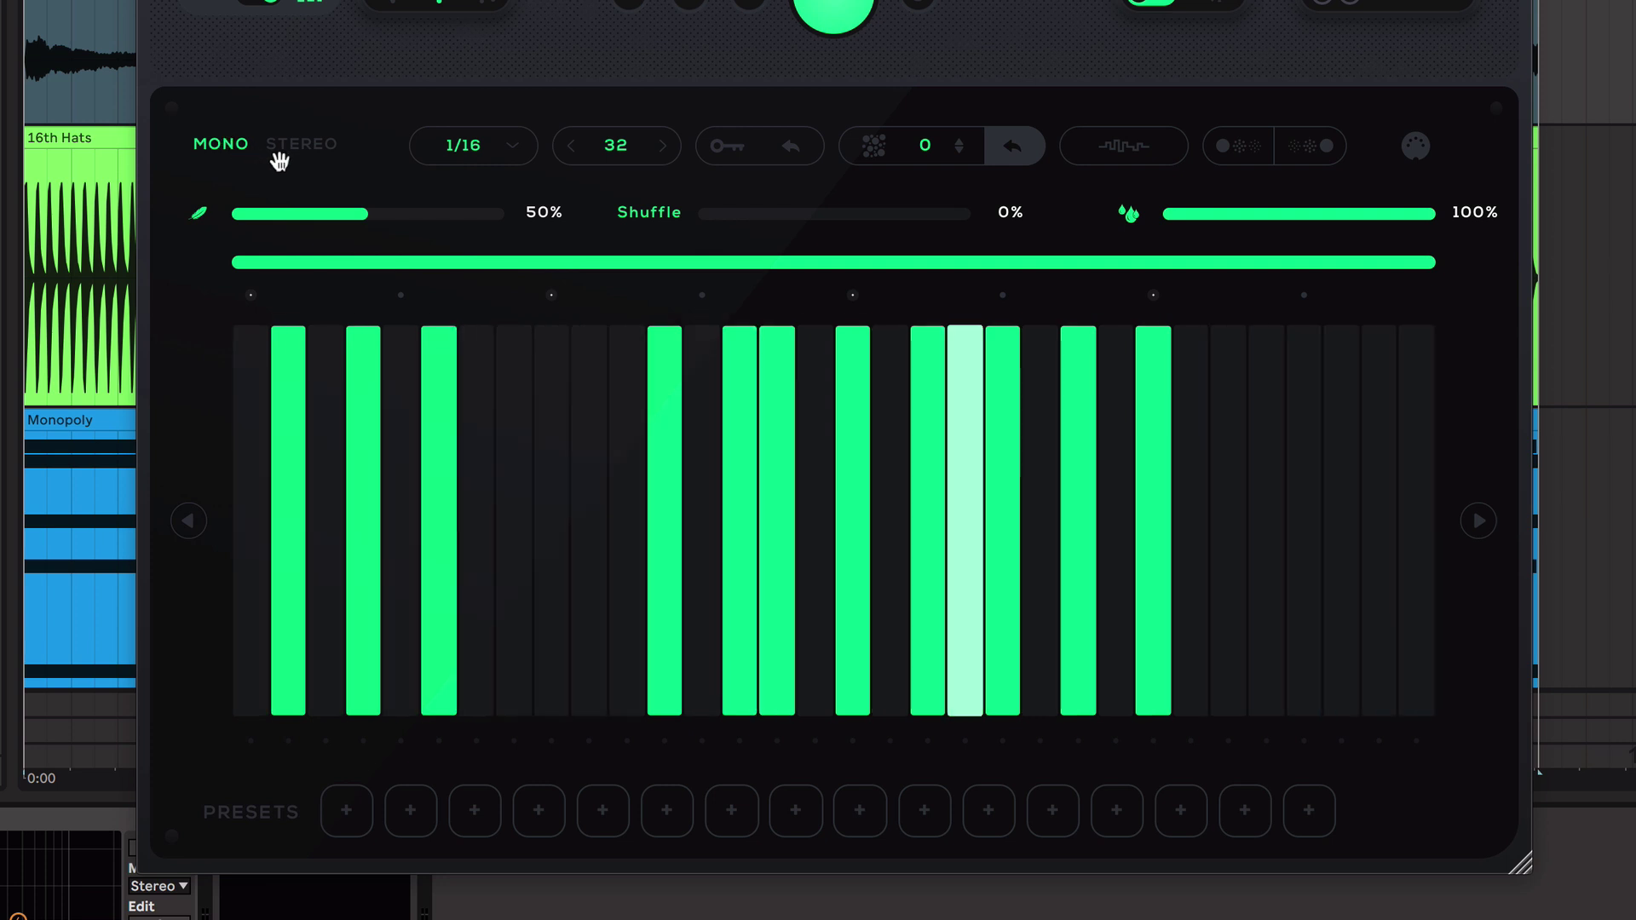
key("space")
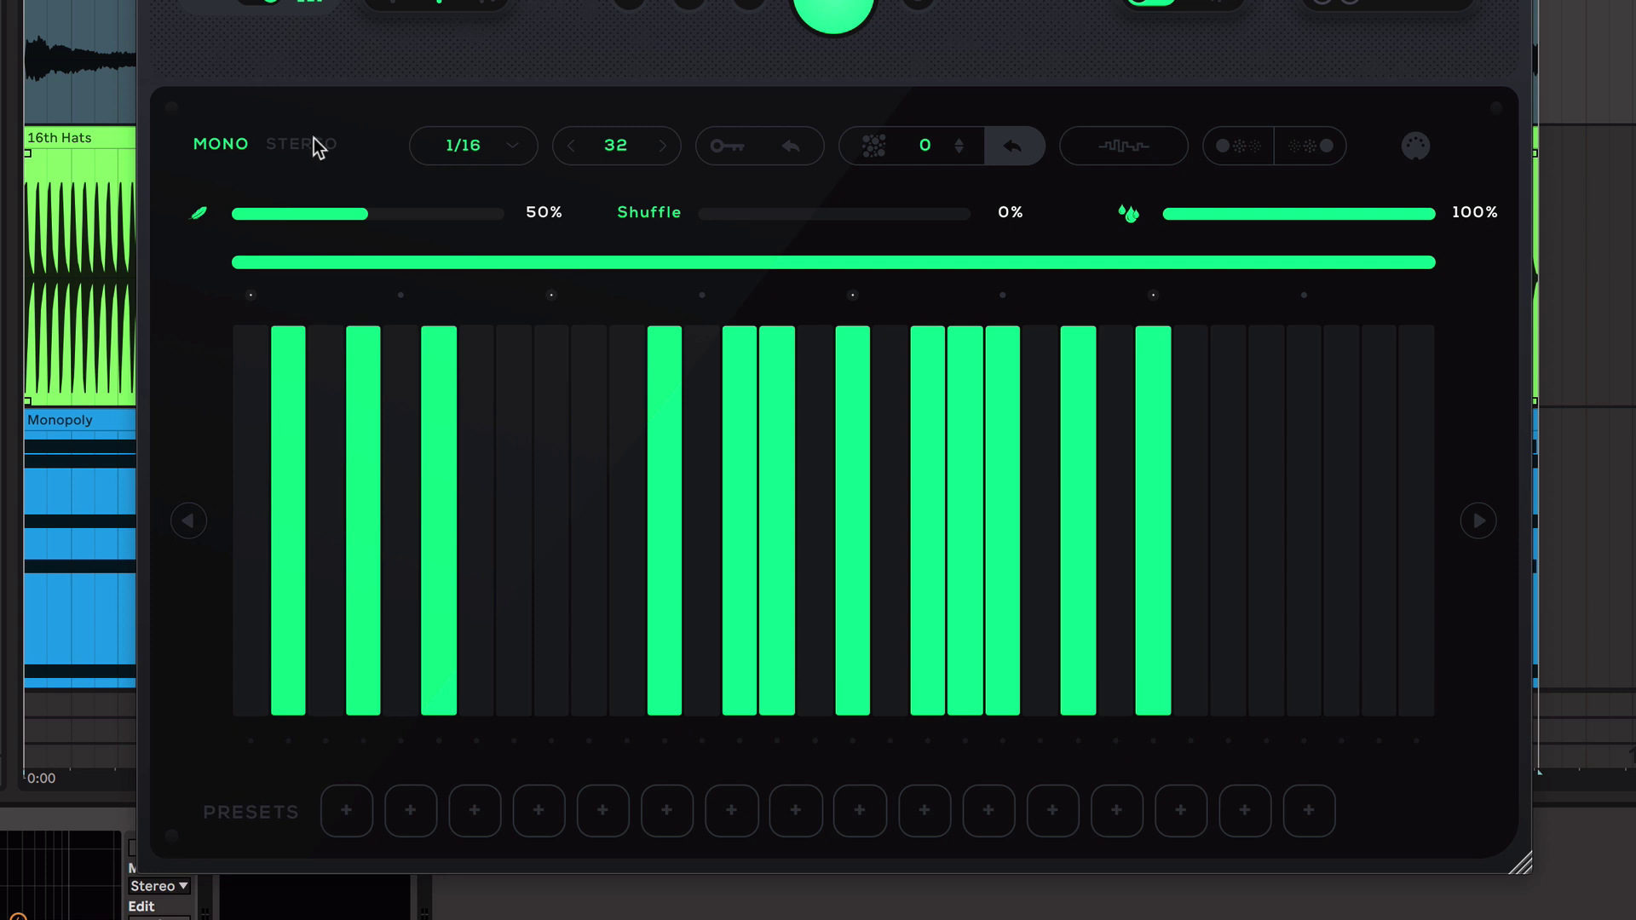
left_click(317, 146)
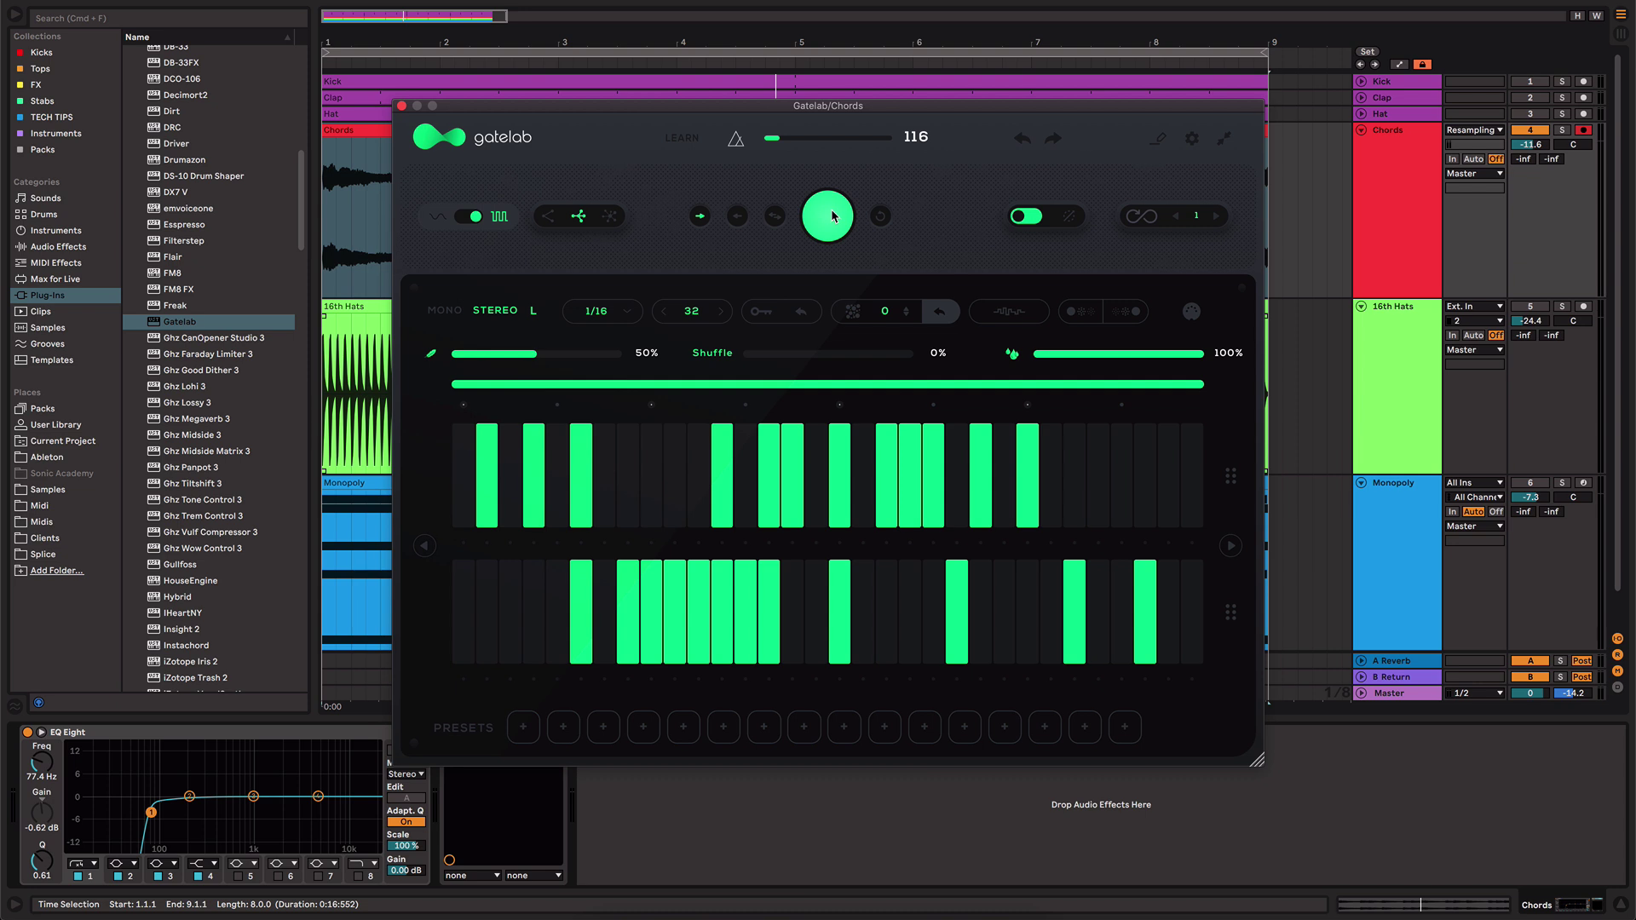
- Generate several random gate patterns with the left and right channels linked
left_click(832, 216)
left_click(832, 216)
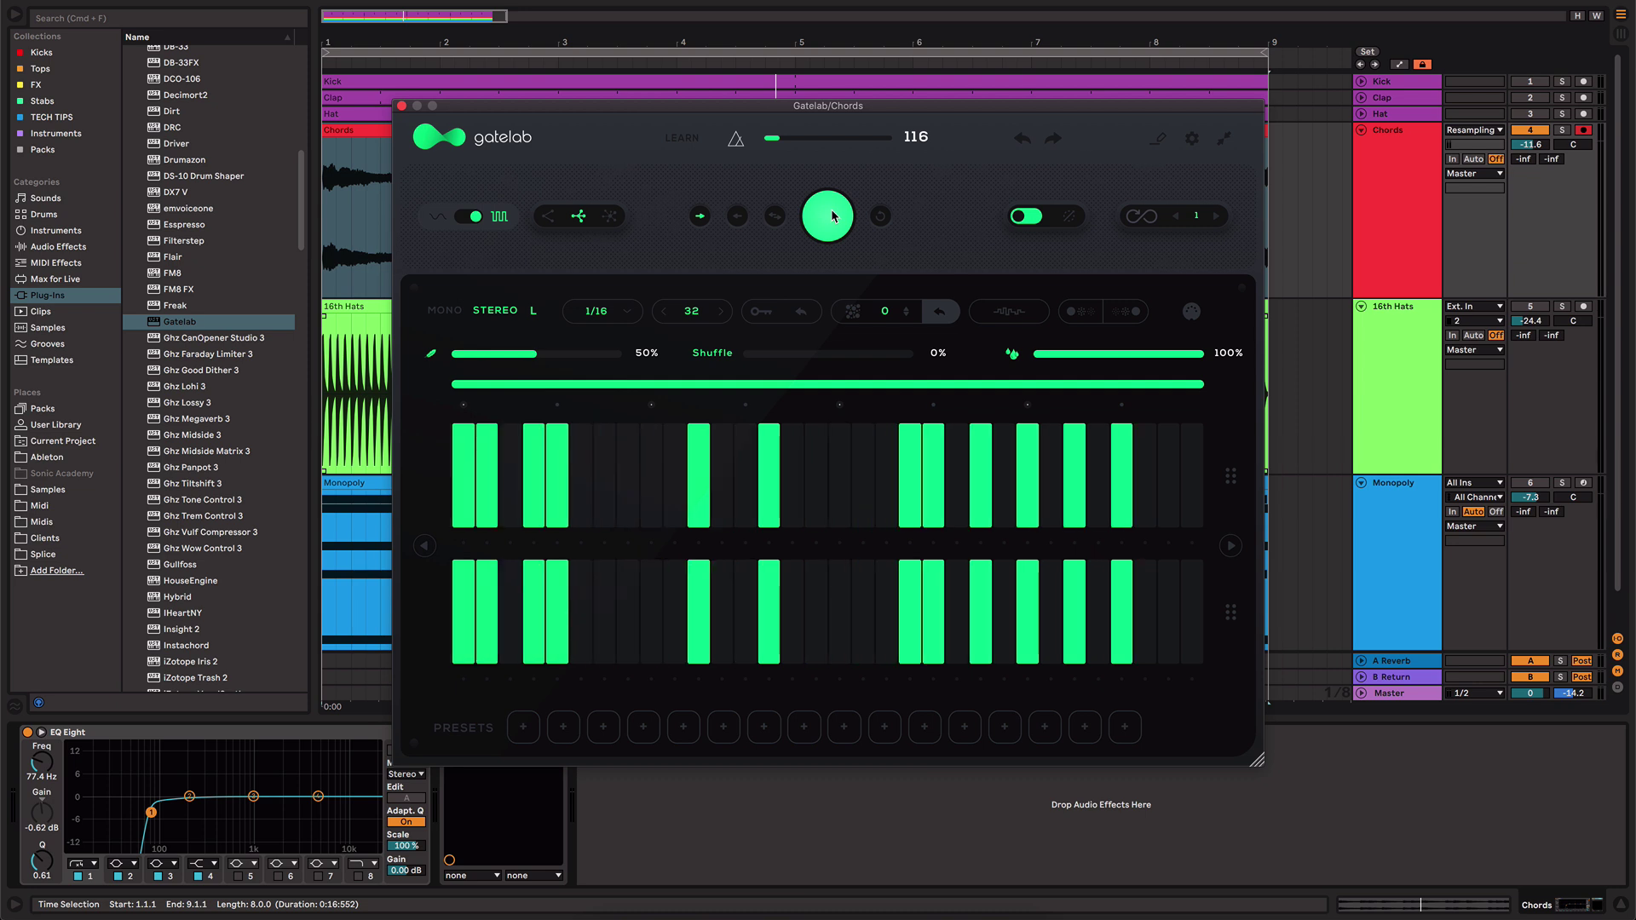
left_click(832, 216)
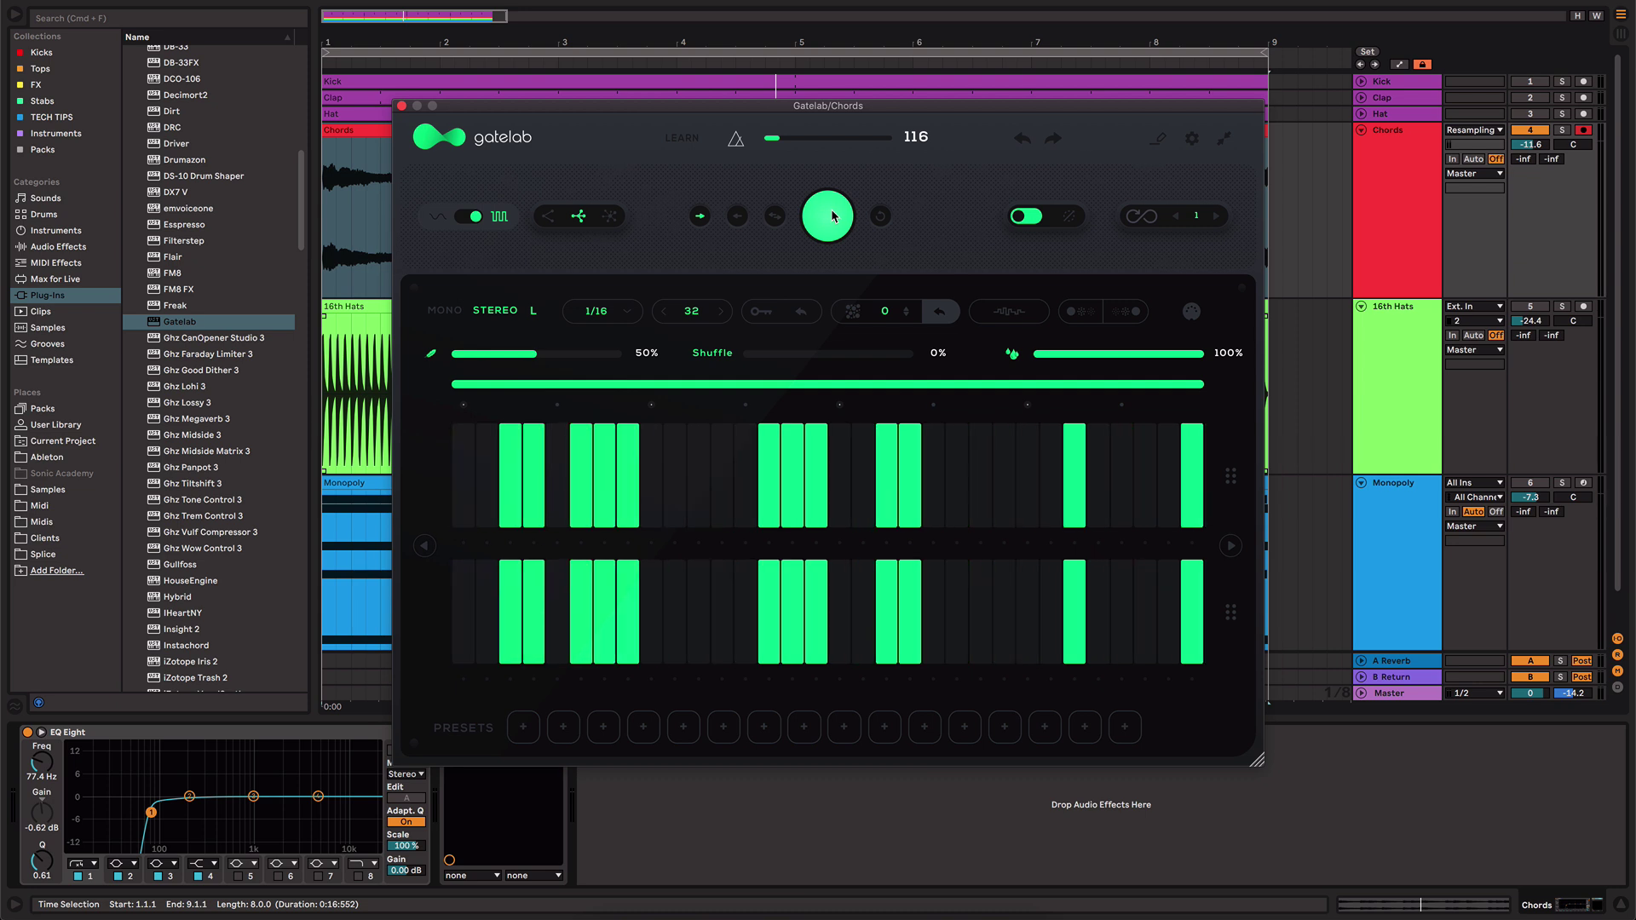
left_click(833, 215)
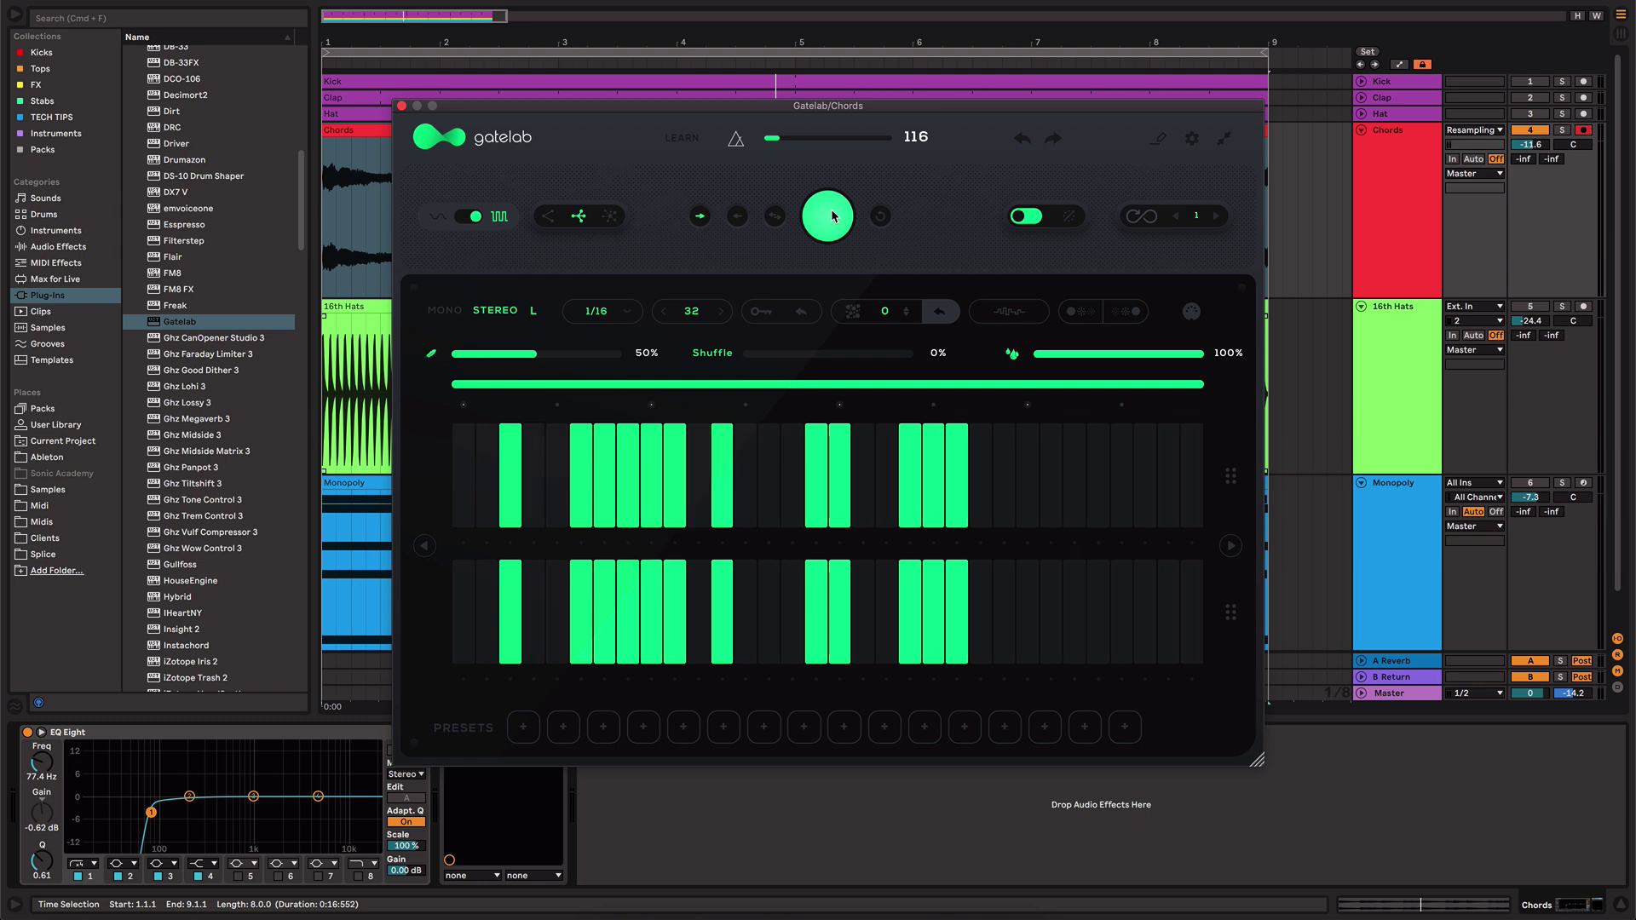
left_click(832, 215)
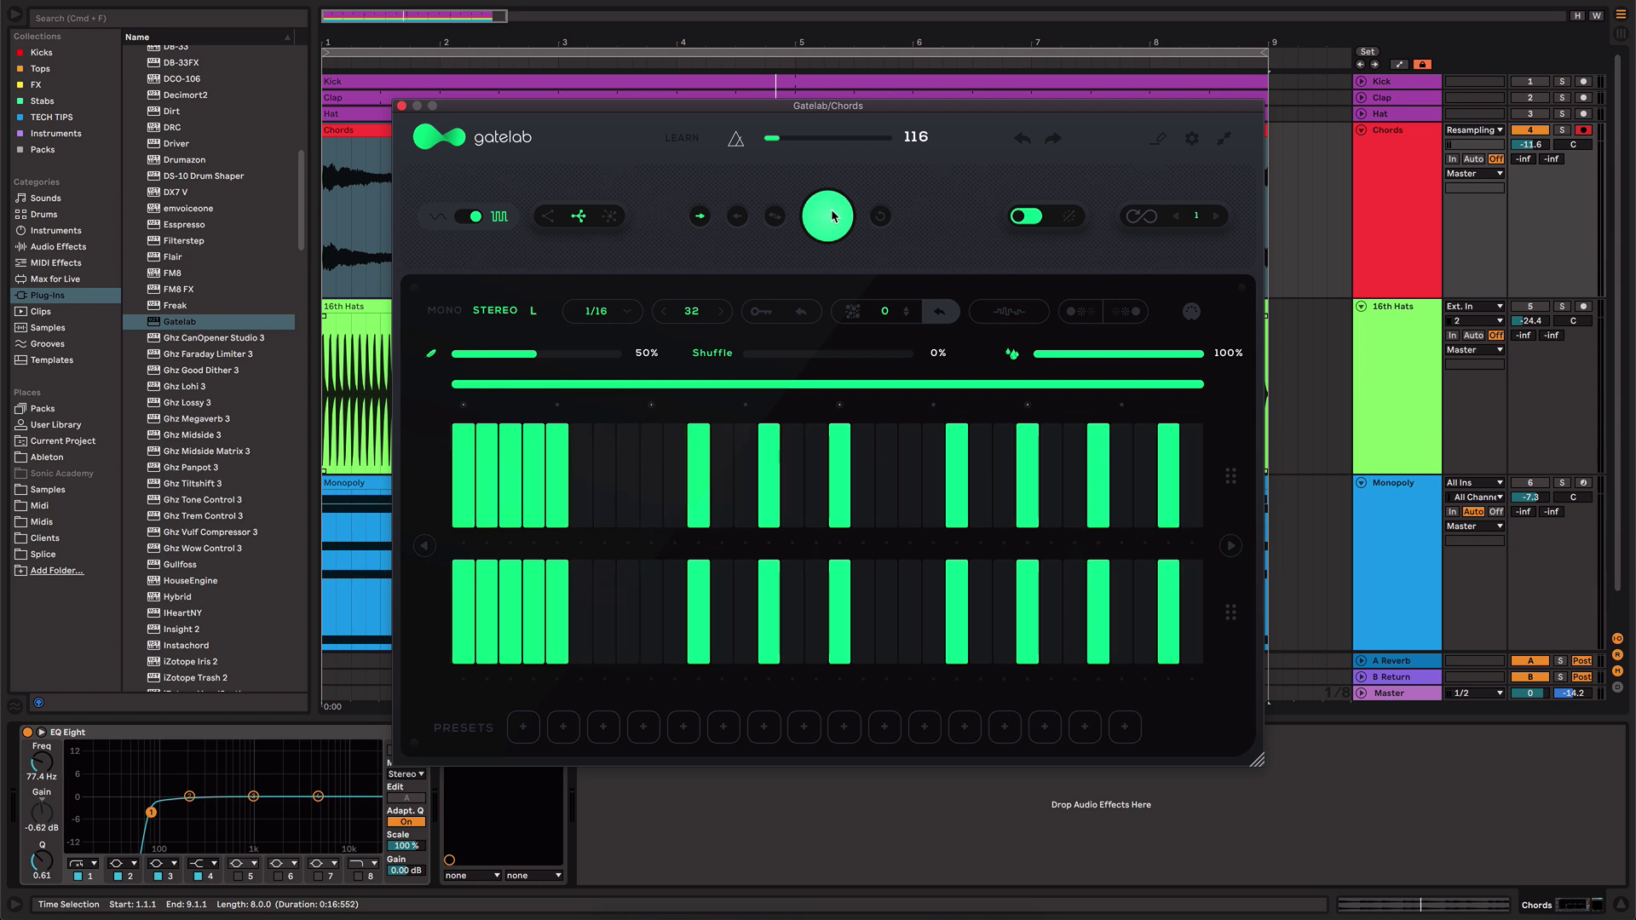
- Toggle individual gate steps in linked stereo mode, leaving steps 7 and 10 added to both channels
left_click(629, 466)
left_click(606, 467)
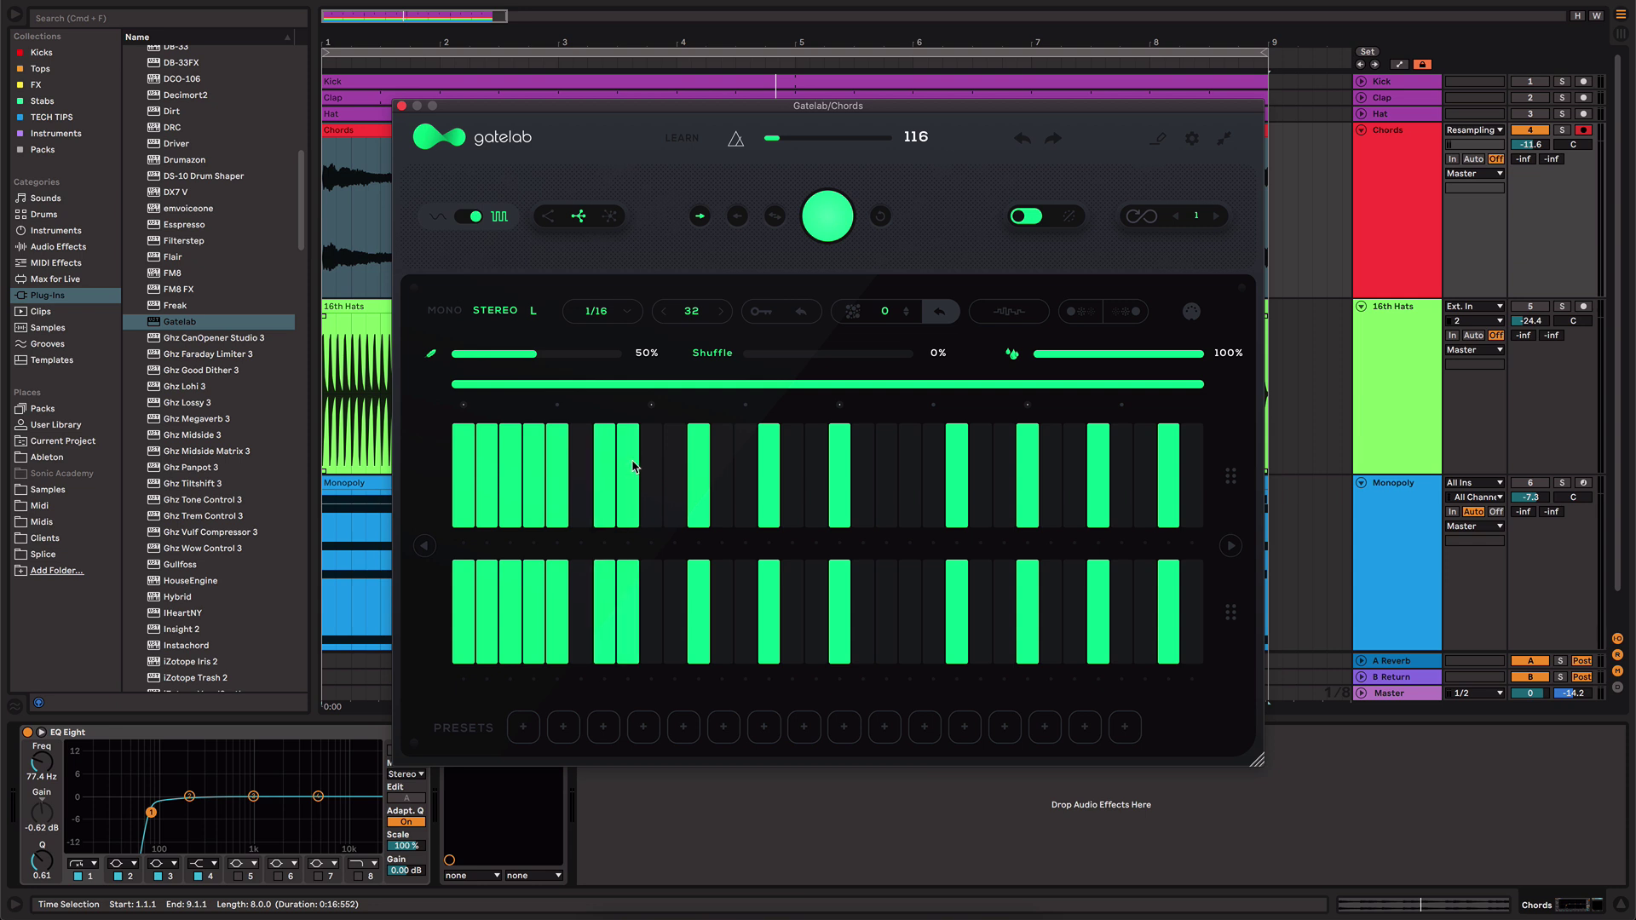
left_click(634, 467)
left_click(653, 467)
left_click(677, 467)
left_click(651, 467)
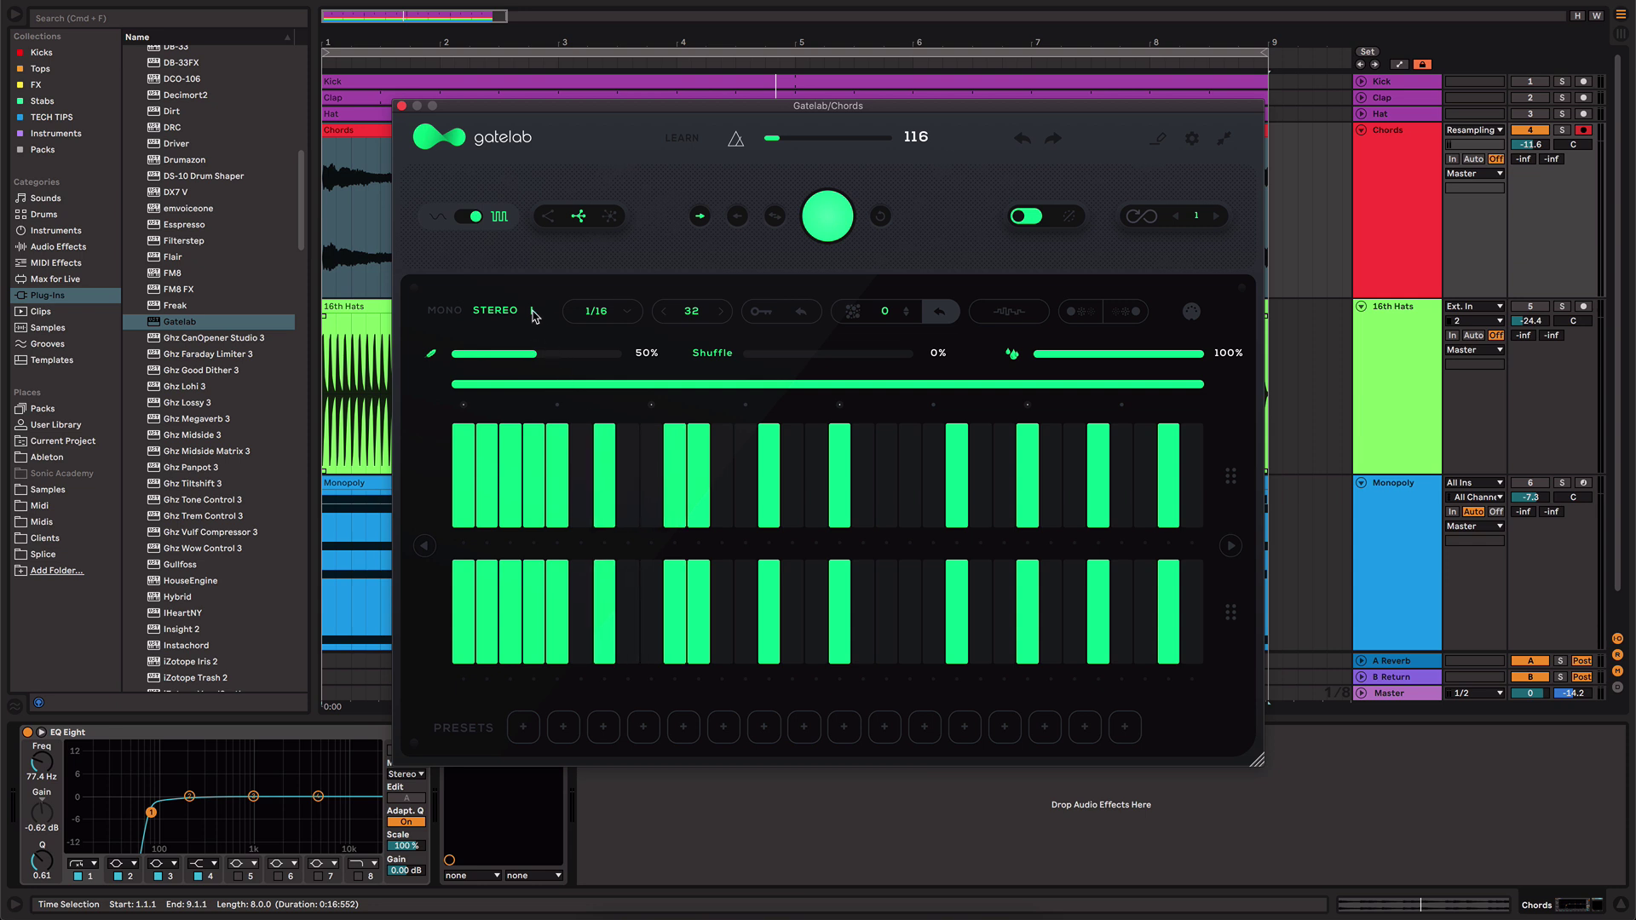
- With the channels unlinked, enable upper-row step 8 and lower-row step 9, and disable upper-row step 10
left_click(629, 462)
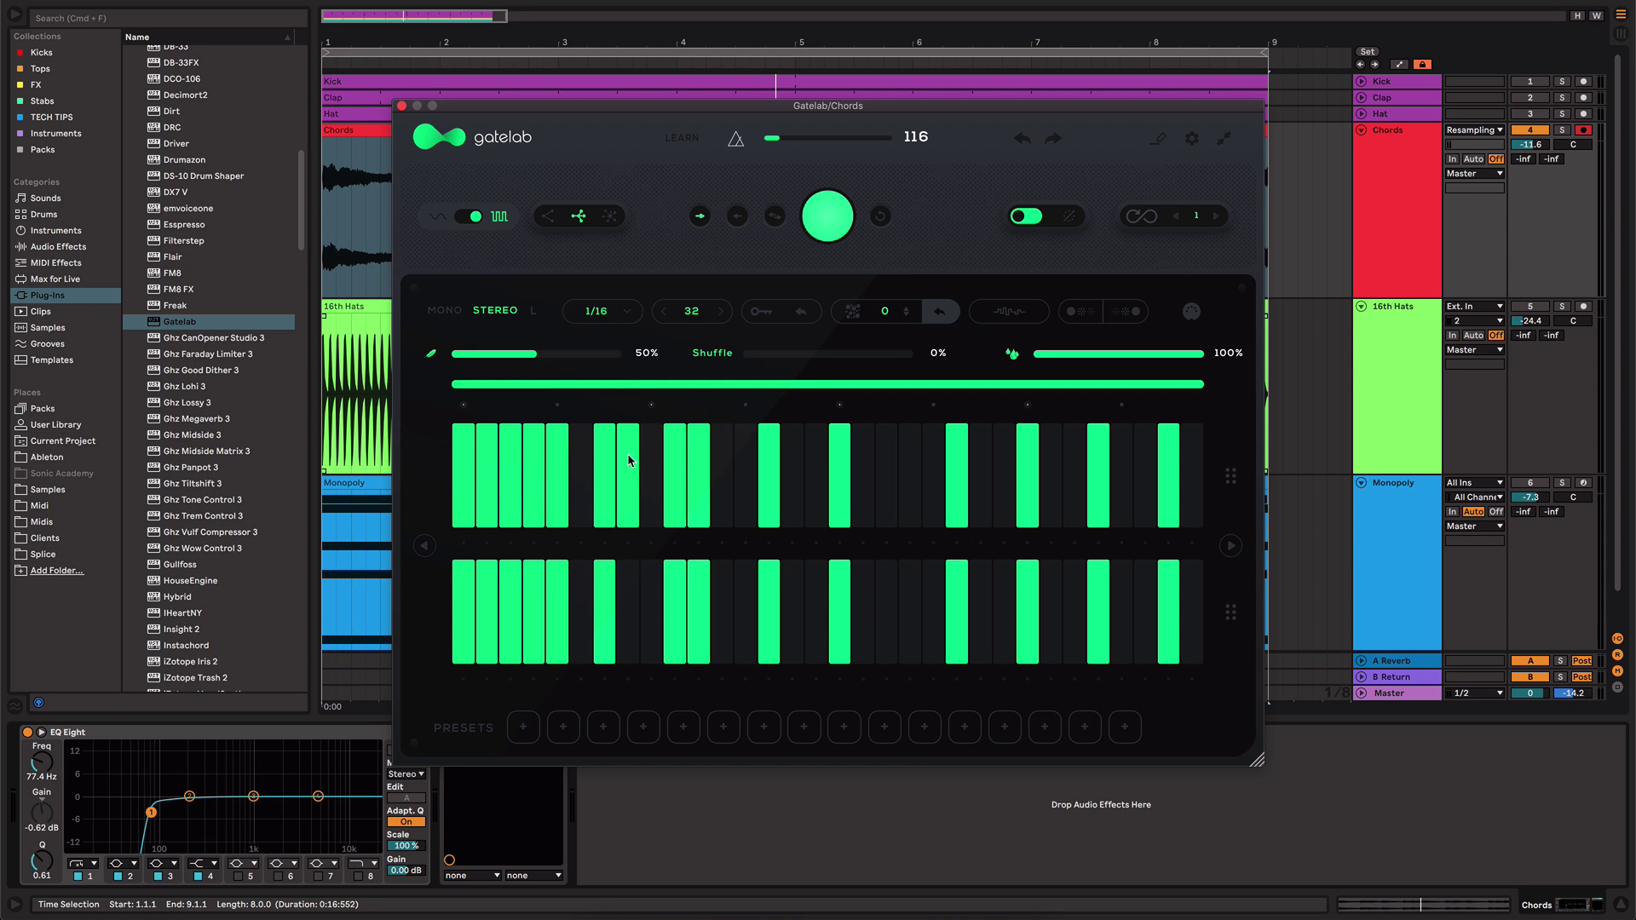
left_click(658, 588)
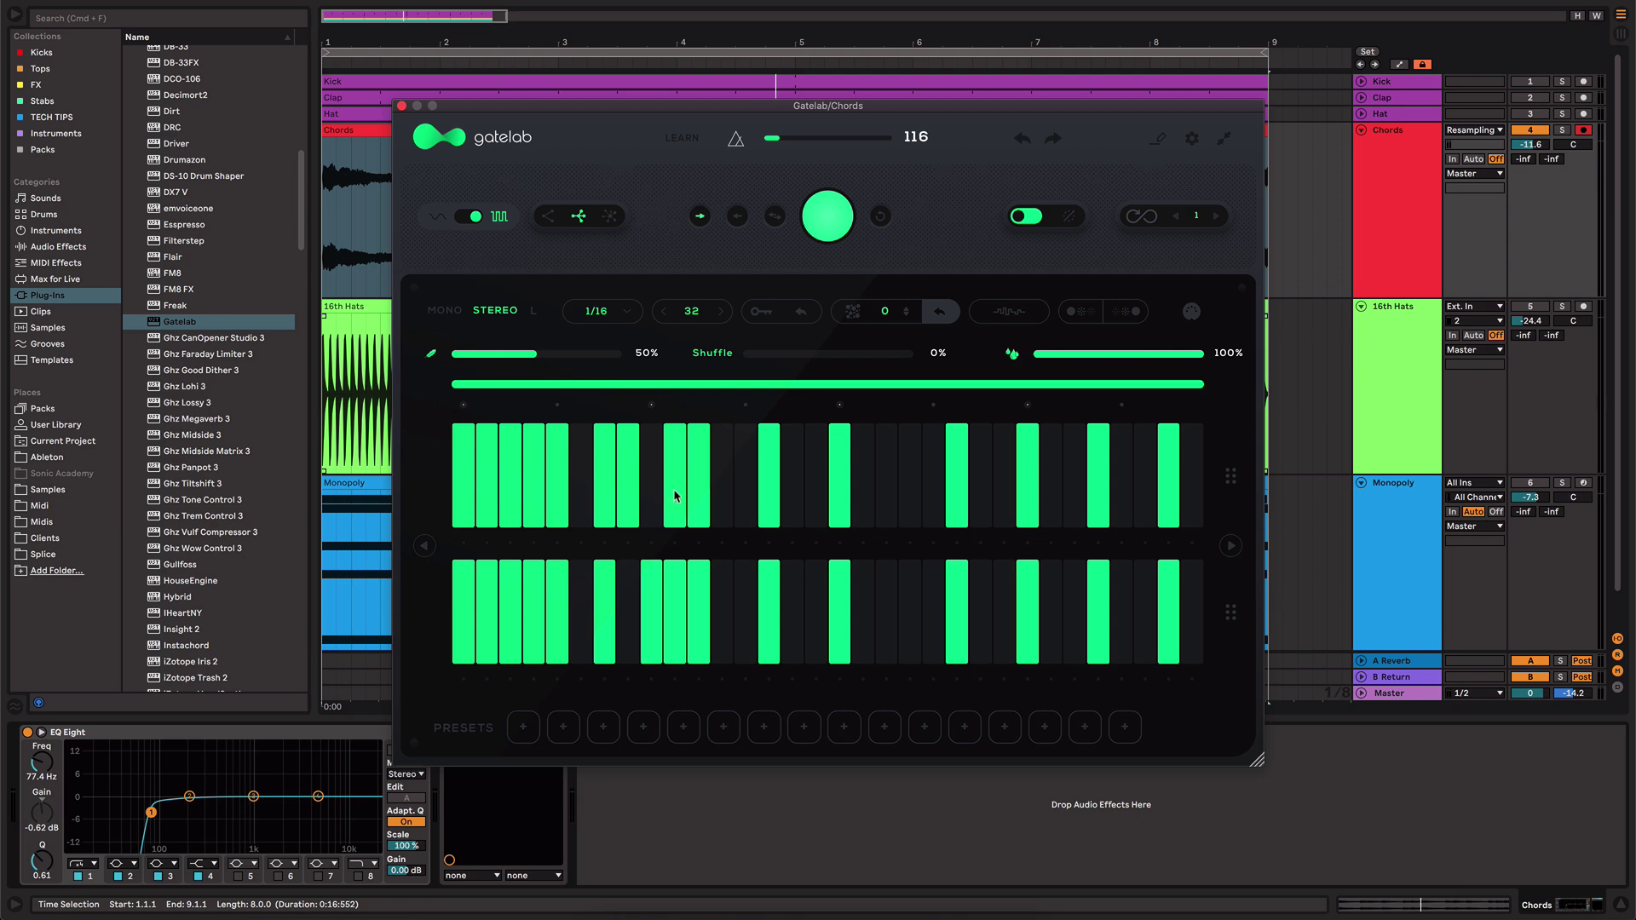
left_click(676, 495)
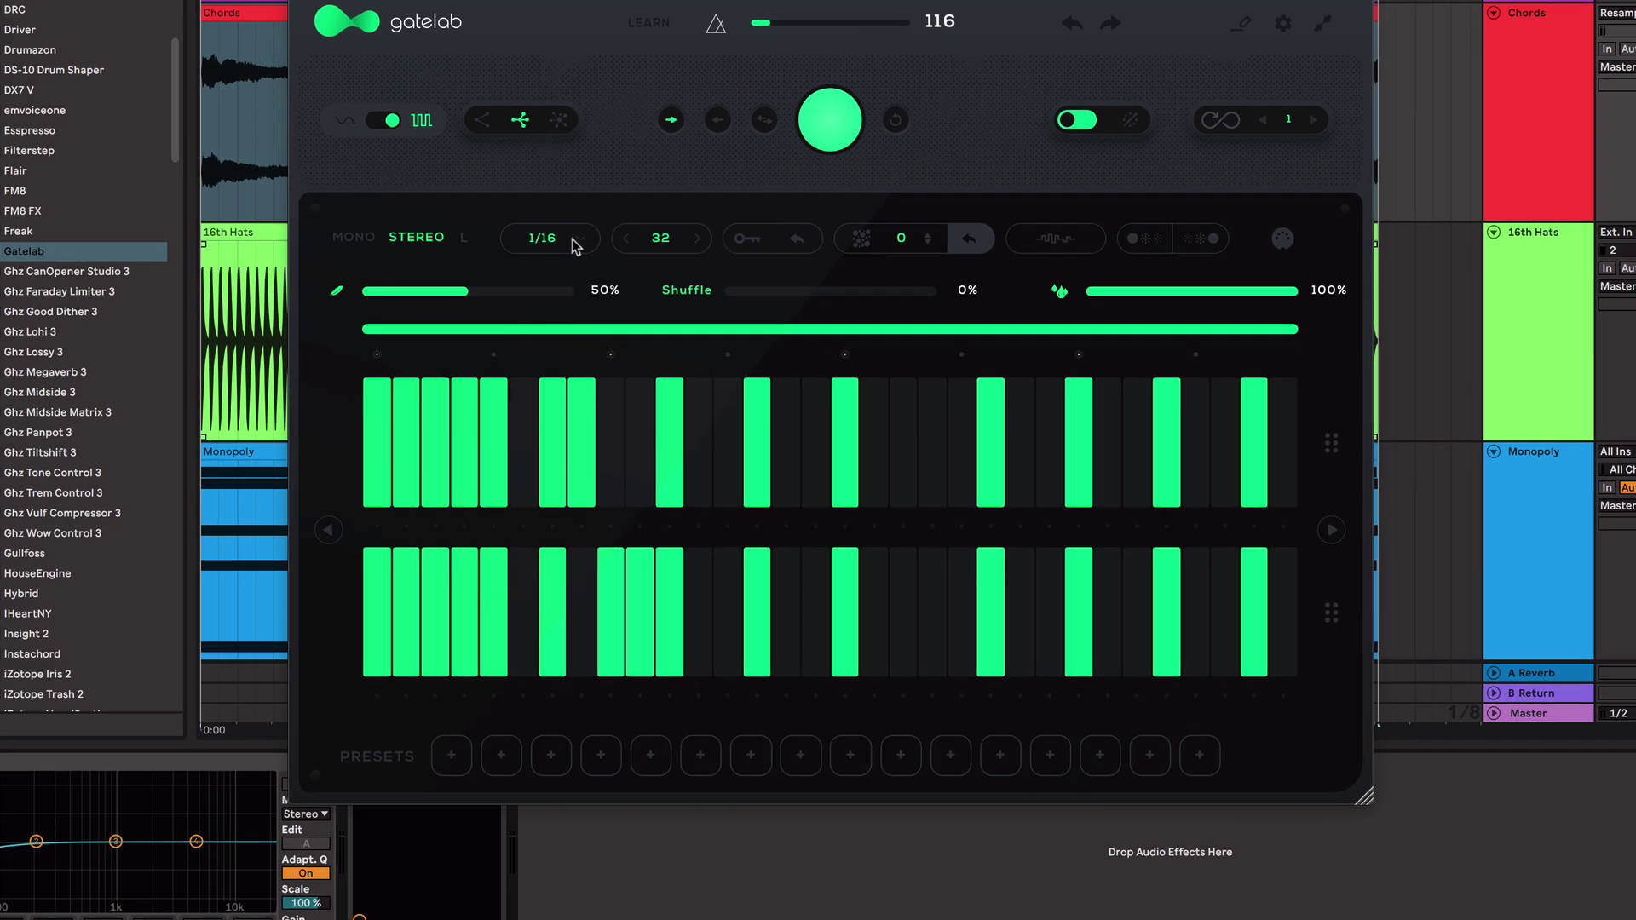
- Set the gate rate to 1/8 and generate a new random pattern during playback
left_click(620, 312)
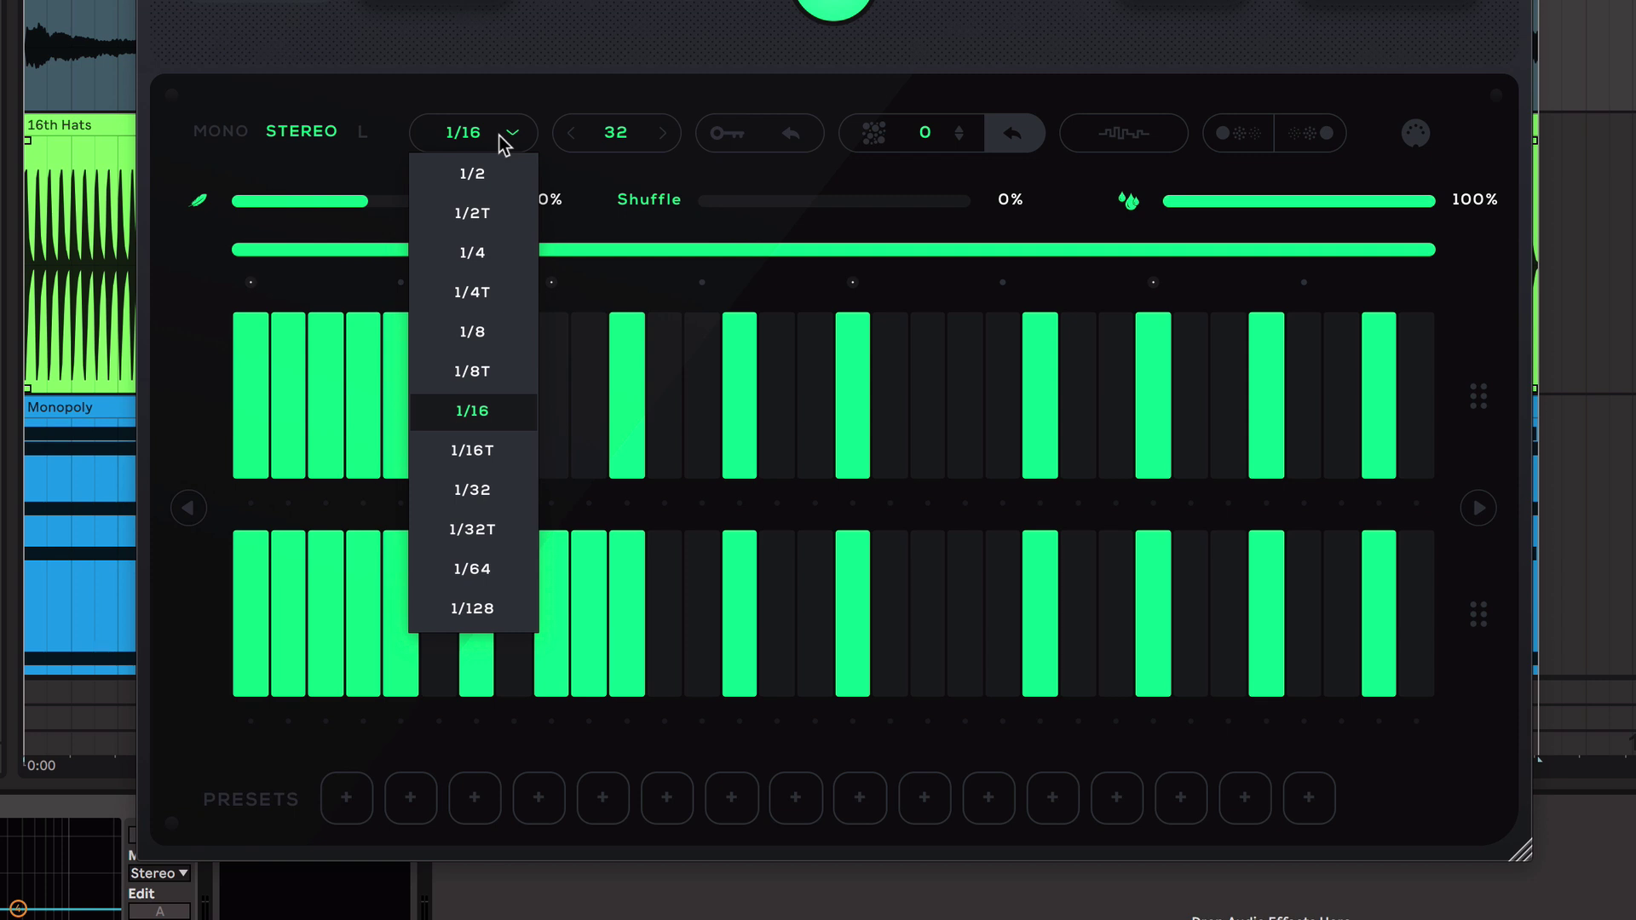
left_click(484, 334)
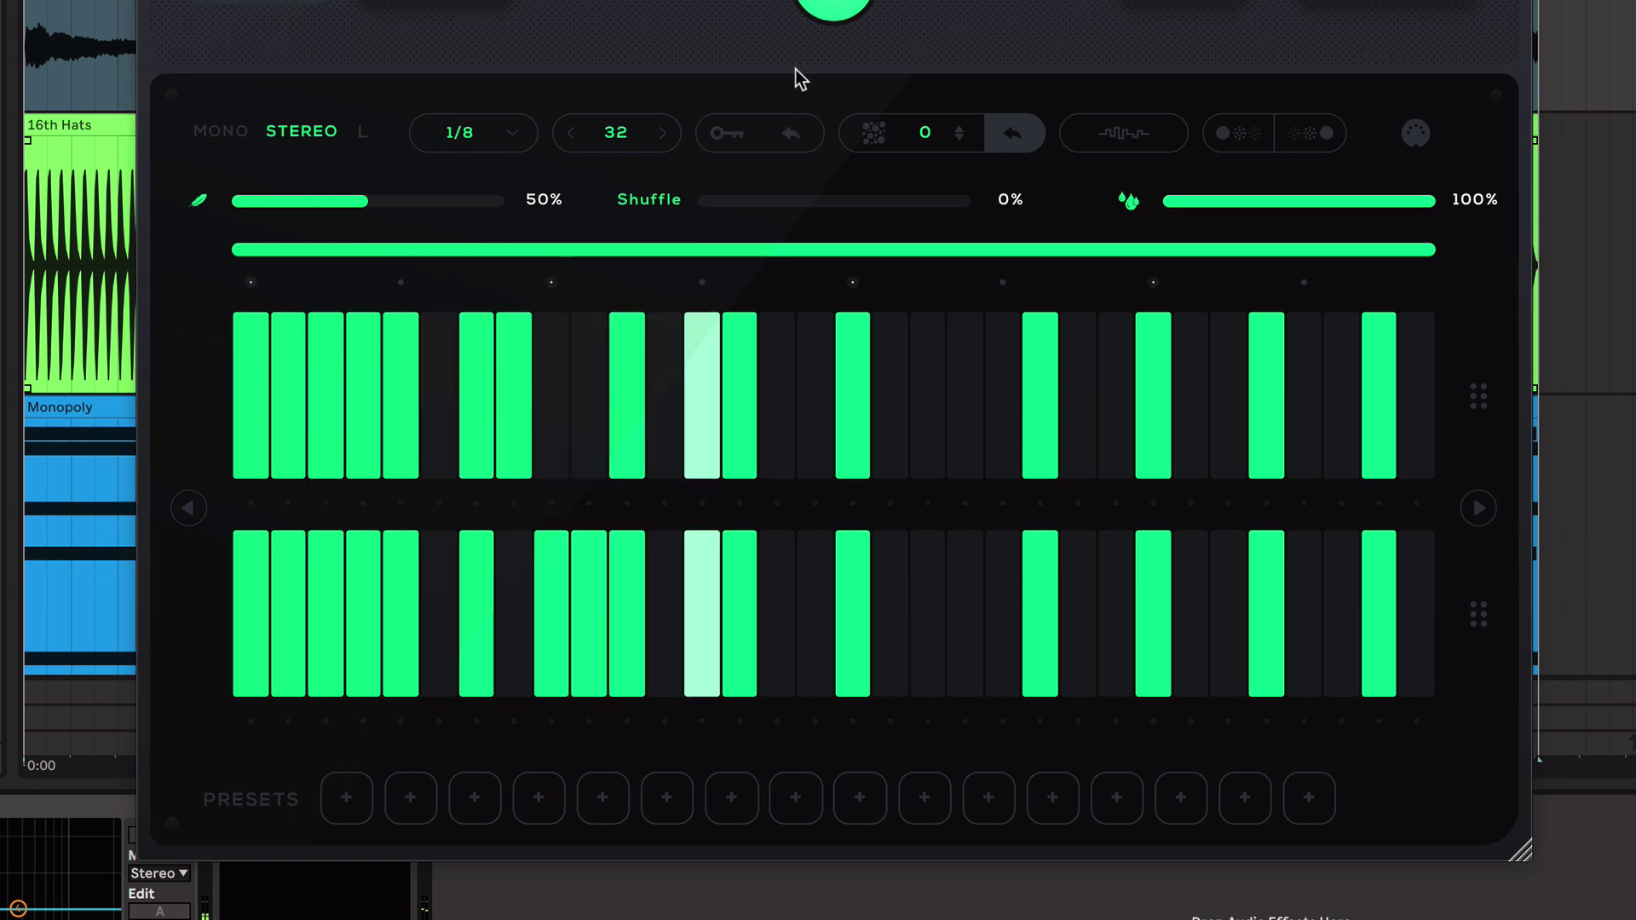
left_click(833, 10)
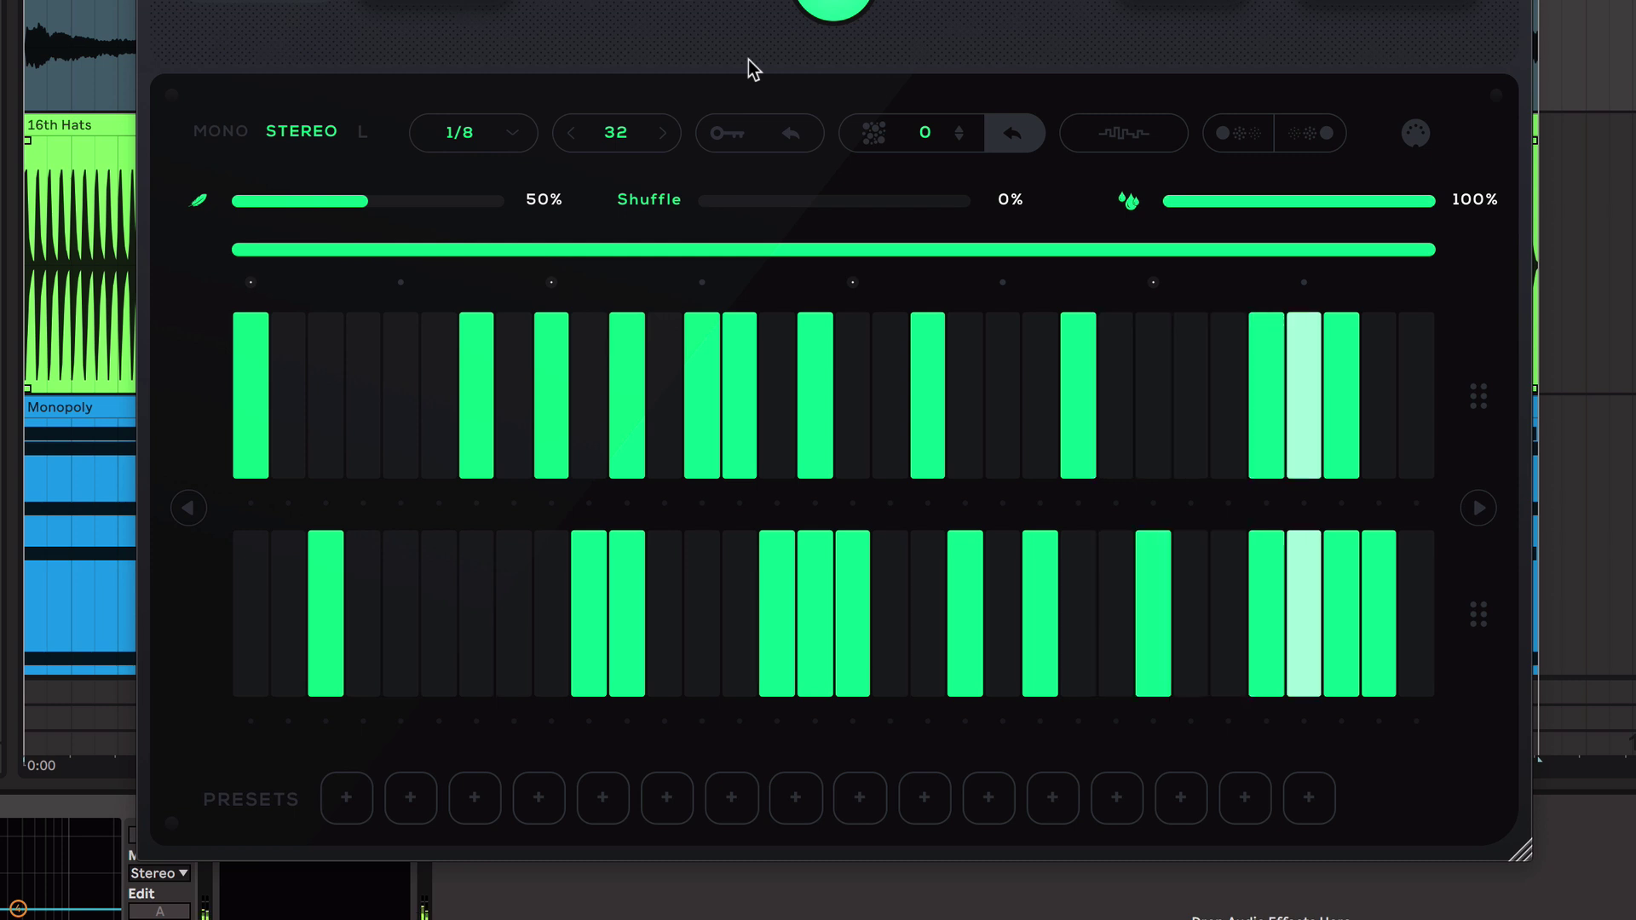
- Audition the pattern at a 1/32 rate, stop playback, and set the rate to 1/16
left_click(473, 134)
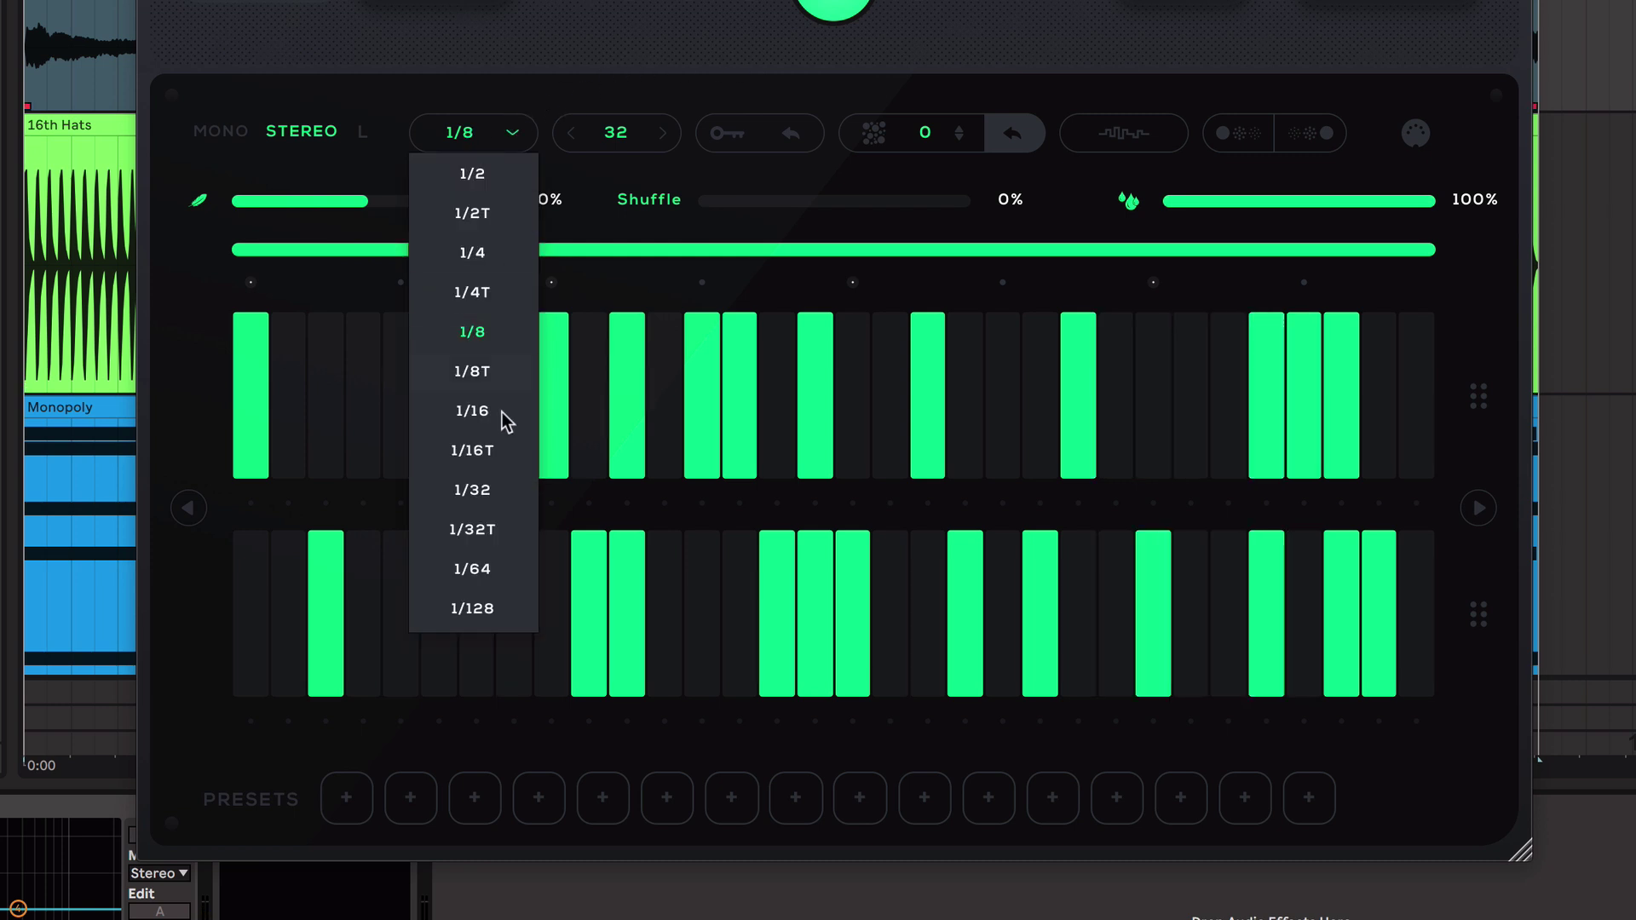
left_click(472, 491)
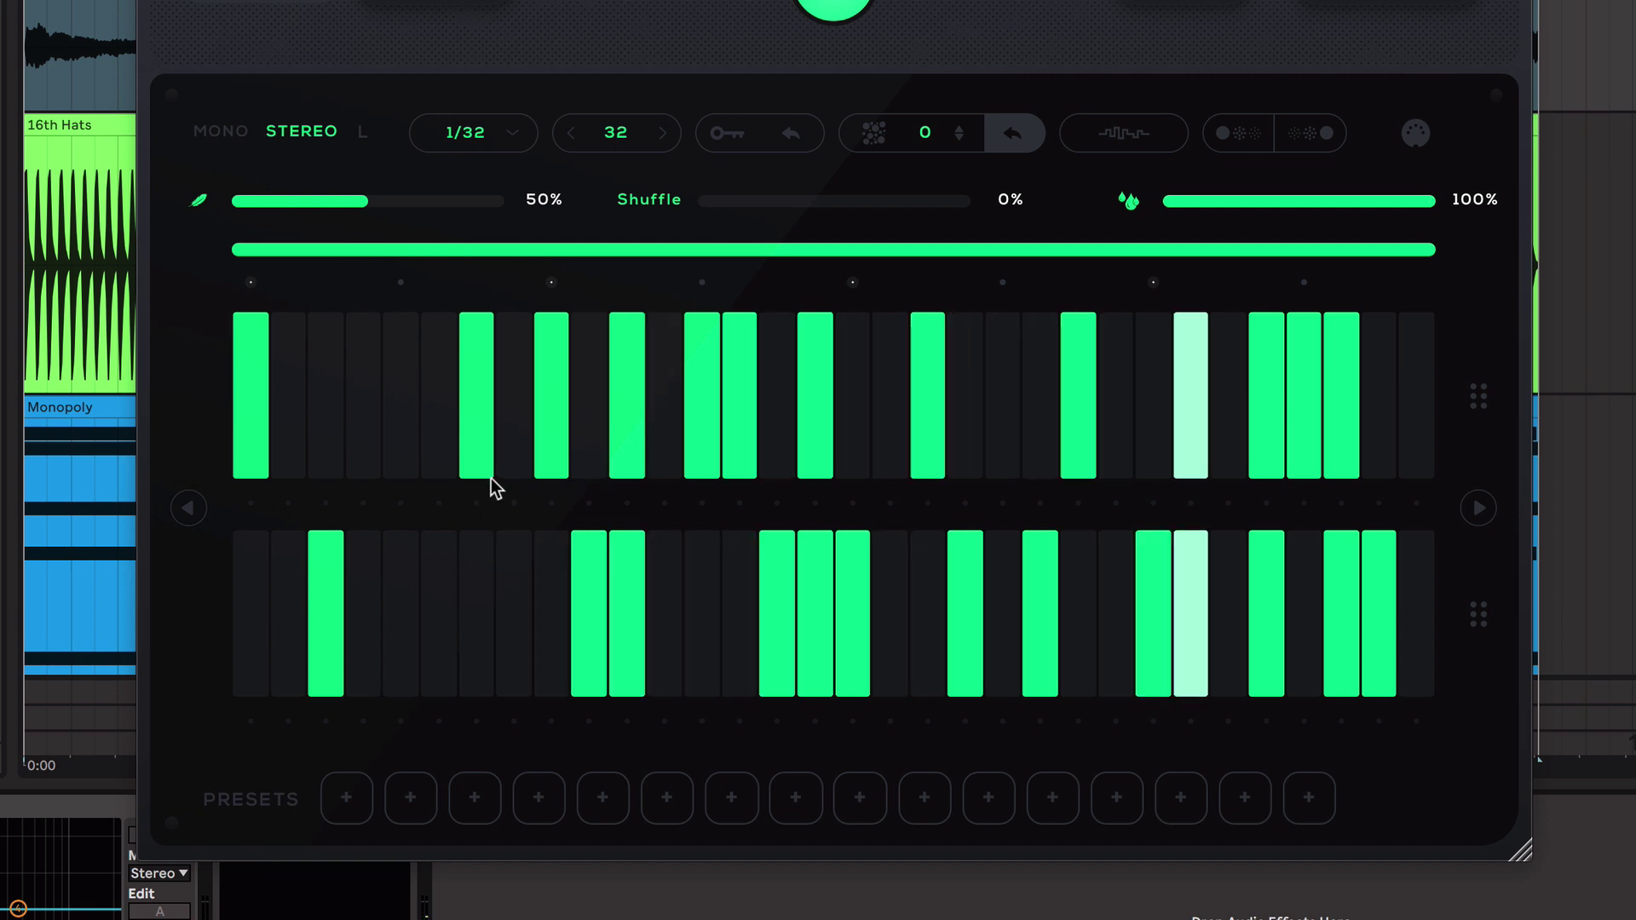
key("space")
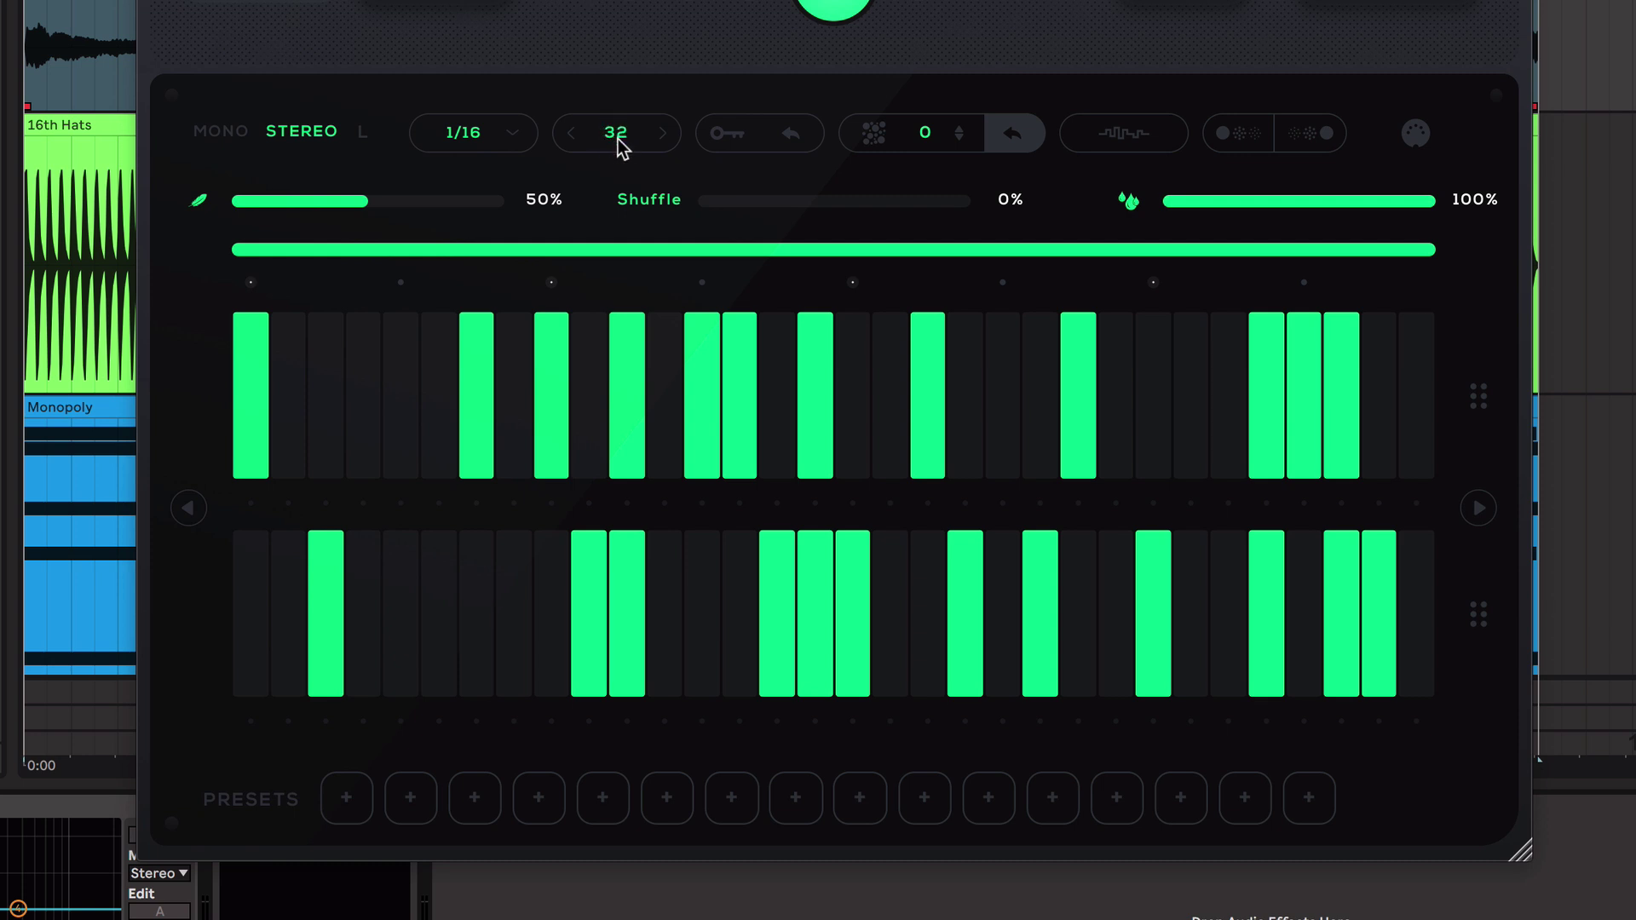
- Reduce the sequence length to 16 steps and generate a new random pattern
scroll(570, 133, "down", 11)
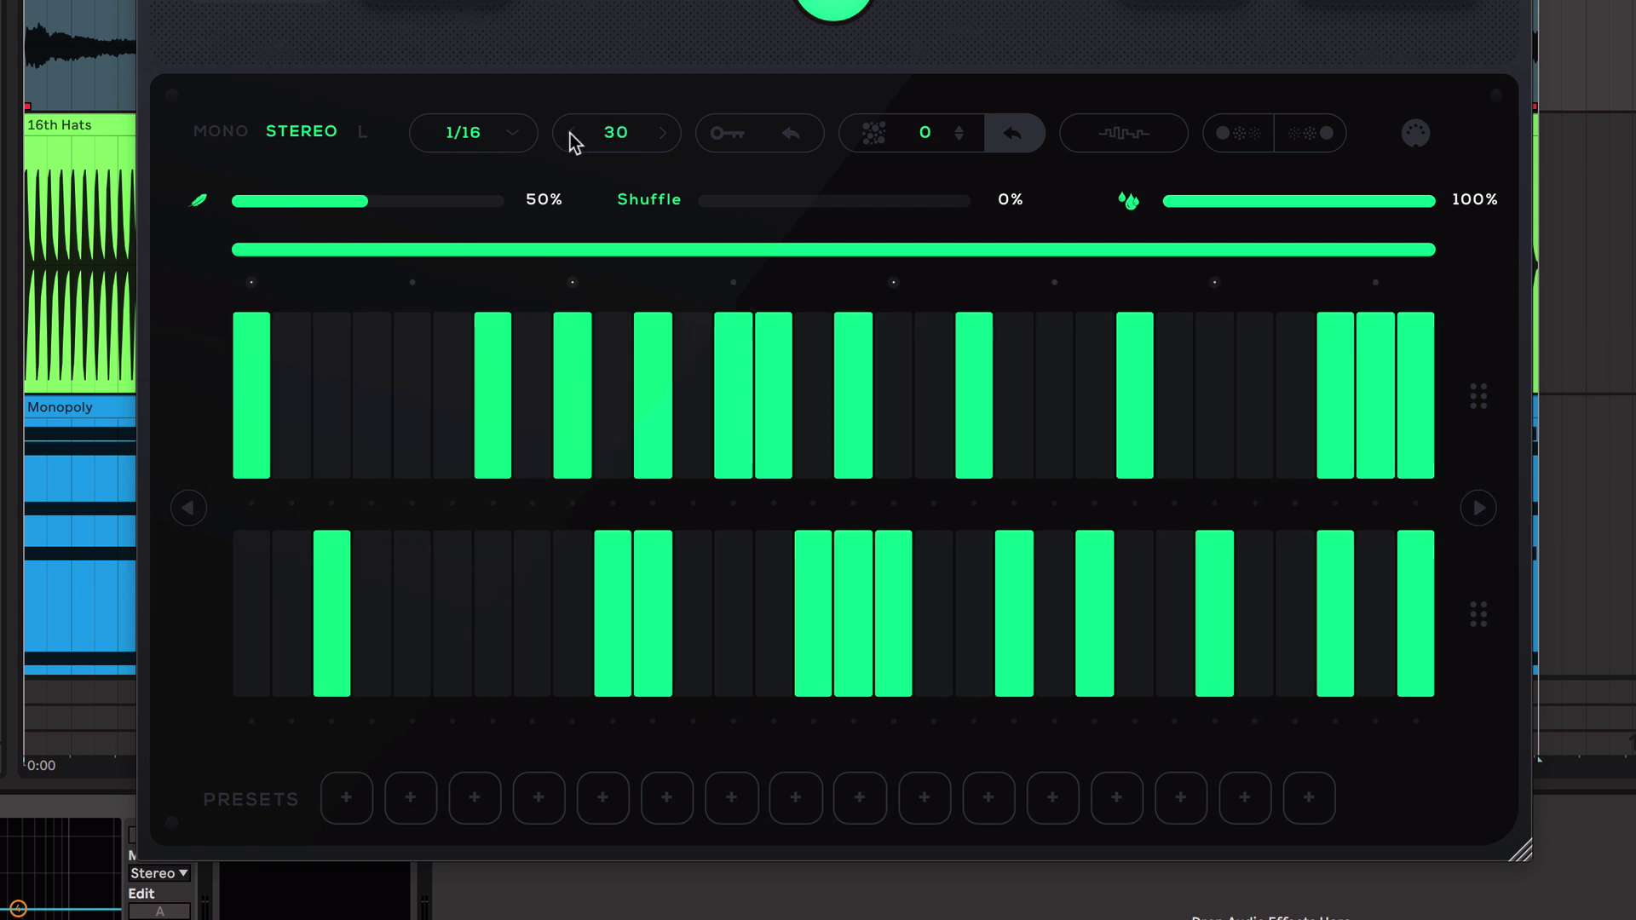
scroll(570, 133, "down", 5)
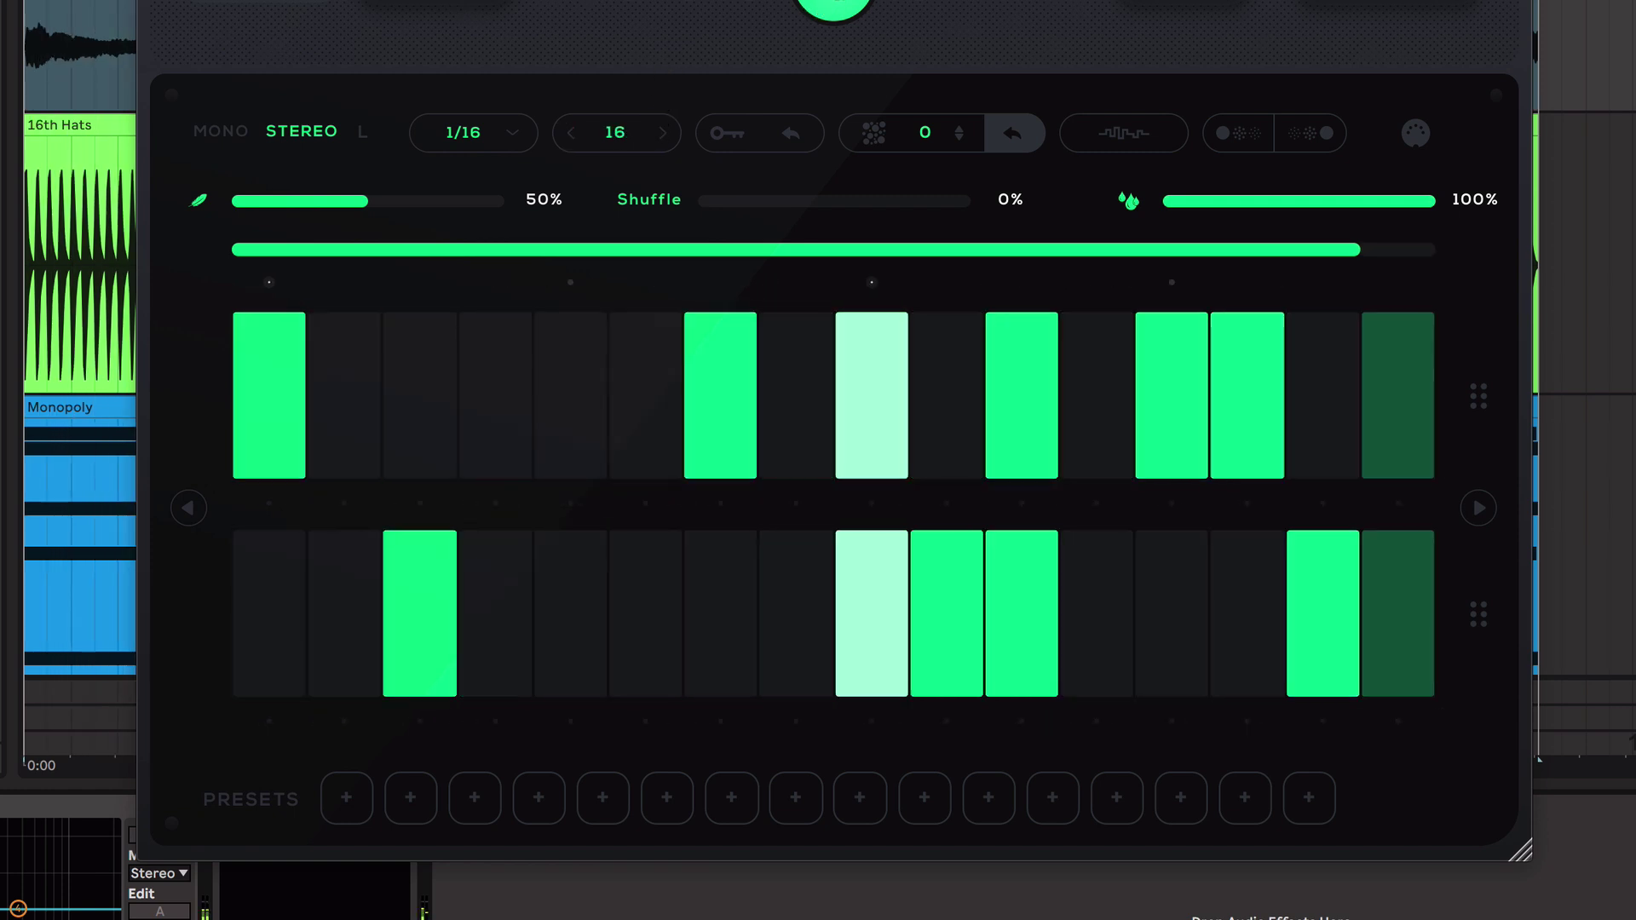
left_click(811, 7)
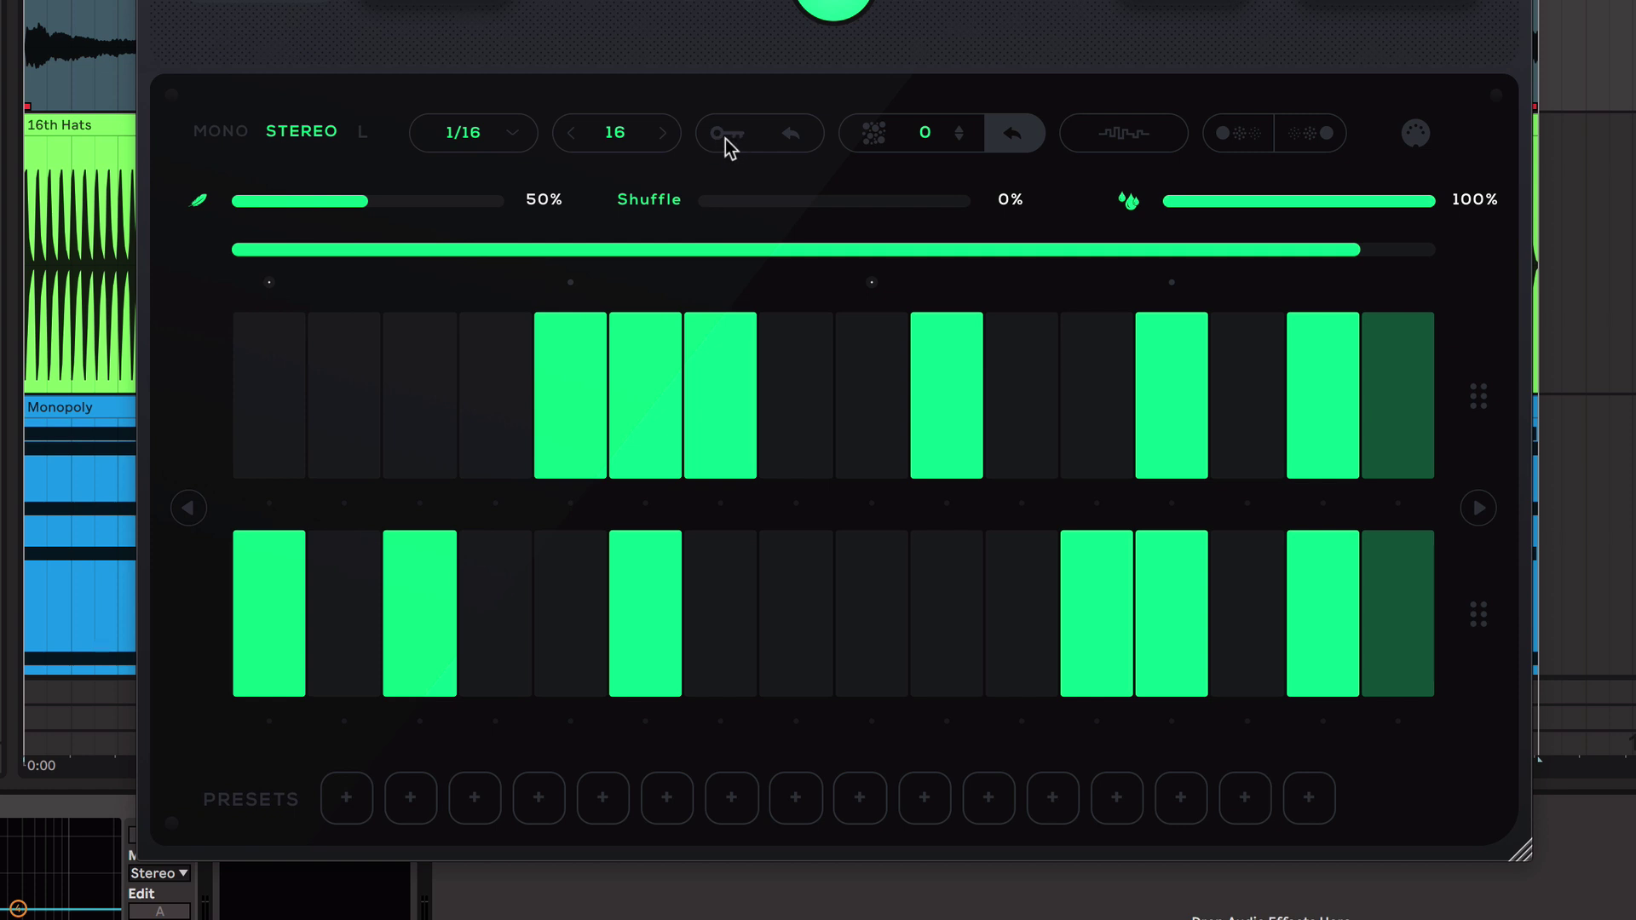
- Lock steps 1 and 3 in the lower row and generate several random patterns around them
left_click(265, 588)
left_click(423, 596)
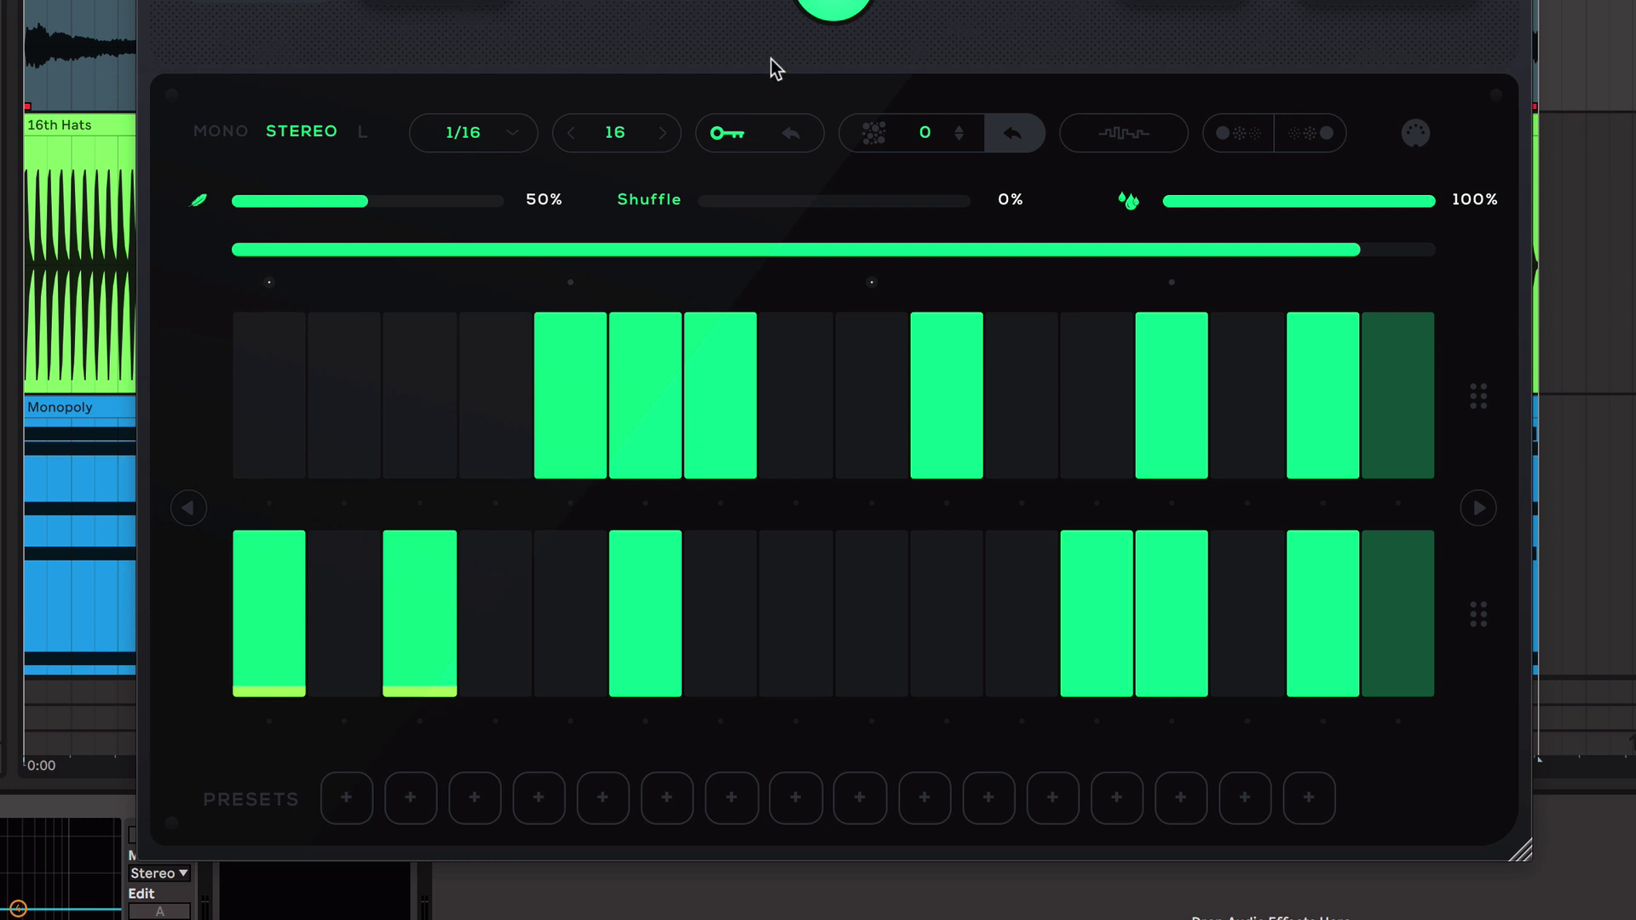
left_click(839, 5)
left_click(839, 4)
left_click(839, 5)
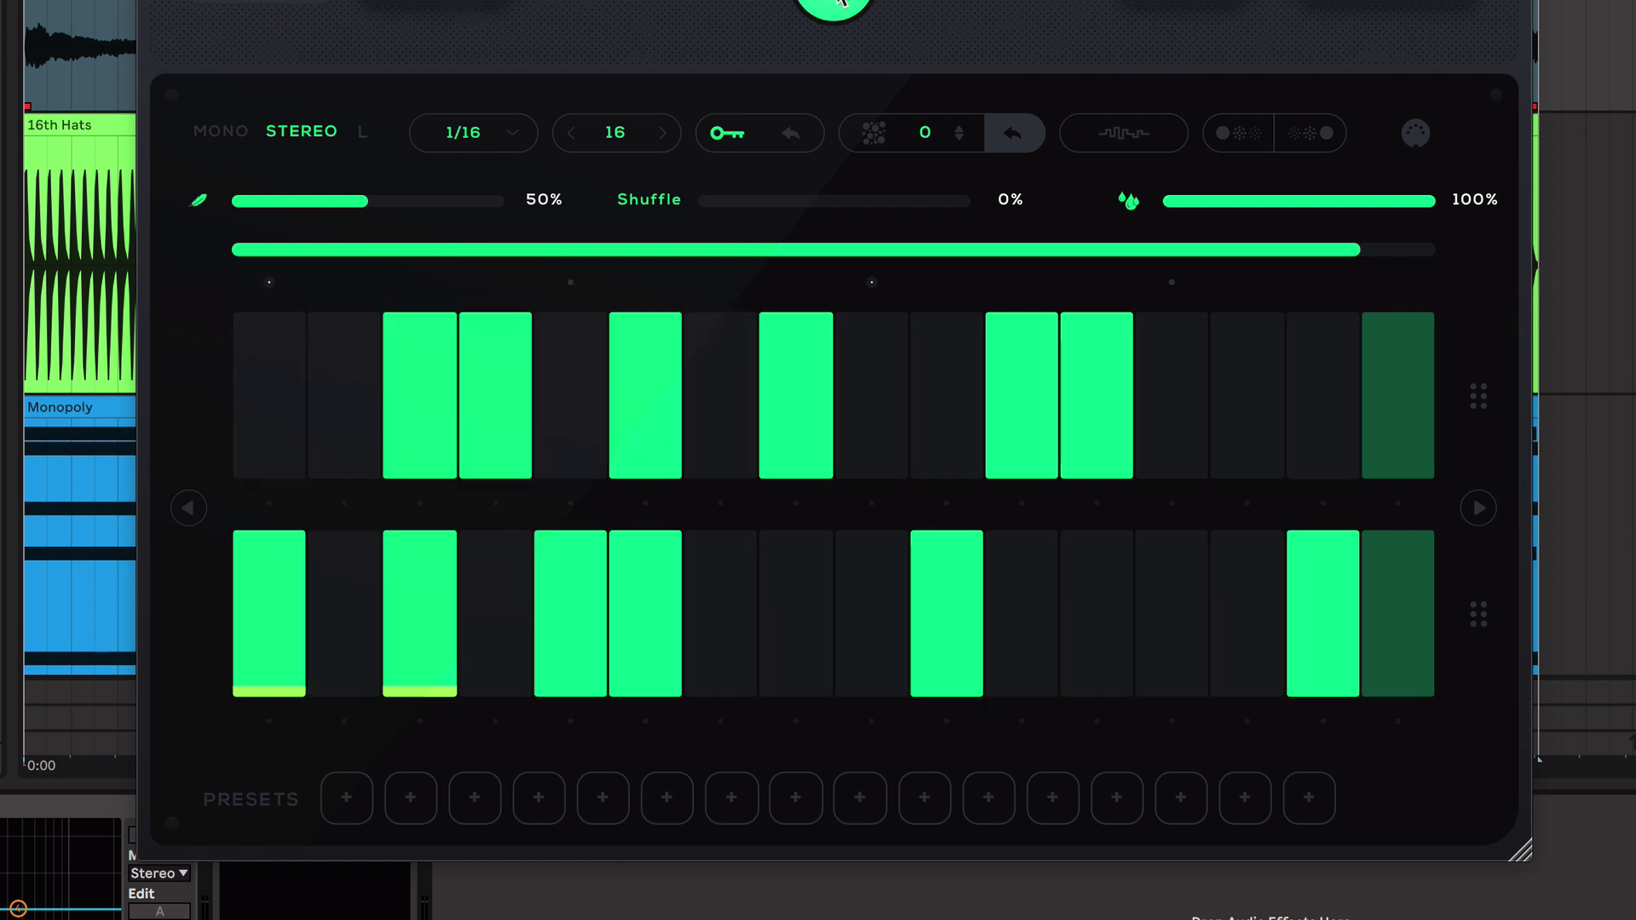
left_click(839, 4)
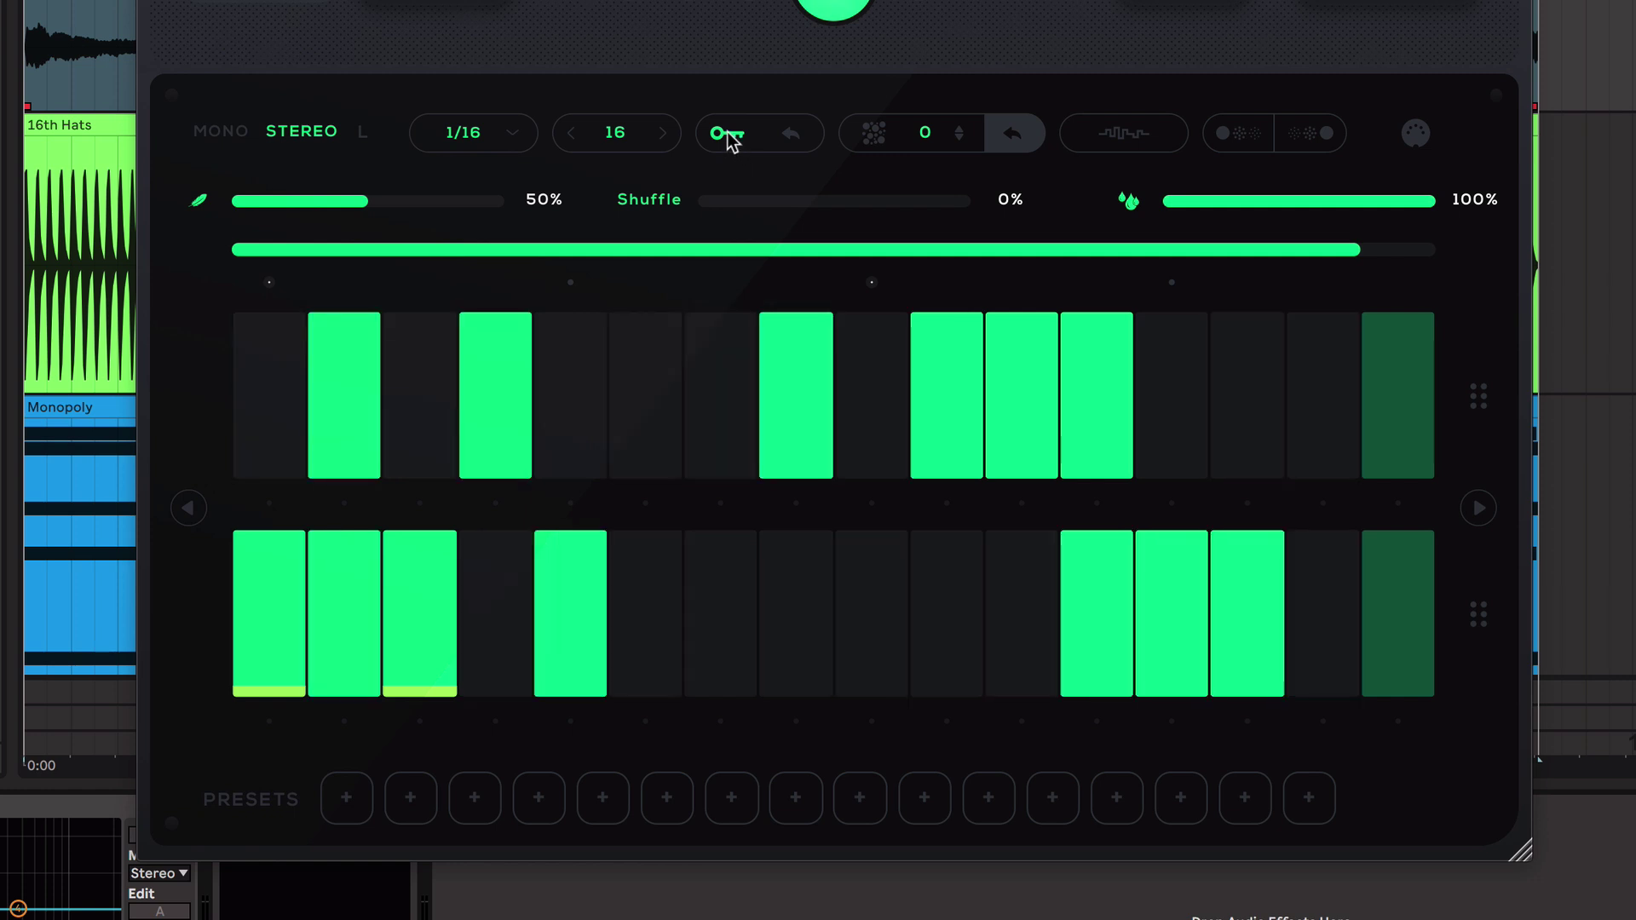
- Try the step lock on upper-row steps 6 and 7, clear all step locks, and leave lock mode
left_click(657, 412)
left_click(719, 376)
left_click_drag(648, 388, 700, 390)
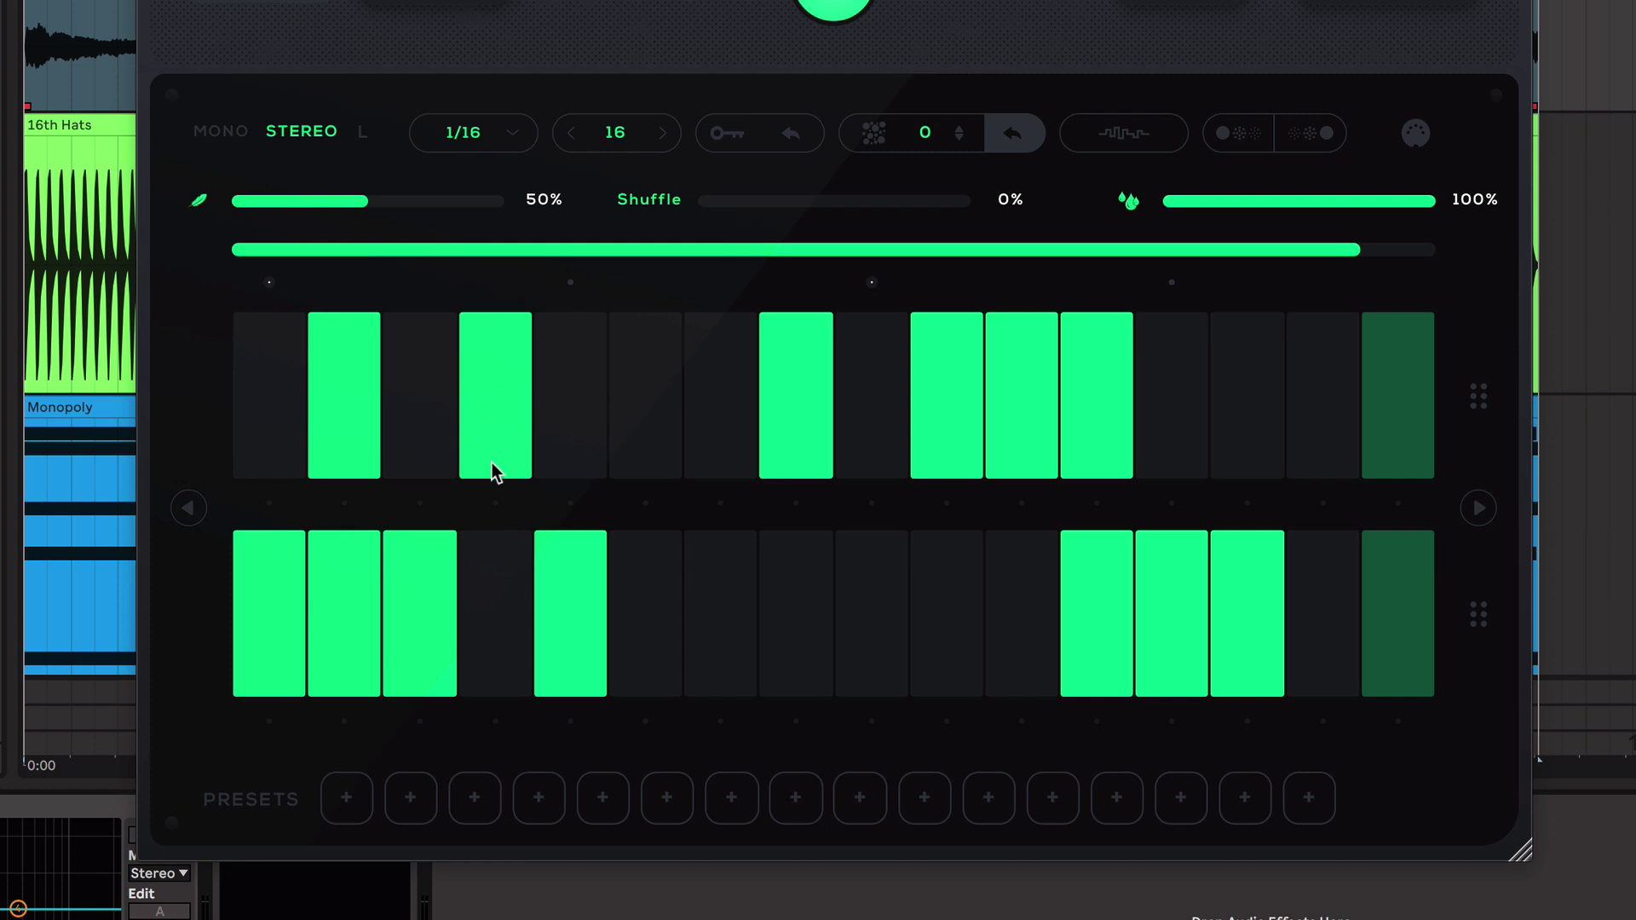
- Try the H, 2 and 3 subdivisions on upper-row step 4, audition the pattern, and return the step to undivided
left_click(494, 504)
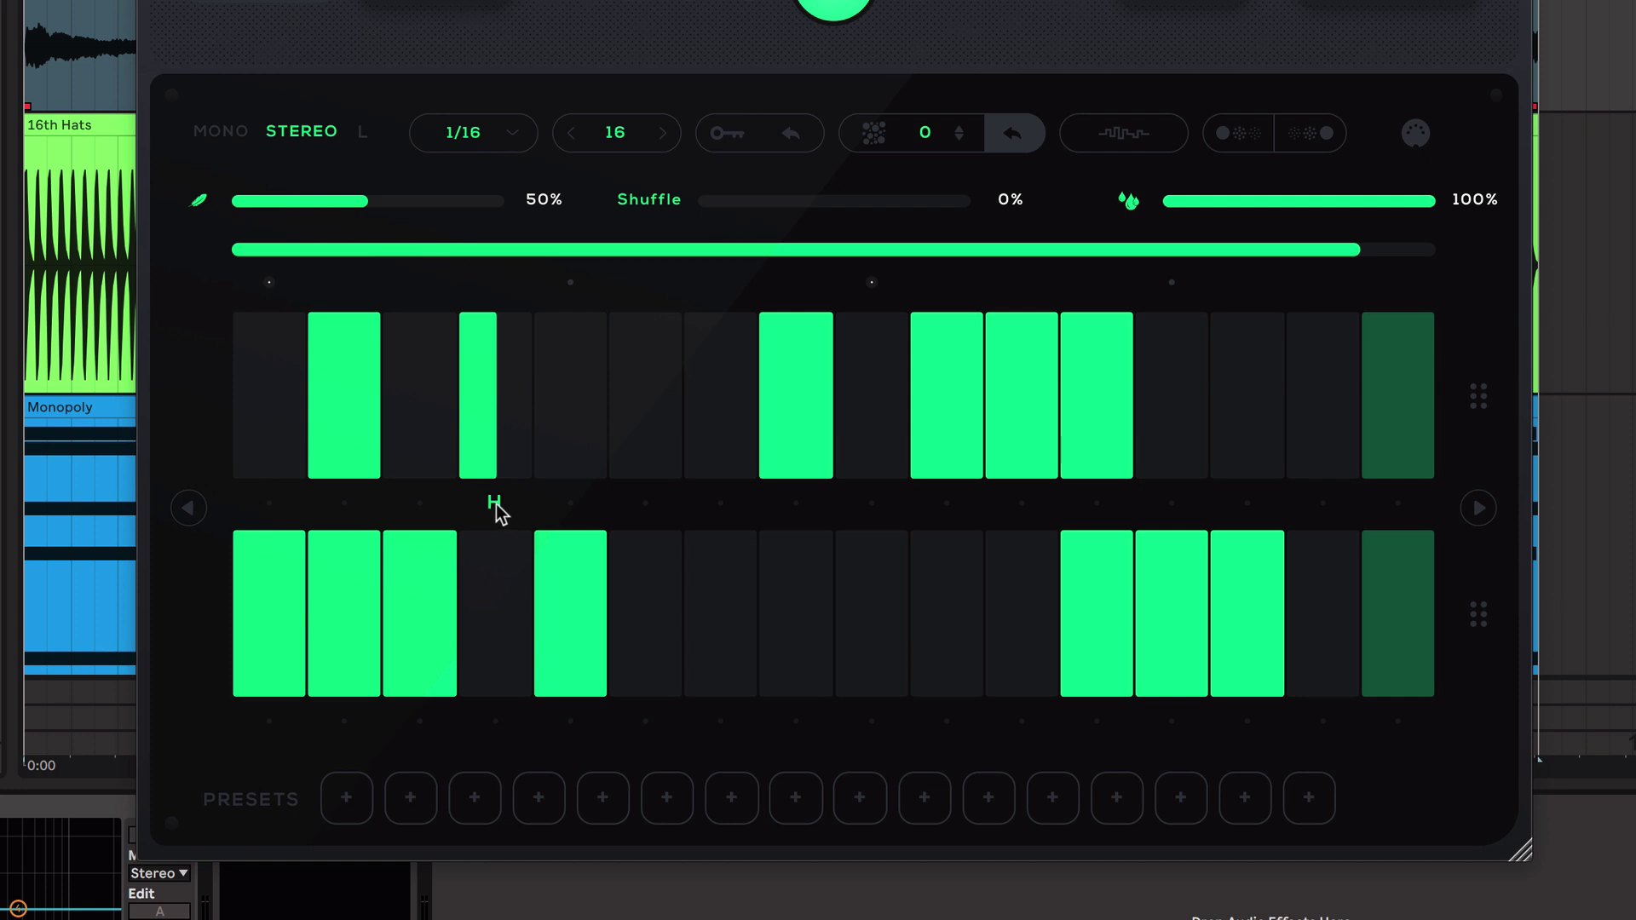
left_click(495, 504)
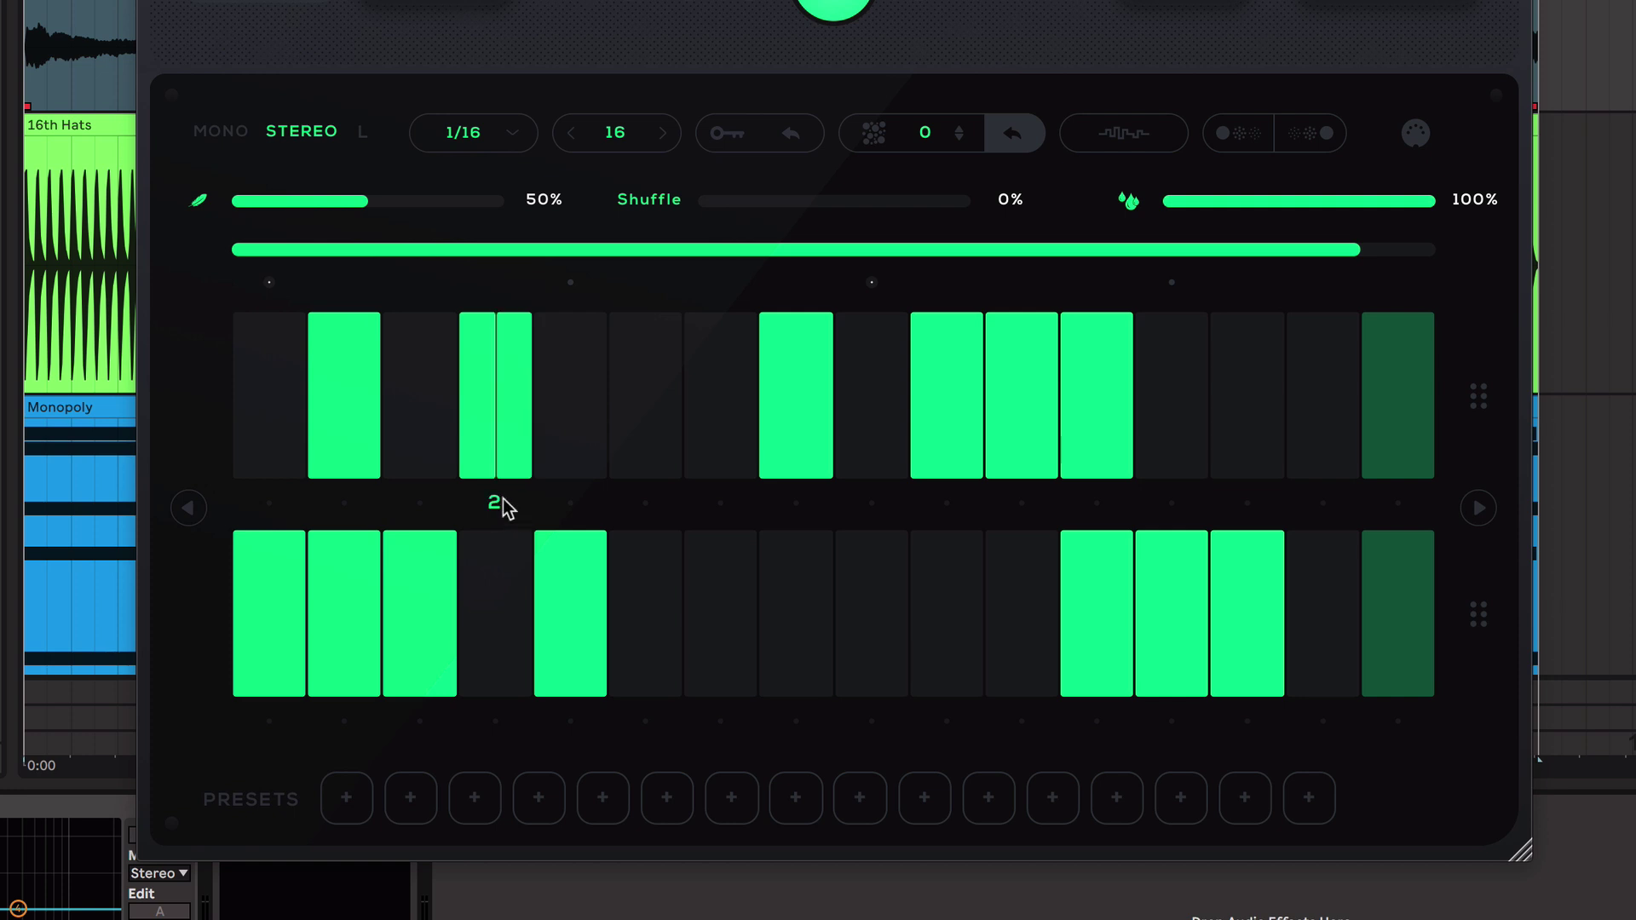
left_click(496, 506)
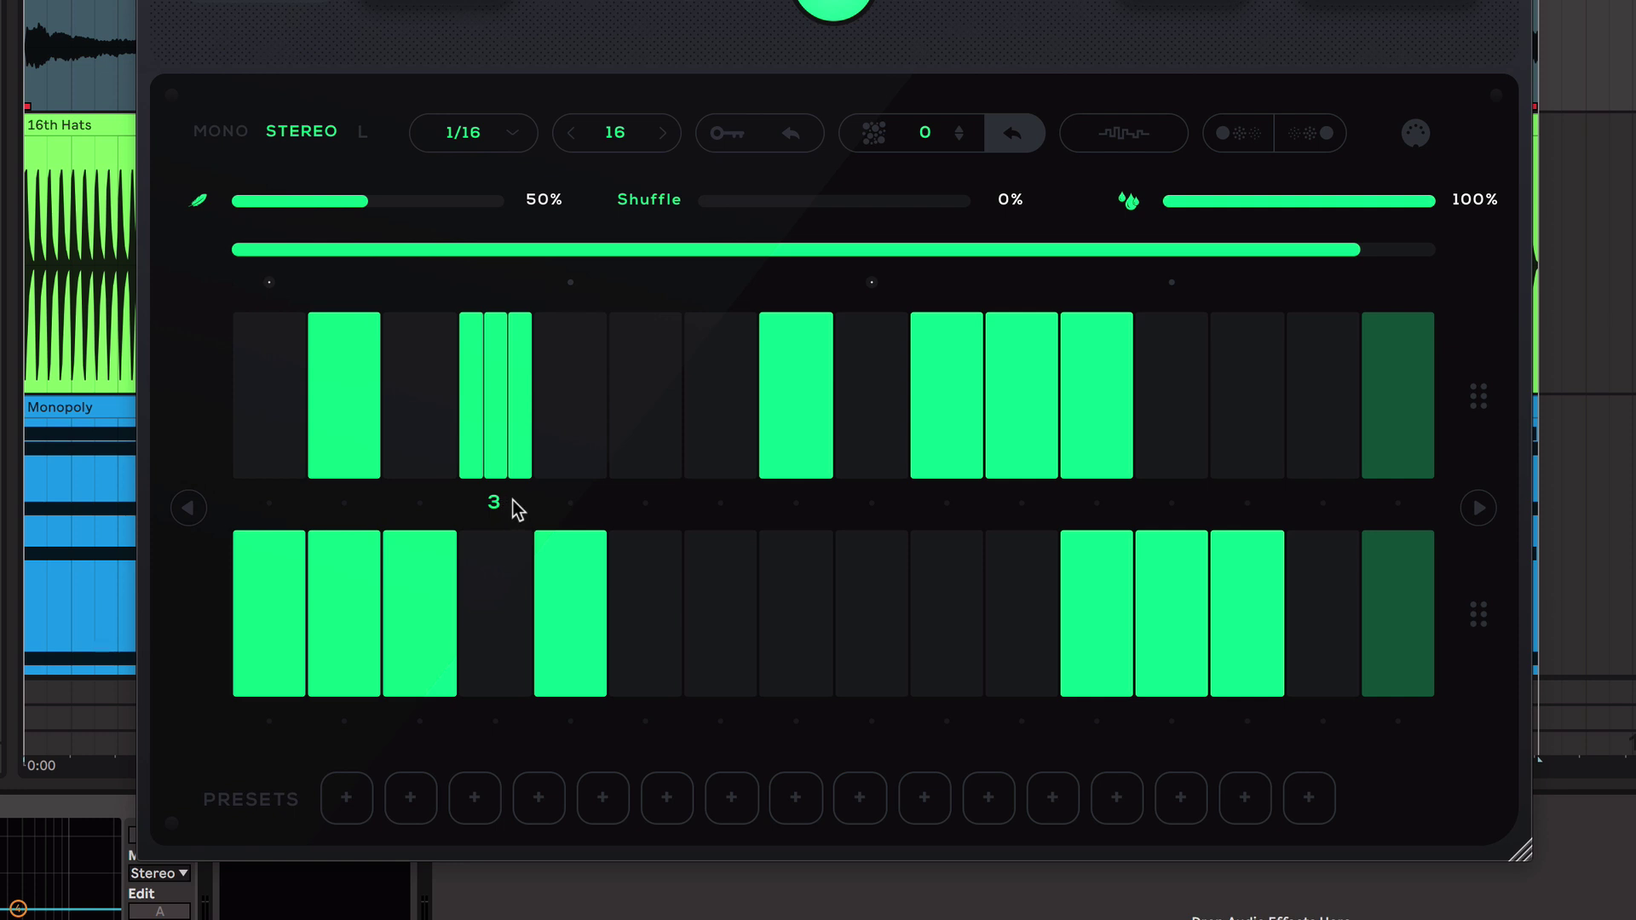
key("space")
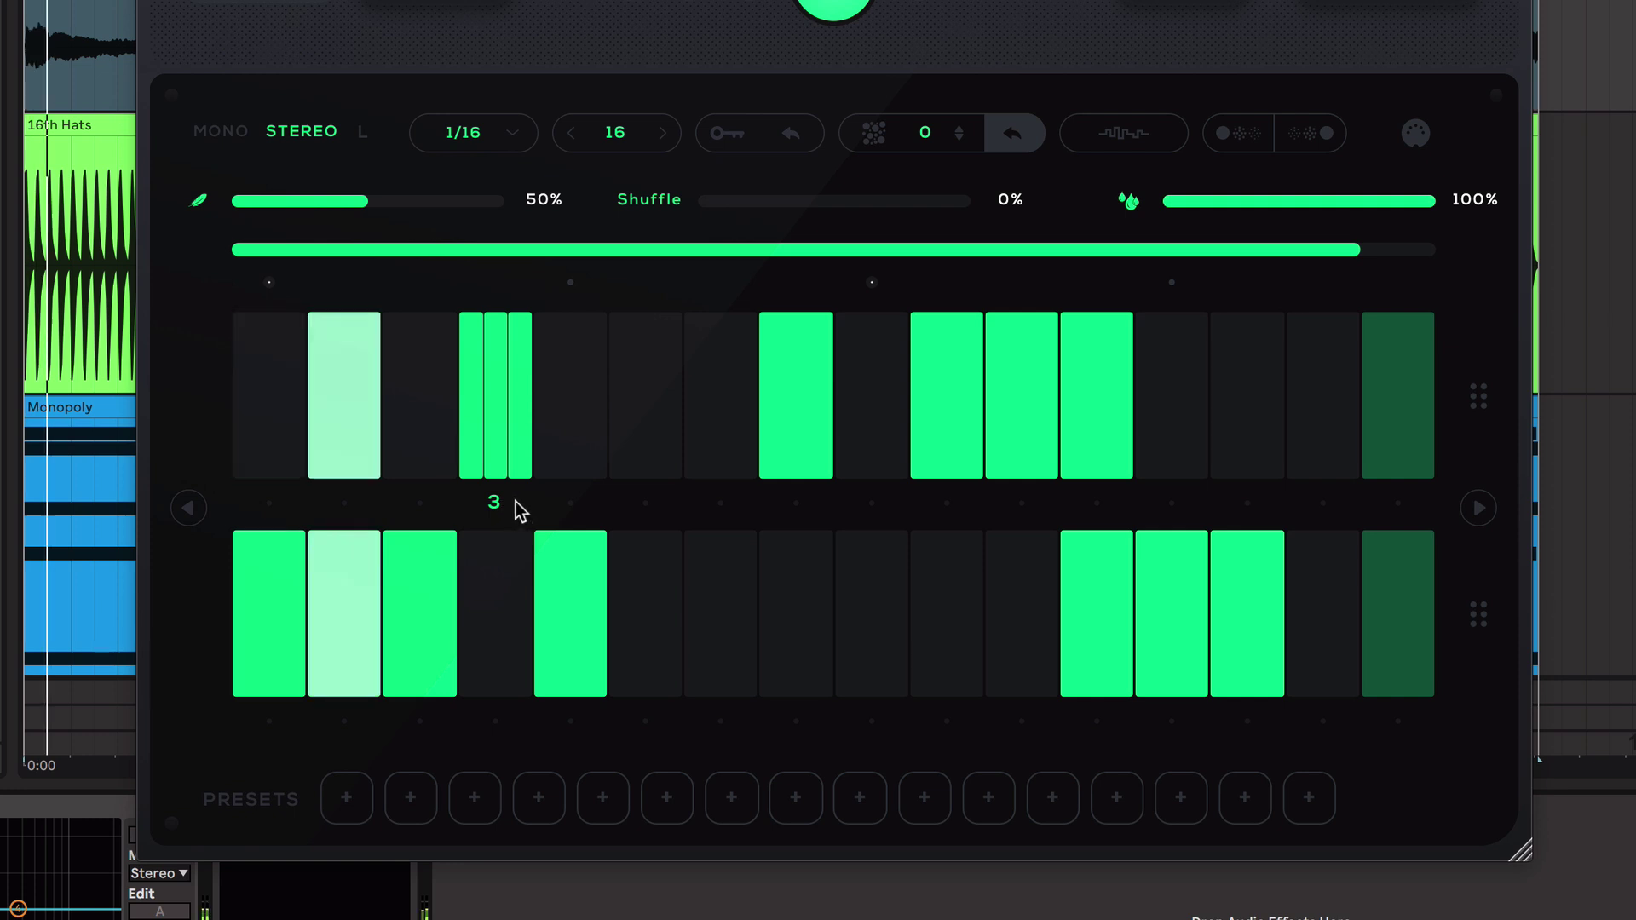
scroll(497, 507, "down", 2)
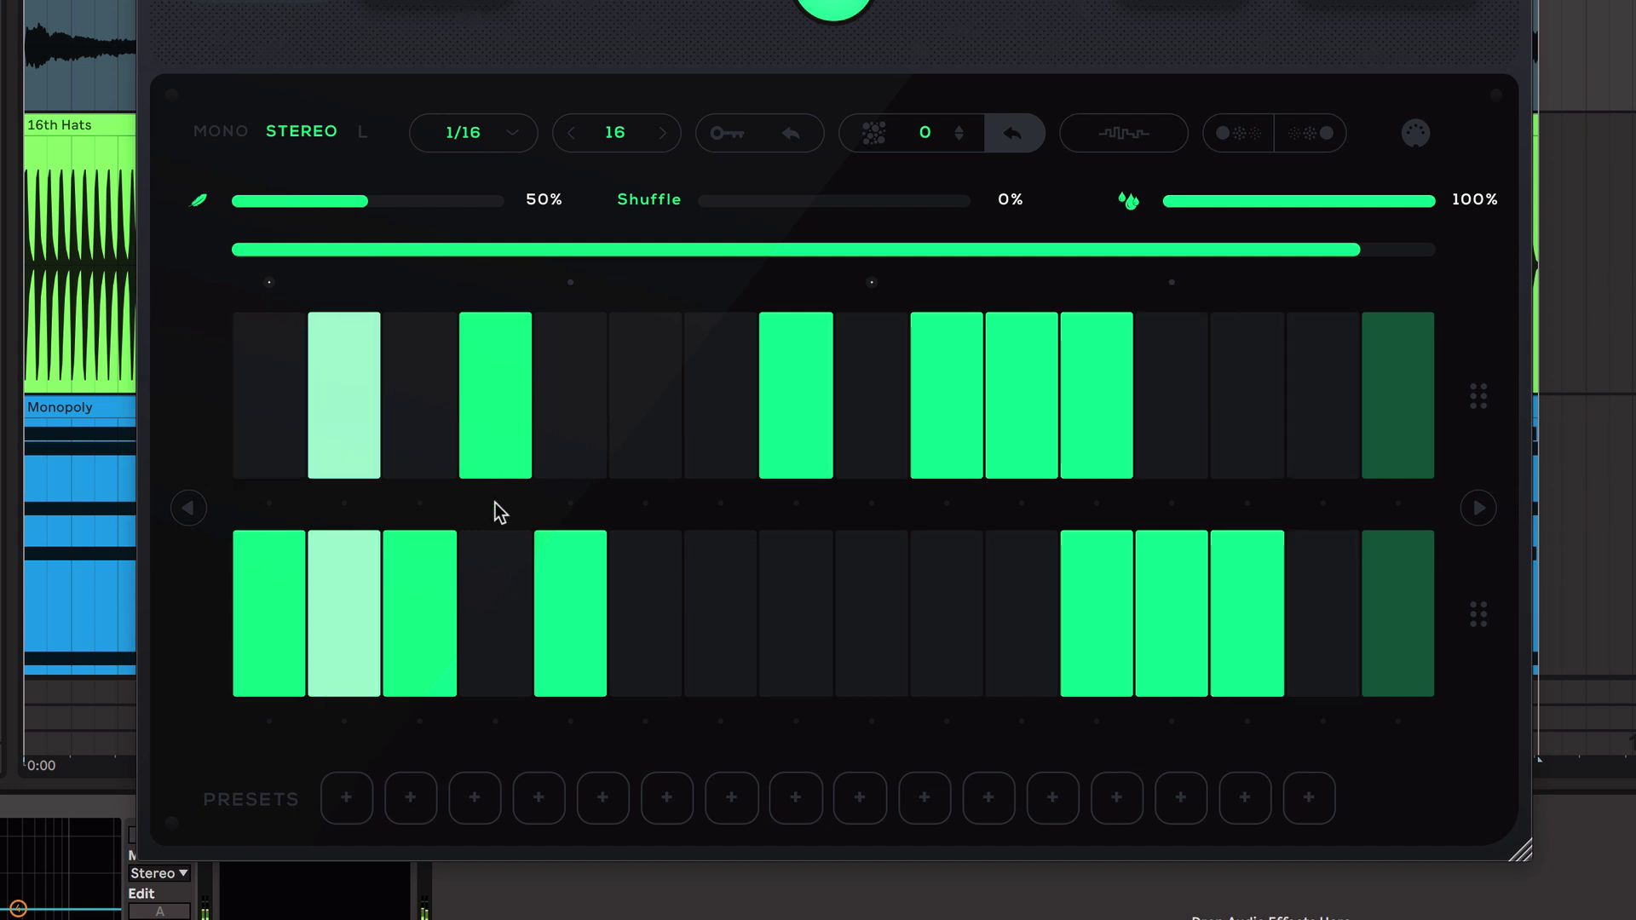
- Cycle upper-row step 4 once more through the H, 2 and 3 subdivisions, and reset it to undivided
scroll(497, 509, "up", 1)
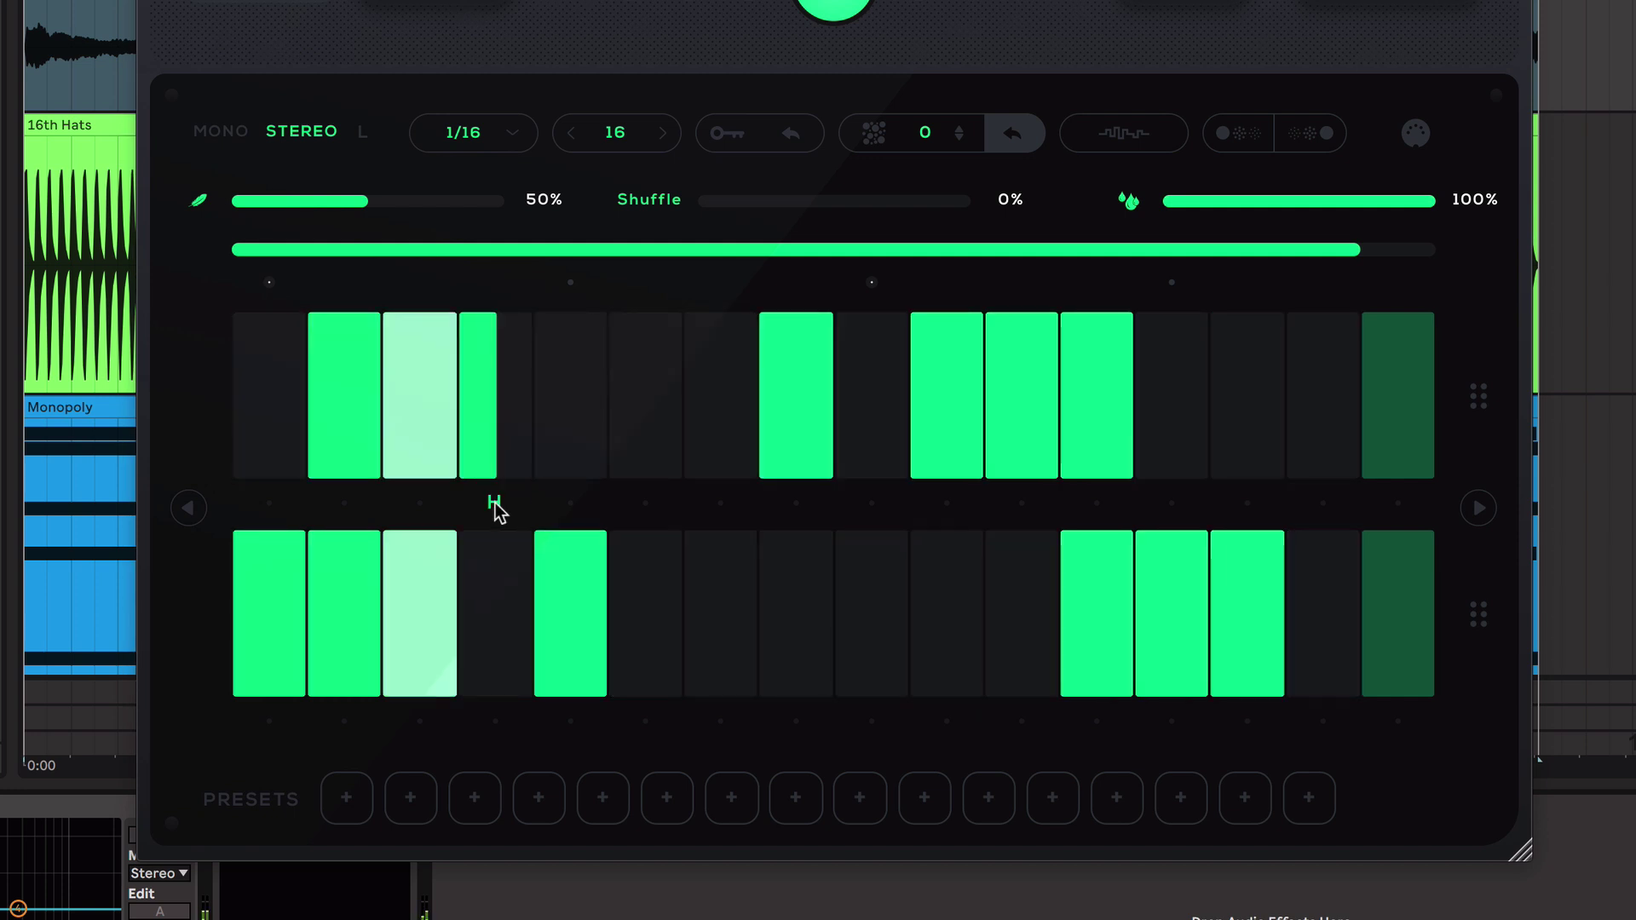
scroll(497, 510, "up", 1)
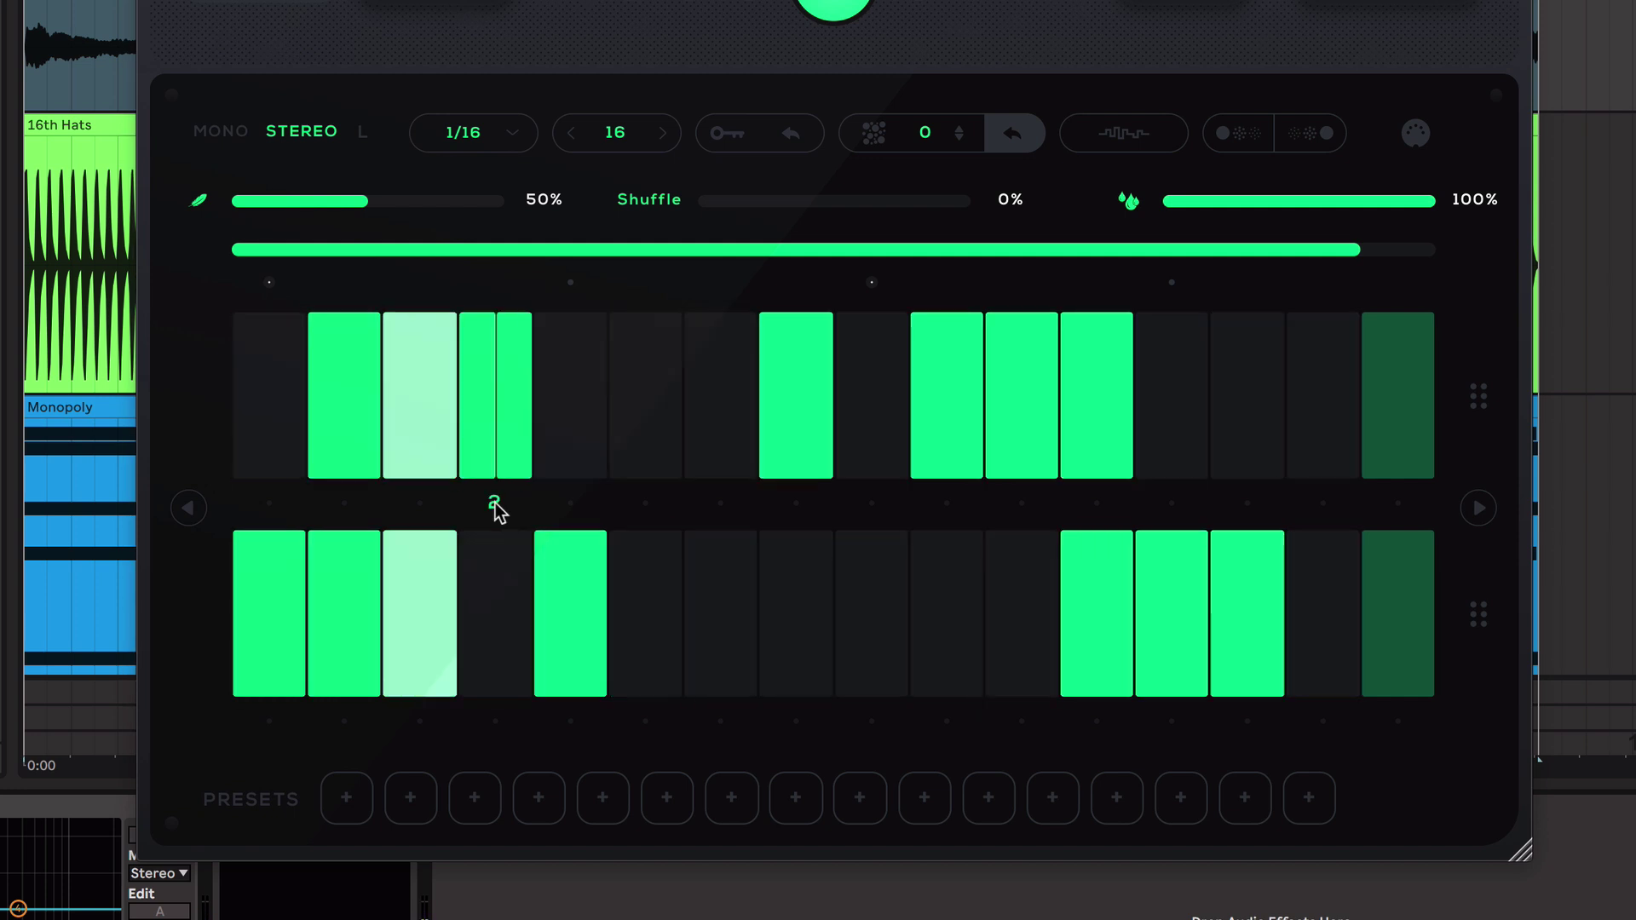
scroll(497, 509, "up", 1)
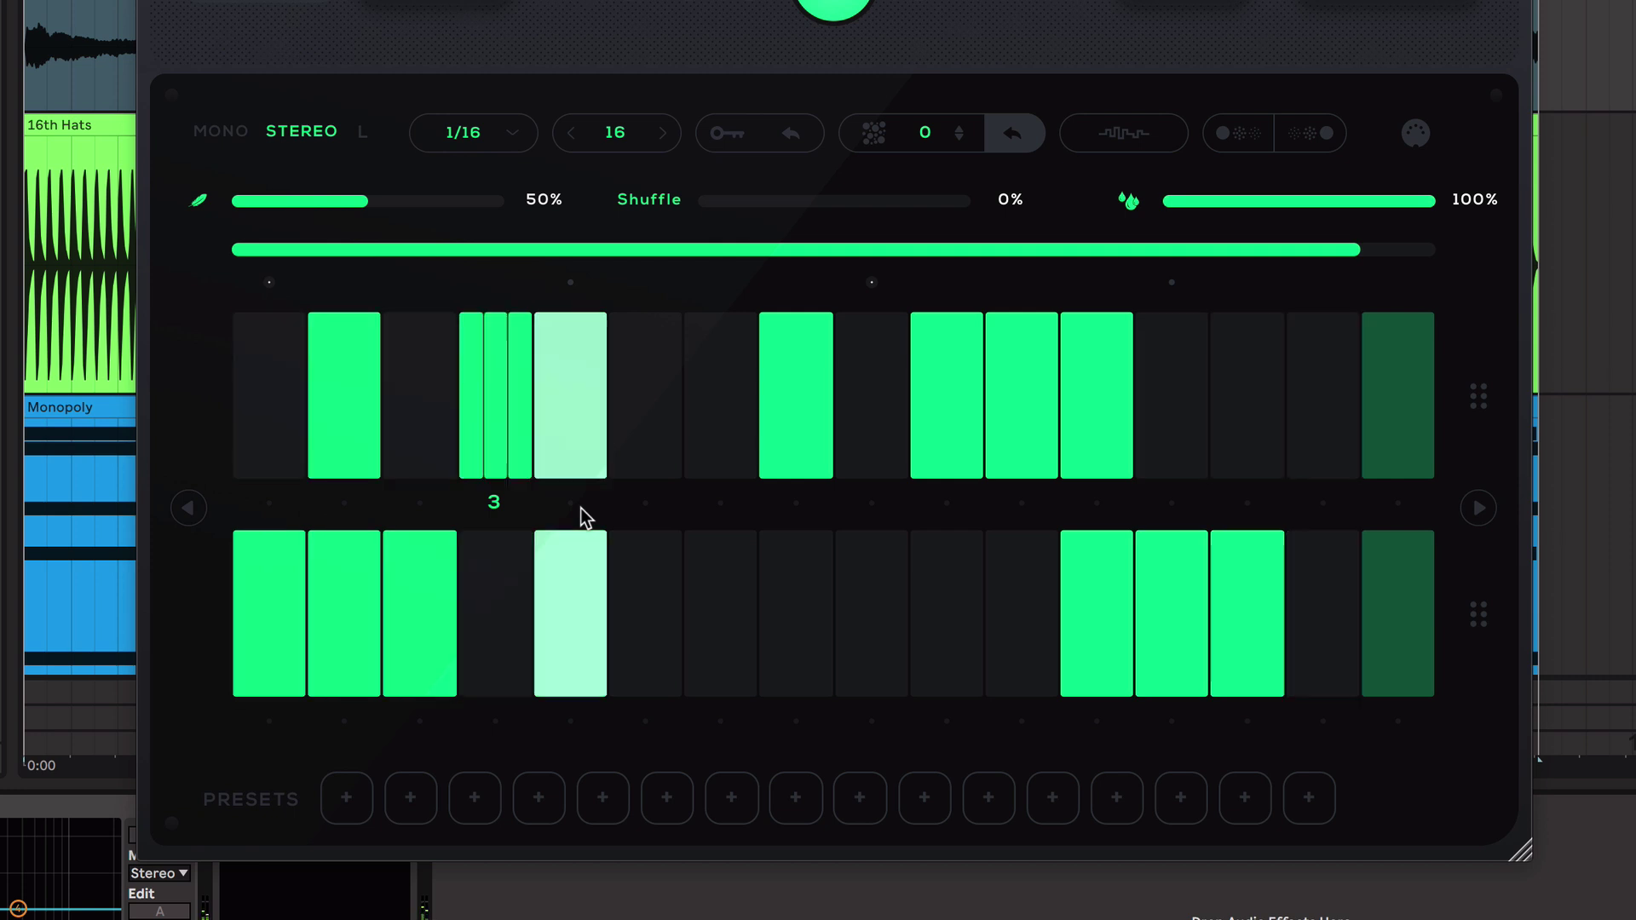
left_click(494, 504)
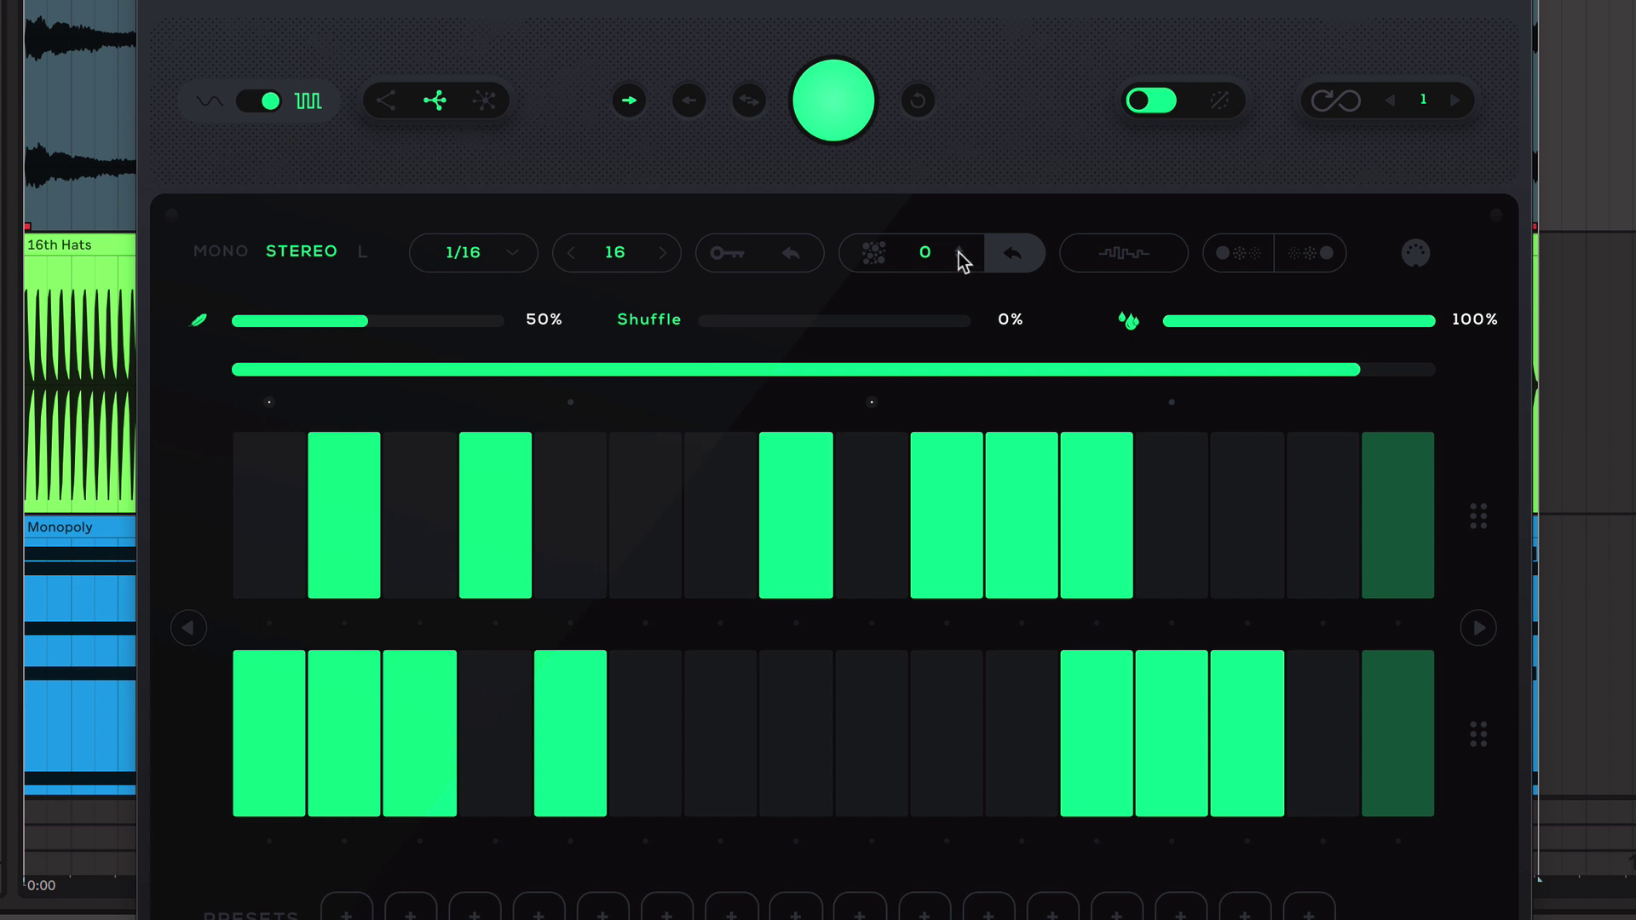
- Generate a random pattern with the subdivision amount at 2, re-randomize only its subdivisions several times, and clear them
left_click_drag(963, 210, 959, 144)
left_click(840, 109)
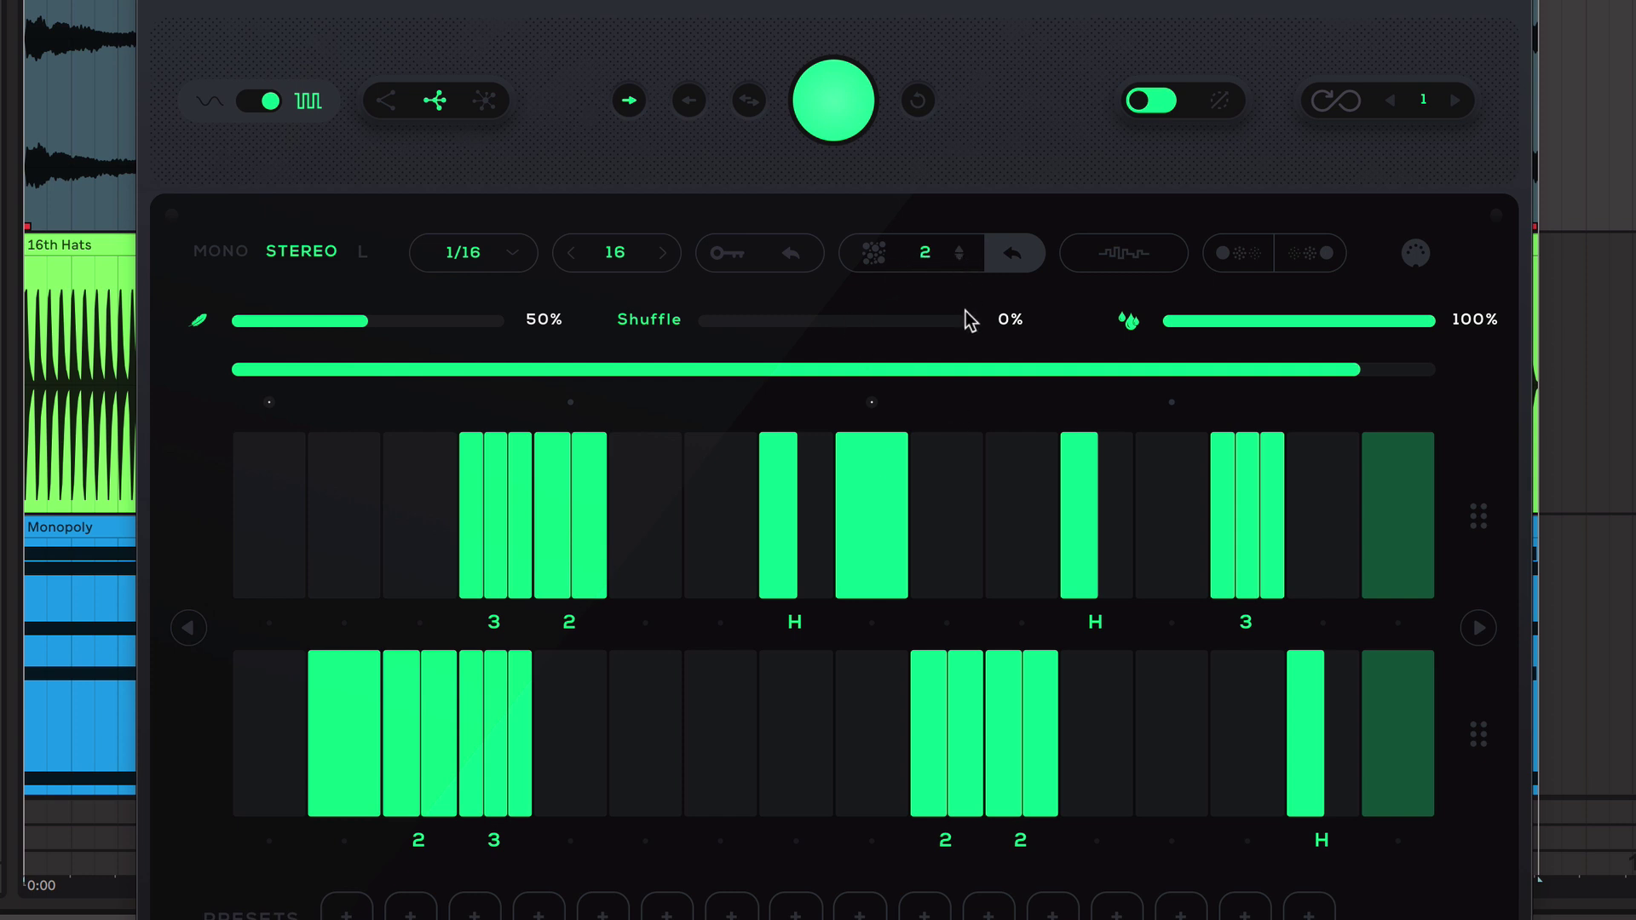
left_click(877, 254)
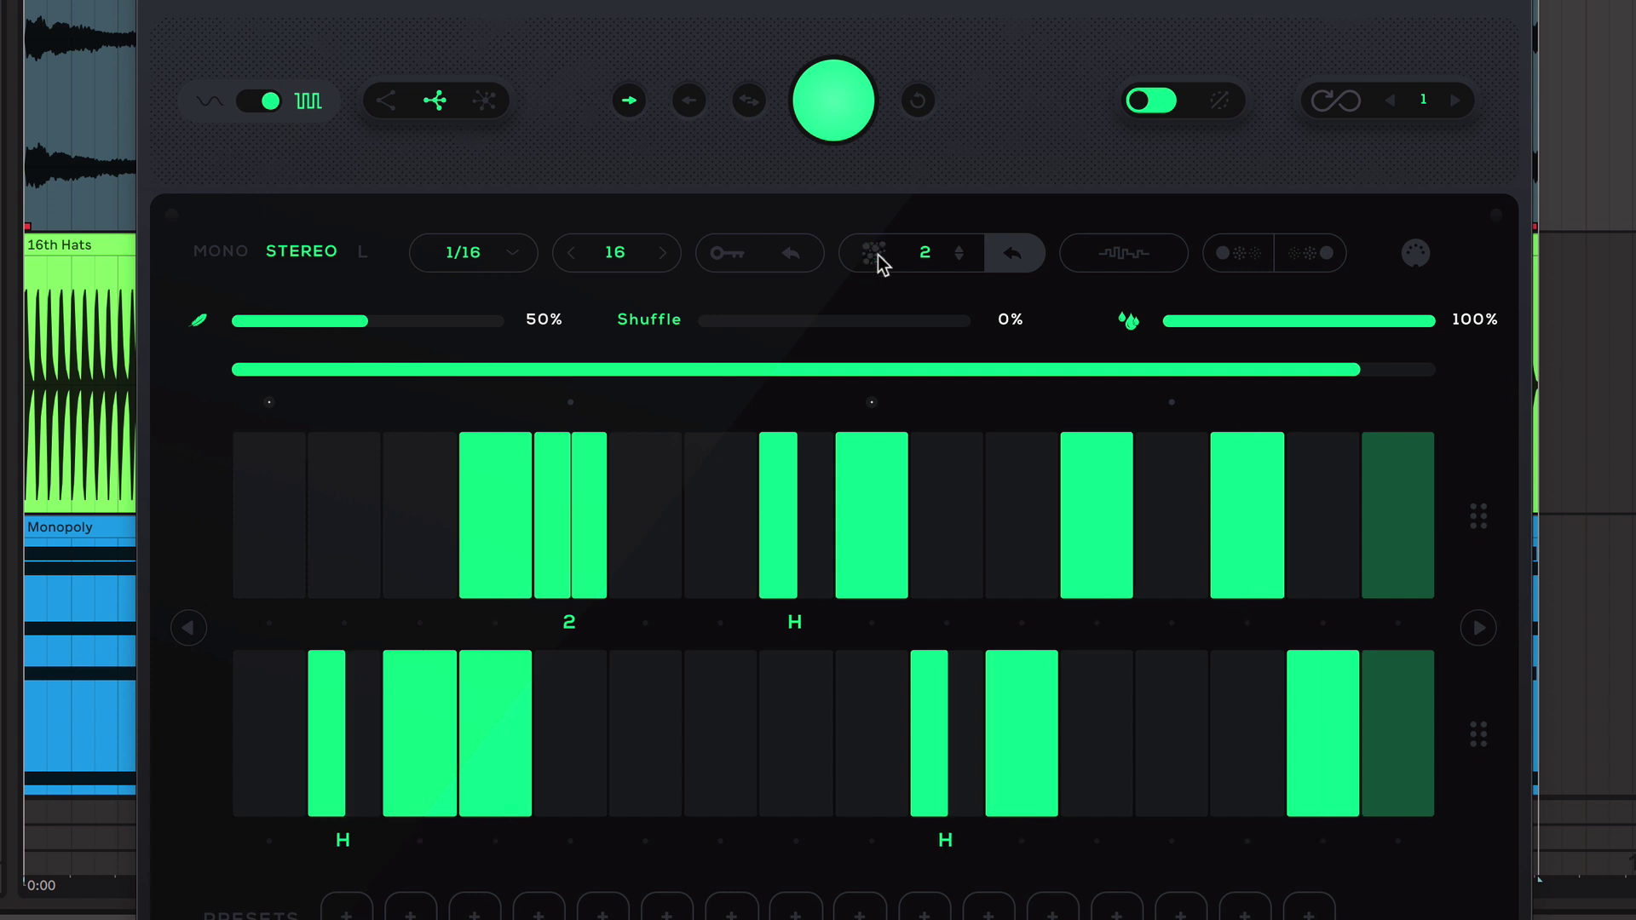
left_click(878, 253)
left_click(878, 254)
left_click(878, 253)
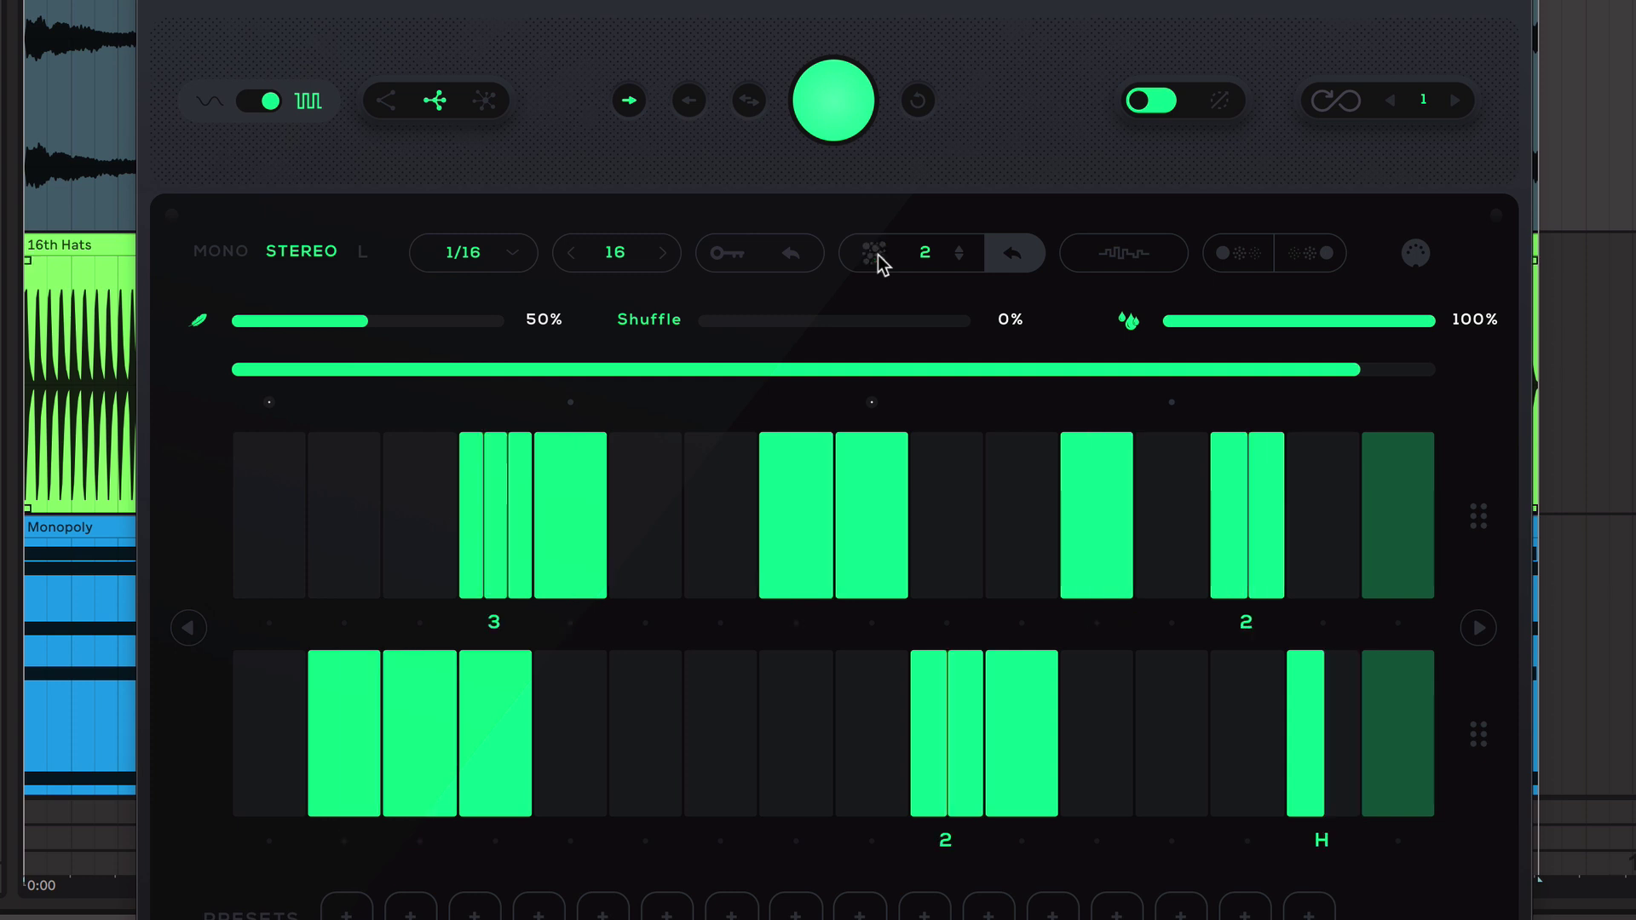
left_click(1018, 258)
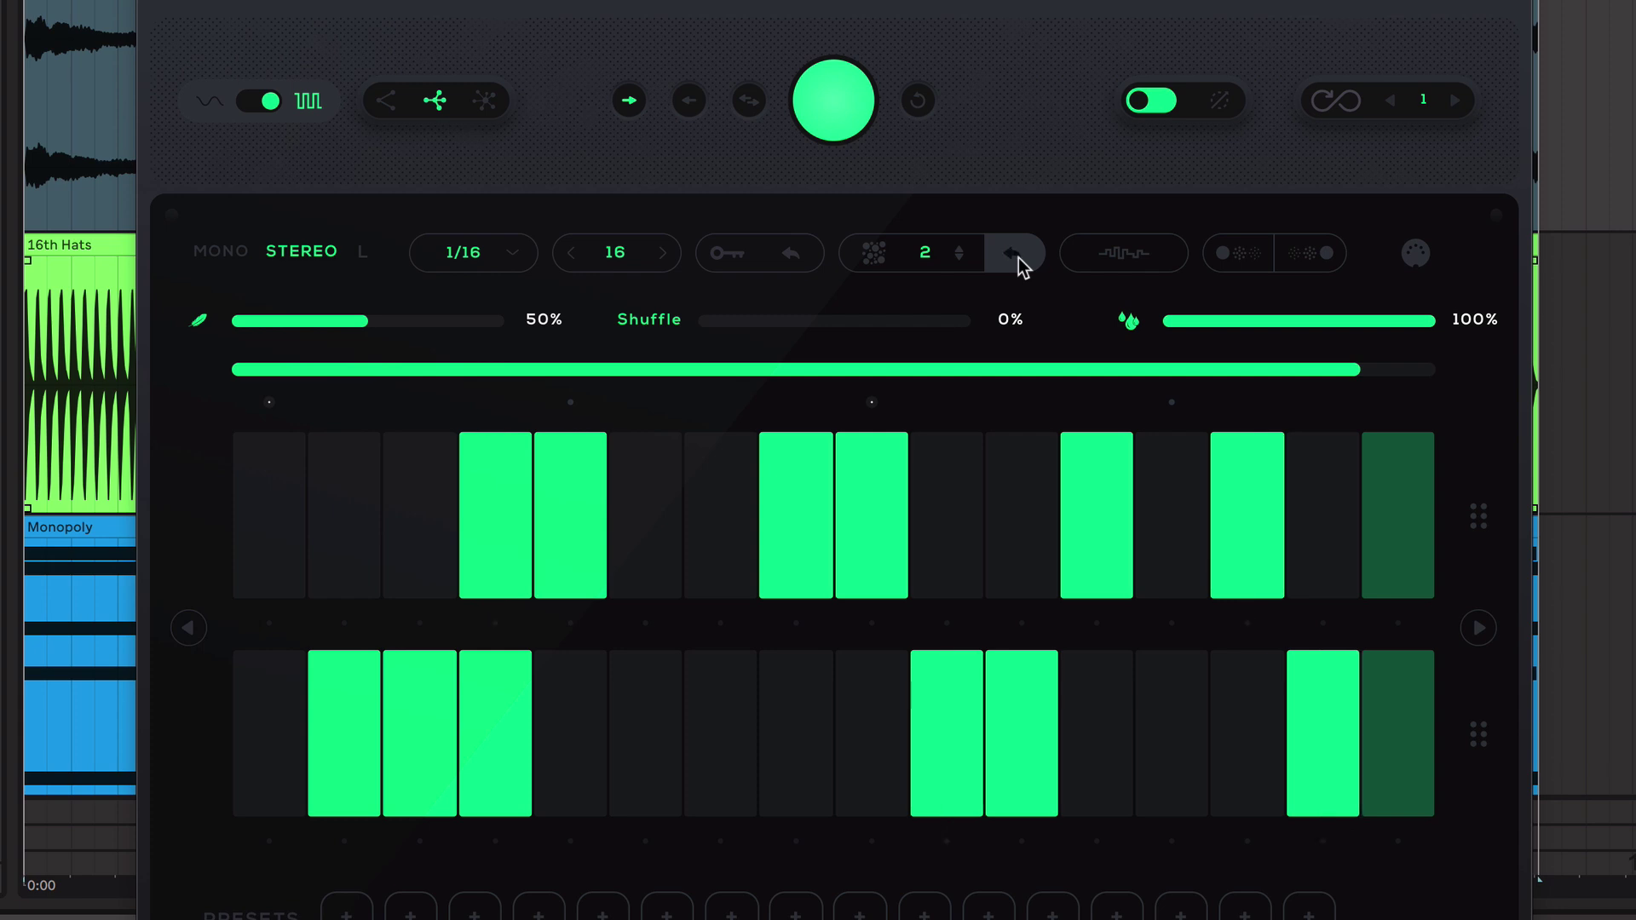
- Browse both pages of the pattern shape library and audition several shapes during playback, including the crossing ramps, mono gate bars and rising saw
left_click(1130, 253)
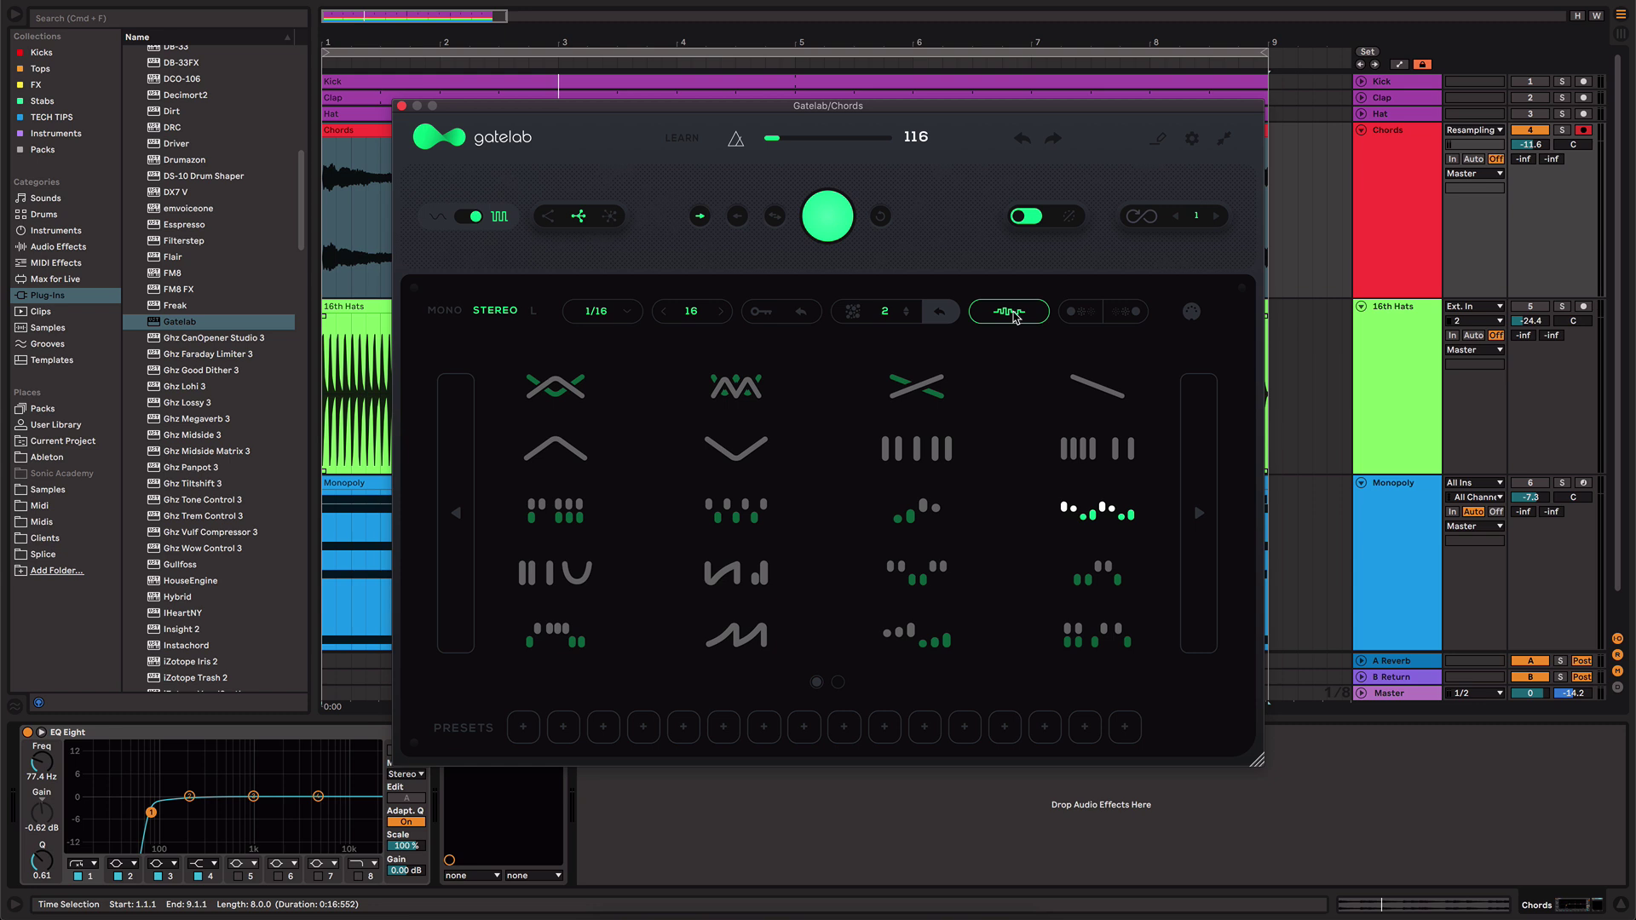
left_click(1200, 514)
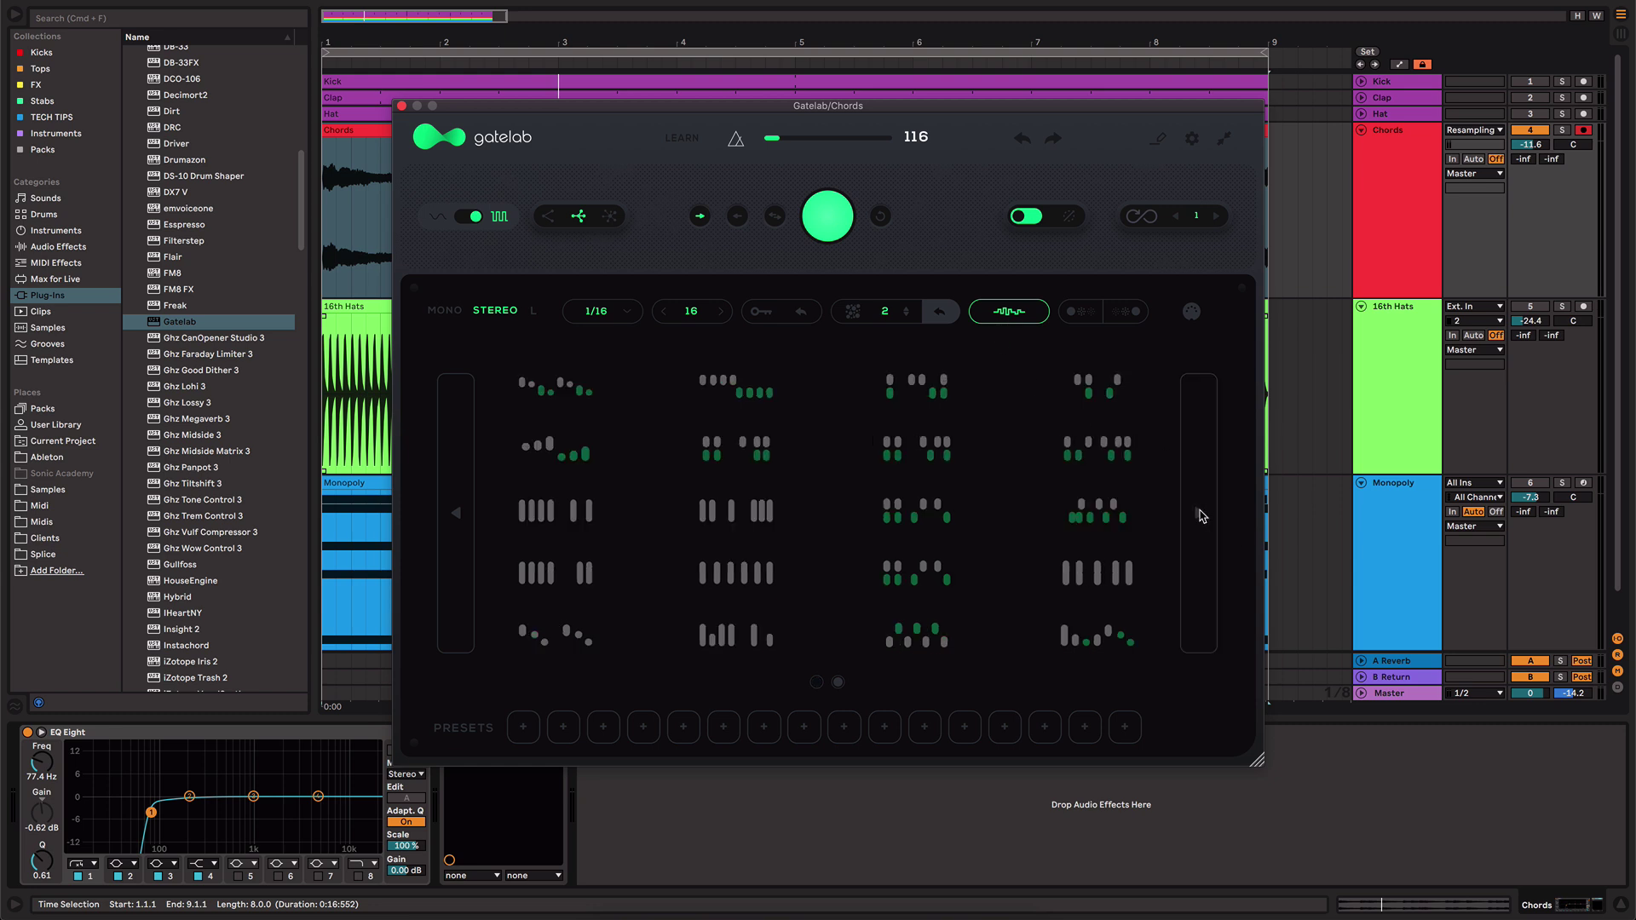
left_click(456, 513)
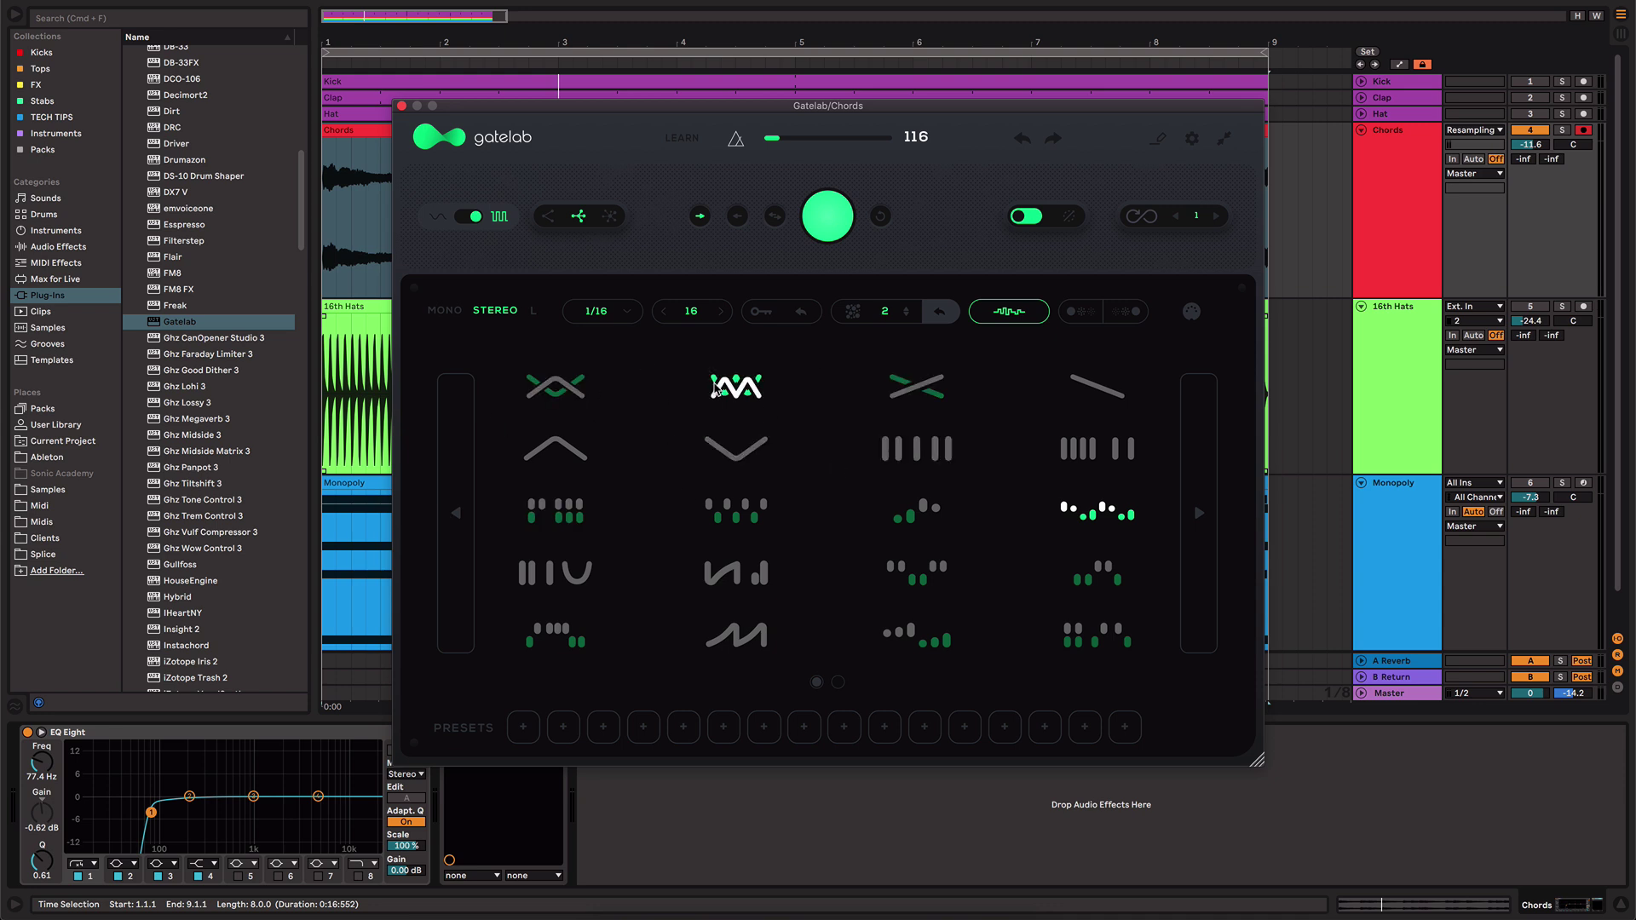
key("space")
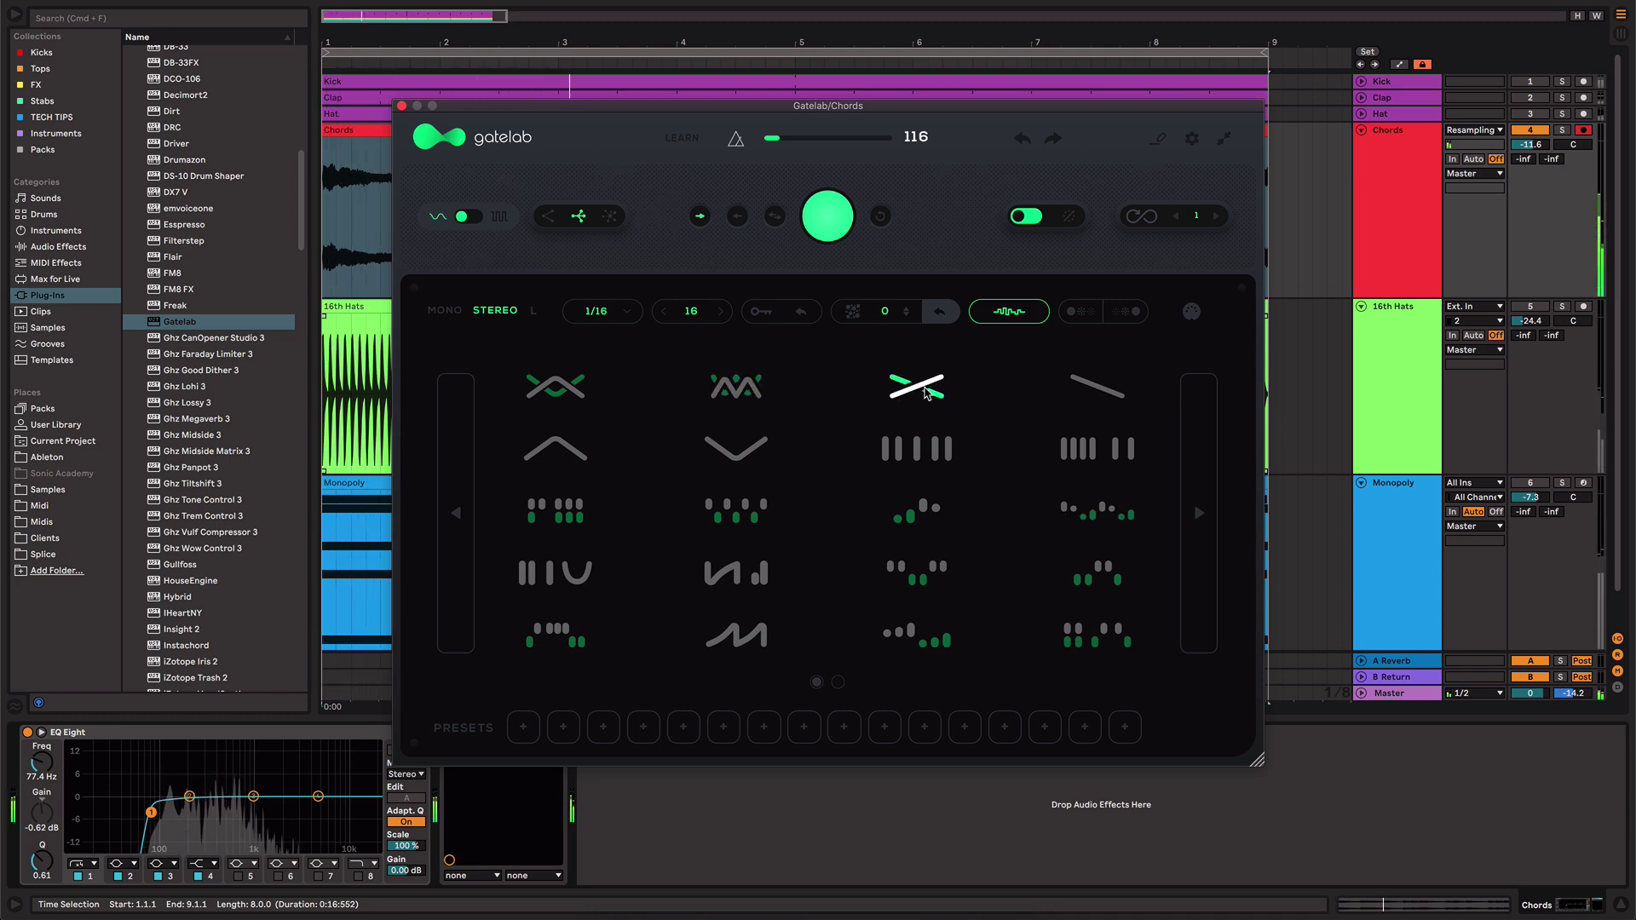
left_click(924, 458)
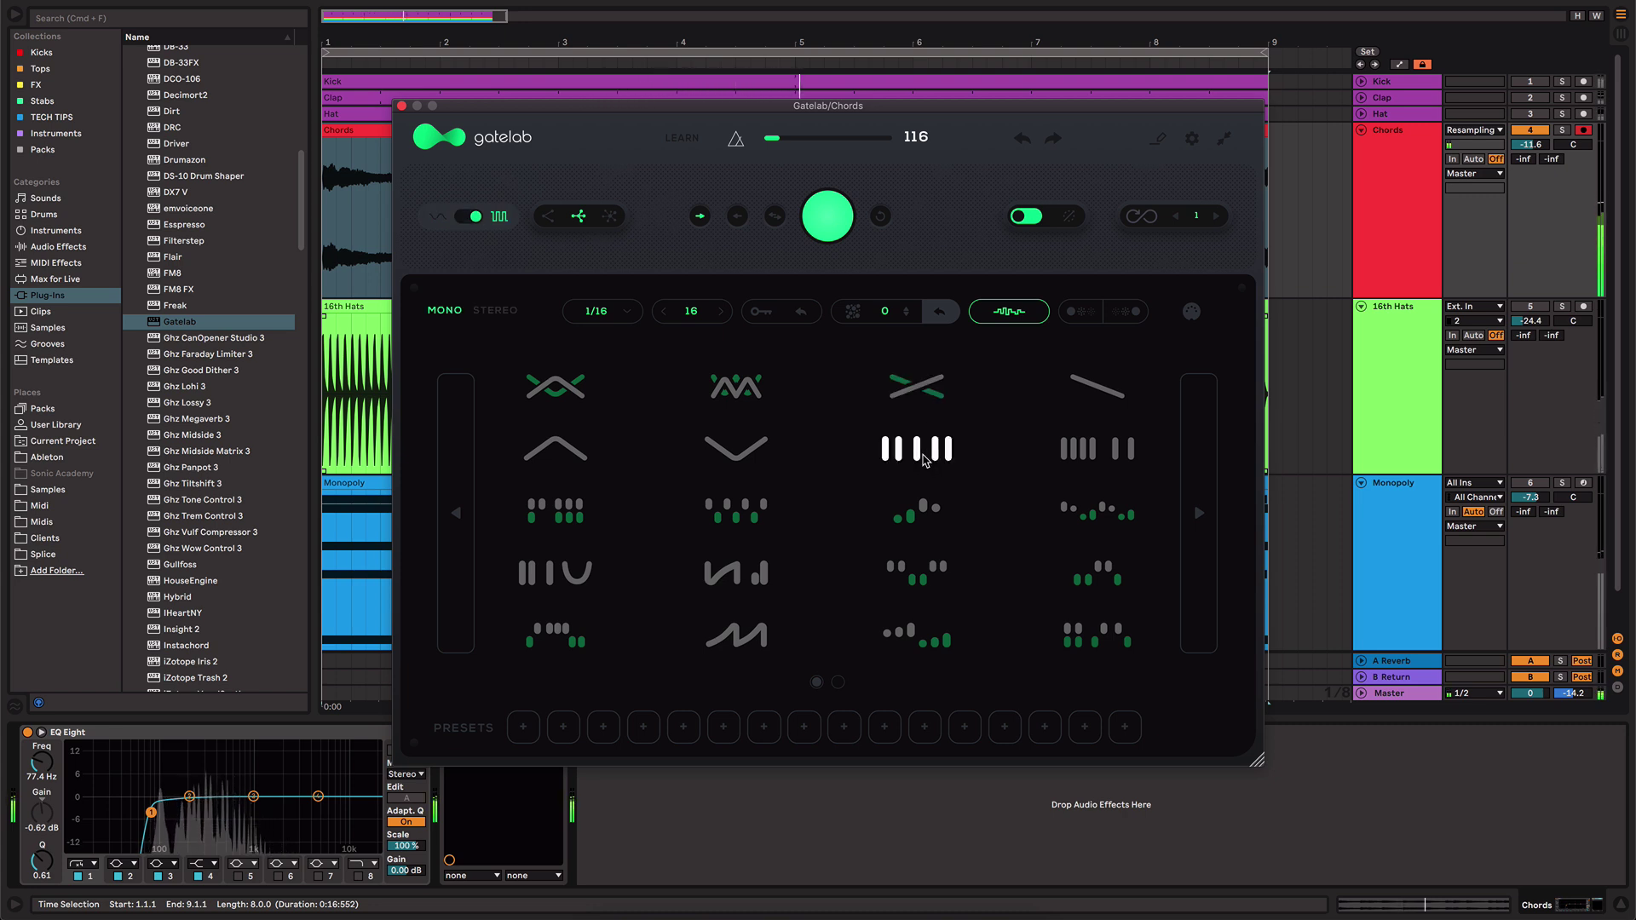
left_click(741, 643)
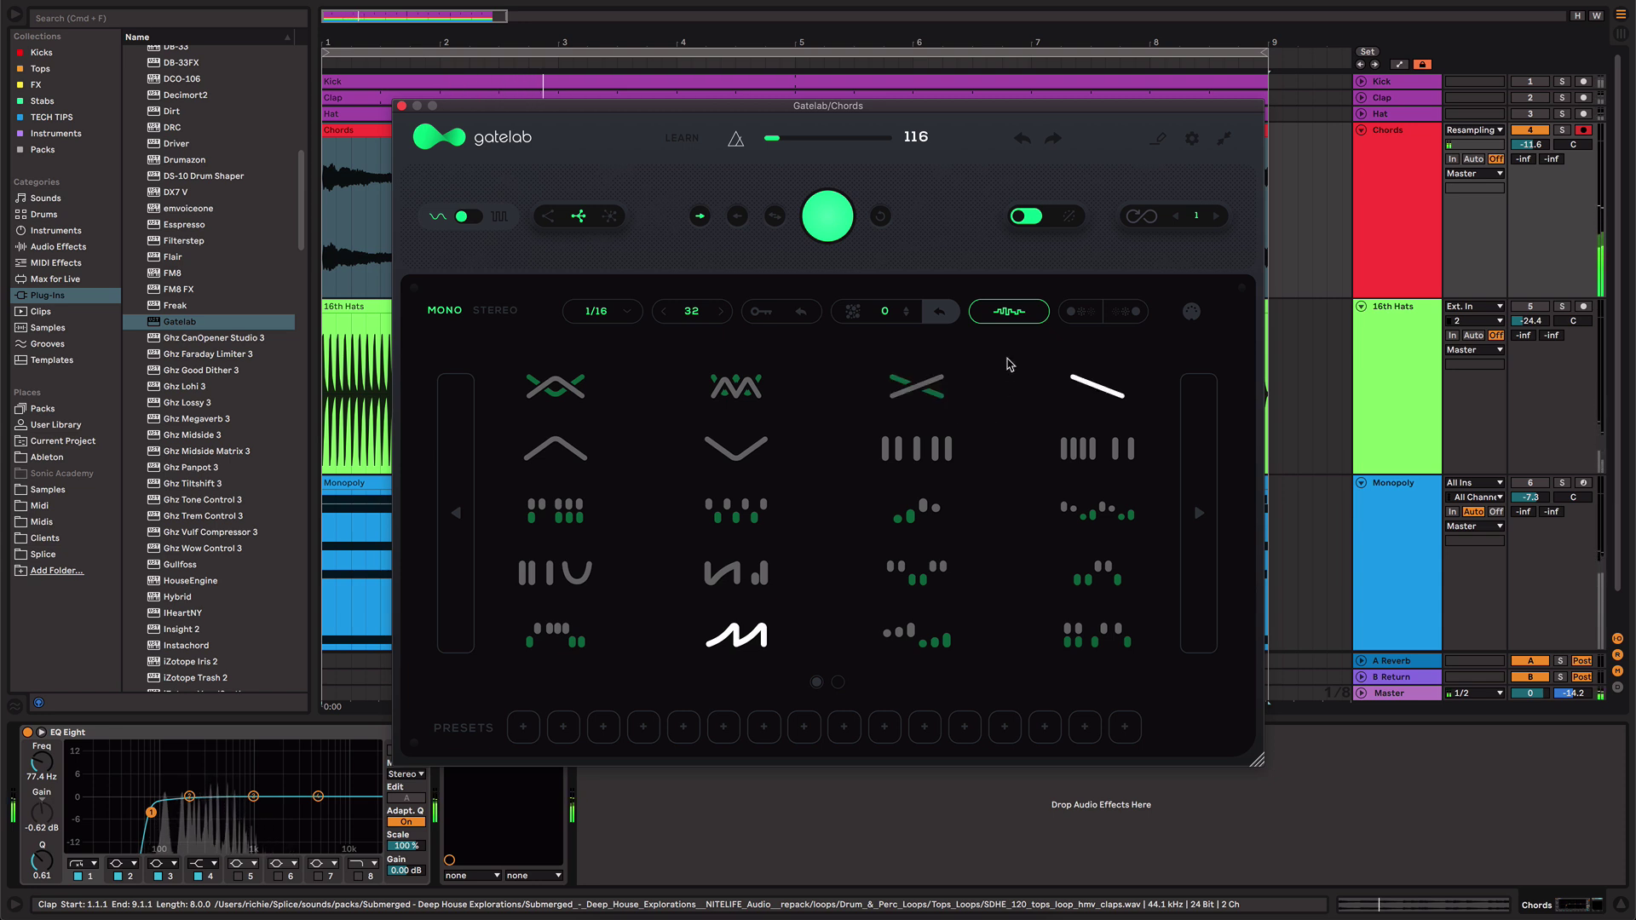
- Inspect the rising saw shape as steps, load the last stereo gate shape on the library's first page, and return to the step view
left_click(1009, 312)
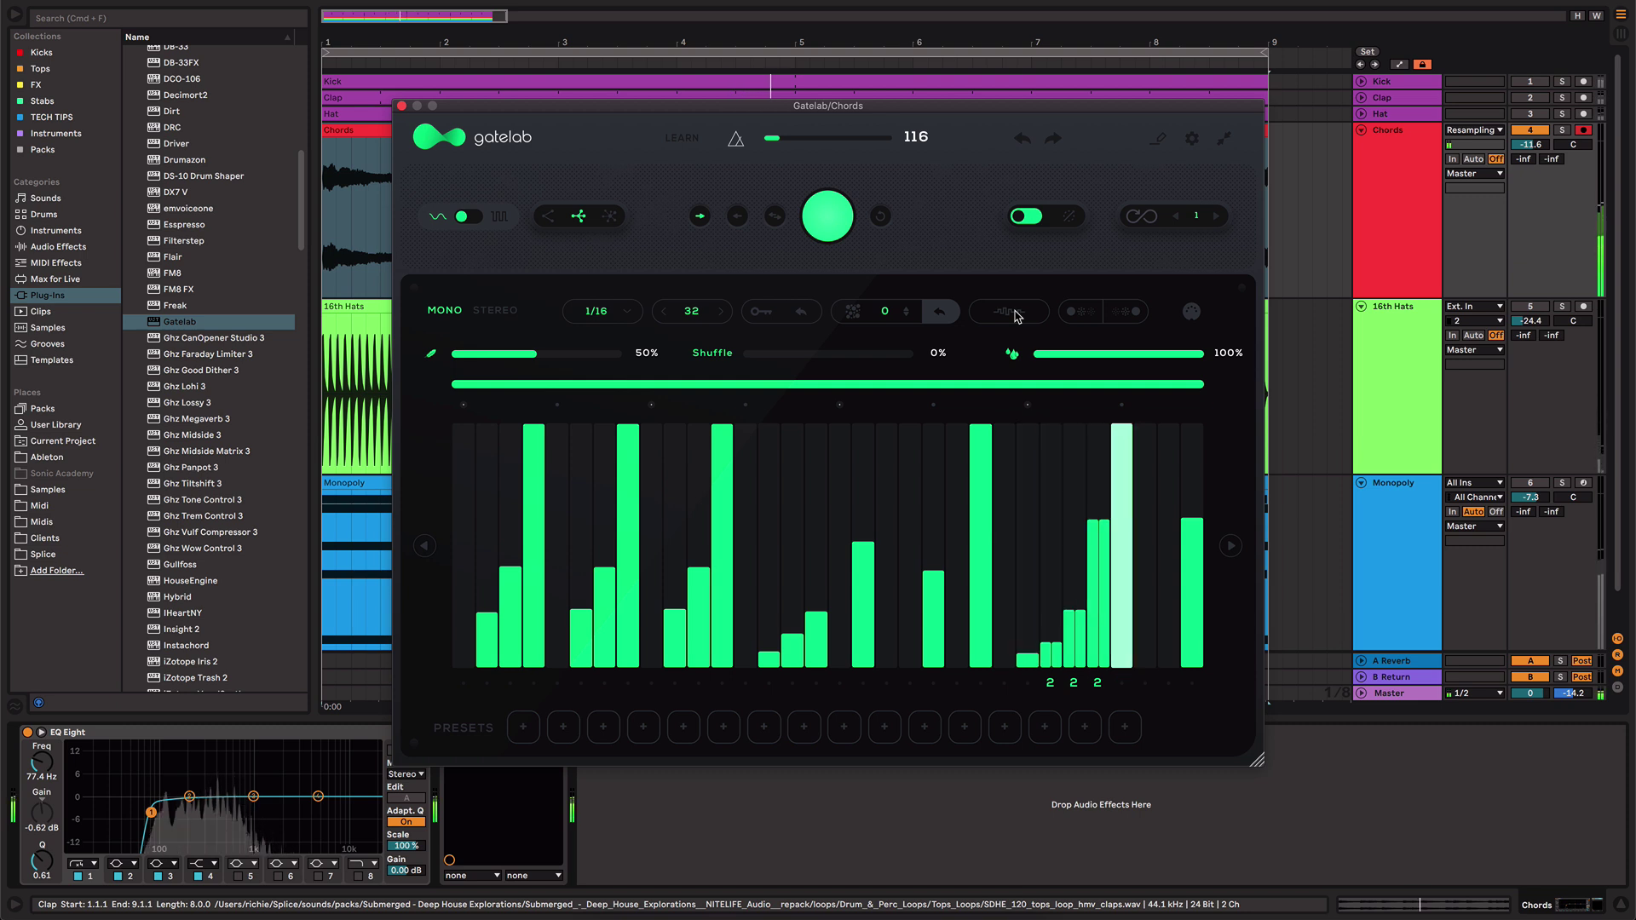
left_click(1014, 314)
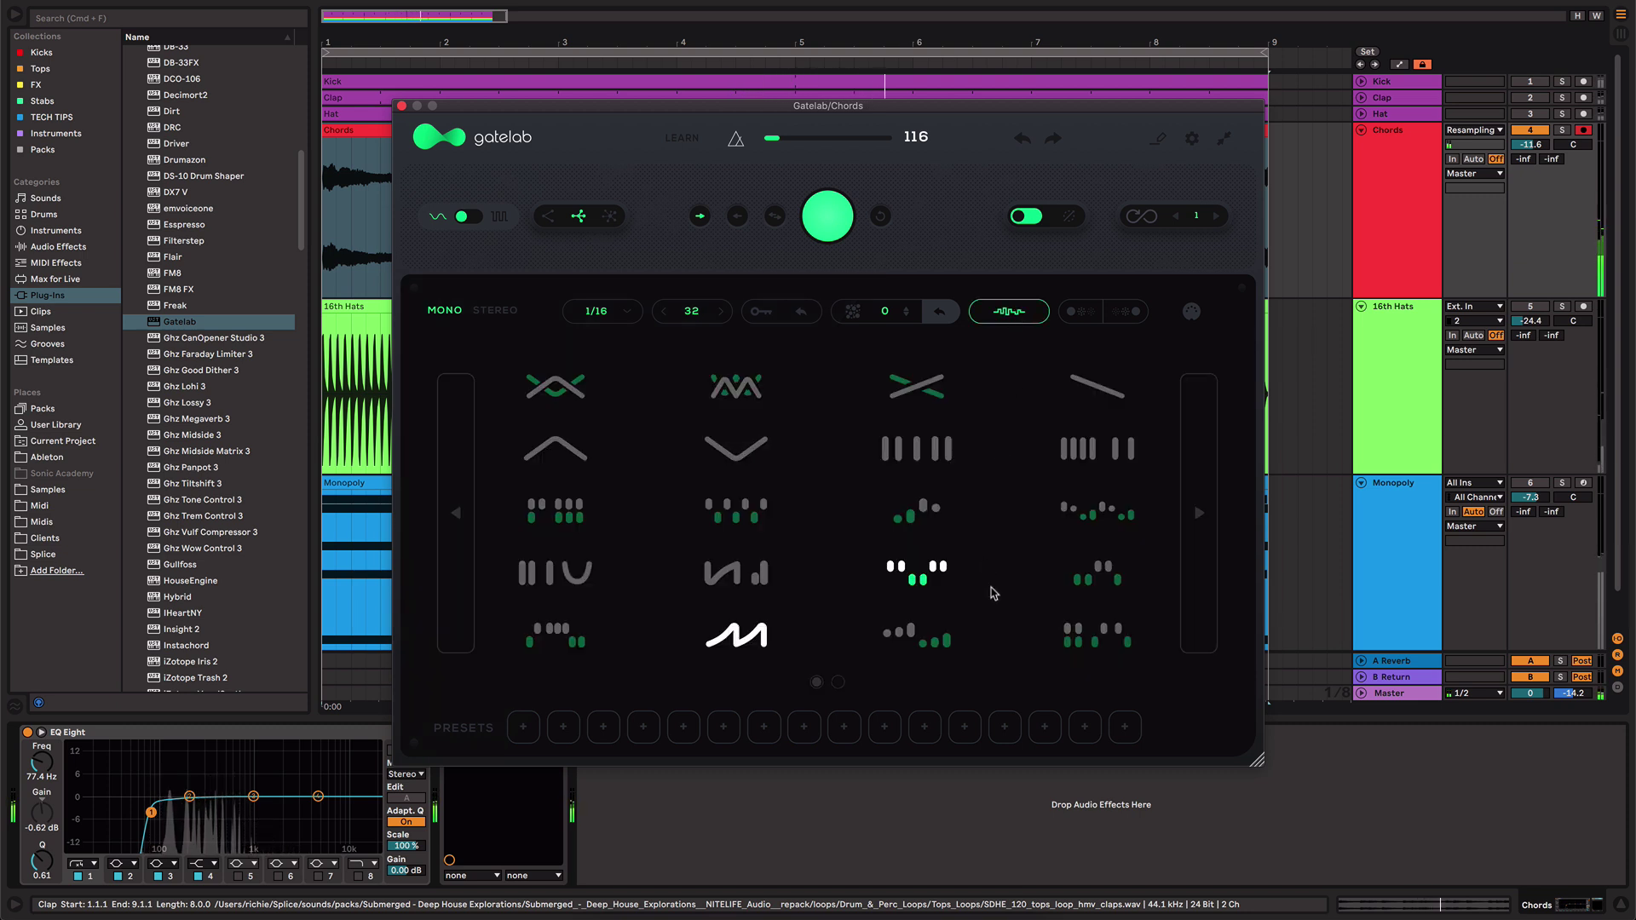
left_click(1096, 652)
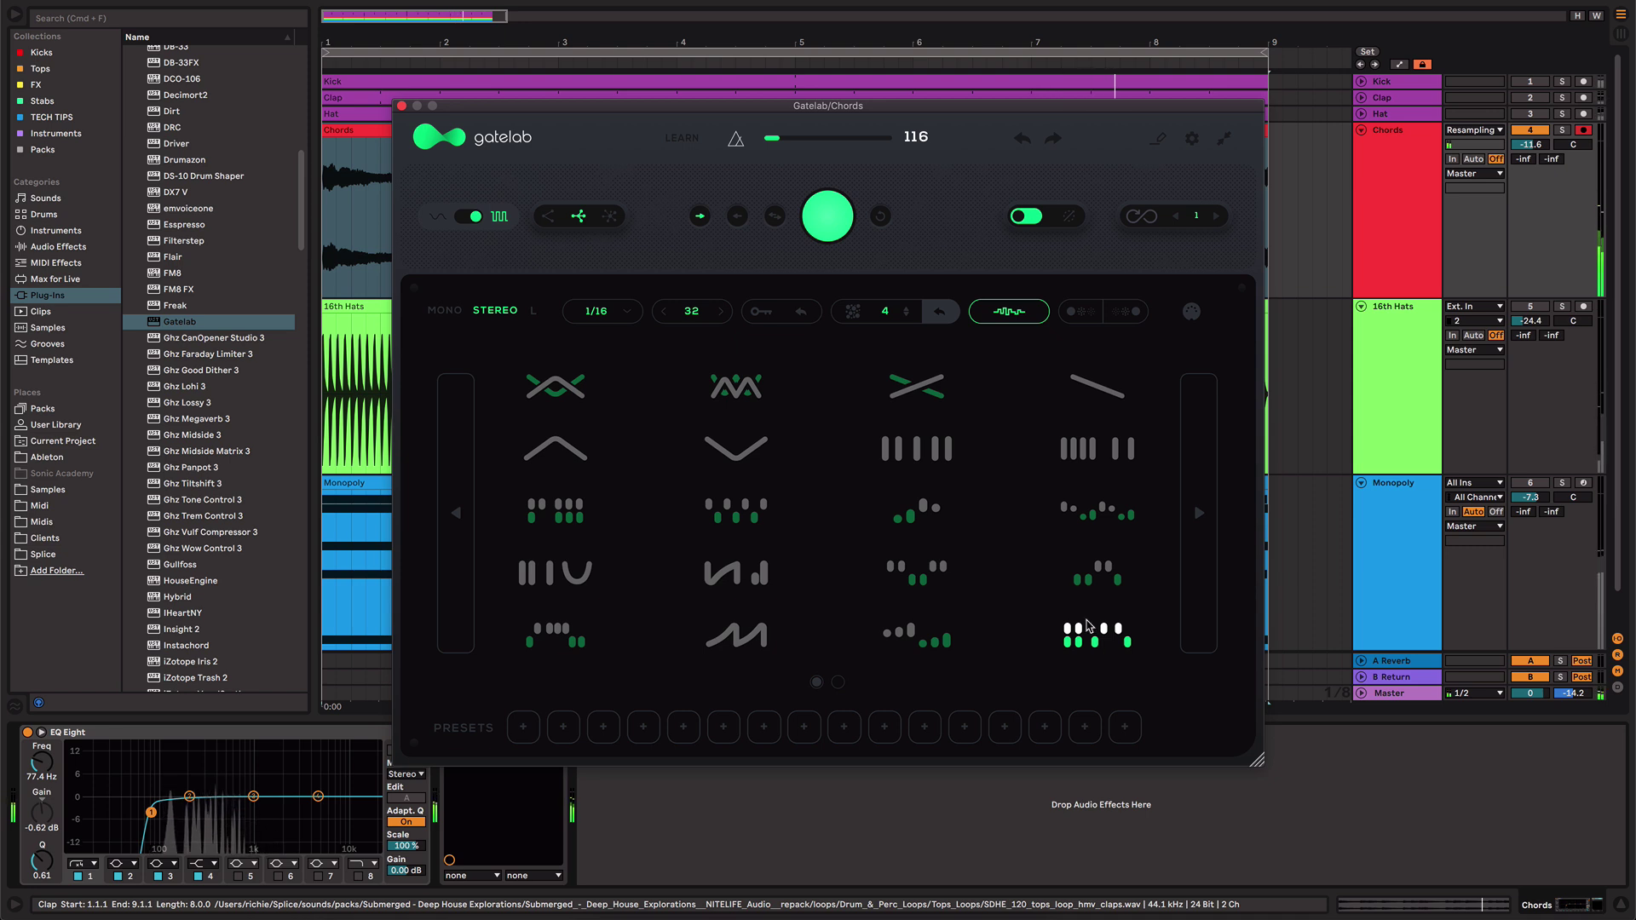
left_click(1001, 309)
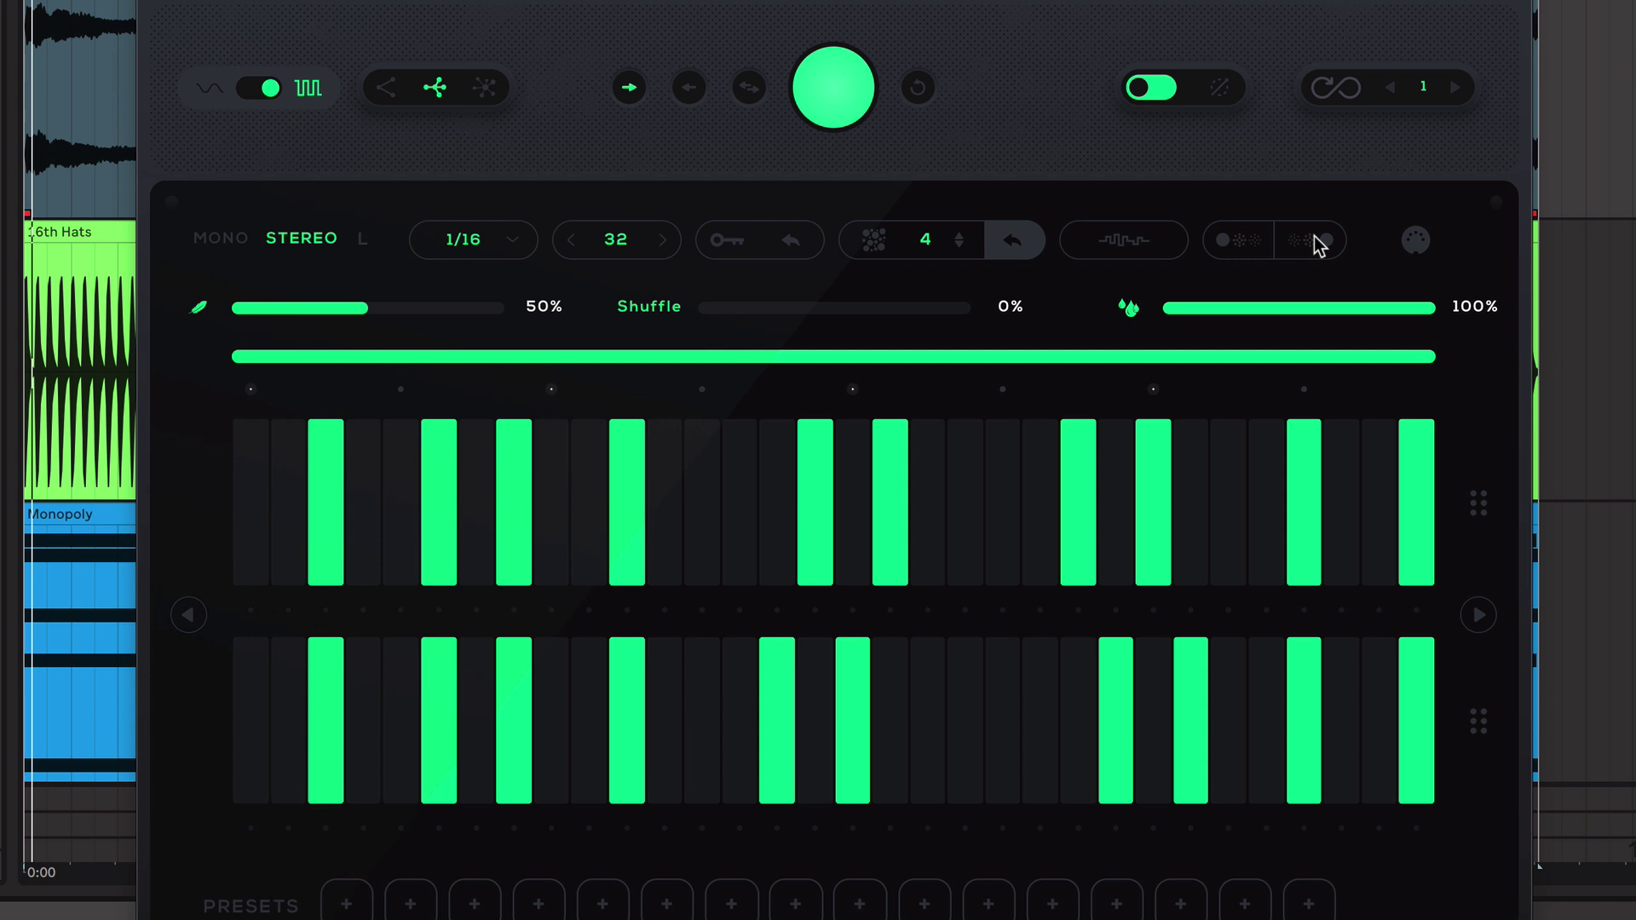
- Try both gradual pattern-evolution modes with infinity randomization every 4 cycles, using the third randomization style as well, and play the loop
left_click(1229, 242)
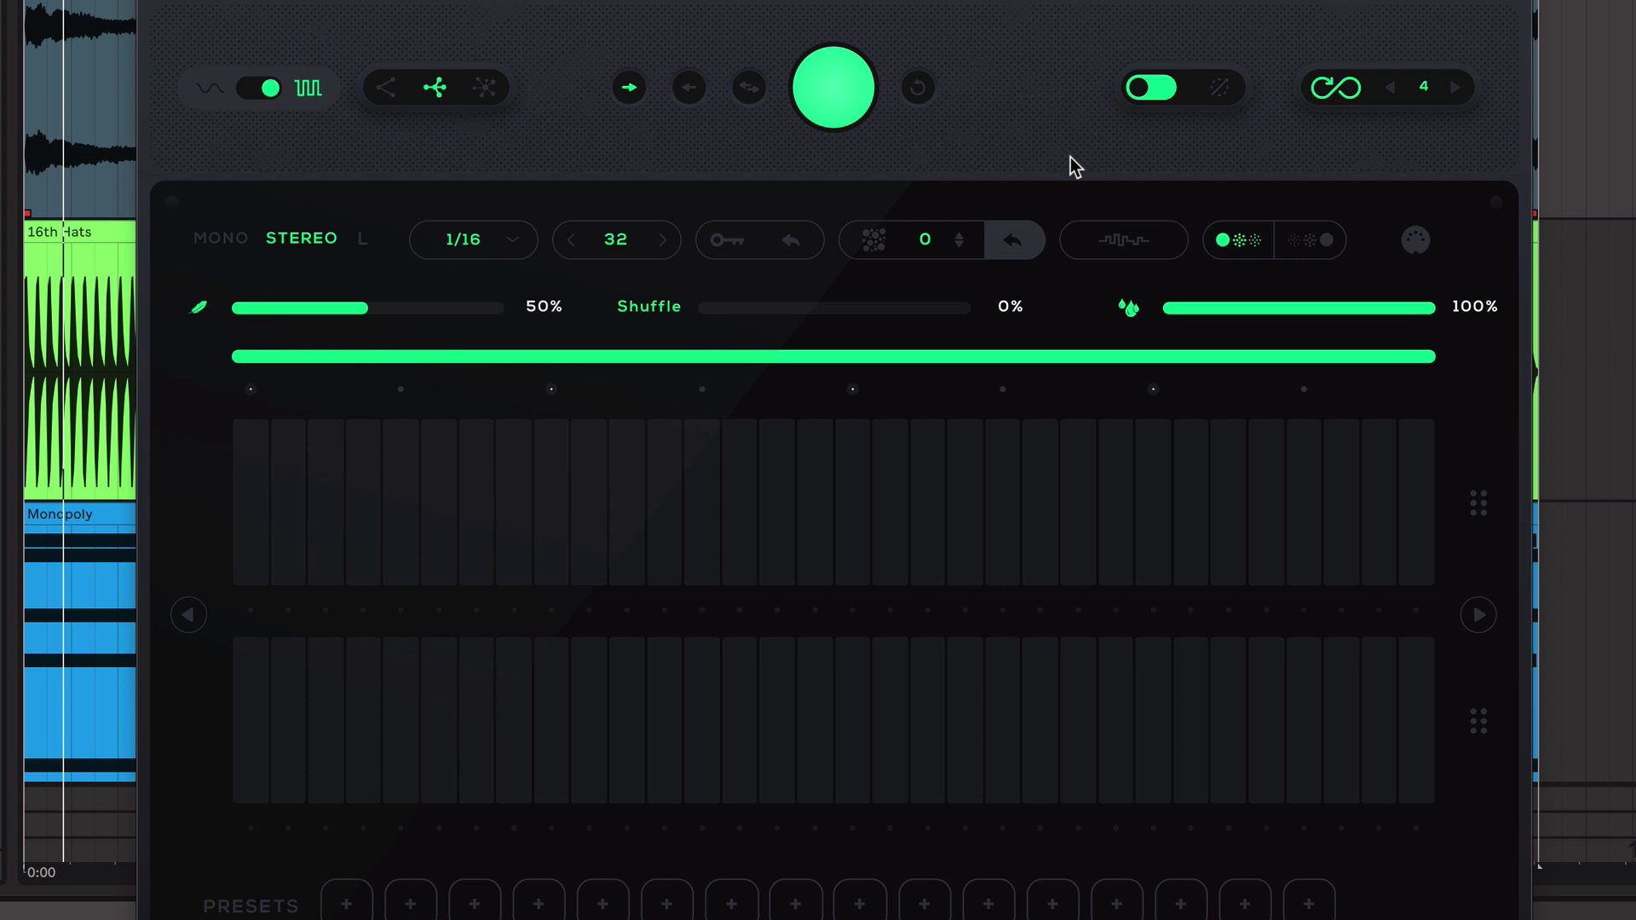
left_click(1311, 248)
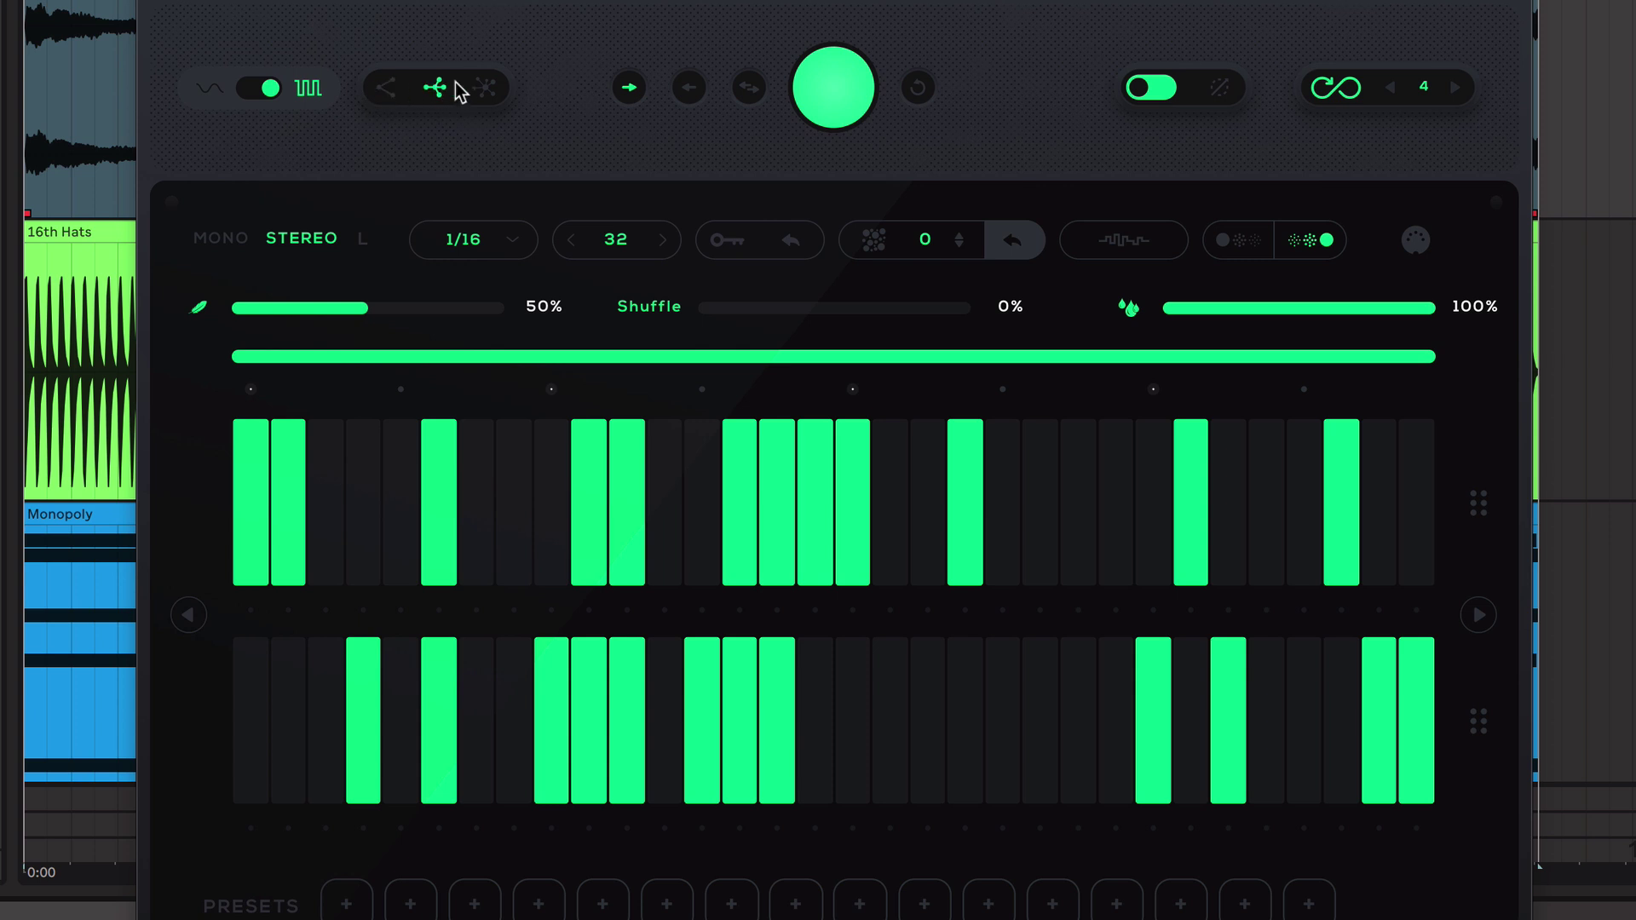
left_click(486, 88)
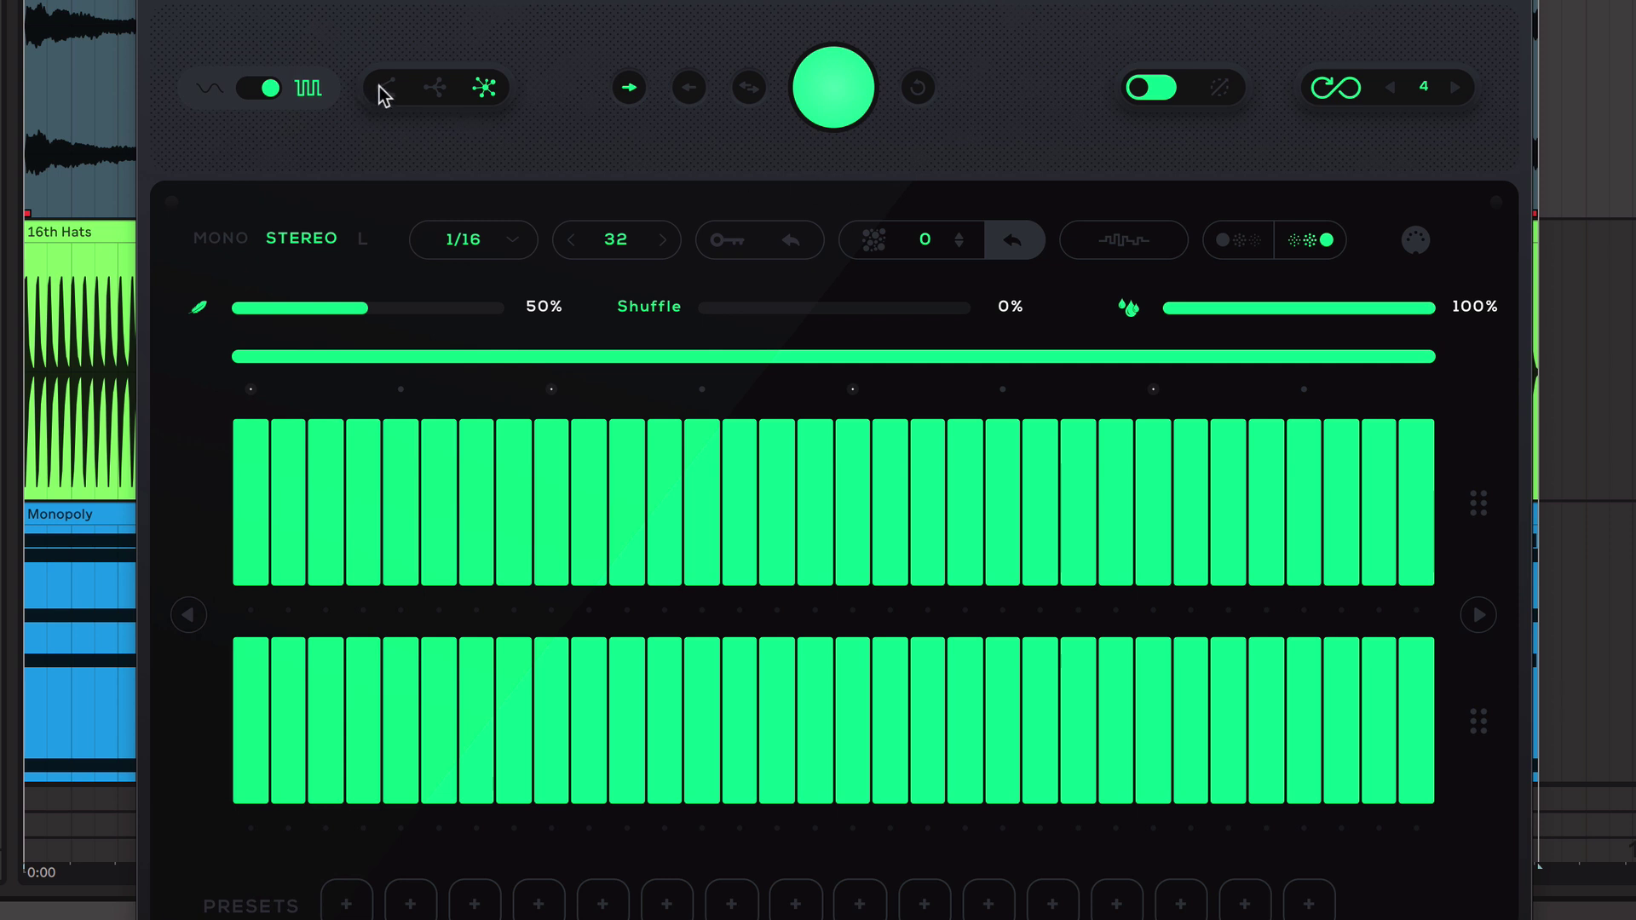
left_click(1244, 240)
key("space")
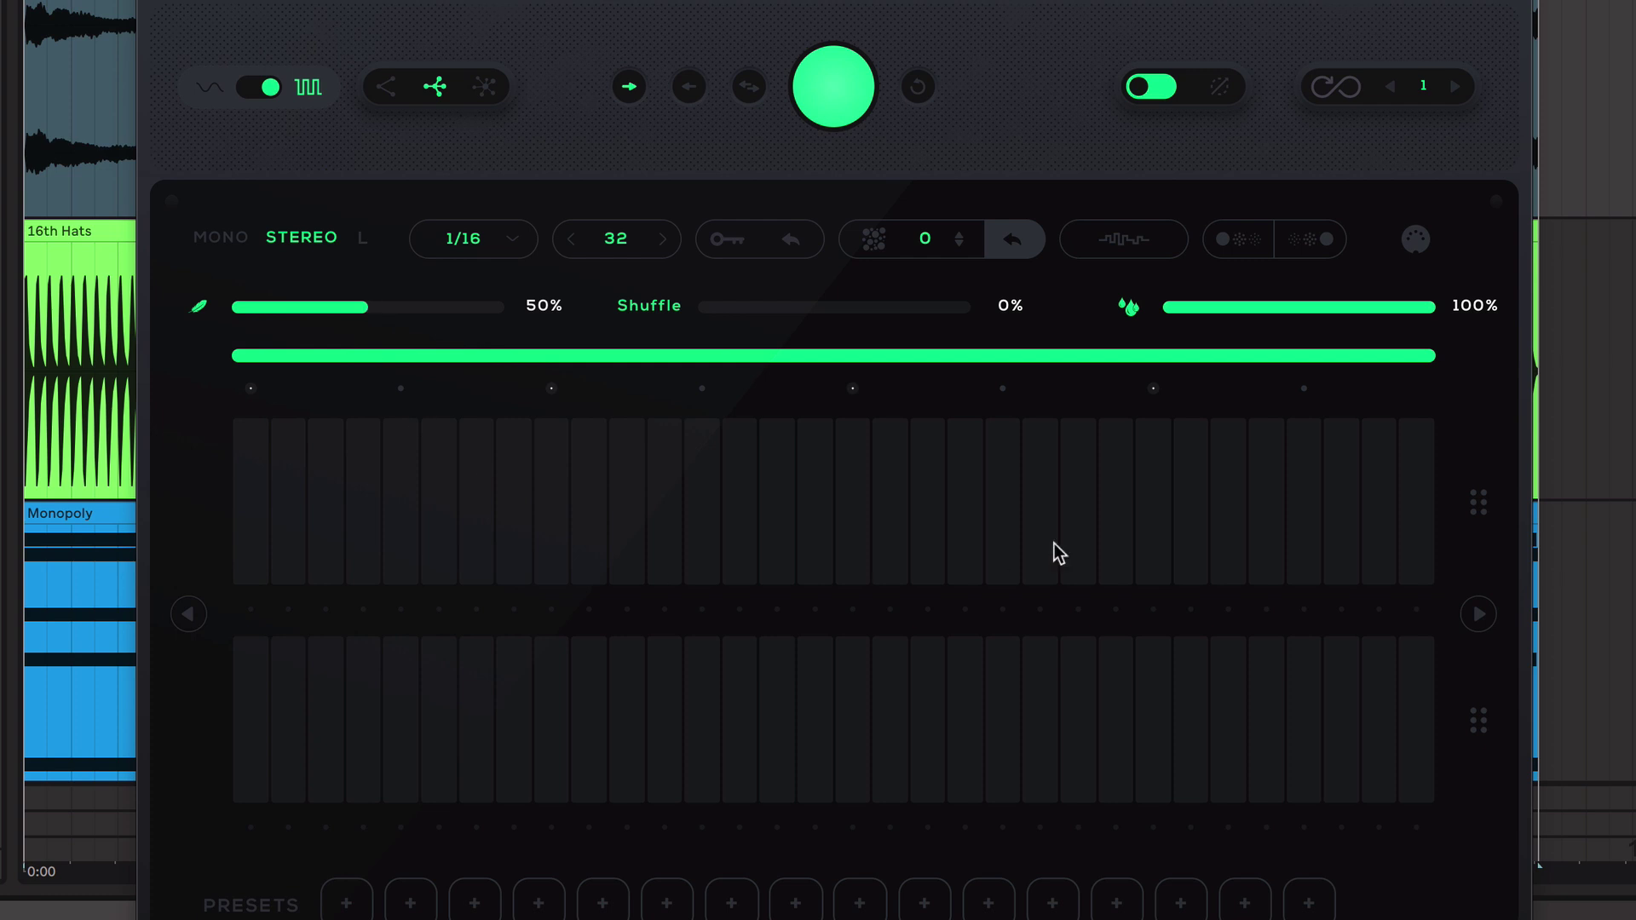
- Generate a new random 32-step pattern, audition its smoothing amount at 0% and 81%, and set it to 0%
left_click(831, 91)
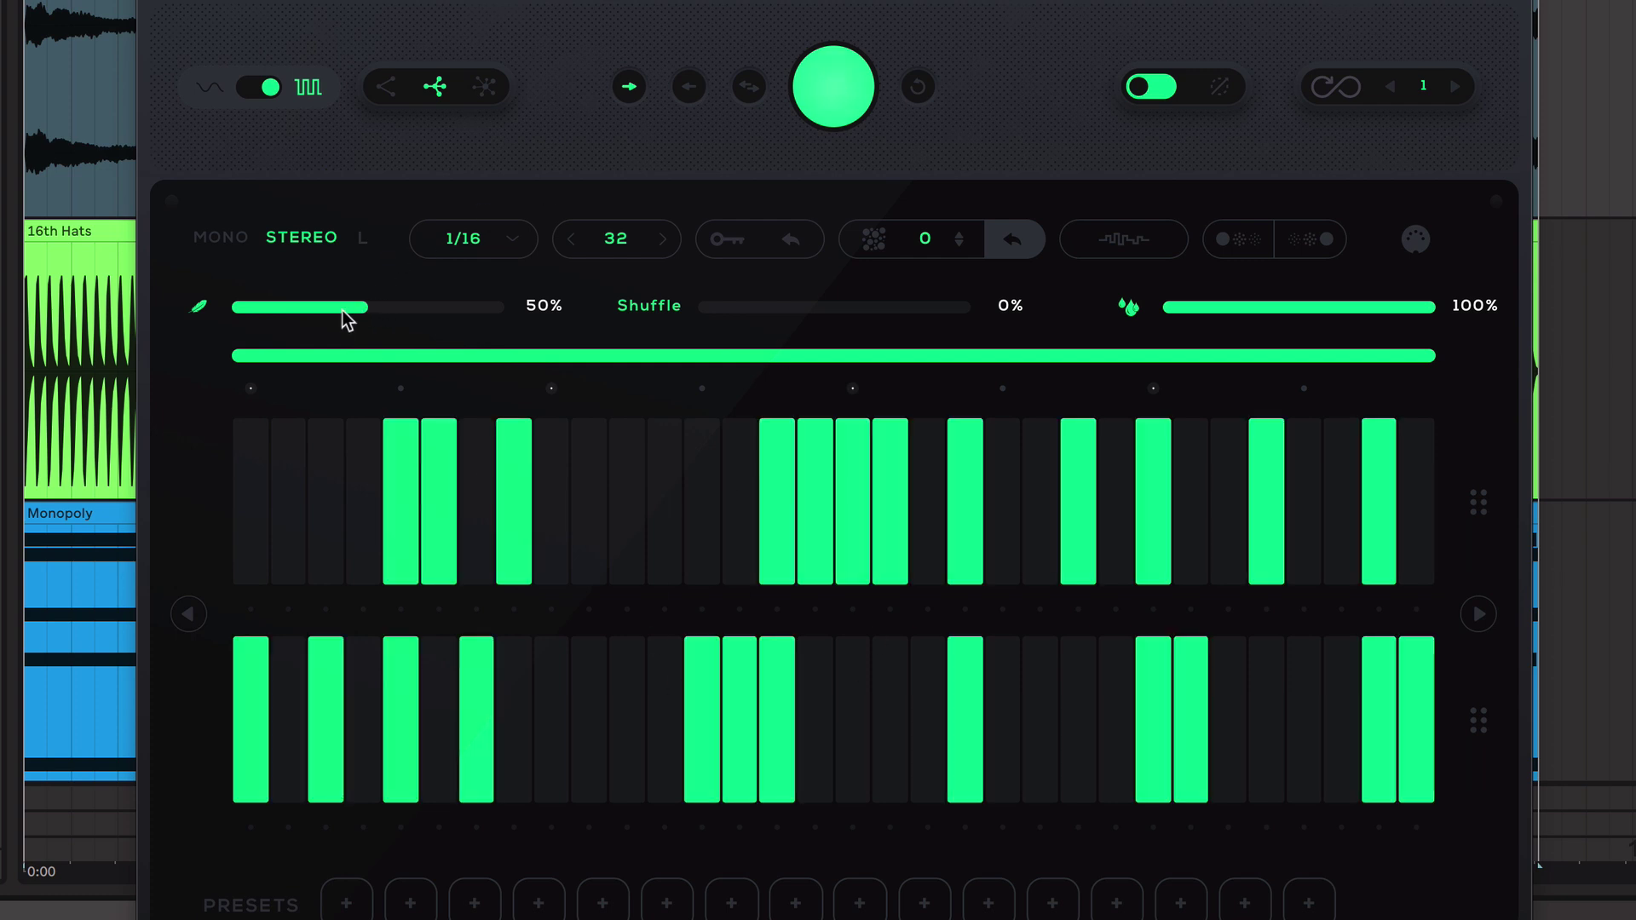
left_click_drag(361, 317, 227, 314)
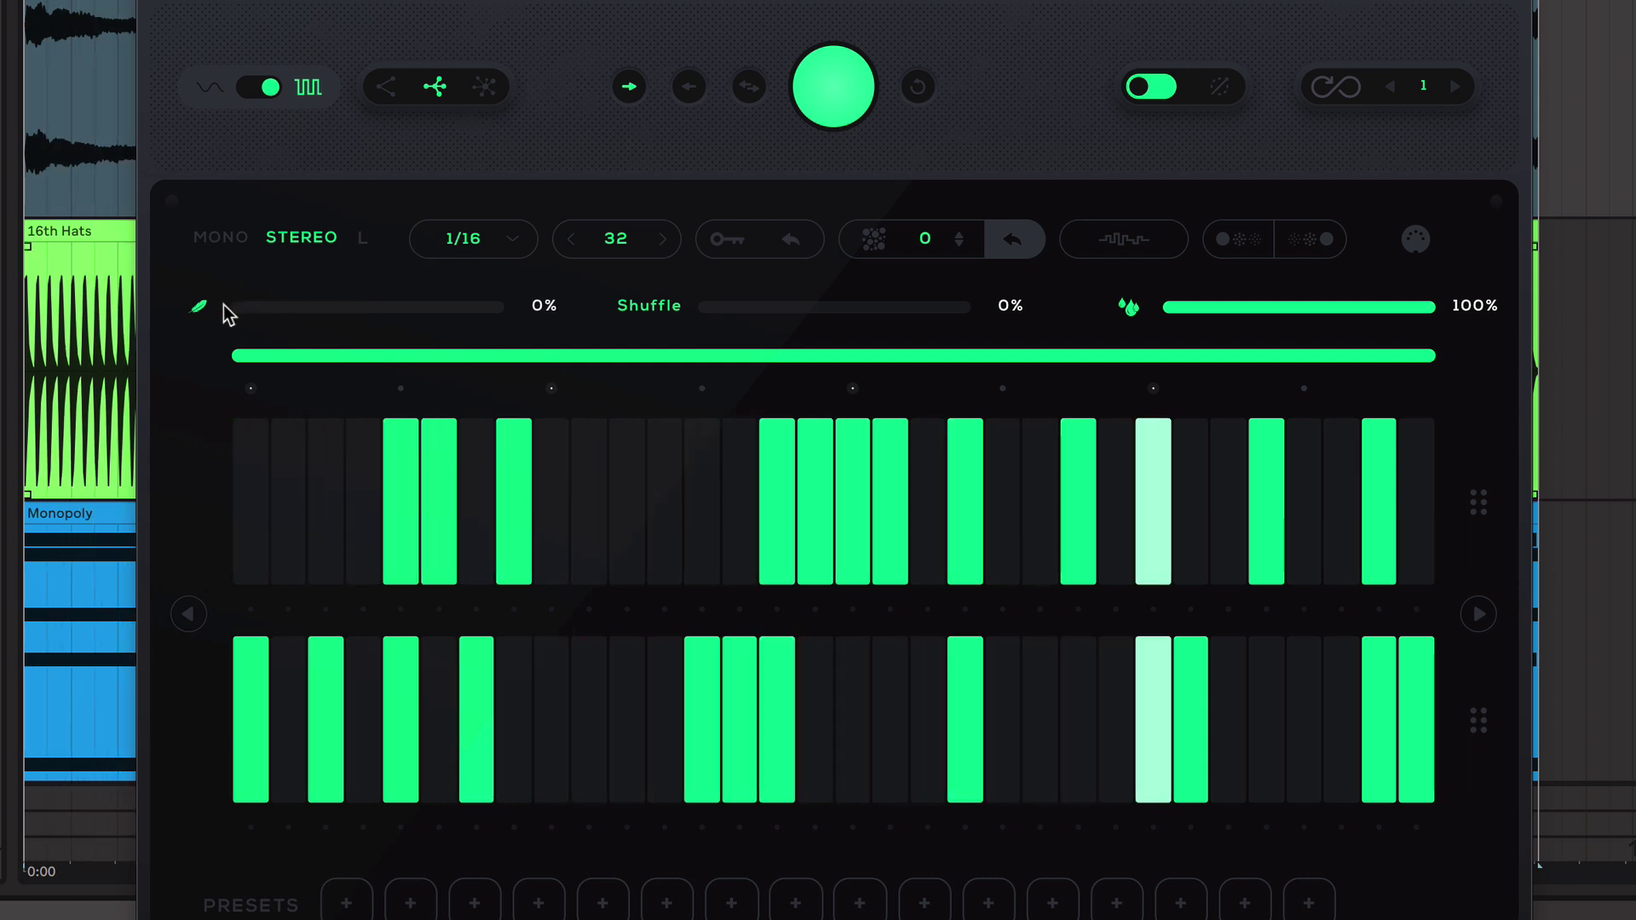
left_click_drag(241, 314, 453, 317)
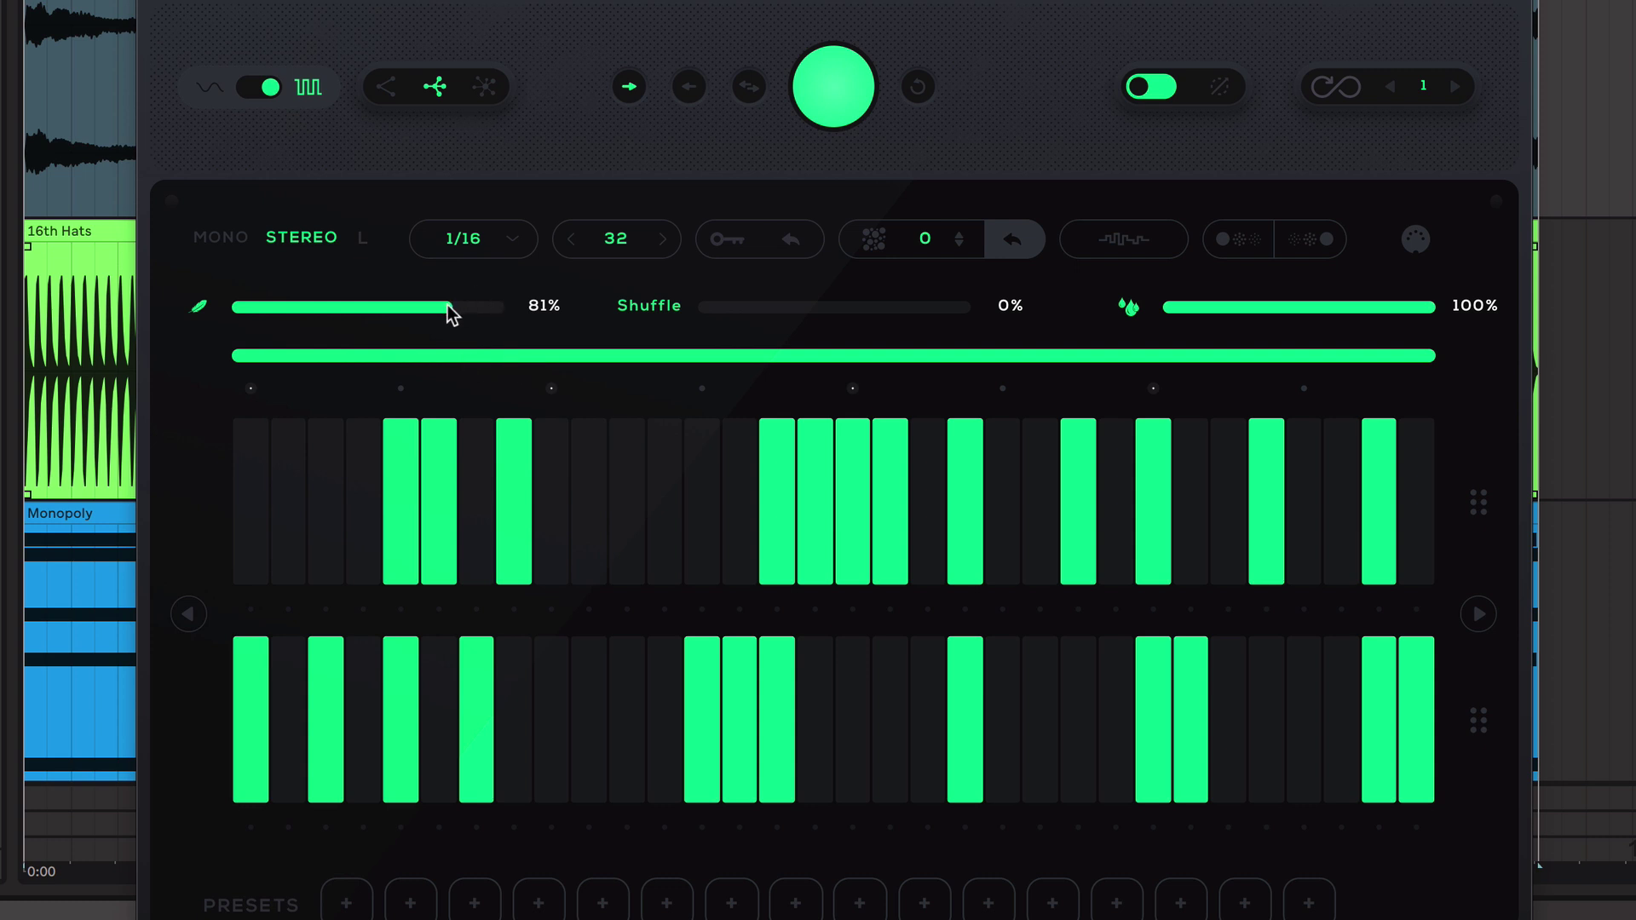
left_click_drag(449, 313, 110, 312)
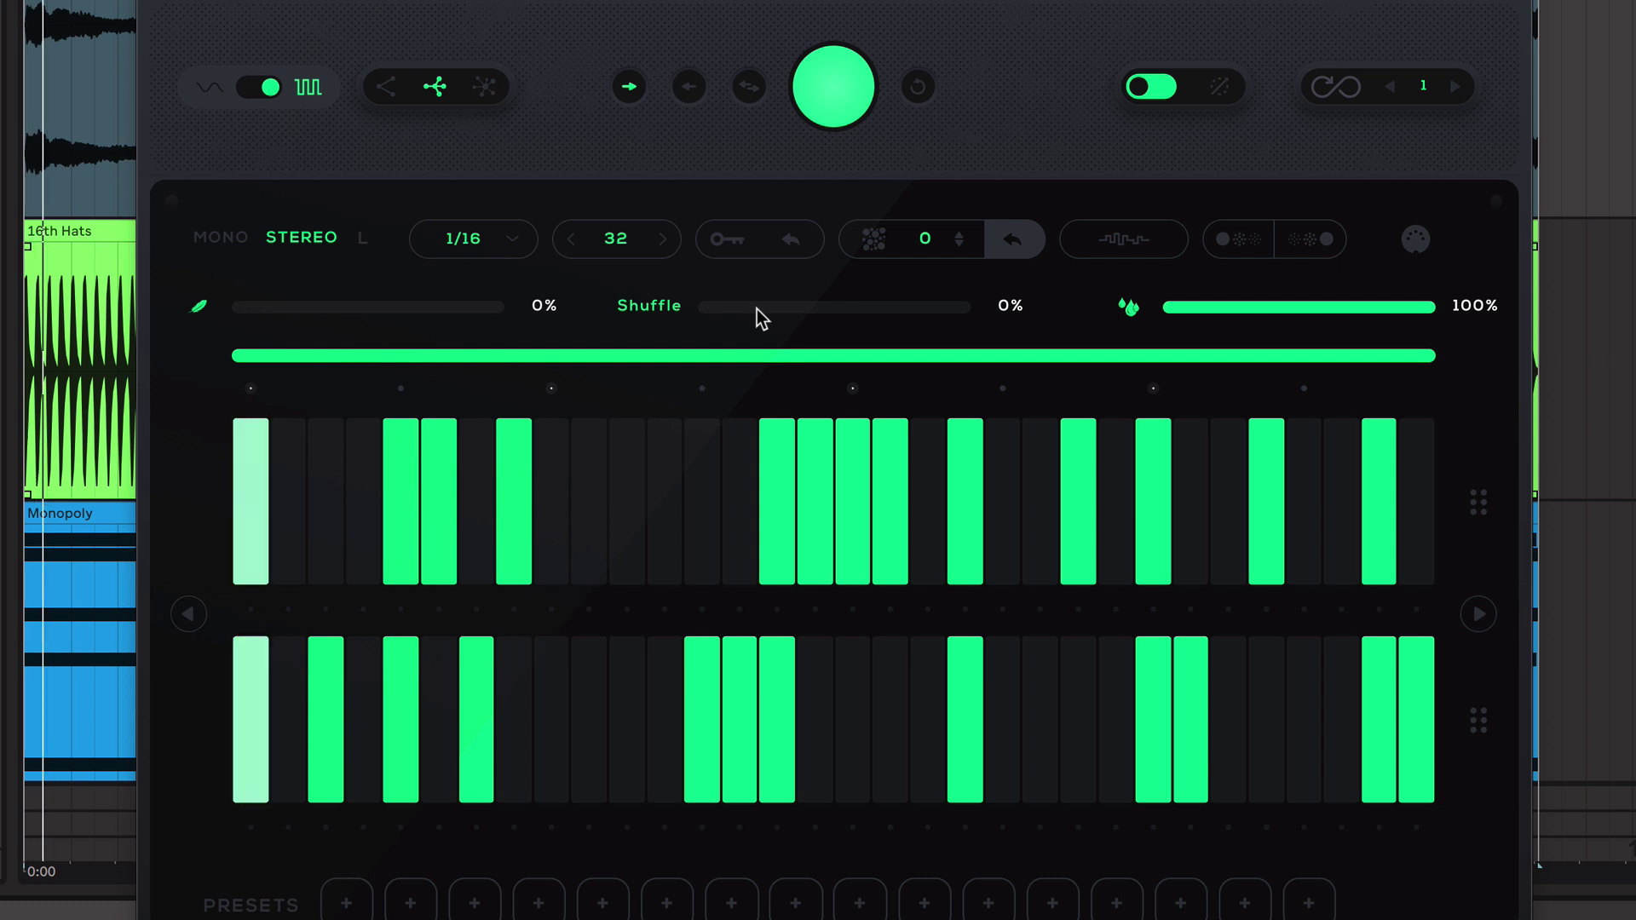
- Try out the Shuffle amount and the wet/dry mix, returning them to 0% and 100%
left_click_drag(756, 308, 698, 312)
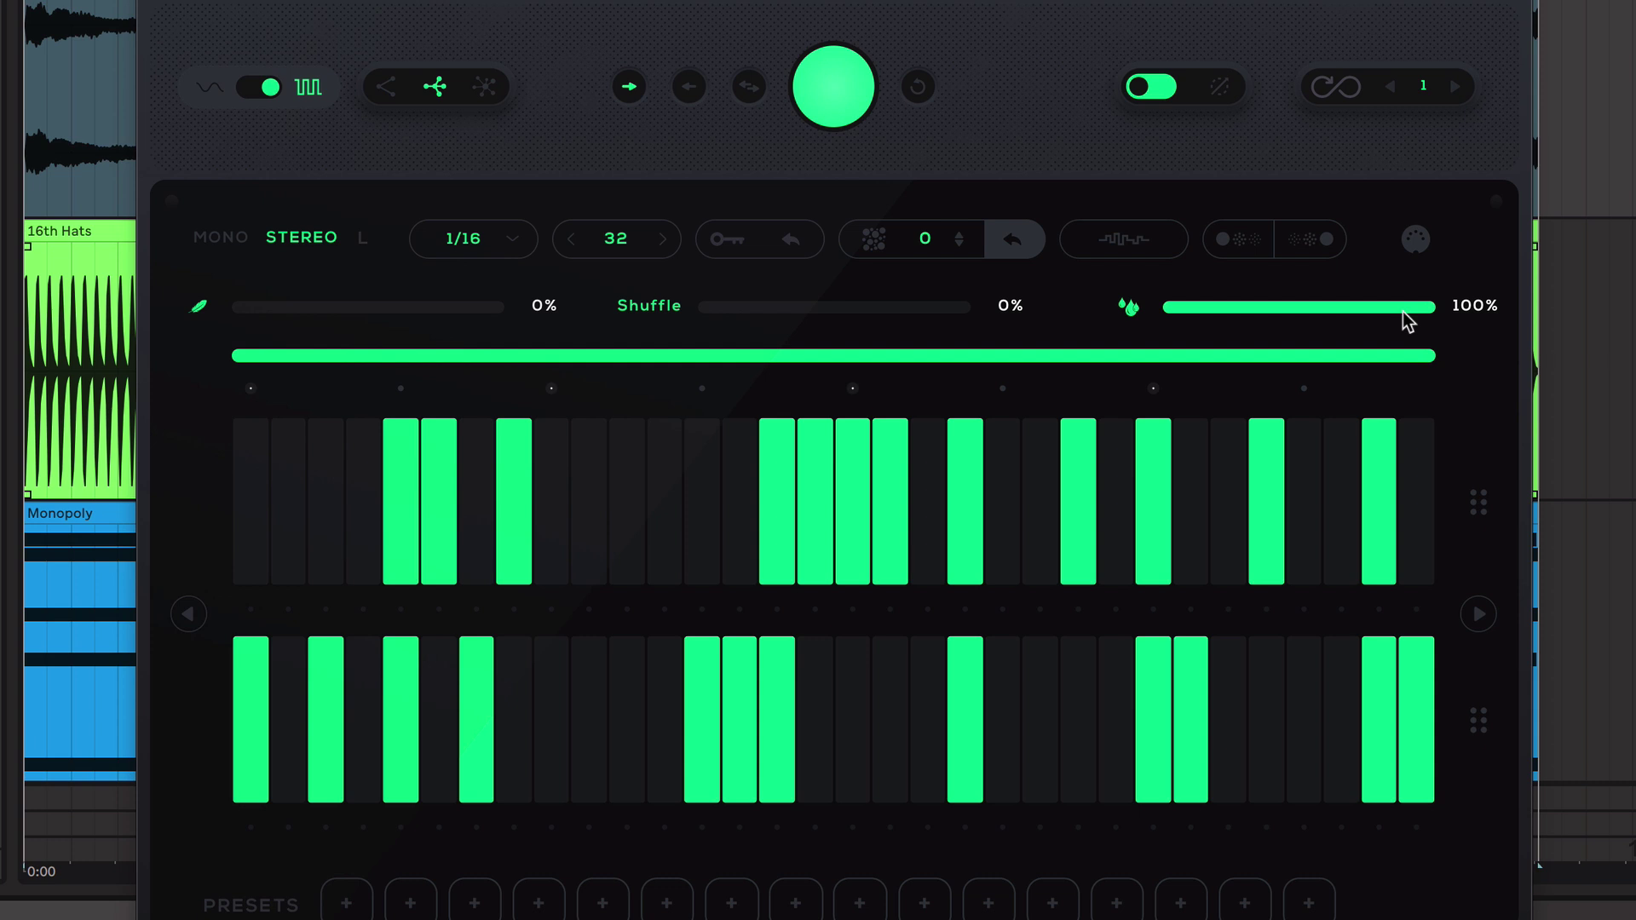
key("space")
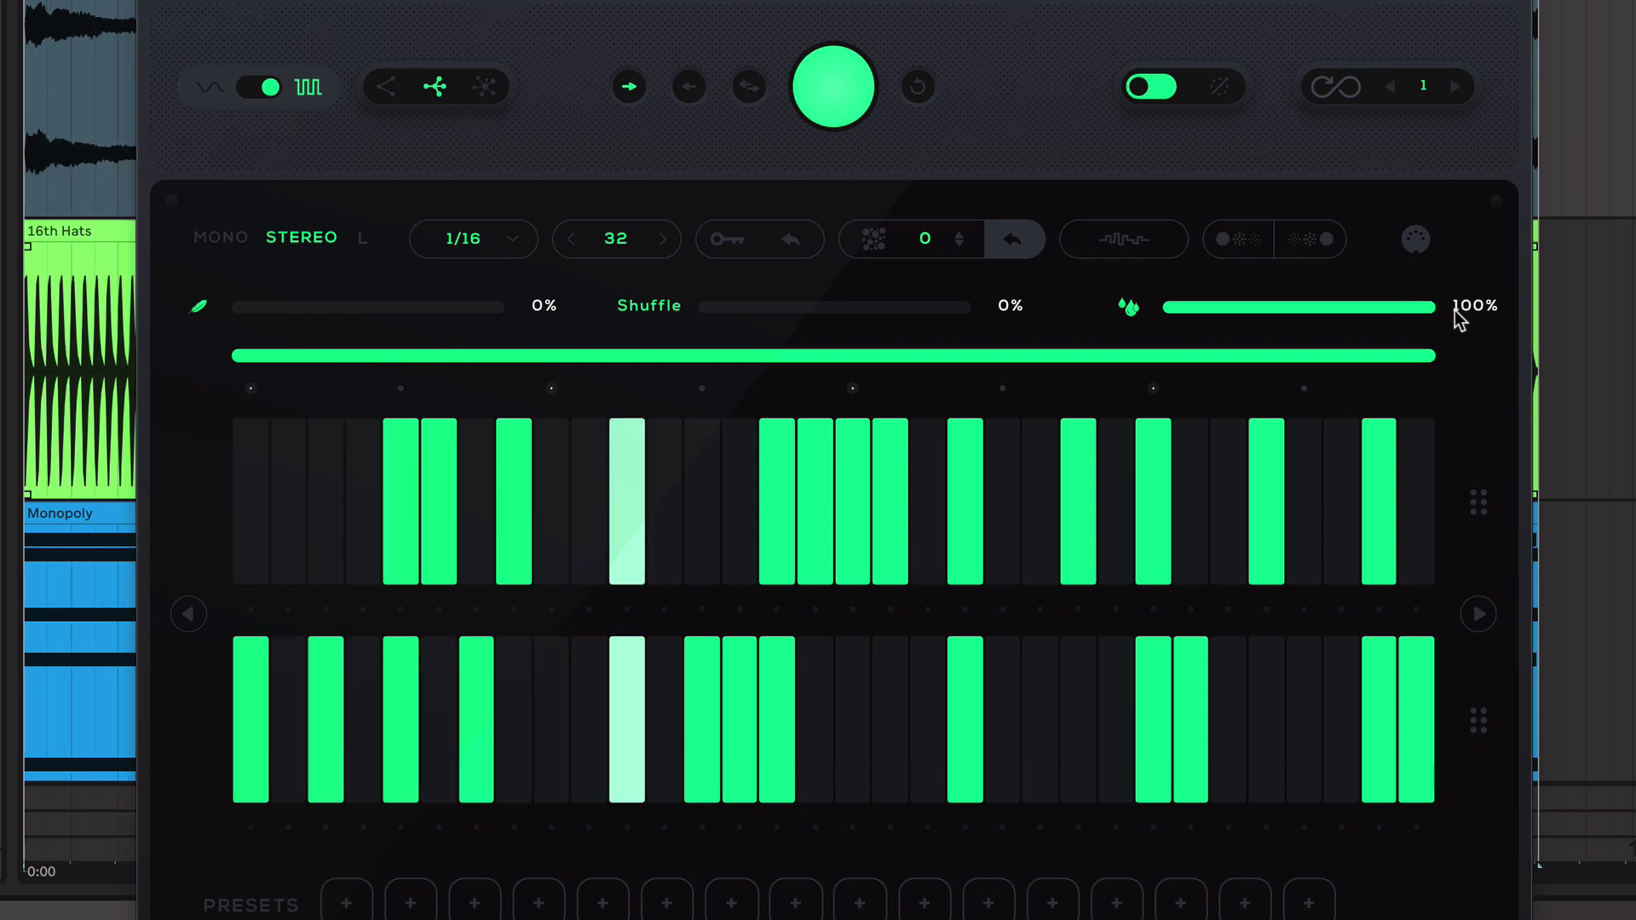
mouse_move(1436, 314)
left_mouse_down()
mouse_move(1278, 321)
mouse_move(1441, 323)
left_mouse_up()
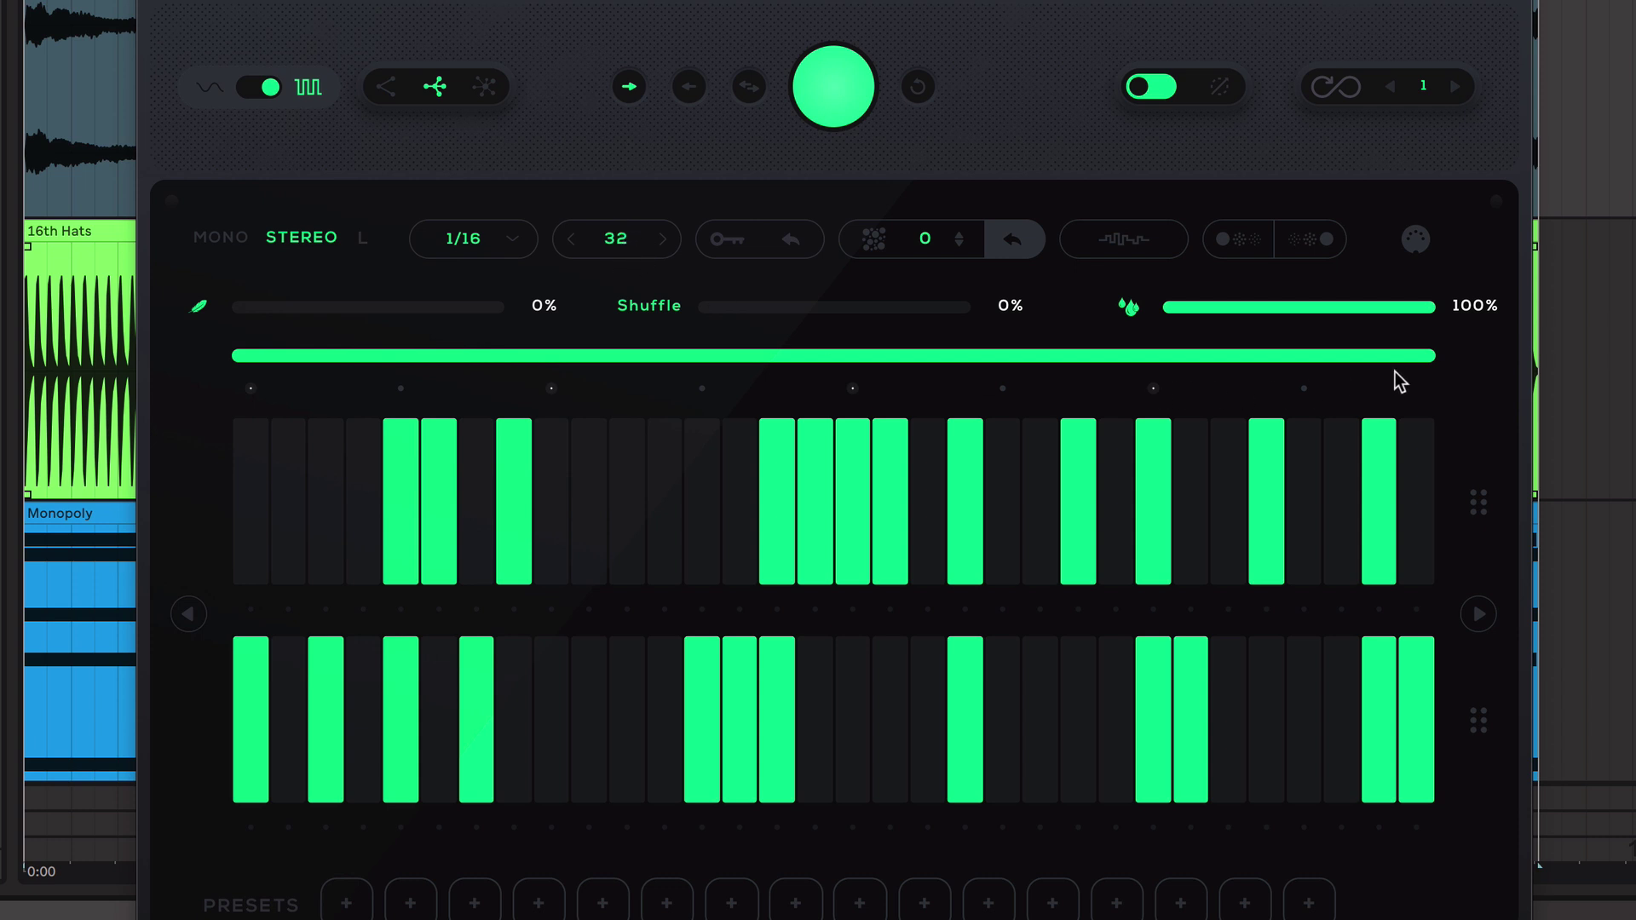
- Shorten the loop range to 16 and 8 steps, shift it to steps 14–21 and 21–28, and reset it to all 32
left_click_drag(1387, 355, 1034, 347)
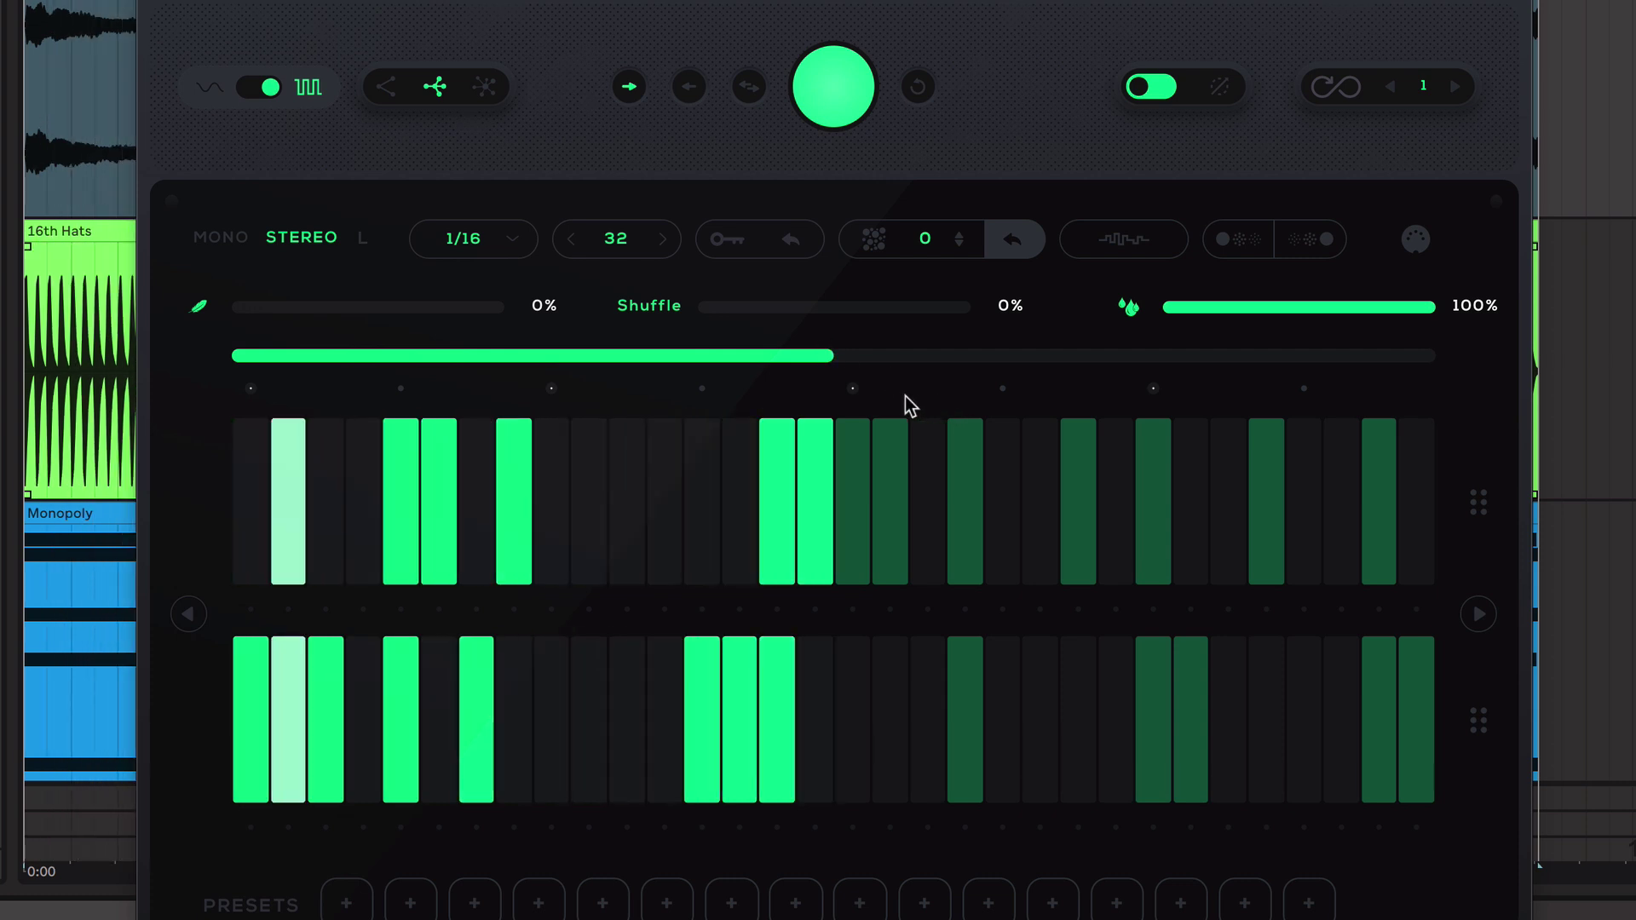
left_click_drag(829, 354, 523, 348)
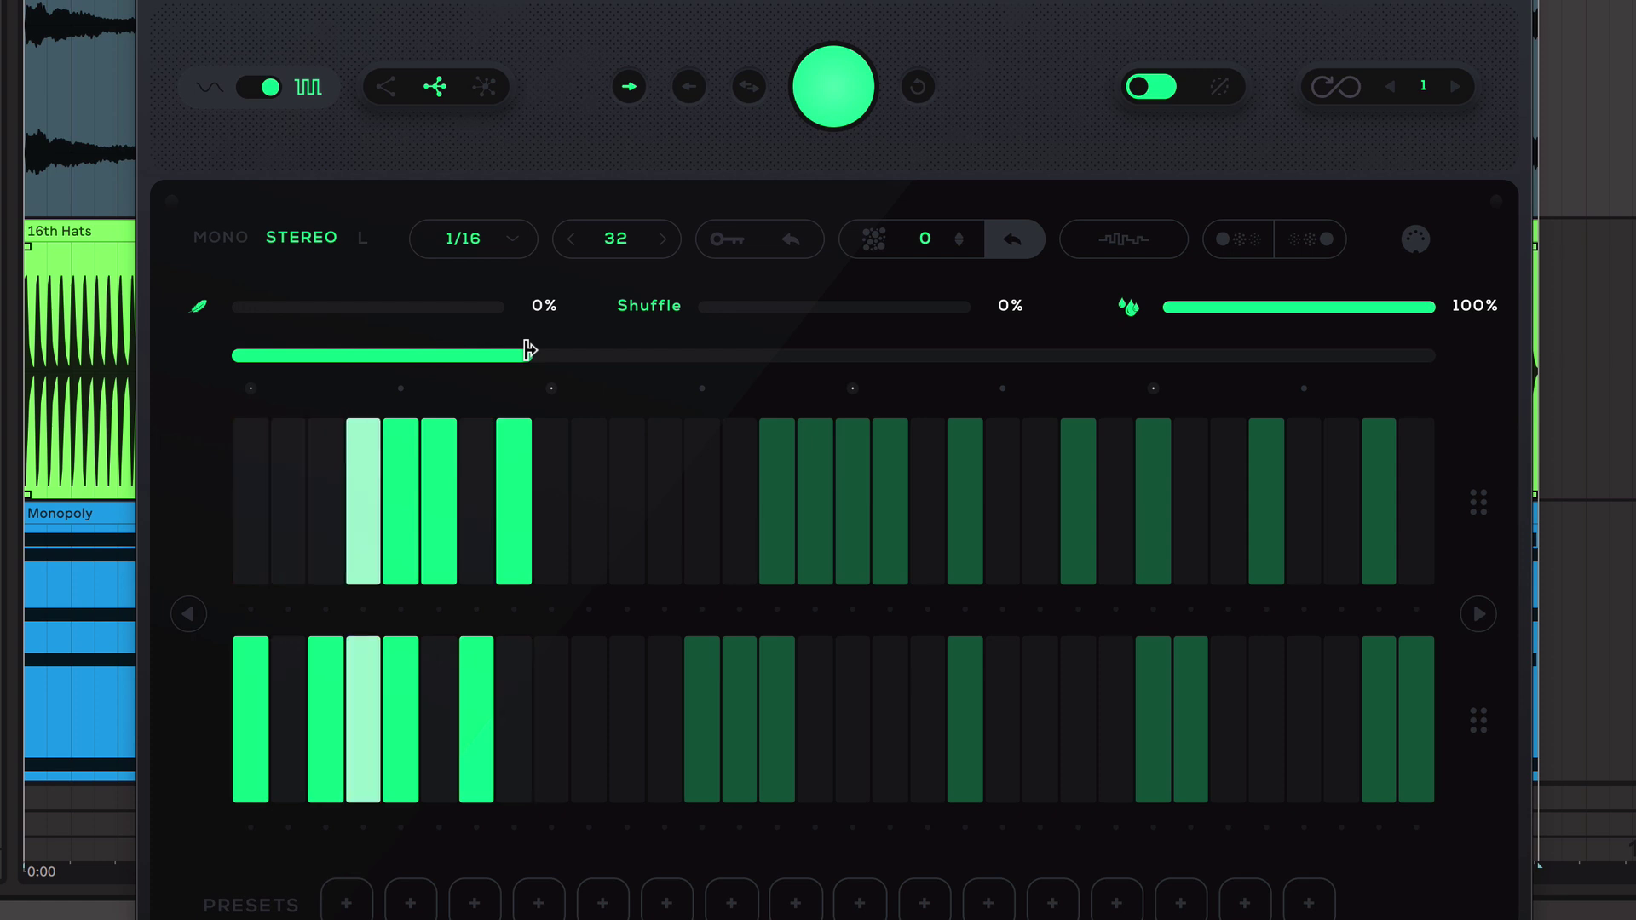
left_click_drag(295, 355, 759, 361)
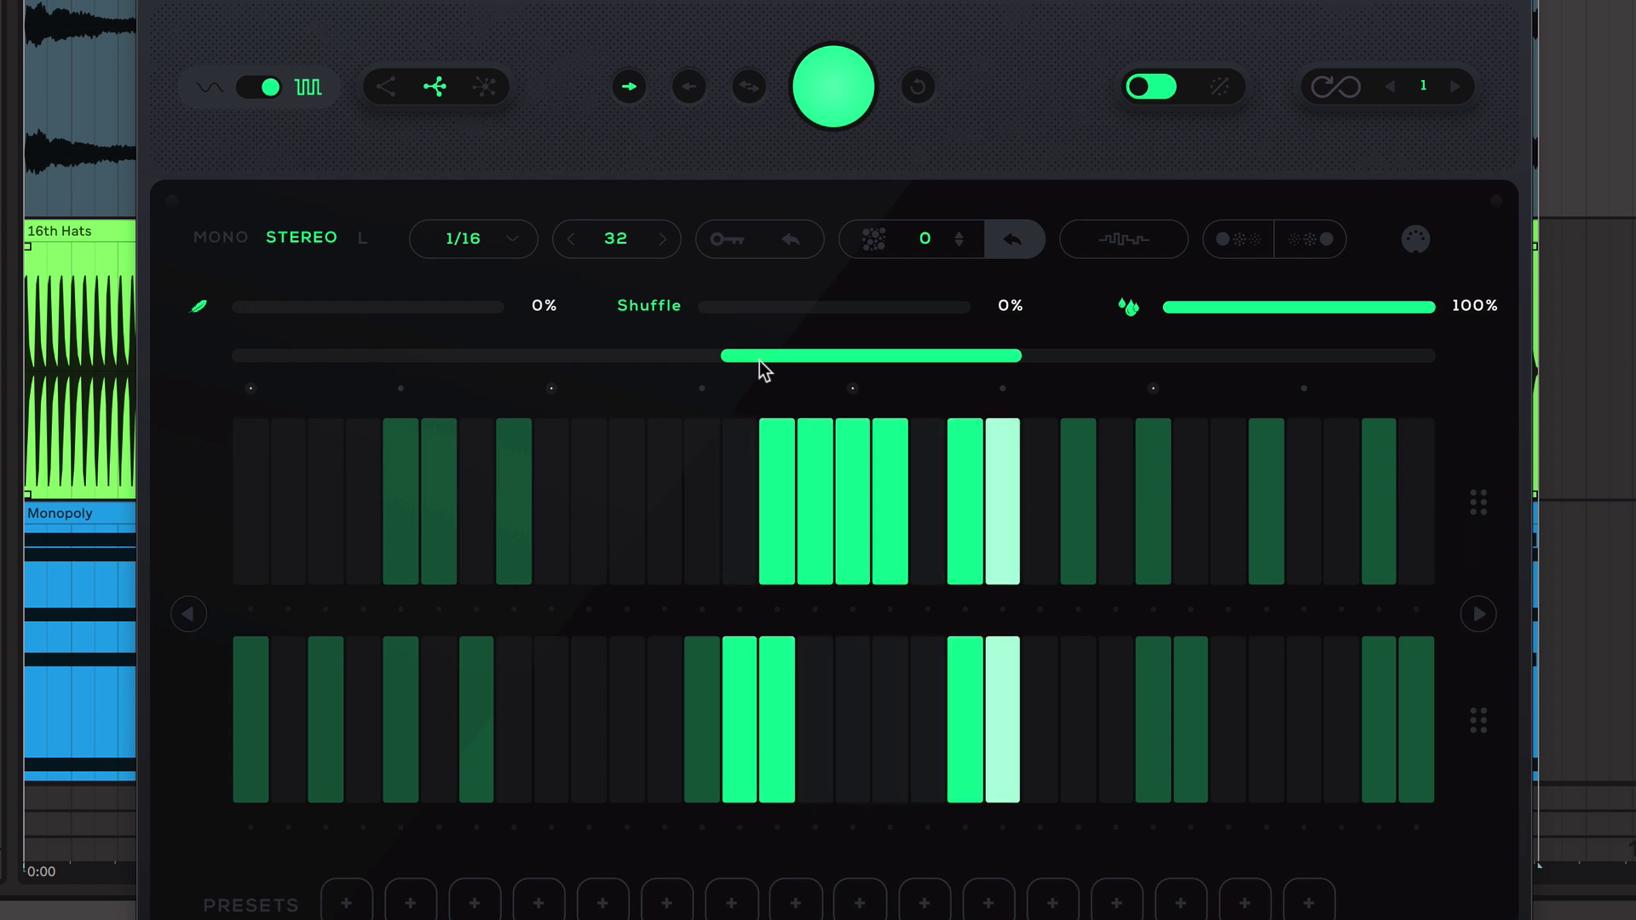
left_click_drag(774, 354, 1035, 364)
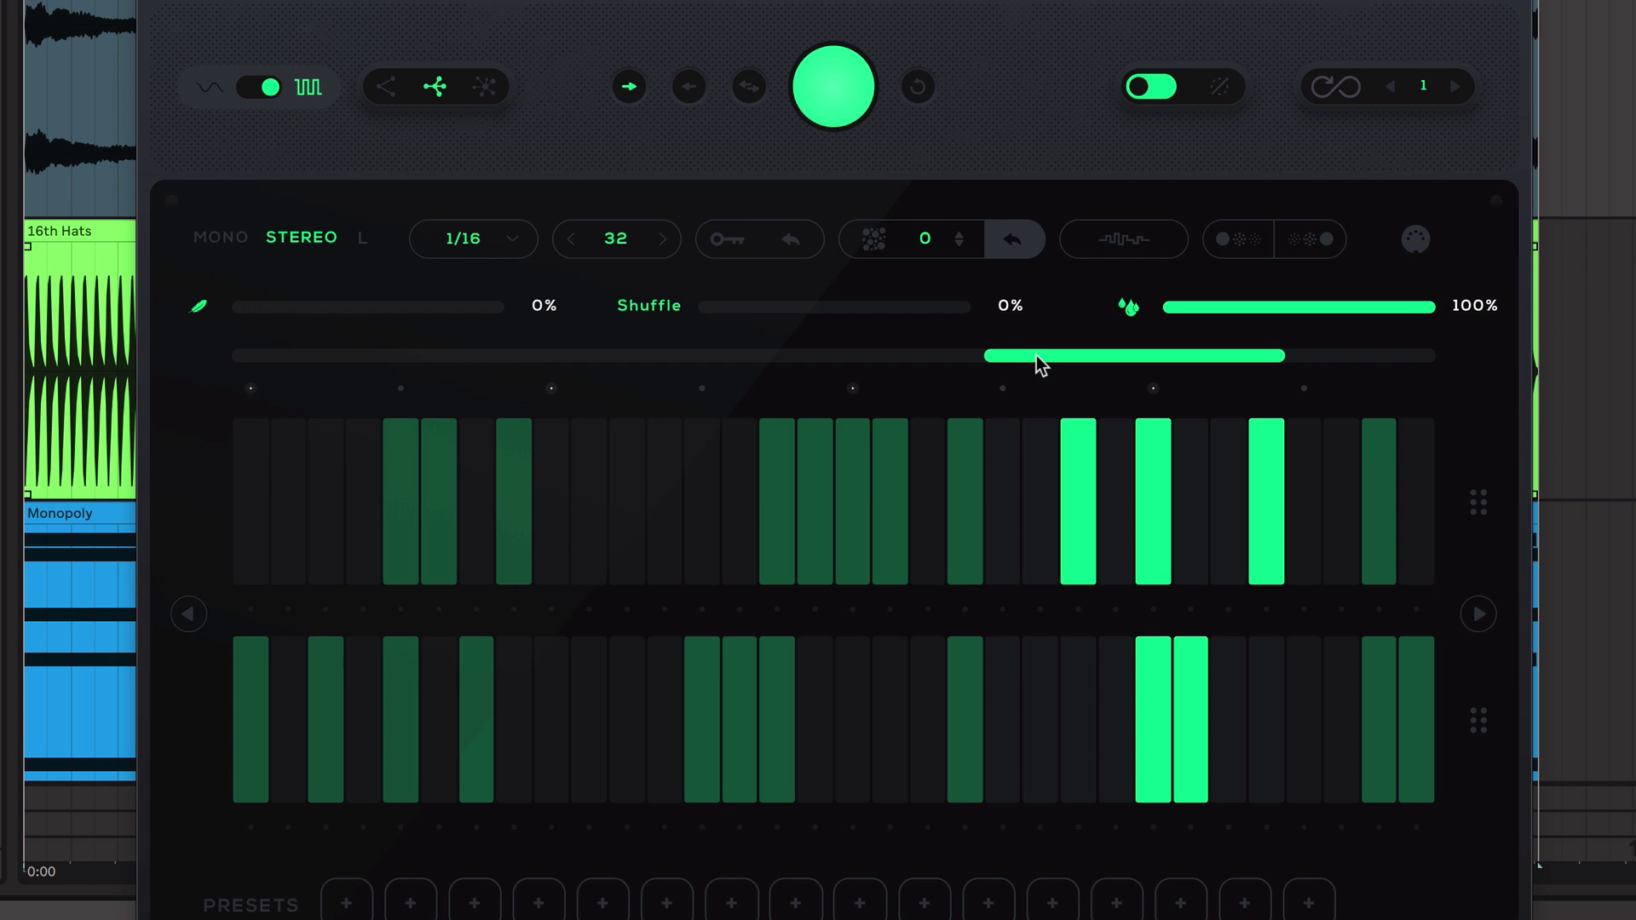
double_click(1036, 355)
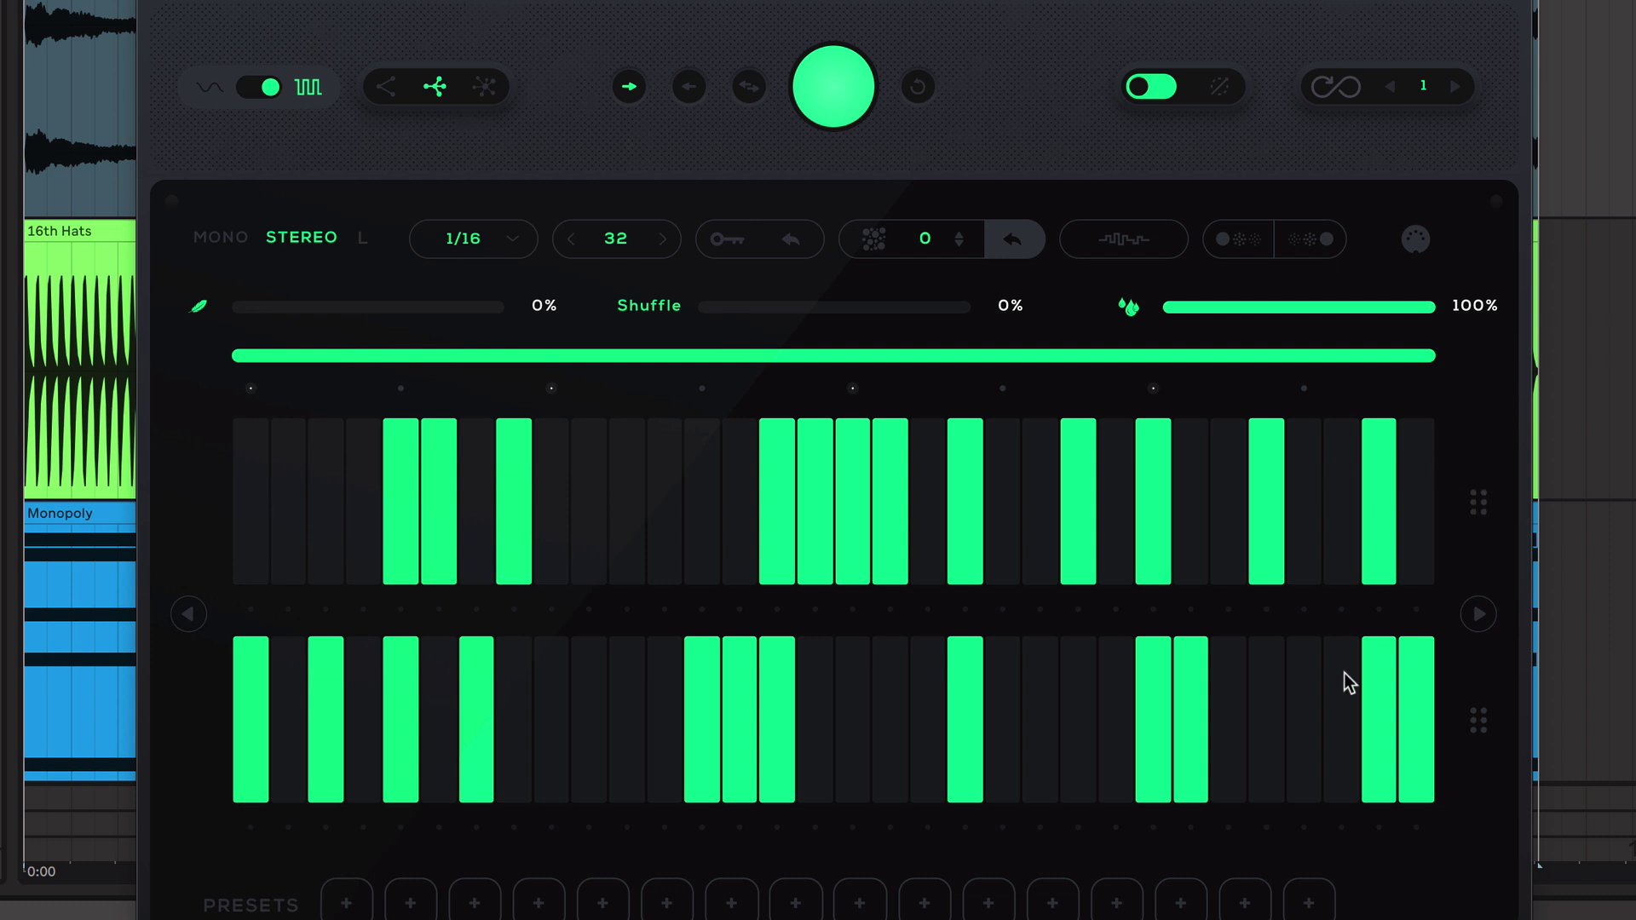
- Copy the upper row's step pattern onto the lower row
left_click(1484, 501)
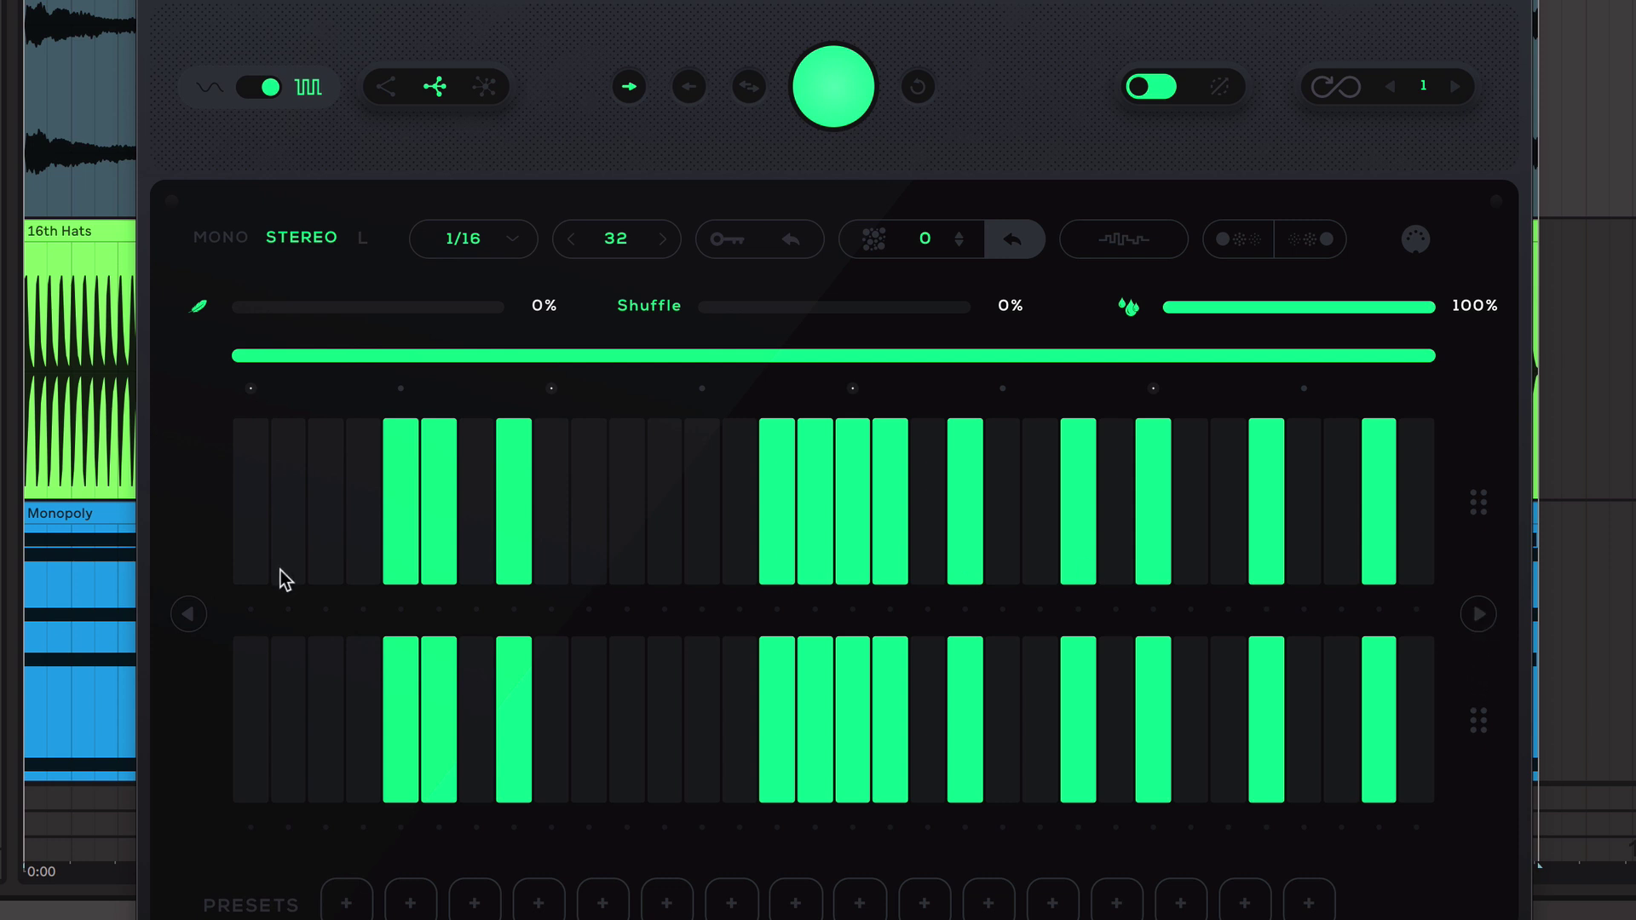
- Shift the pattern in both rows four steps earlier, and then three steps back later
left_click(189, 615)
left_click(189, 615)
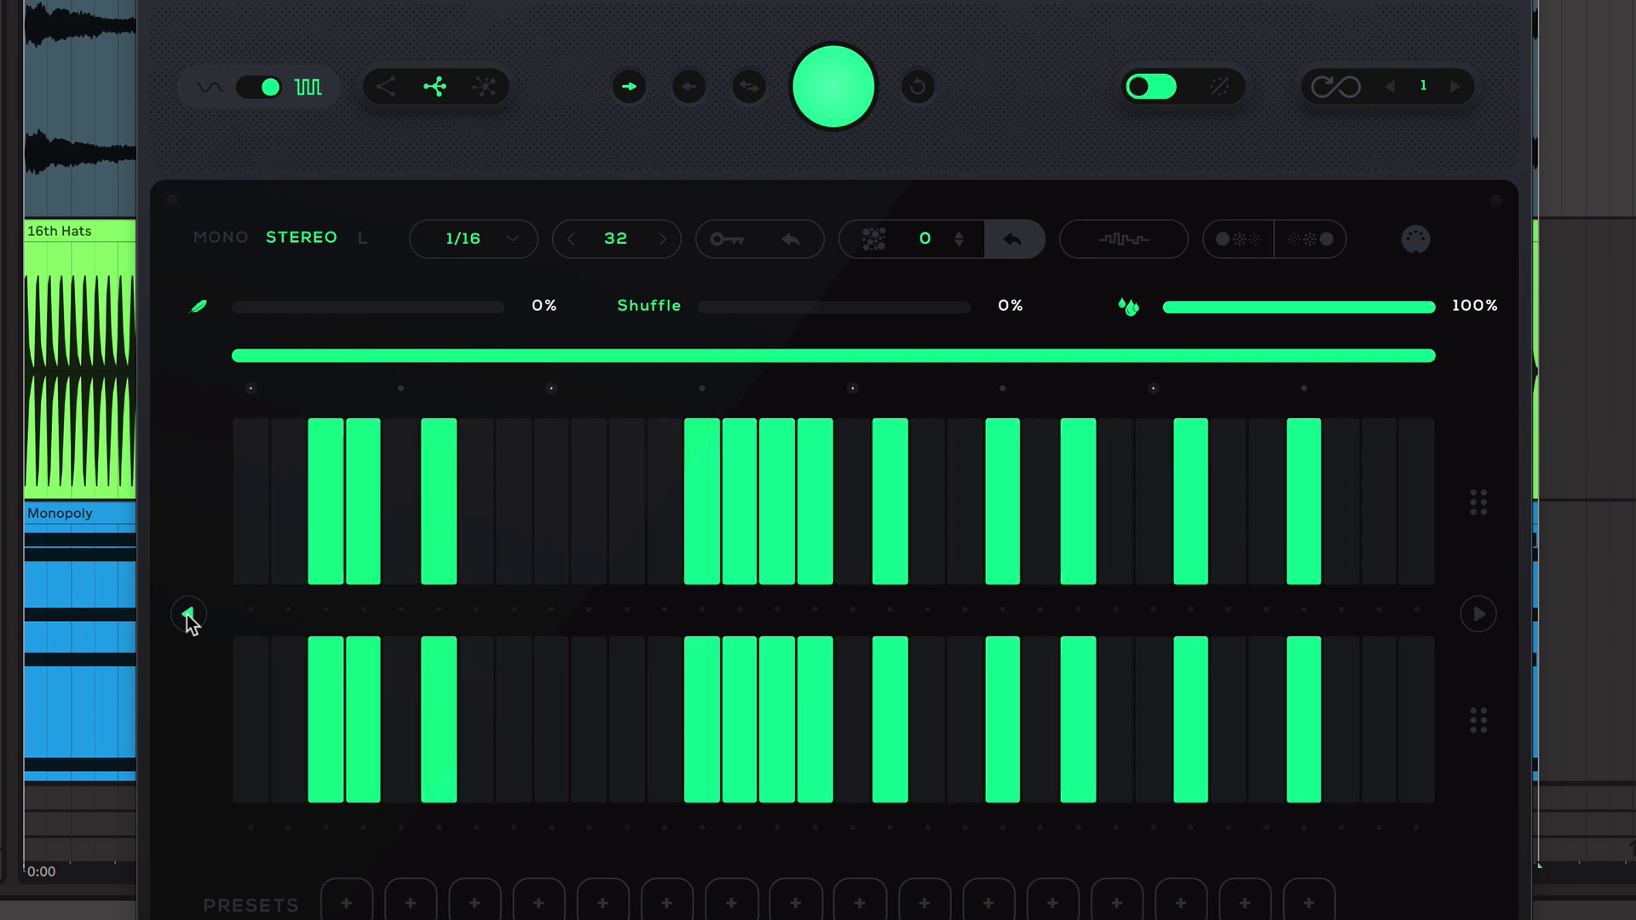
left_click(189, 615)
left_click(189, 615)
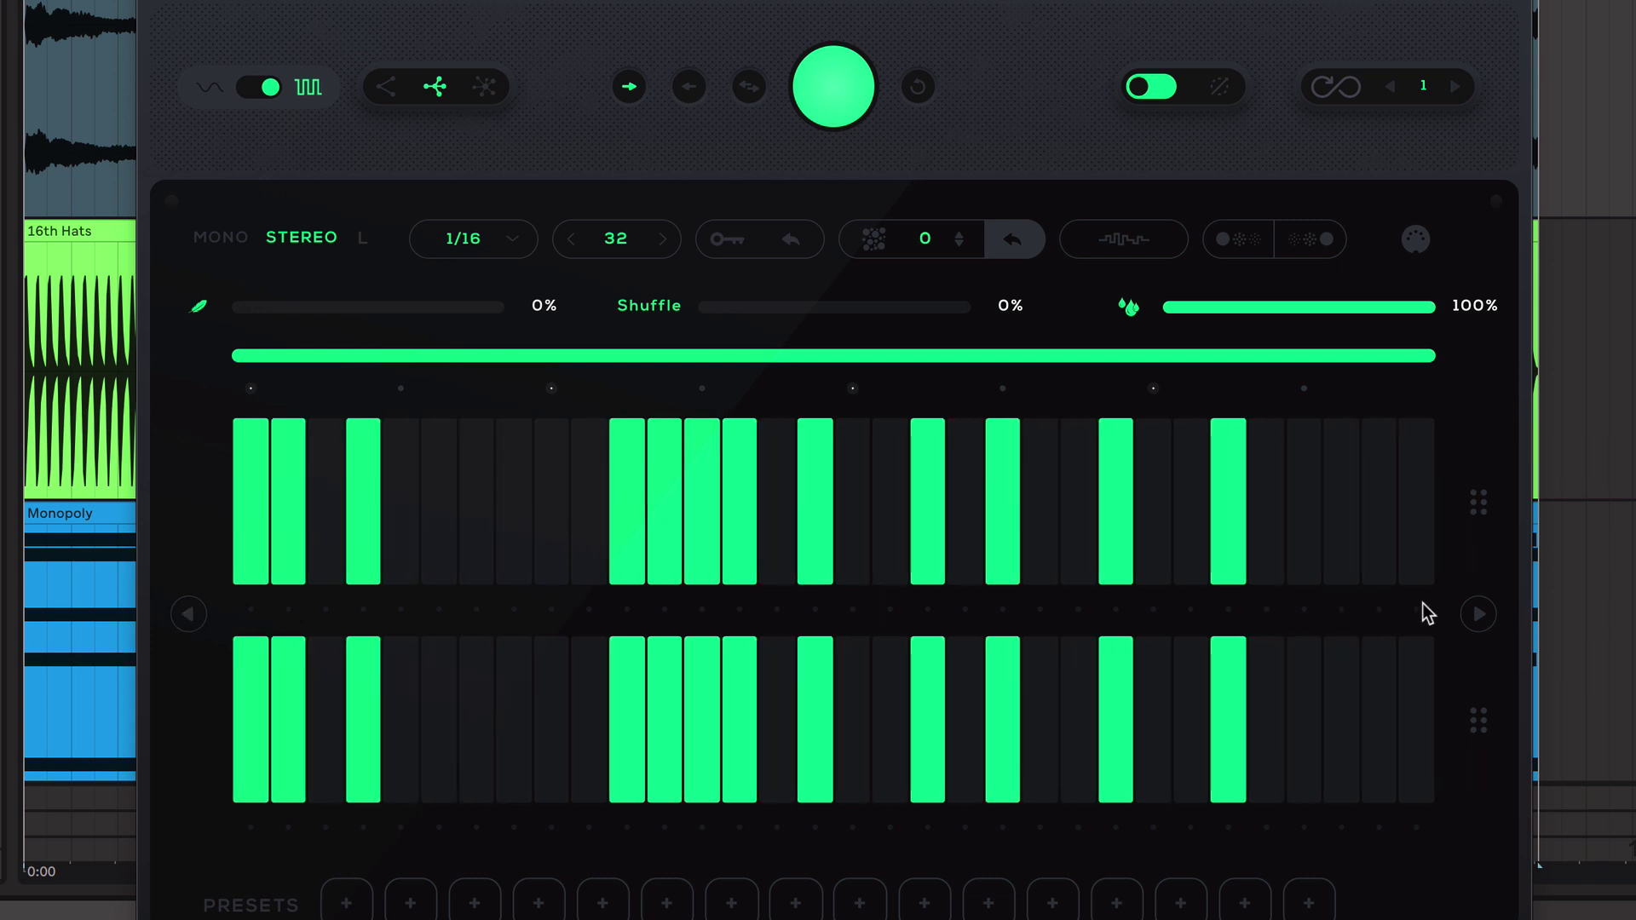
left_click(1478, 614)
left_click(1479, 614)
left_click(1478, 615)
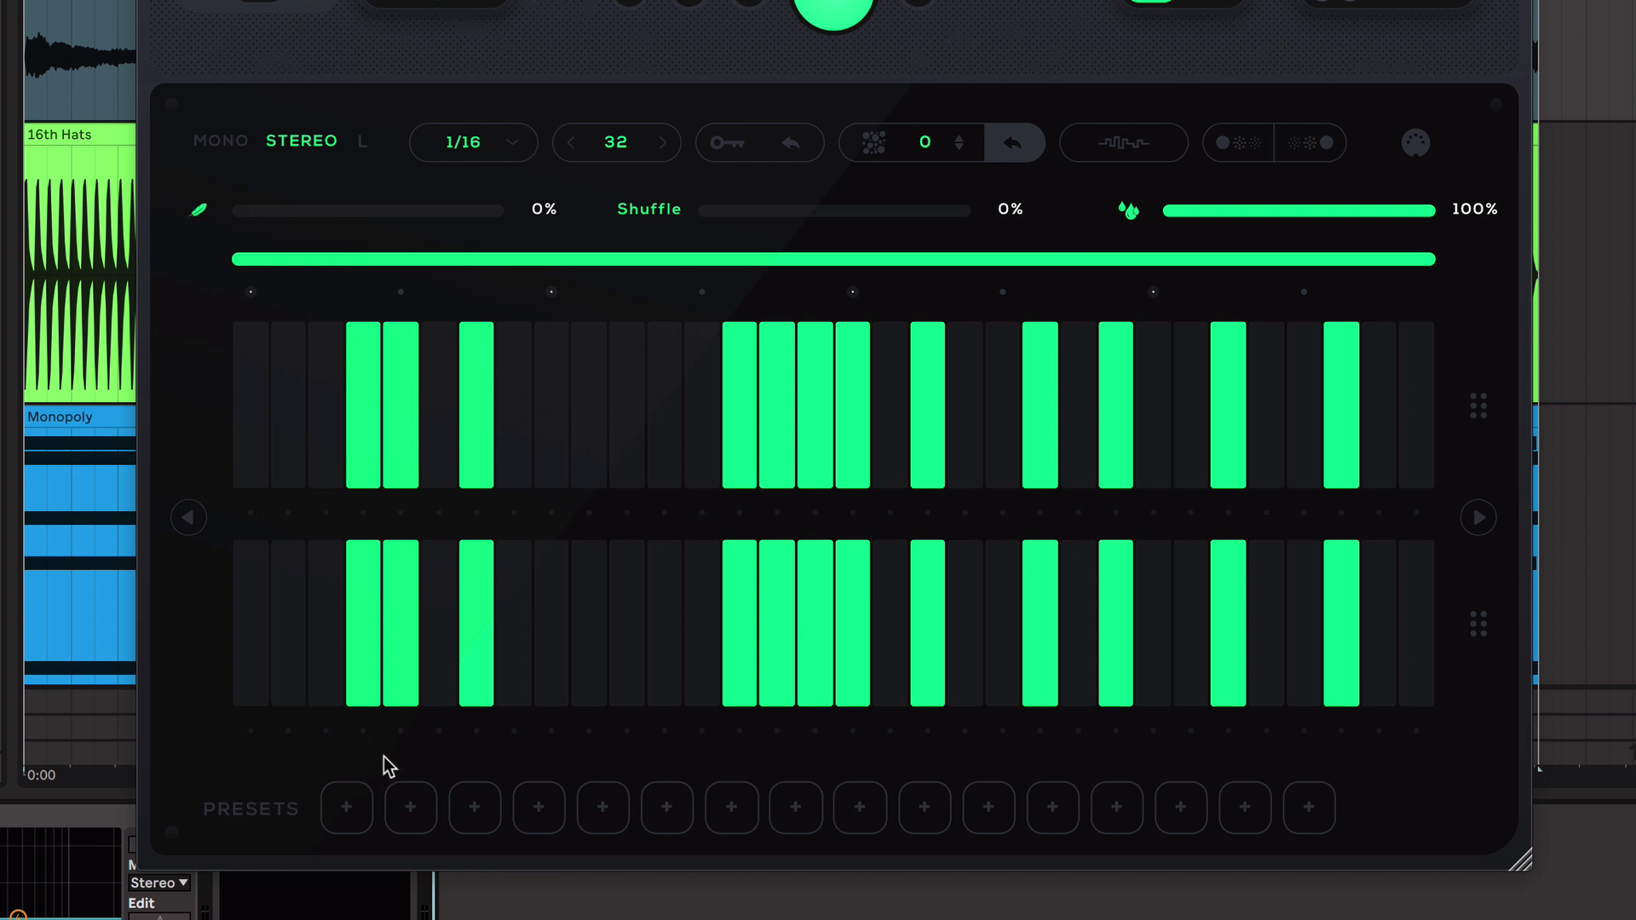
- Store the current pattern as preset 1 and a newly generated pattern as preset 2
left_click(348, 816)
left_click(845, 3)
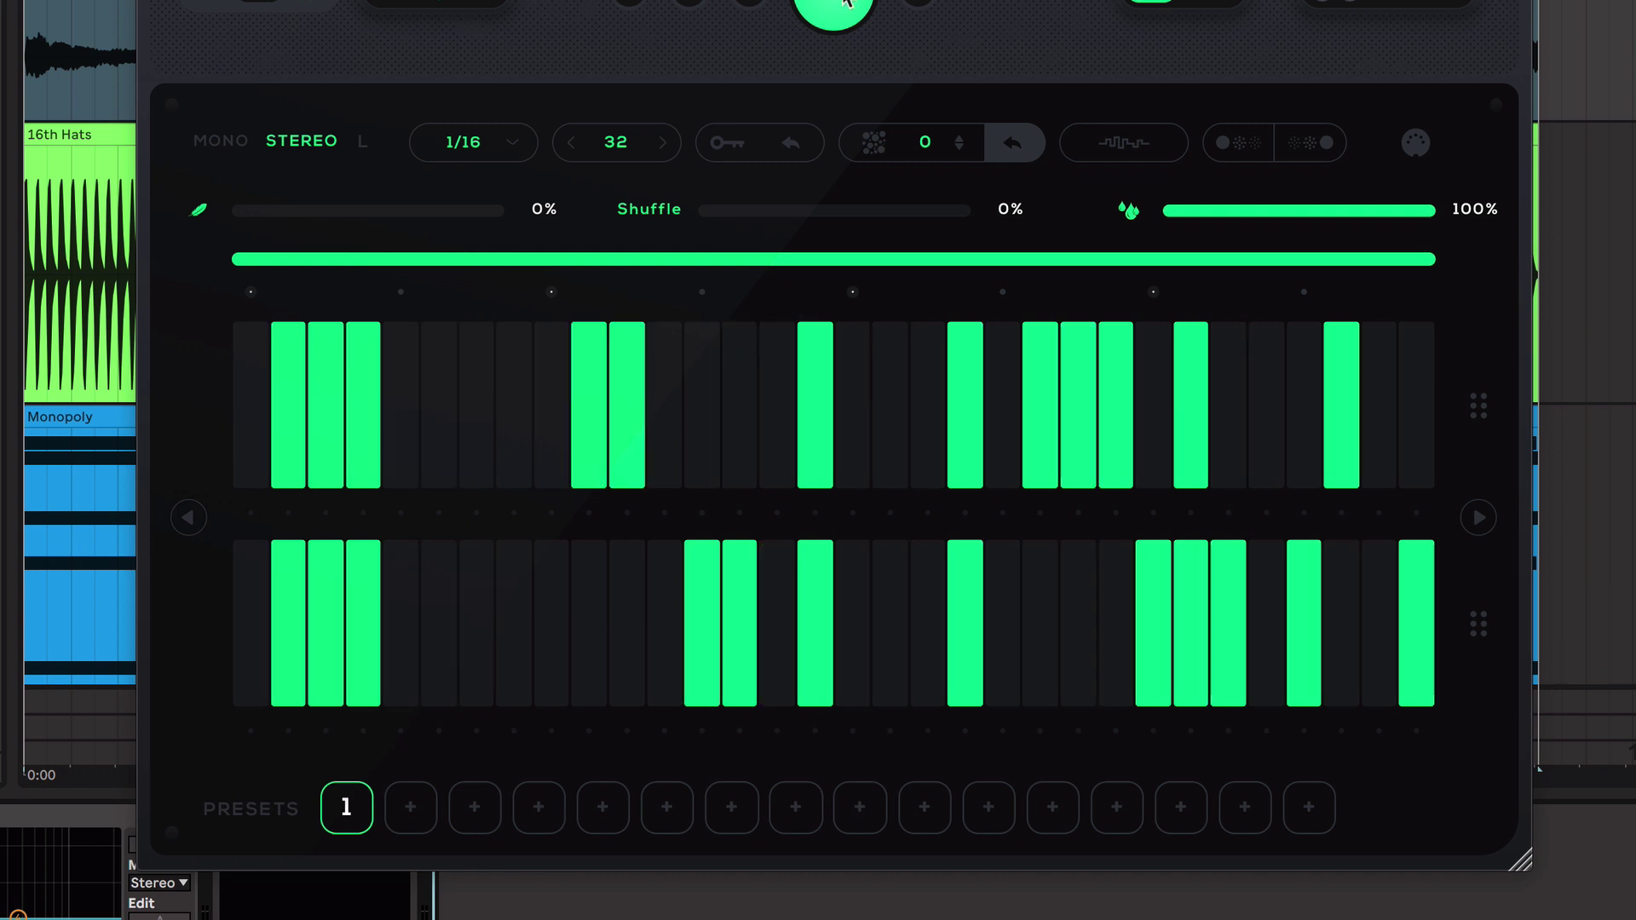
left_click(419, 816)
- Alternate between presets 1 and 2 to compare the two stored patterns during playback, finishing on preset 2
left_click(348, 811)
left_click(420, 814)
left_click(353, 811)
left_click(414, 809)
left_click(343, 818)
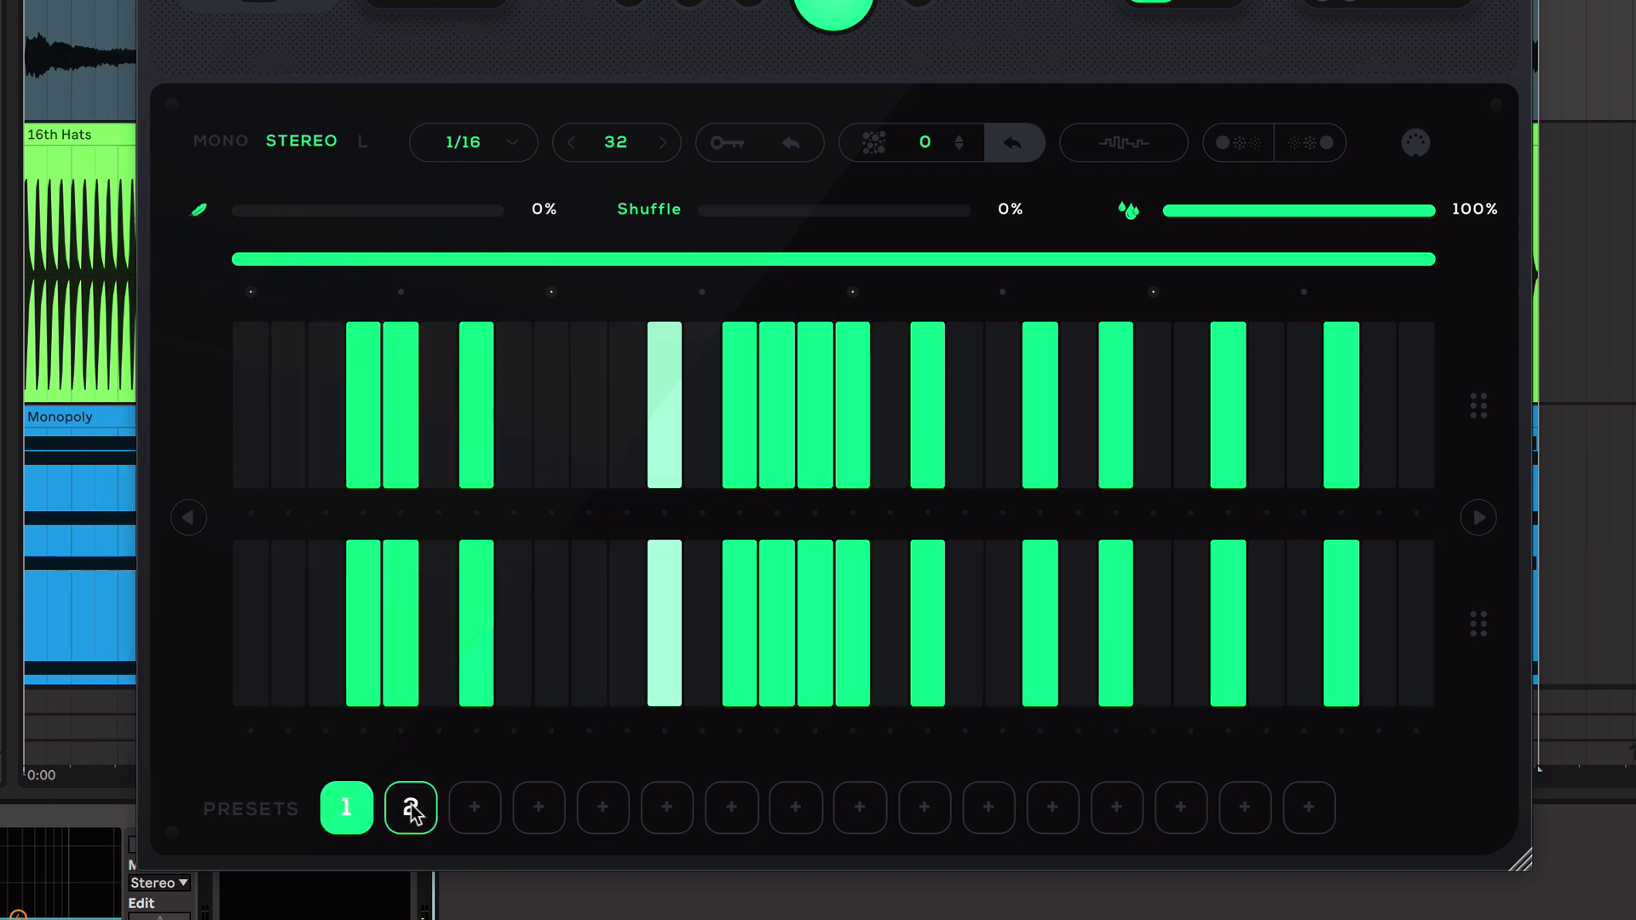
left_click(411, 809)
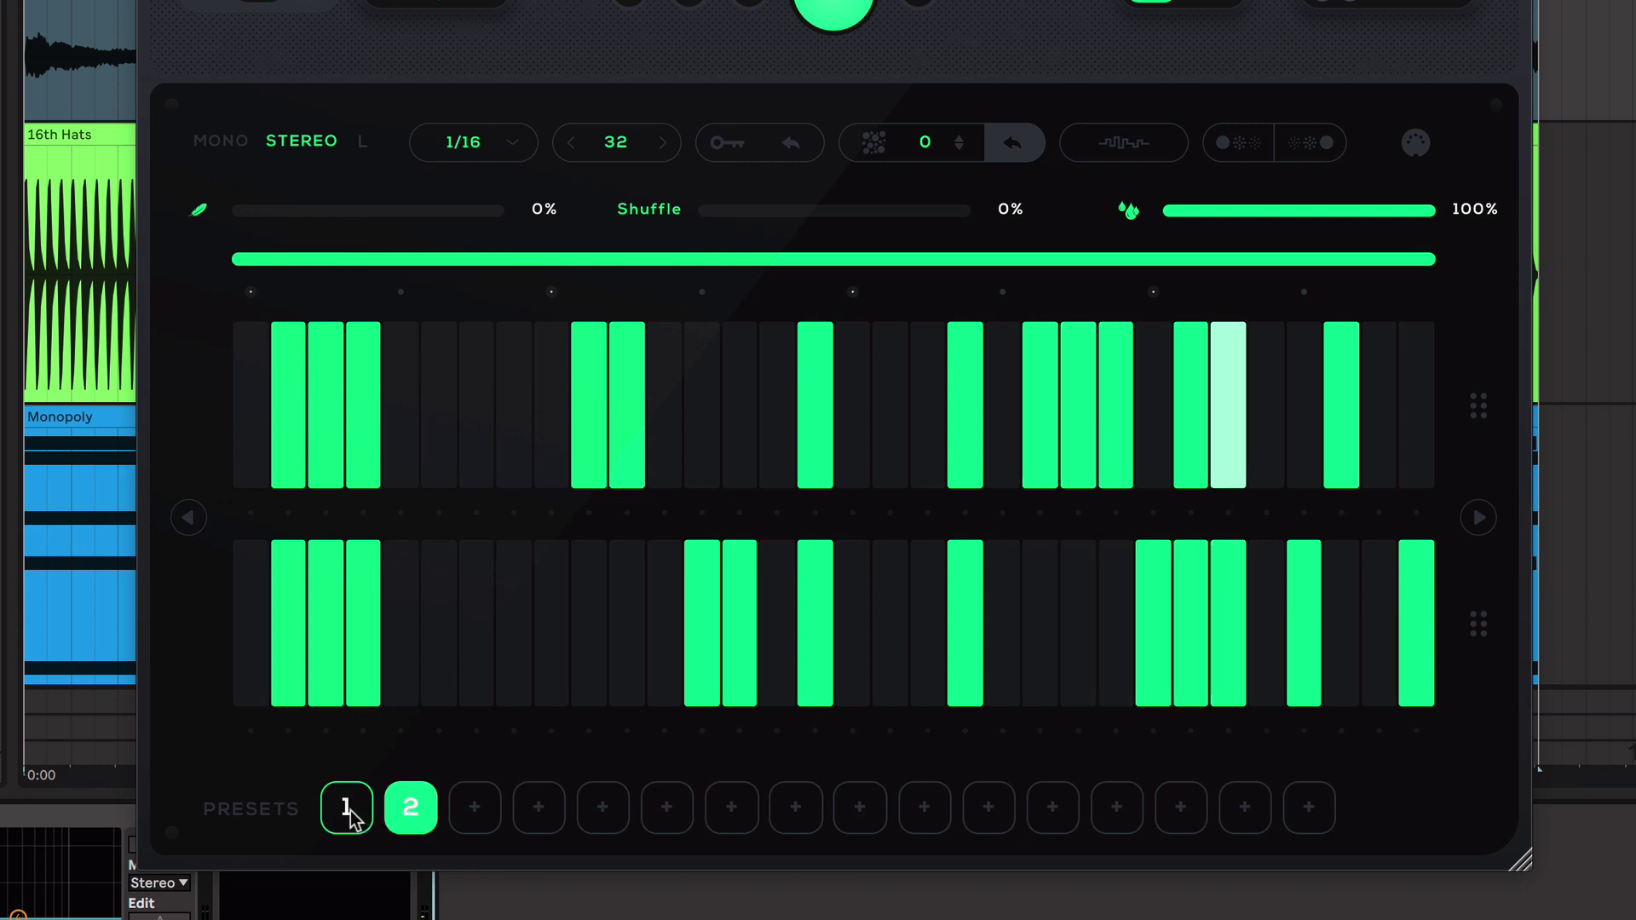
left_click(347, 807)
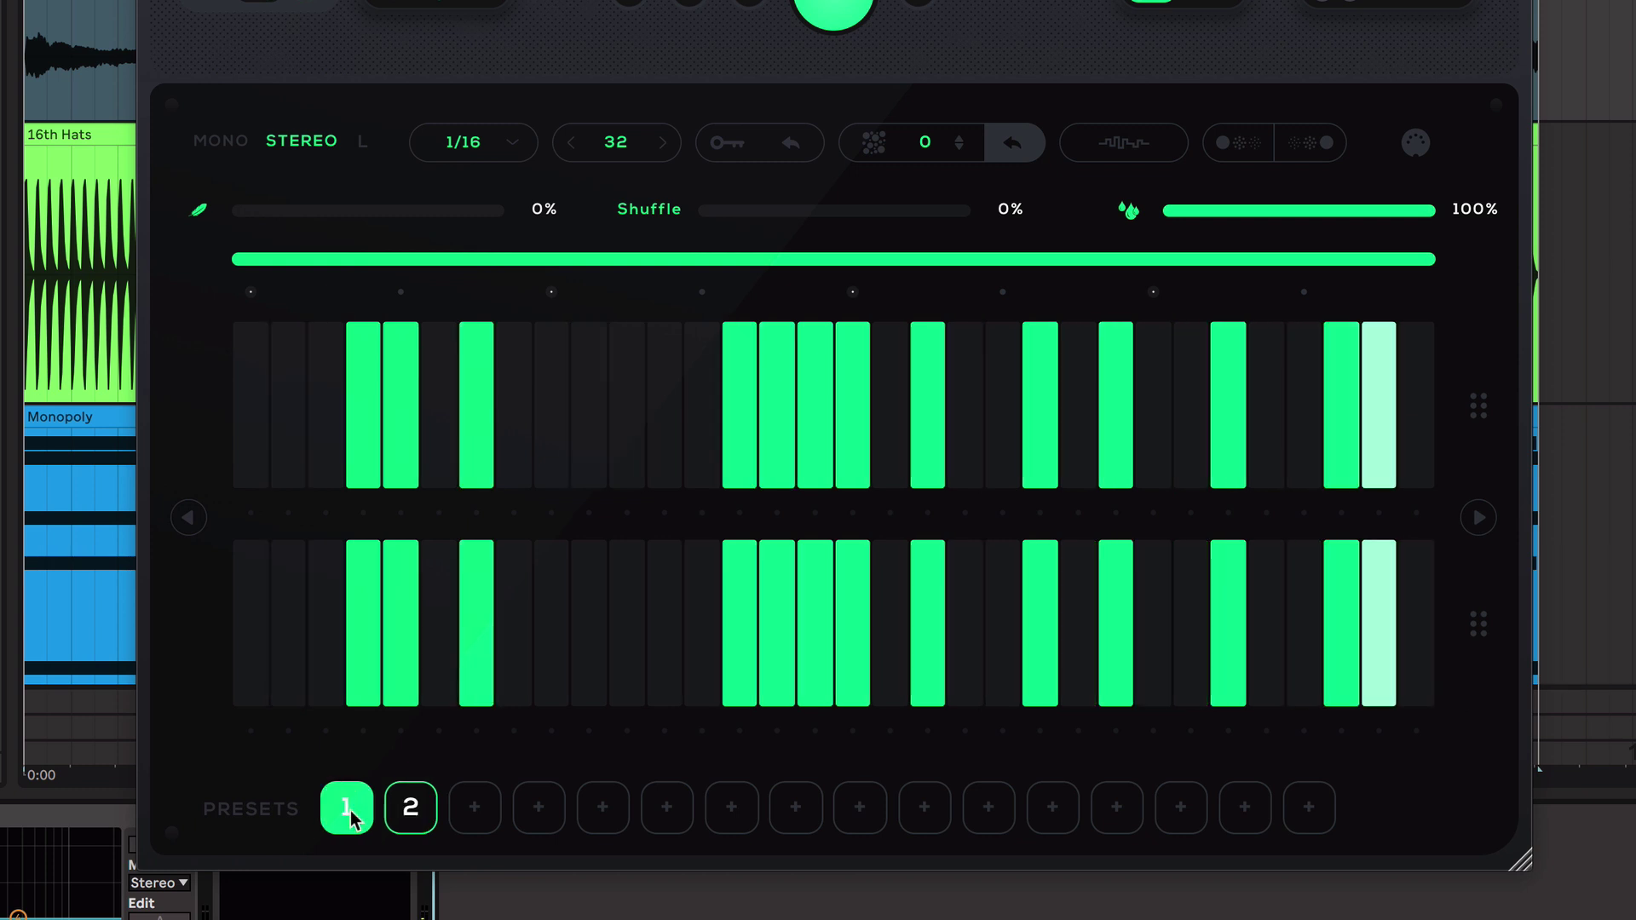
left_click(416, 812)
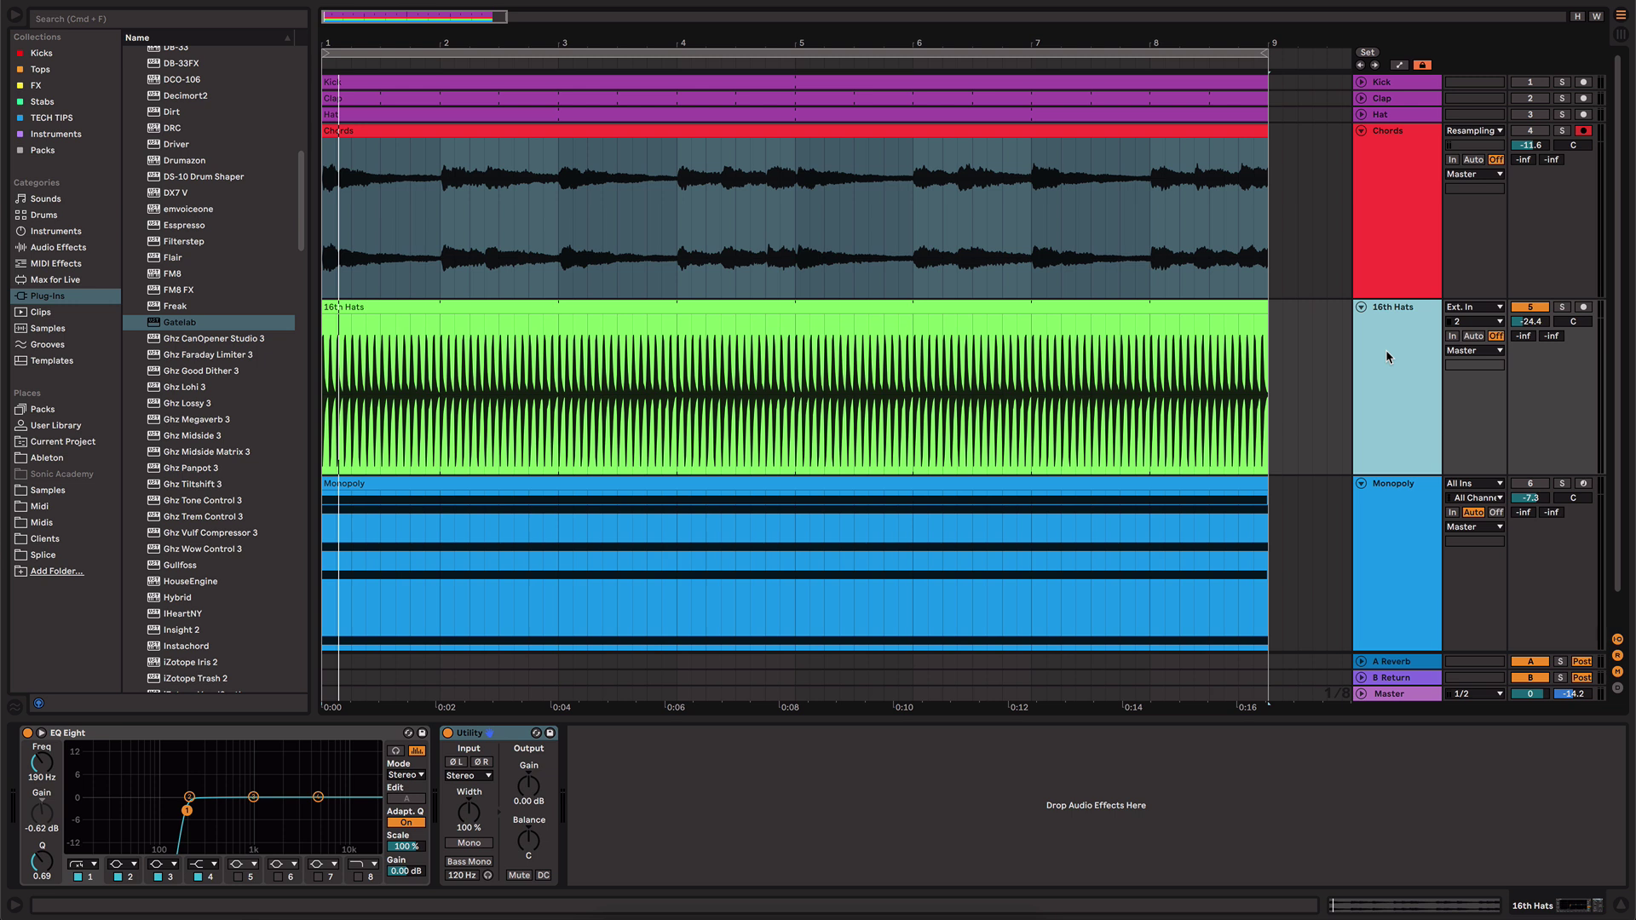
- Play the loop and raise the 16th Hats track volume to -22.1 dB
key("space")
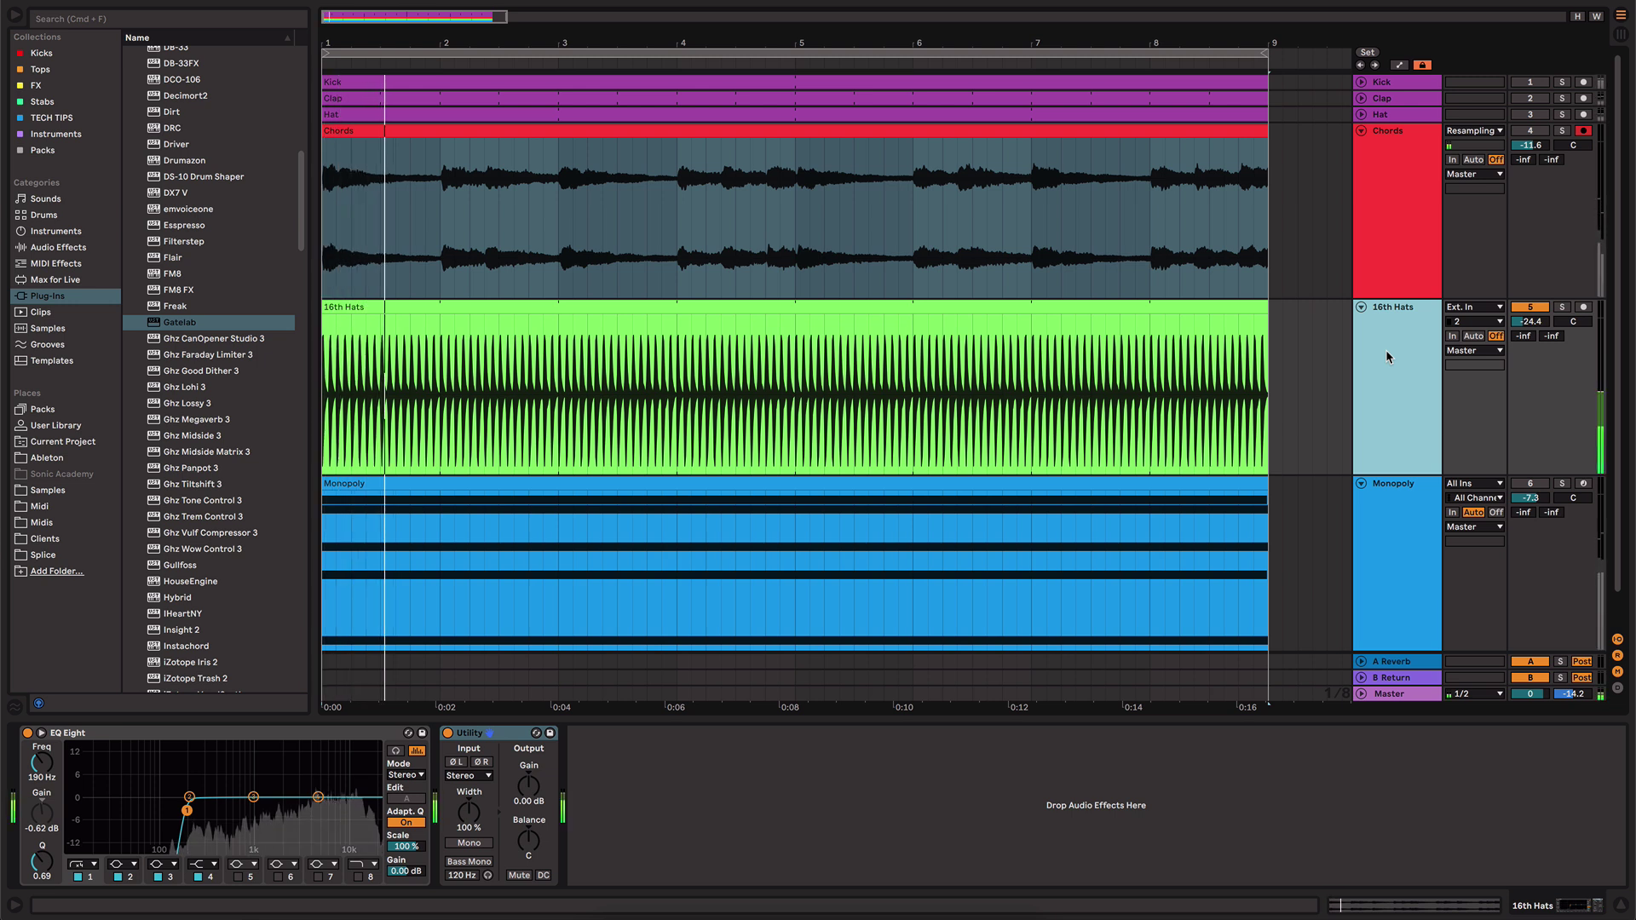
left_click_drag(1530, 322, 1530, 313)
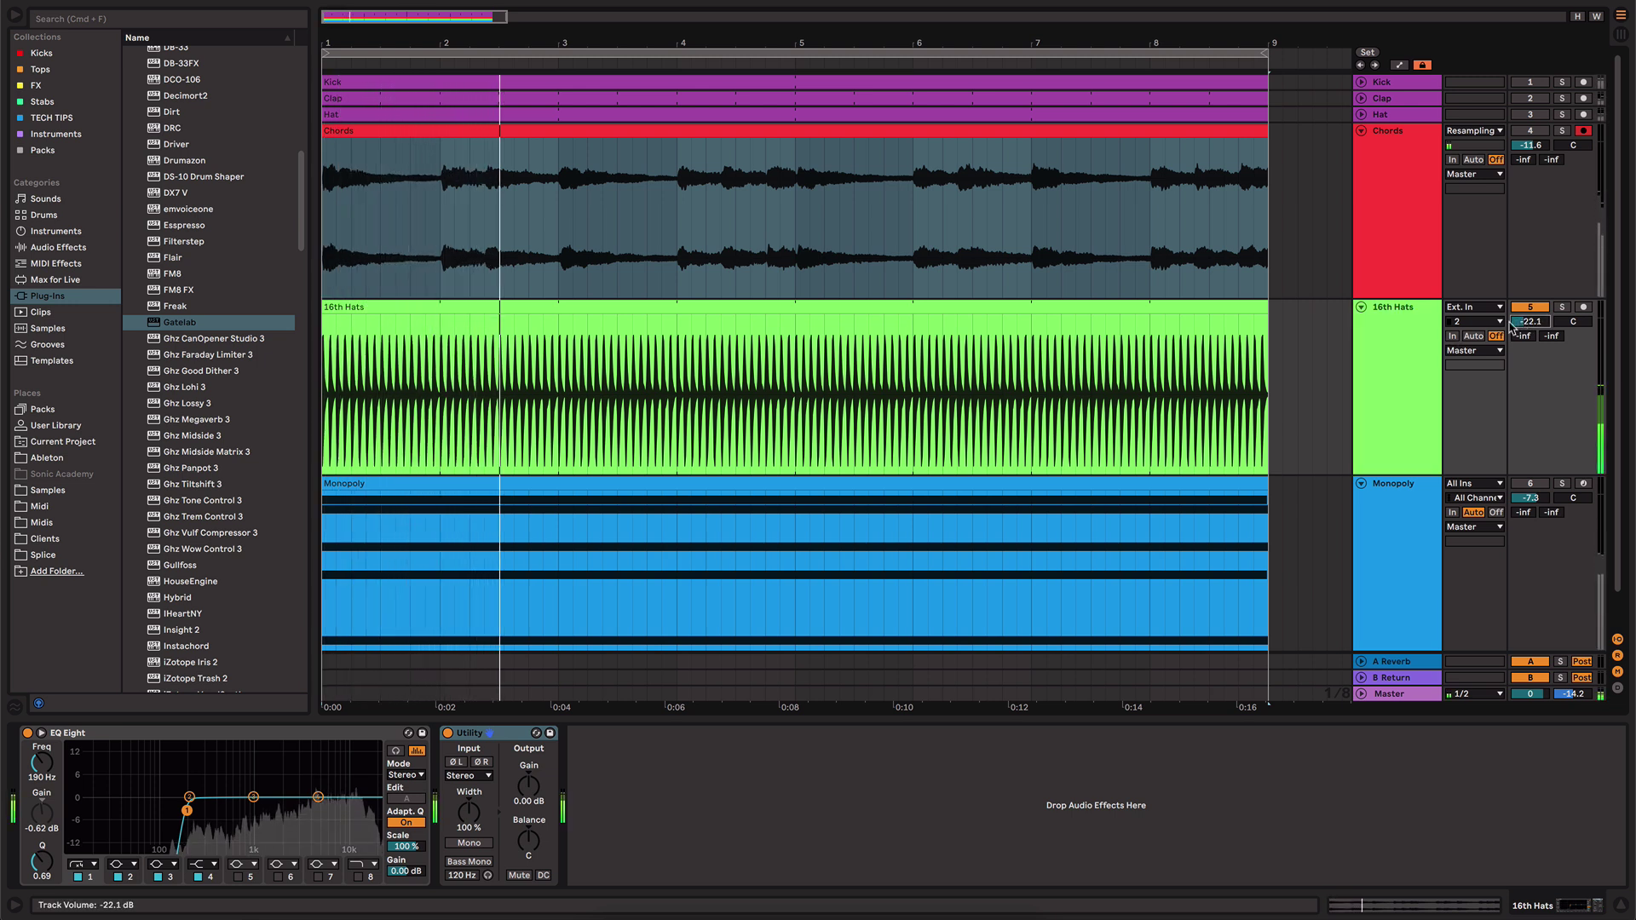
left_click(1388, 366)
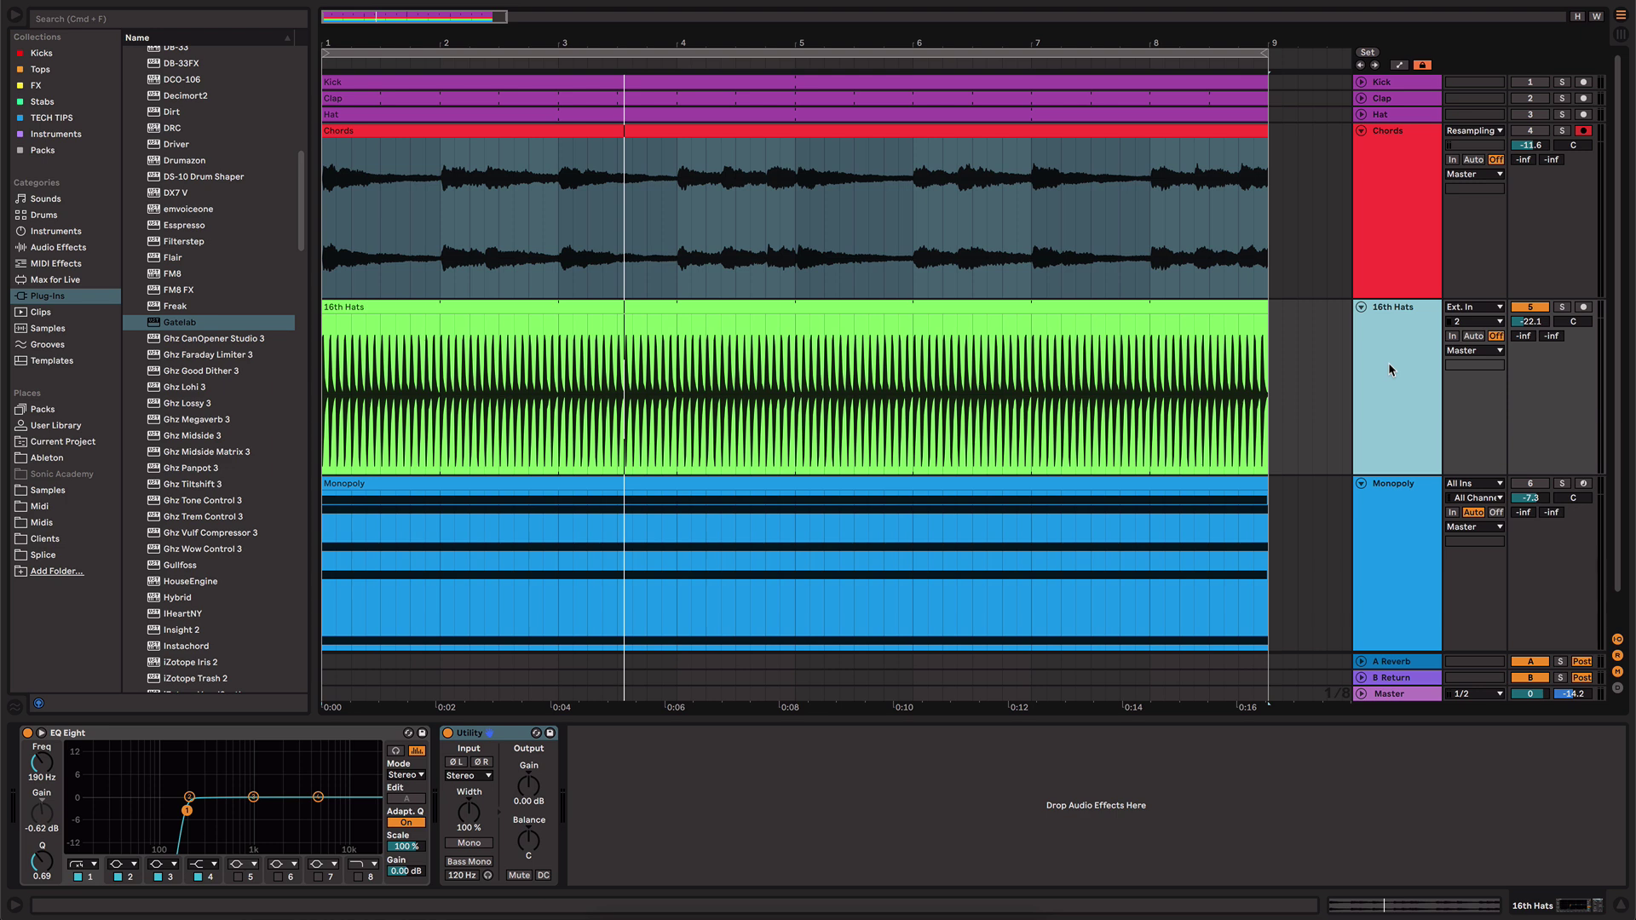
- Add Gatelab to the 16th Hats track, set it to variable step levels and generate a pattern to audition
left_click_drag(175, 324, 653, 792)
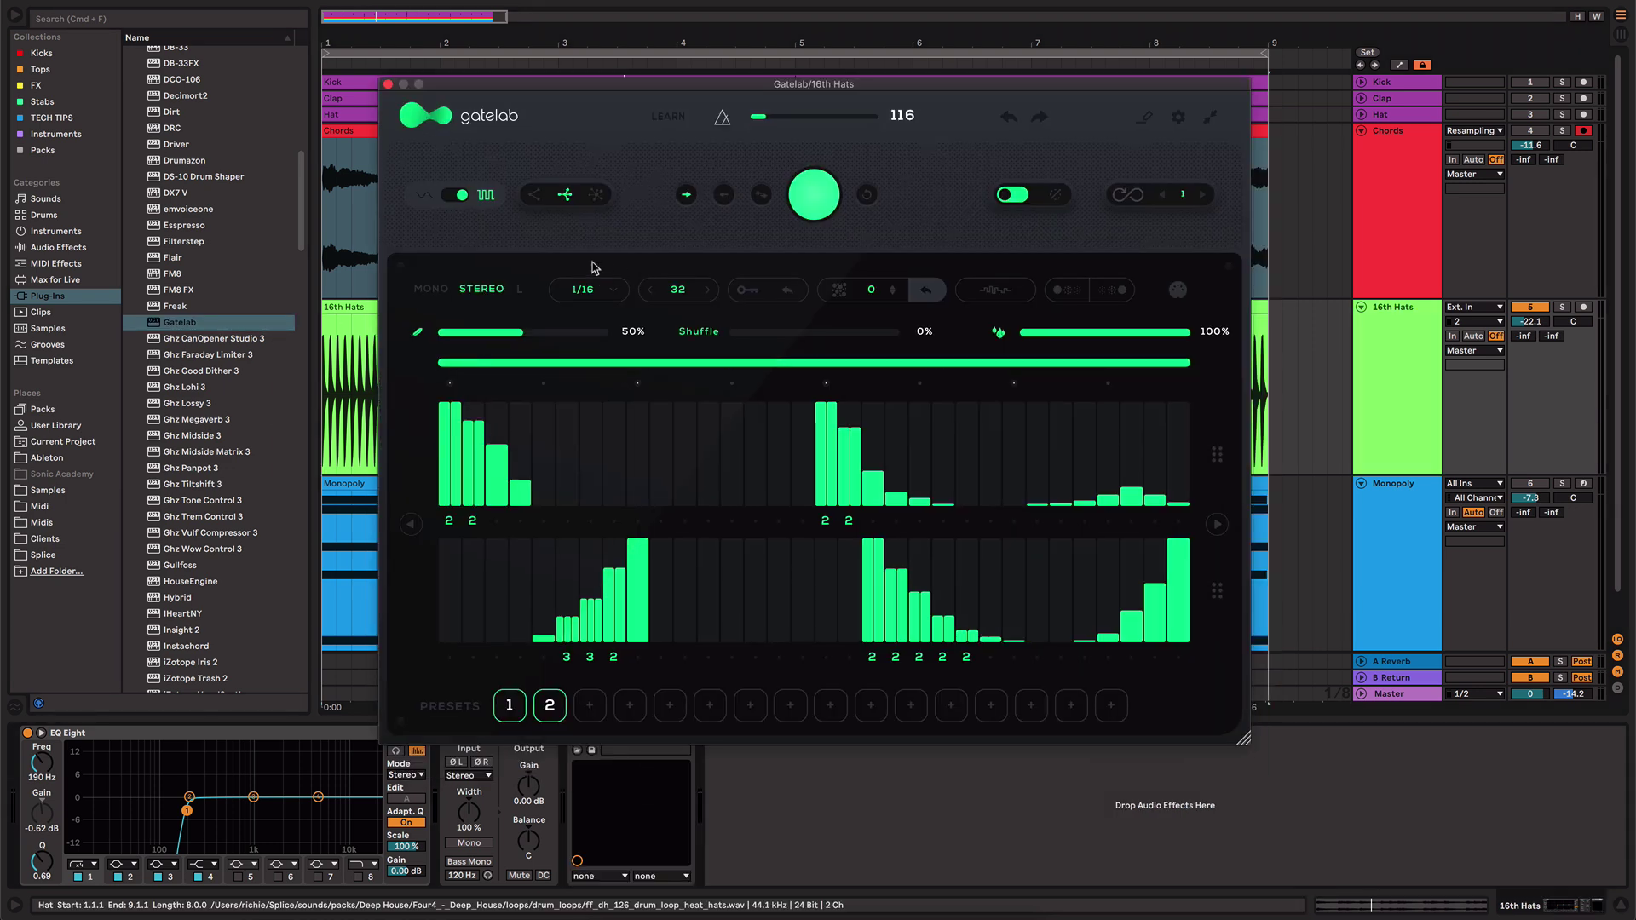
left_click(452, 196)
left_click(814, 195)
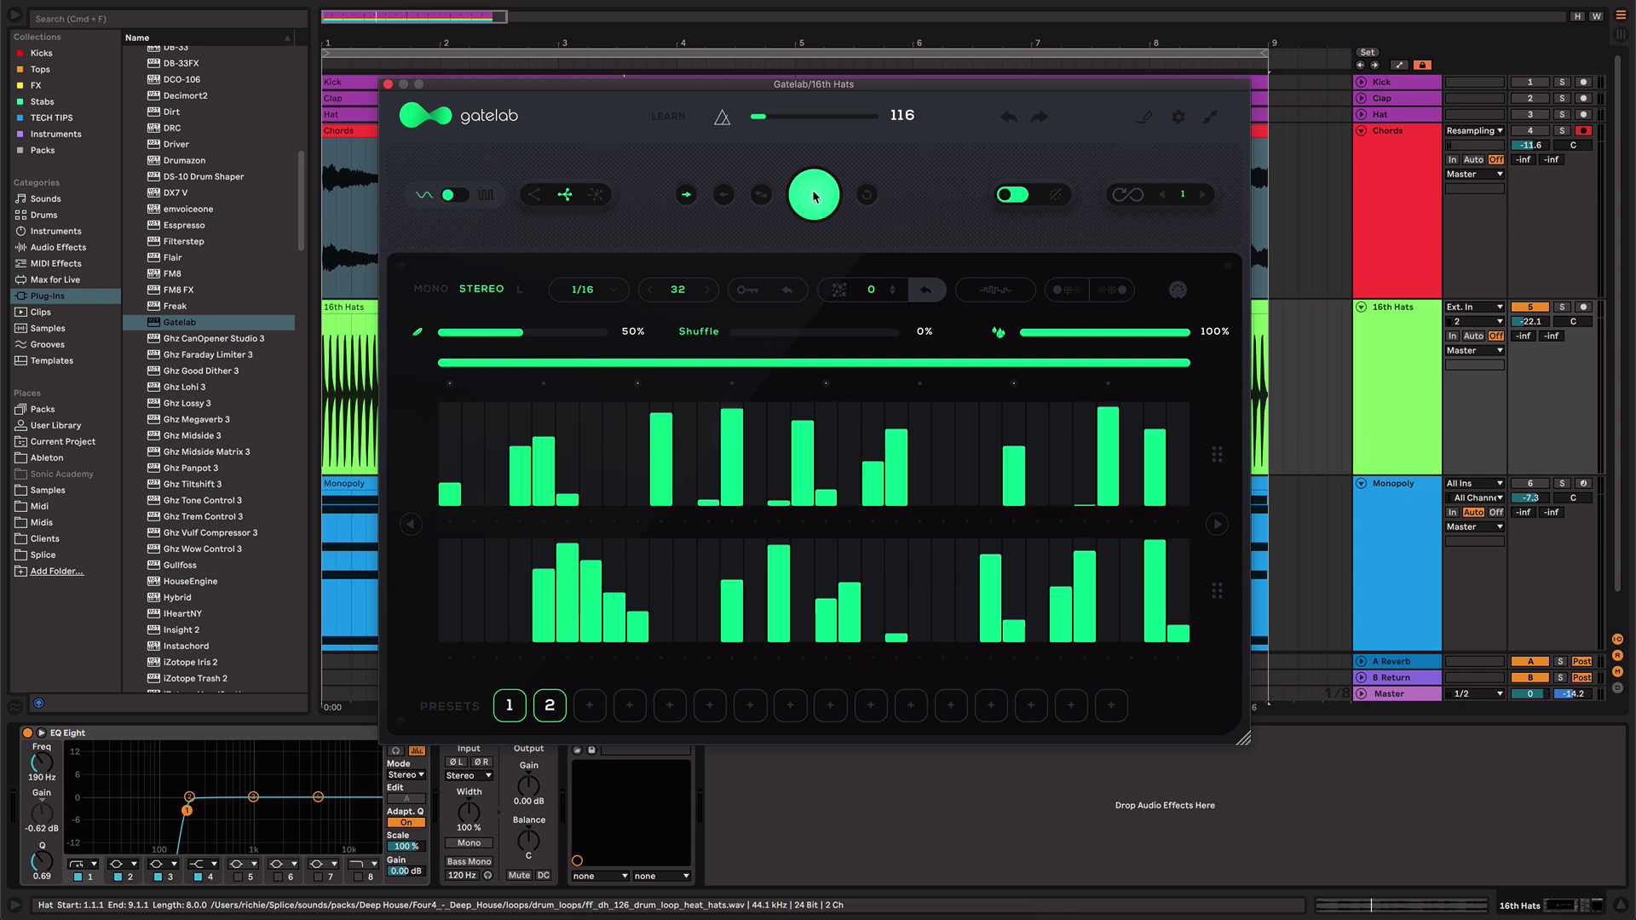
key("space")
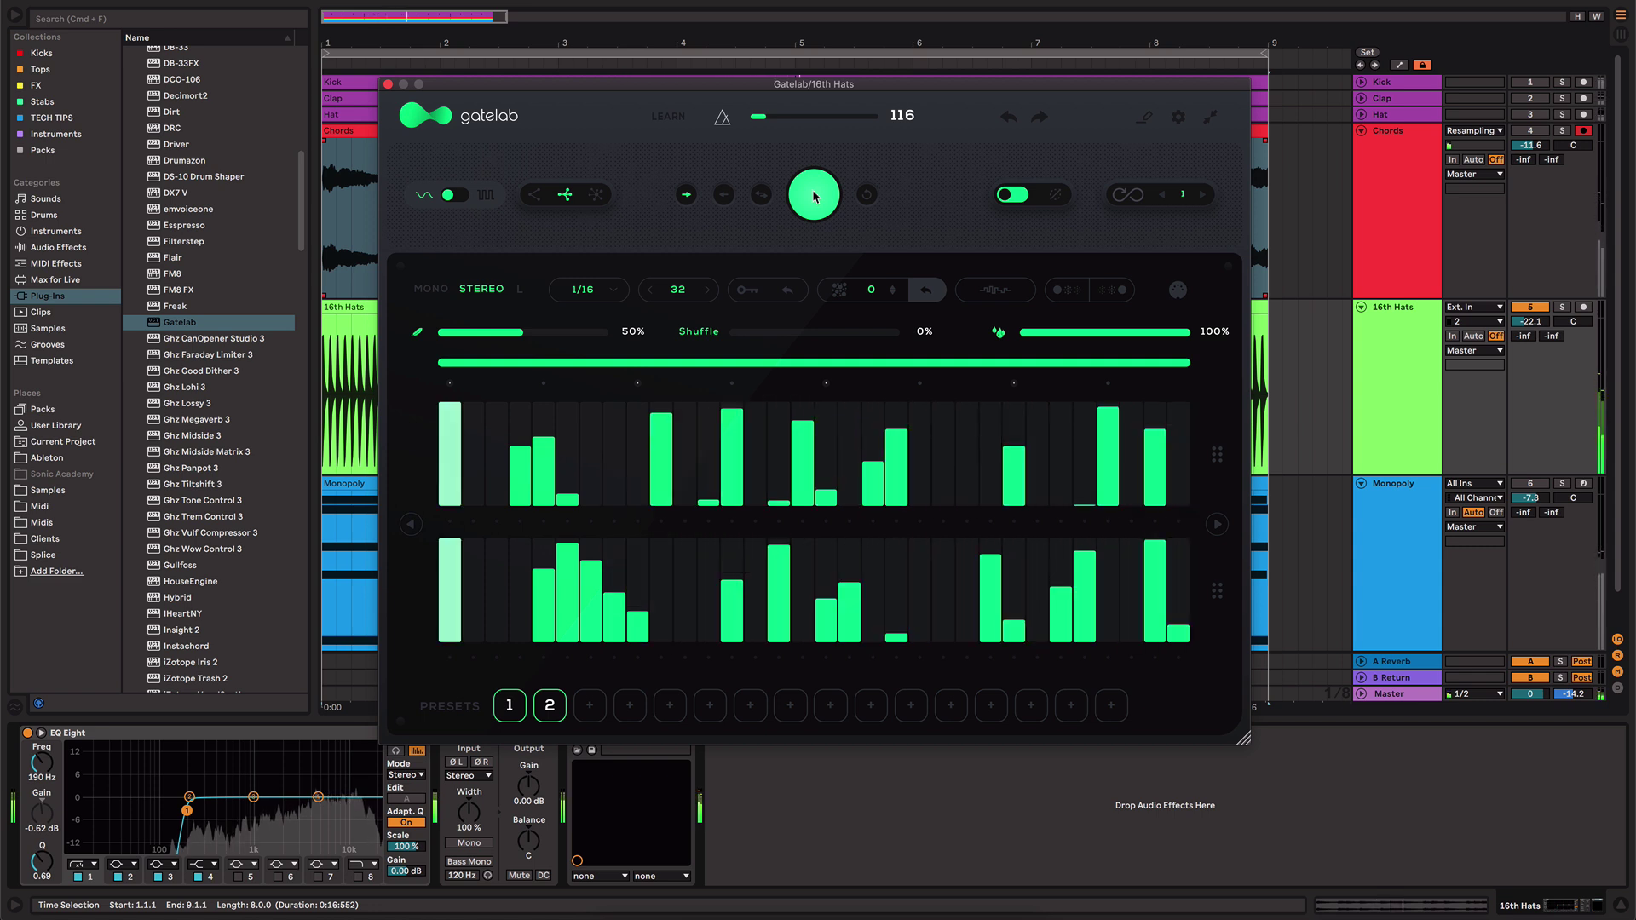
left_click(814, 195)
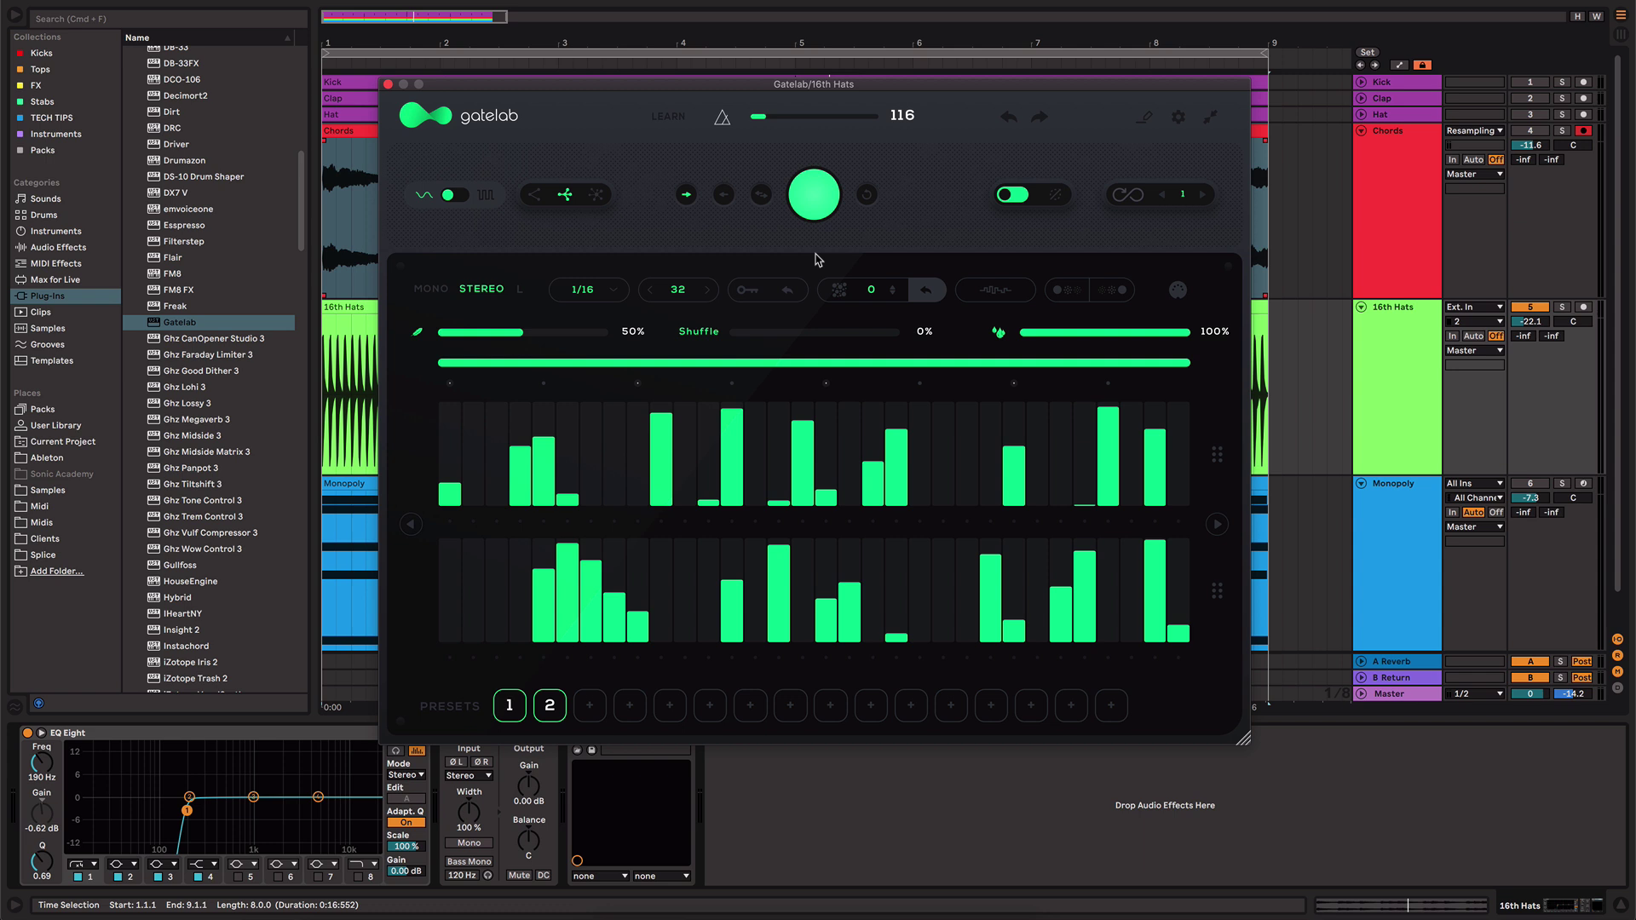
- Switch the gate to Mono and draw varied levels across the first nine steps, with step 1 near full height
left_click(432, 289)
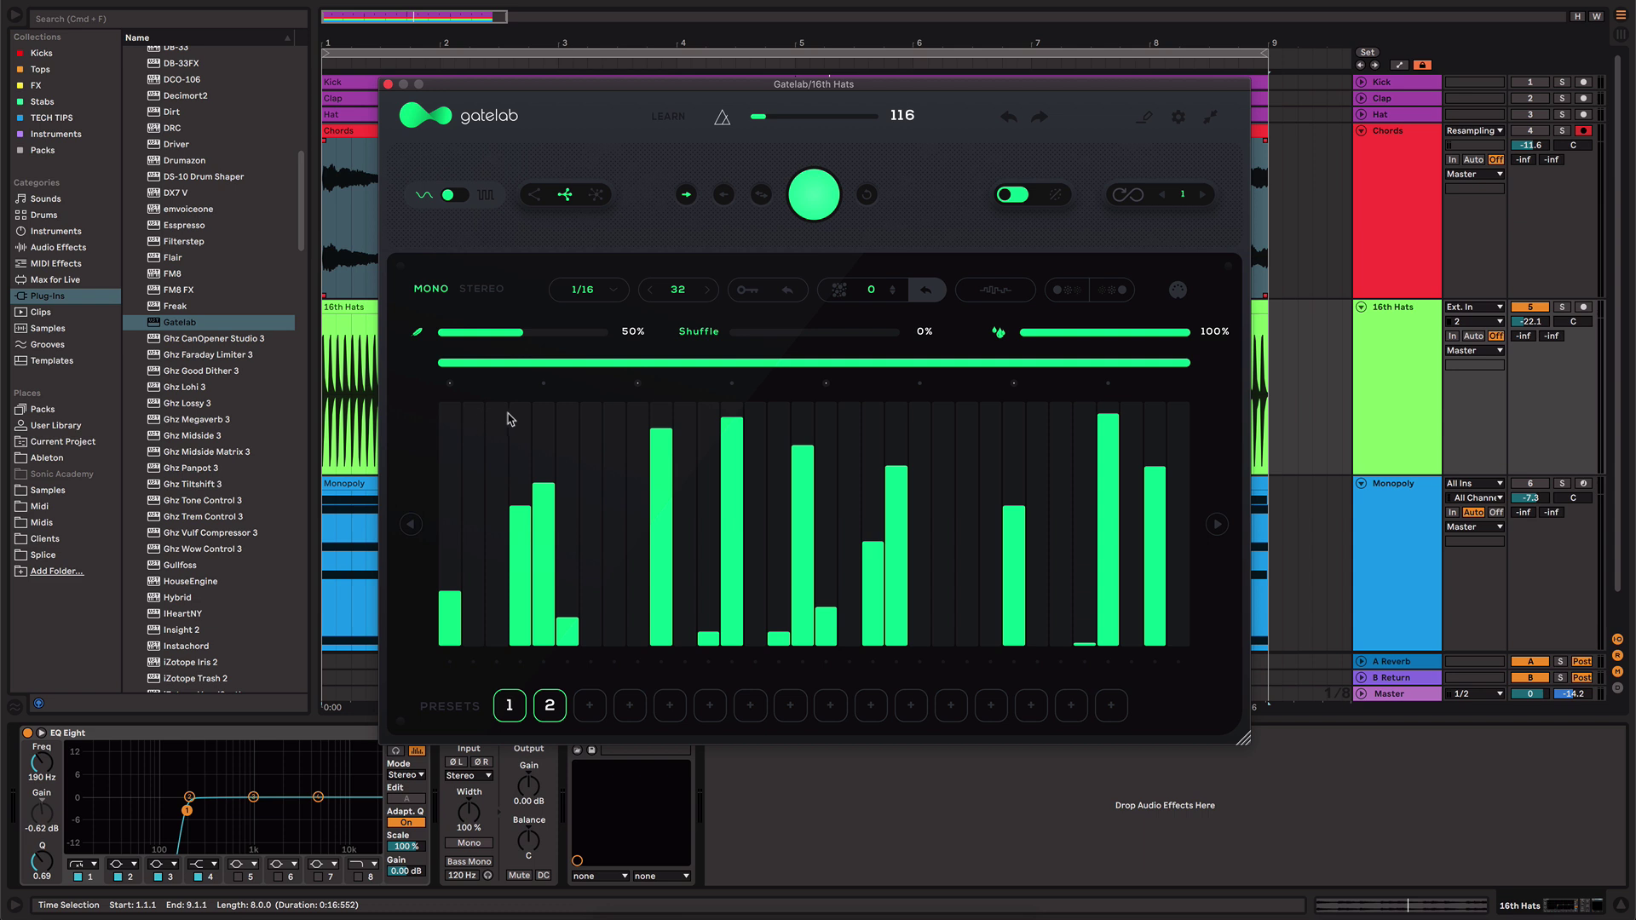
left_click_drag(453, 592, 451, 407)
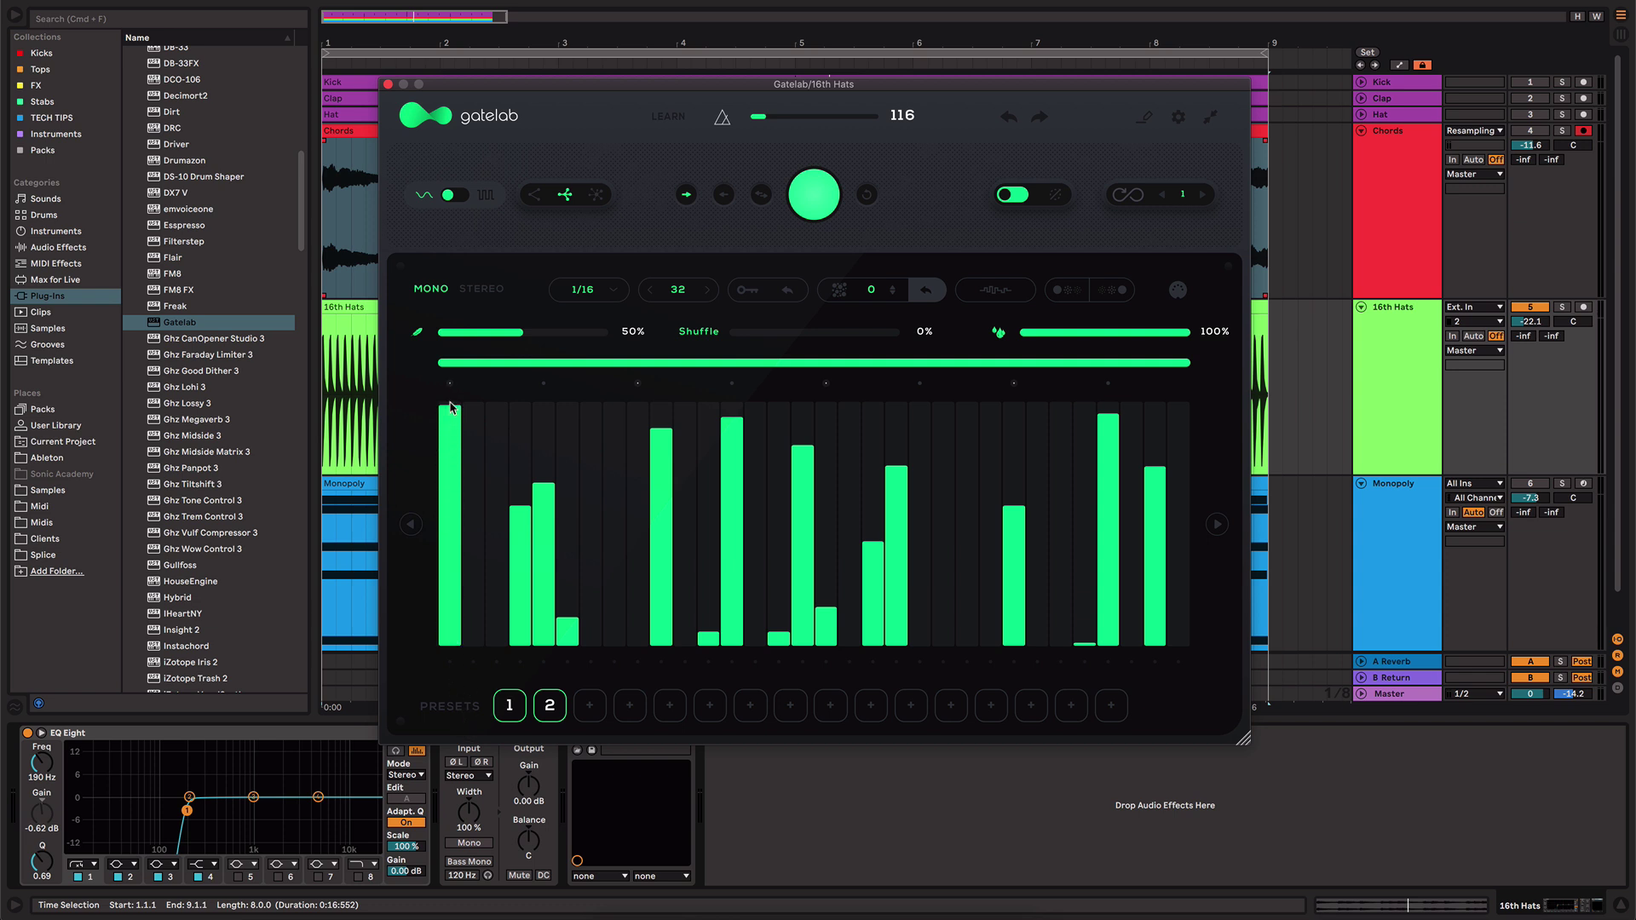
mouse_move(465, 464)
left_mouse_down()
mouse_move(481, 486)
mouse_move(499, 443)
left_mouse_up()
left_click_drag(521, 524, 523, 552)
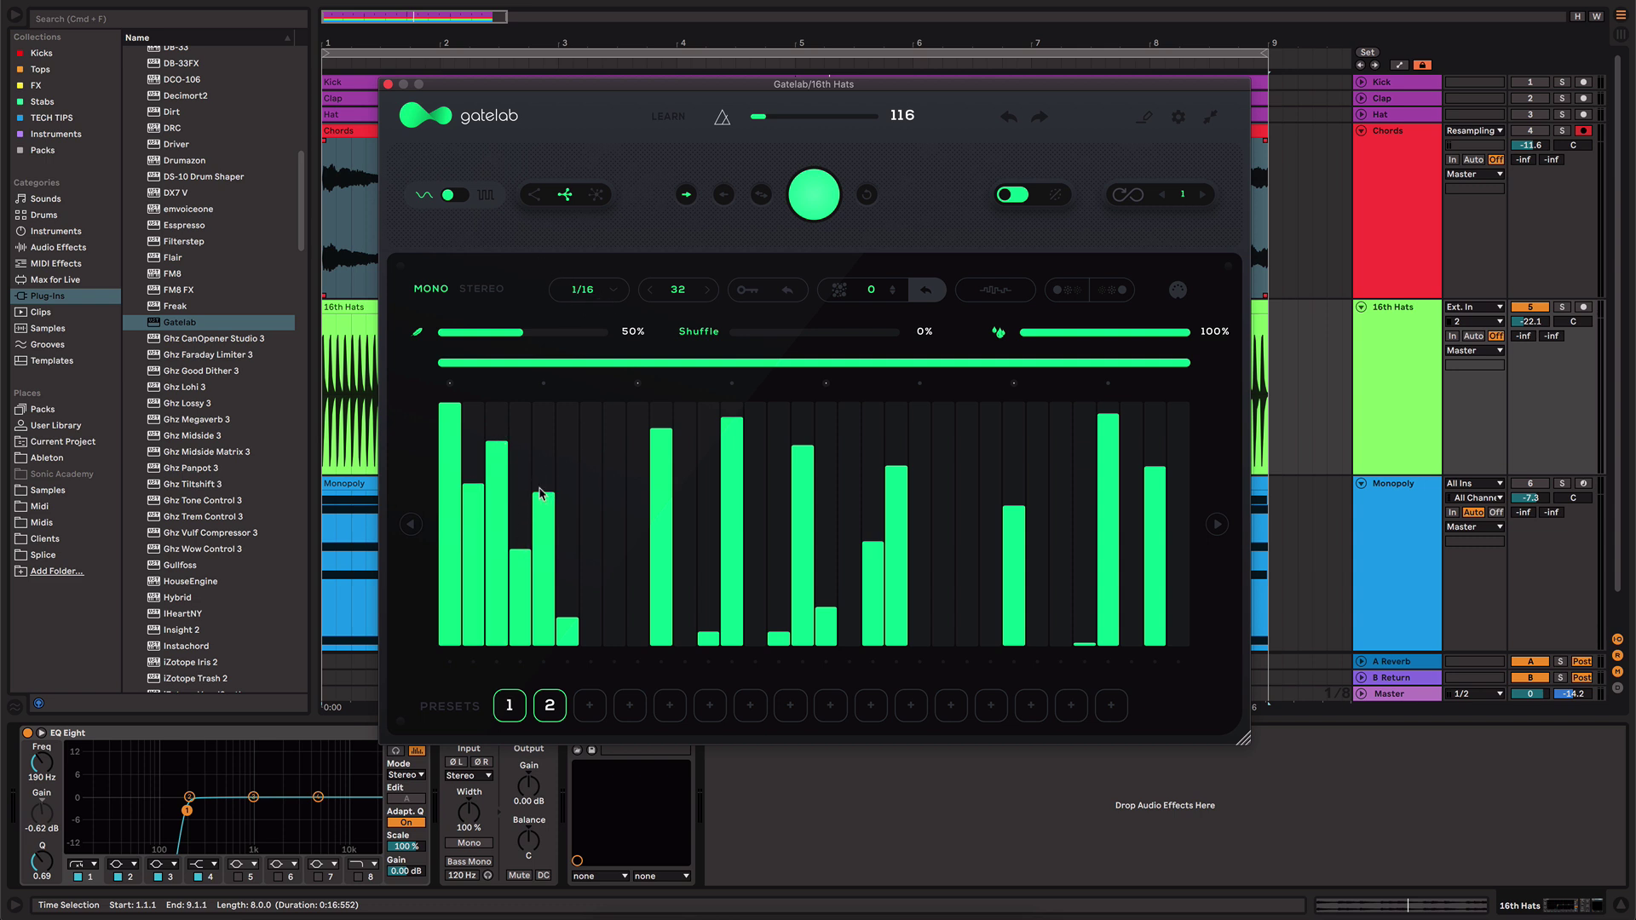
mouse_move(567, 511)
left_mouse_down()
mouse_move(566, 444)
mouse_move(603, 530)
mouse_move(635, 494)
mouse_move(636, 440)
left_mouse_up()
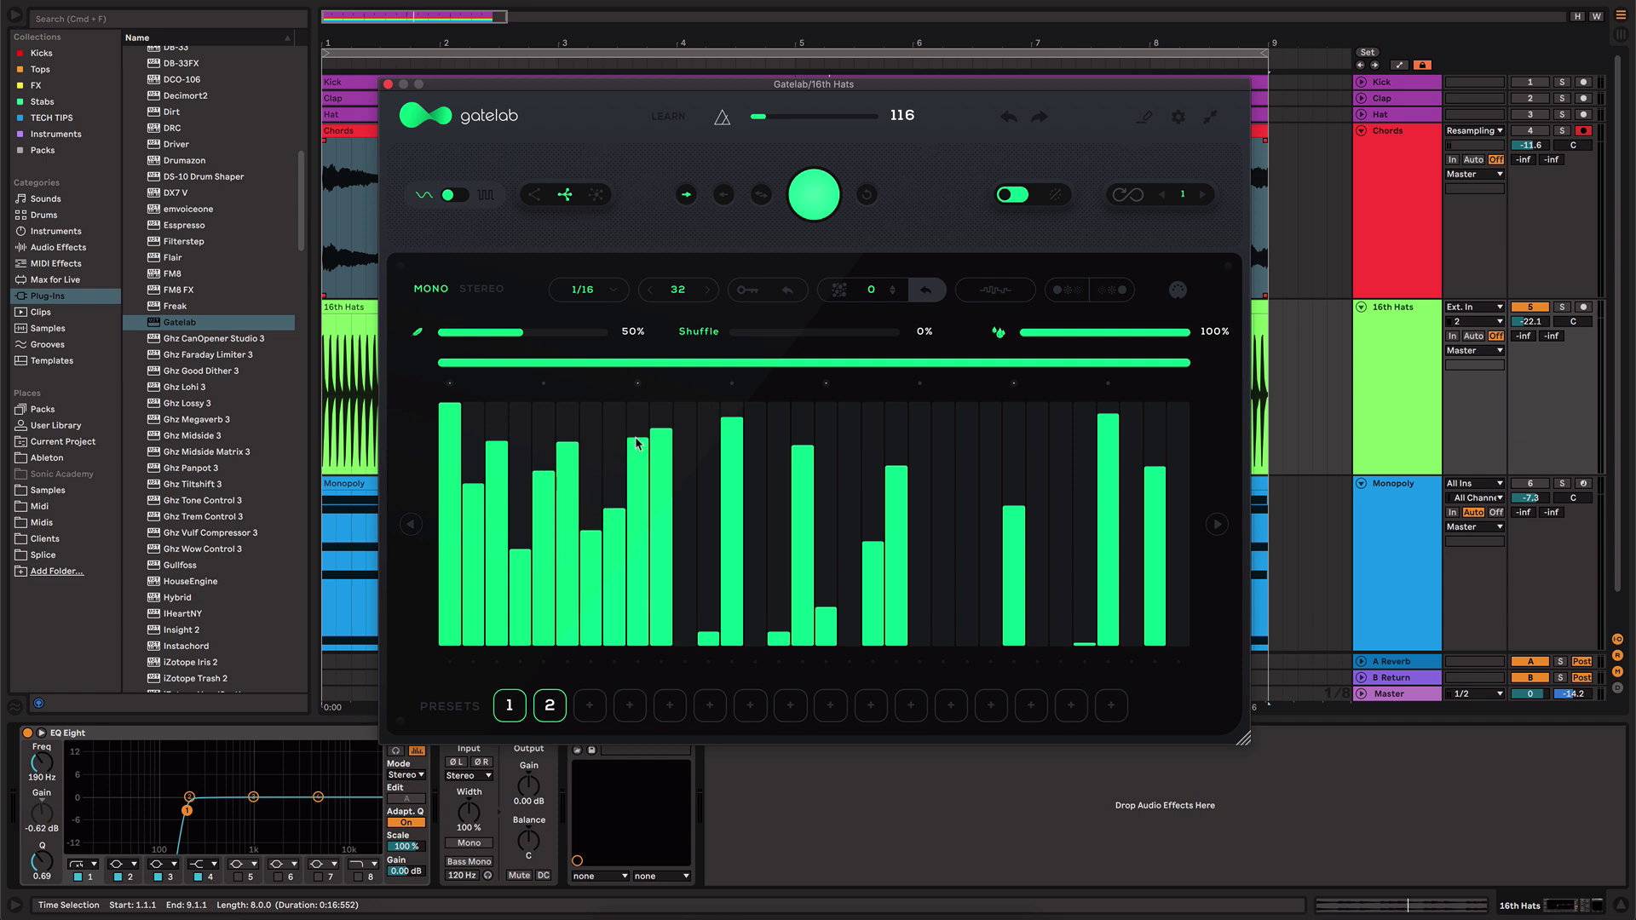
- While the loop plays, draw levels over the remaining steps up to 32 and vary their heights
key("space")
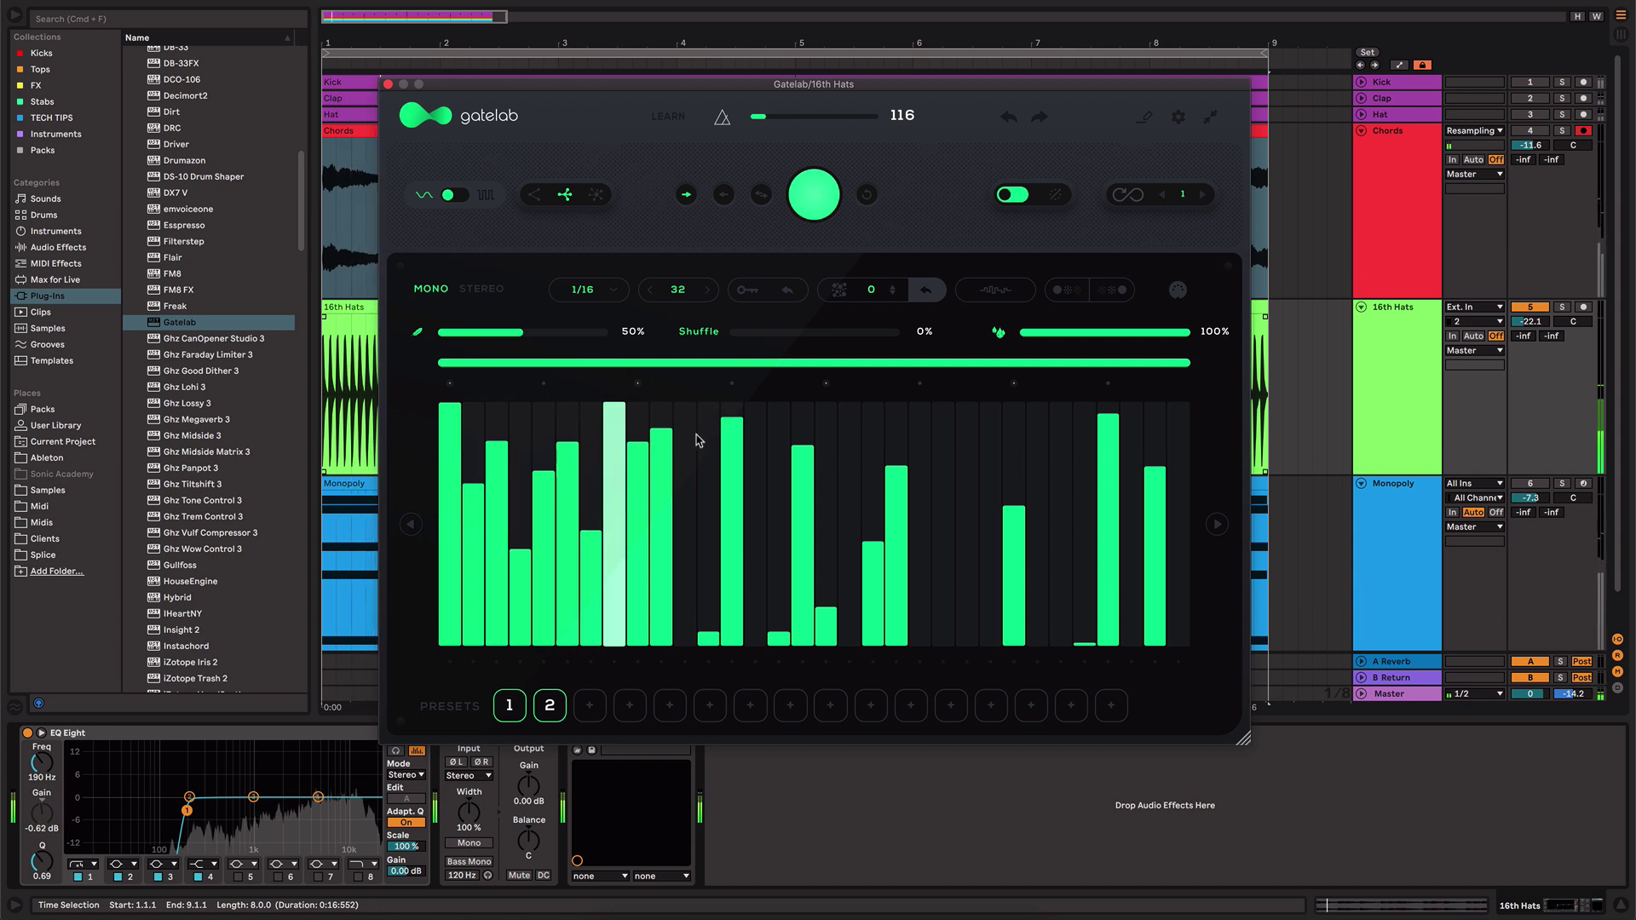
mouse_move(681, 514)
left_mouse_down()
mouse_move(738, 540)
mouse_move(1209, 504)
left_mouse_up()
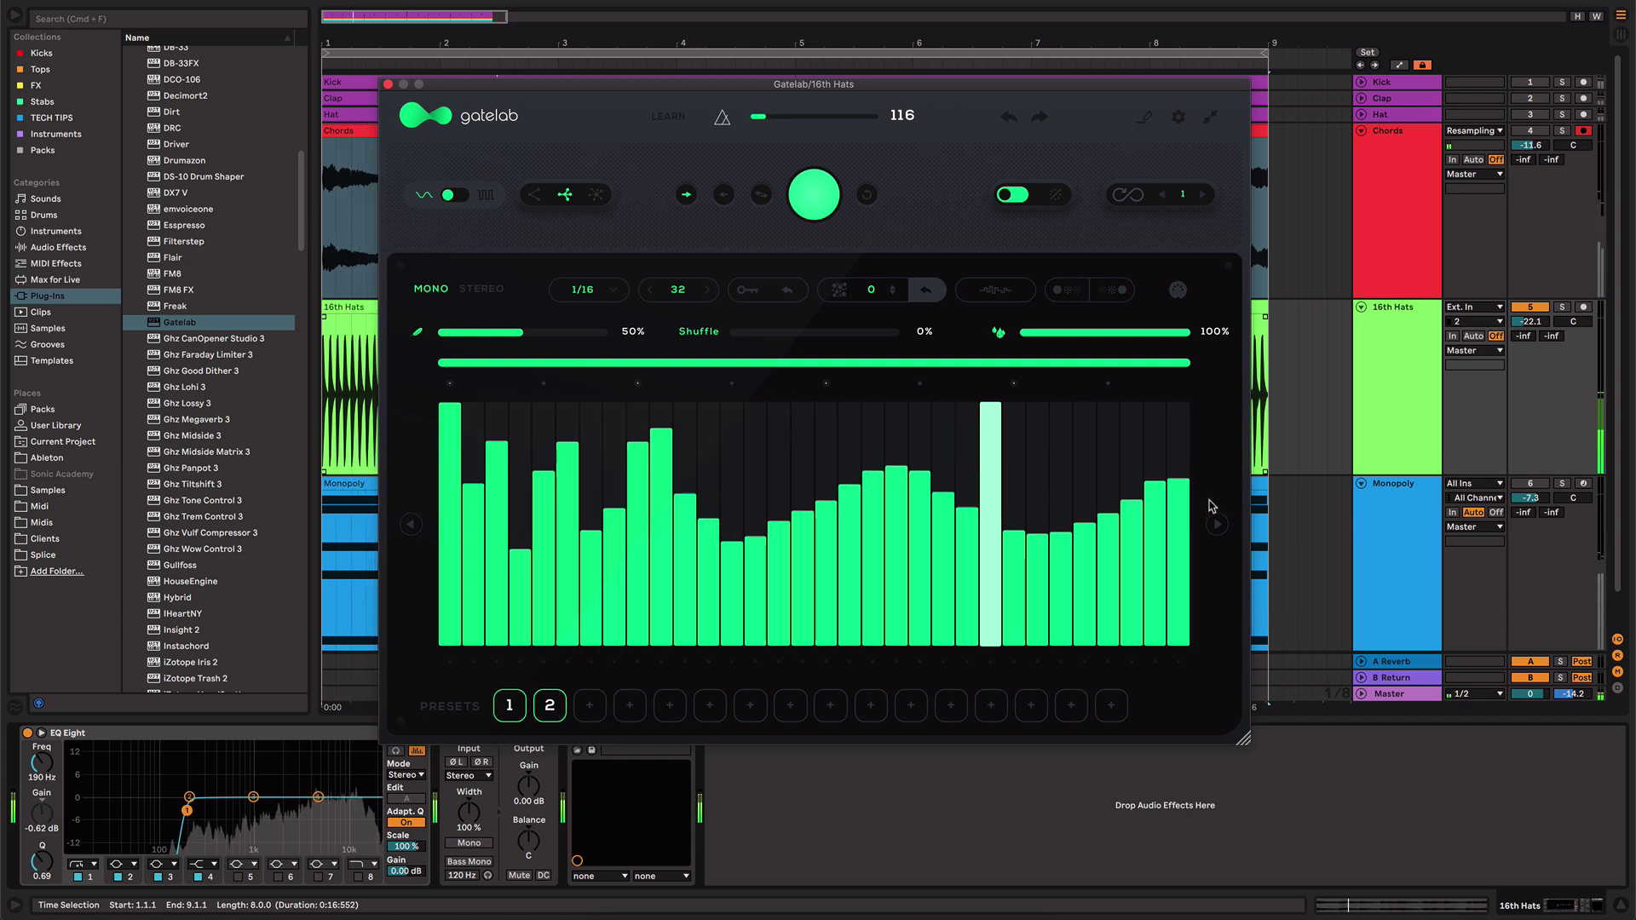
left_click_drag(825, 449, 723, 444)
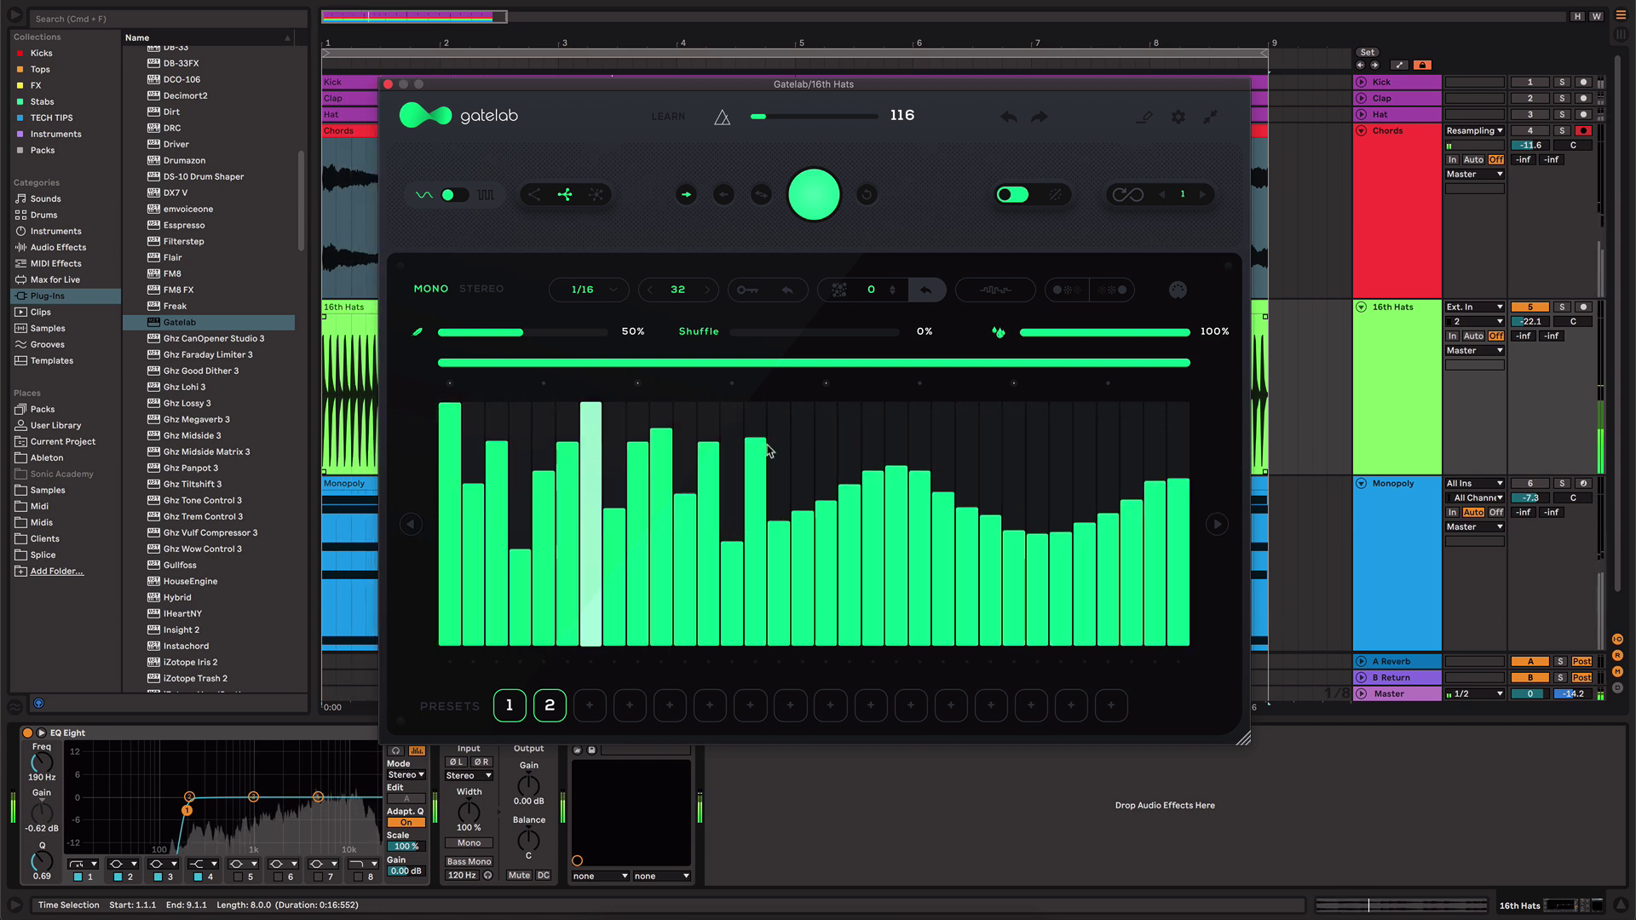
left_click_drag(945, 447, 1158, 481)
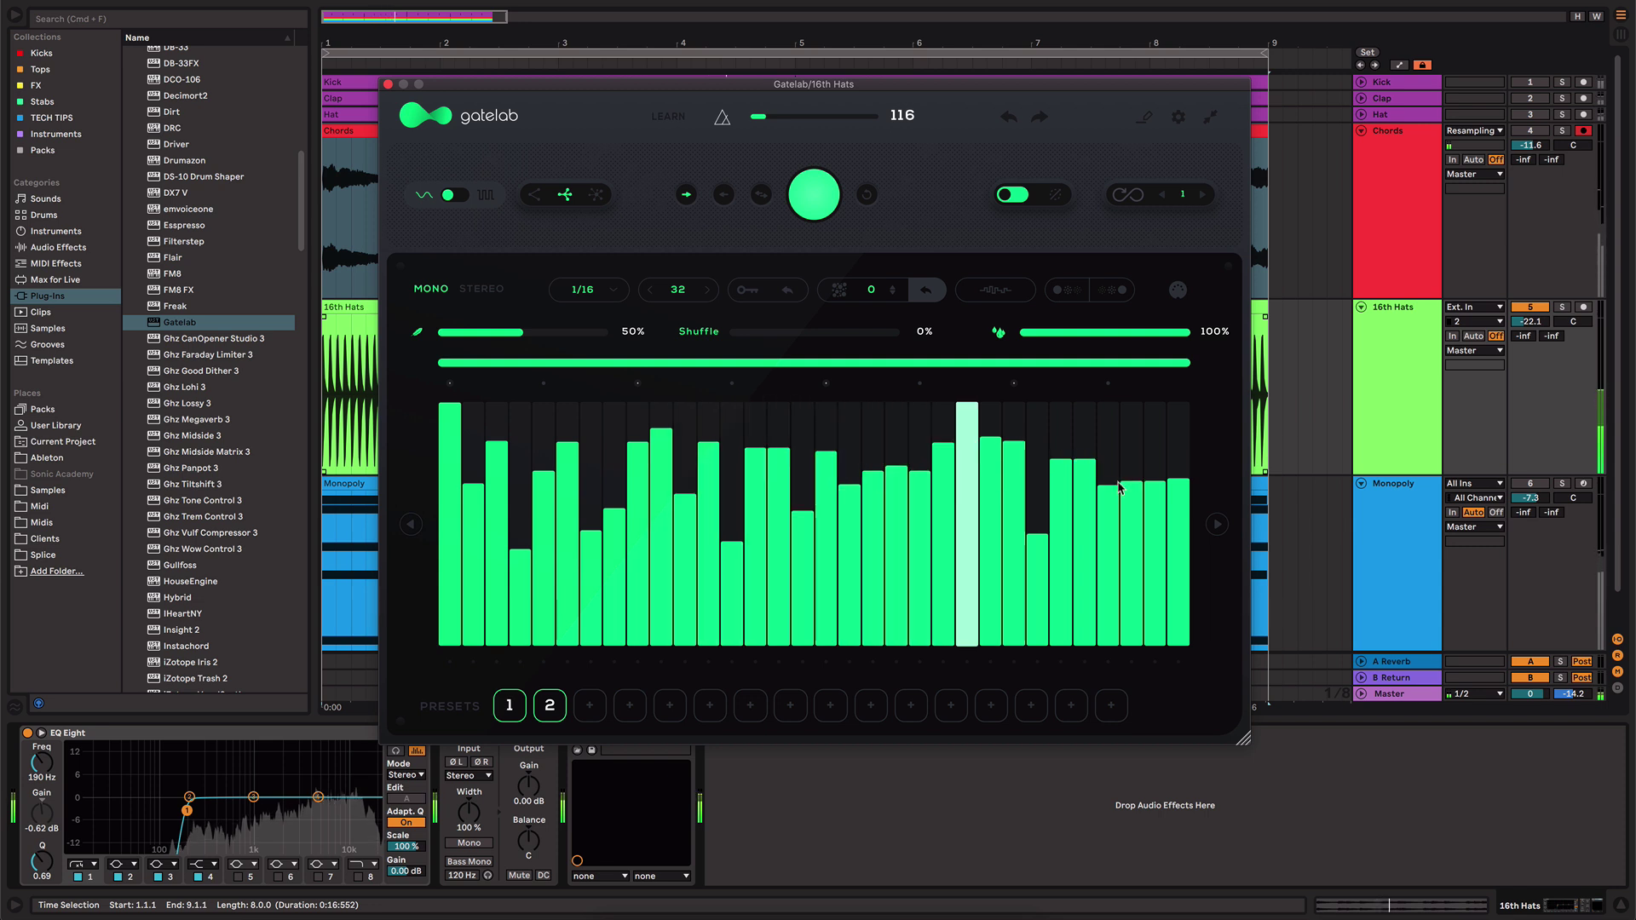
- Refine individual step levels, raising steps 24 and 29 and lowering steps 9, 12, 19, 21, 25 and 32
left_click(1178, 430)
left_click(1154, 442)
left_click(1107, 437)
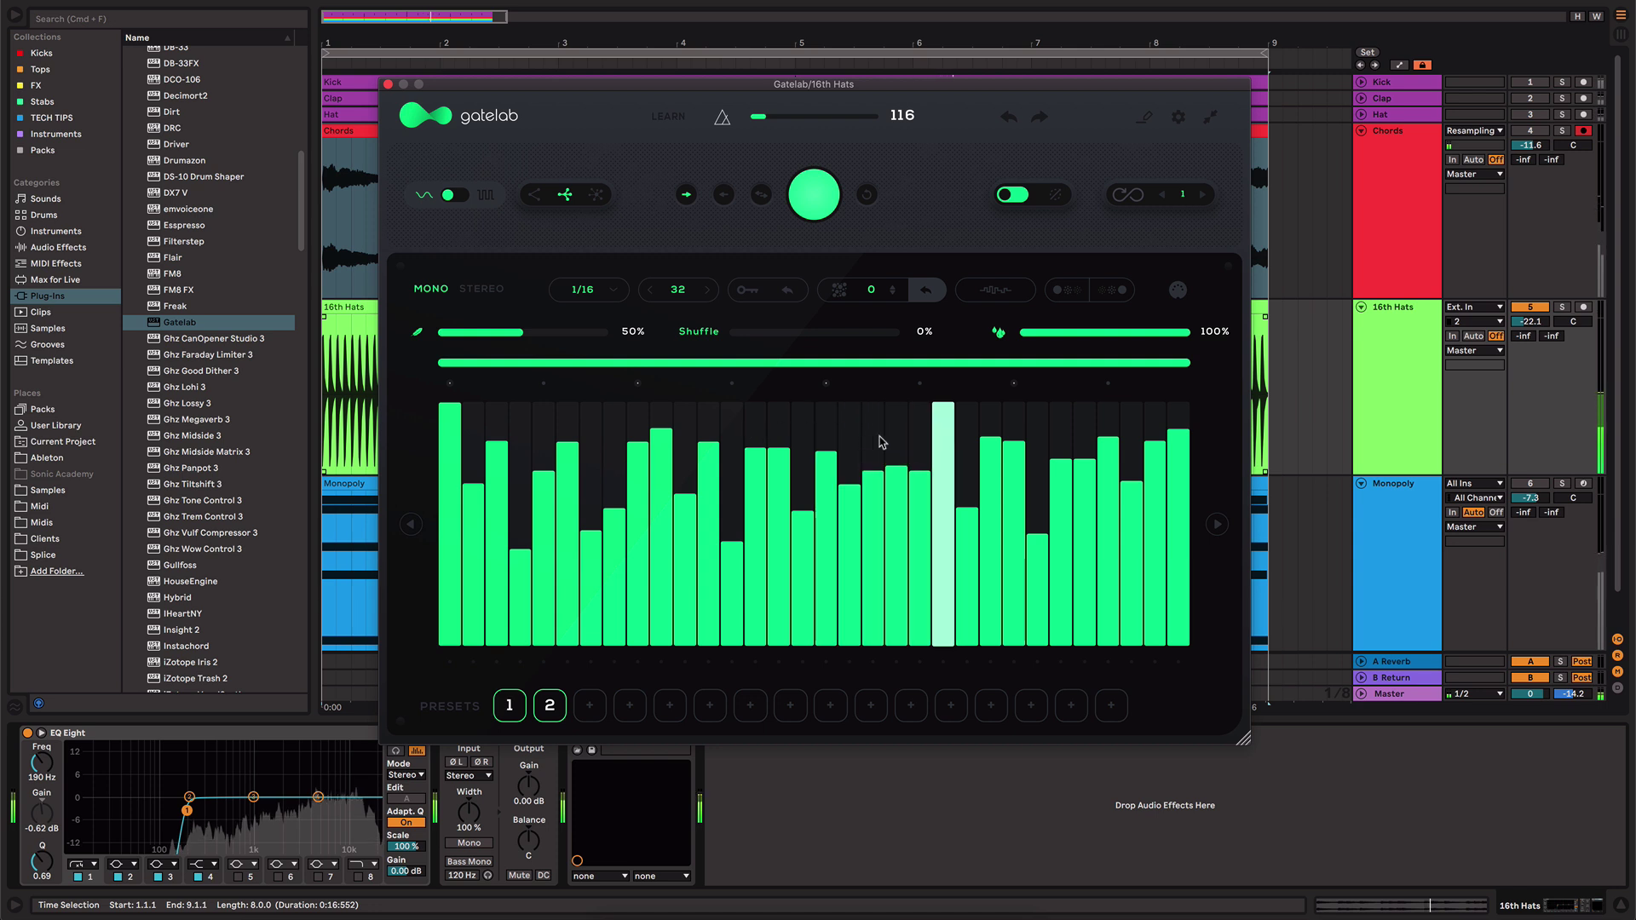
left_click(990, 415)
left_click(919, 554)
left_click_drag(875, 555, 849, 560)
left_click(709, 585)
left_click(637, 606)
left_click(1014, 612)
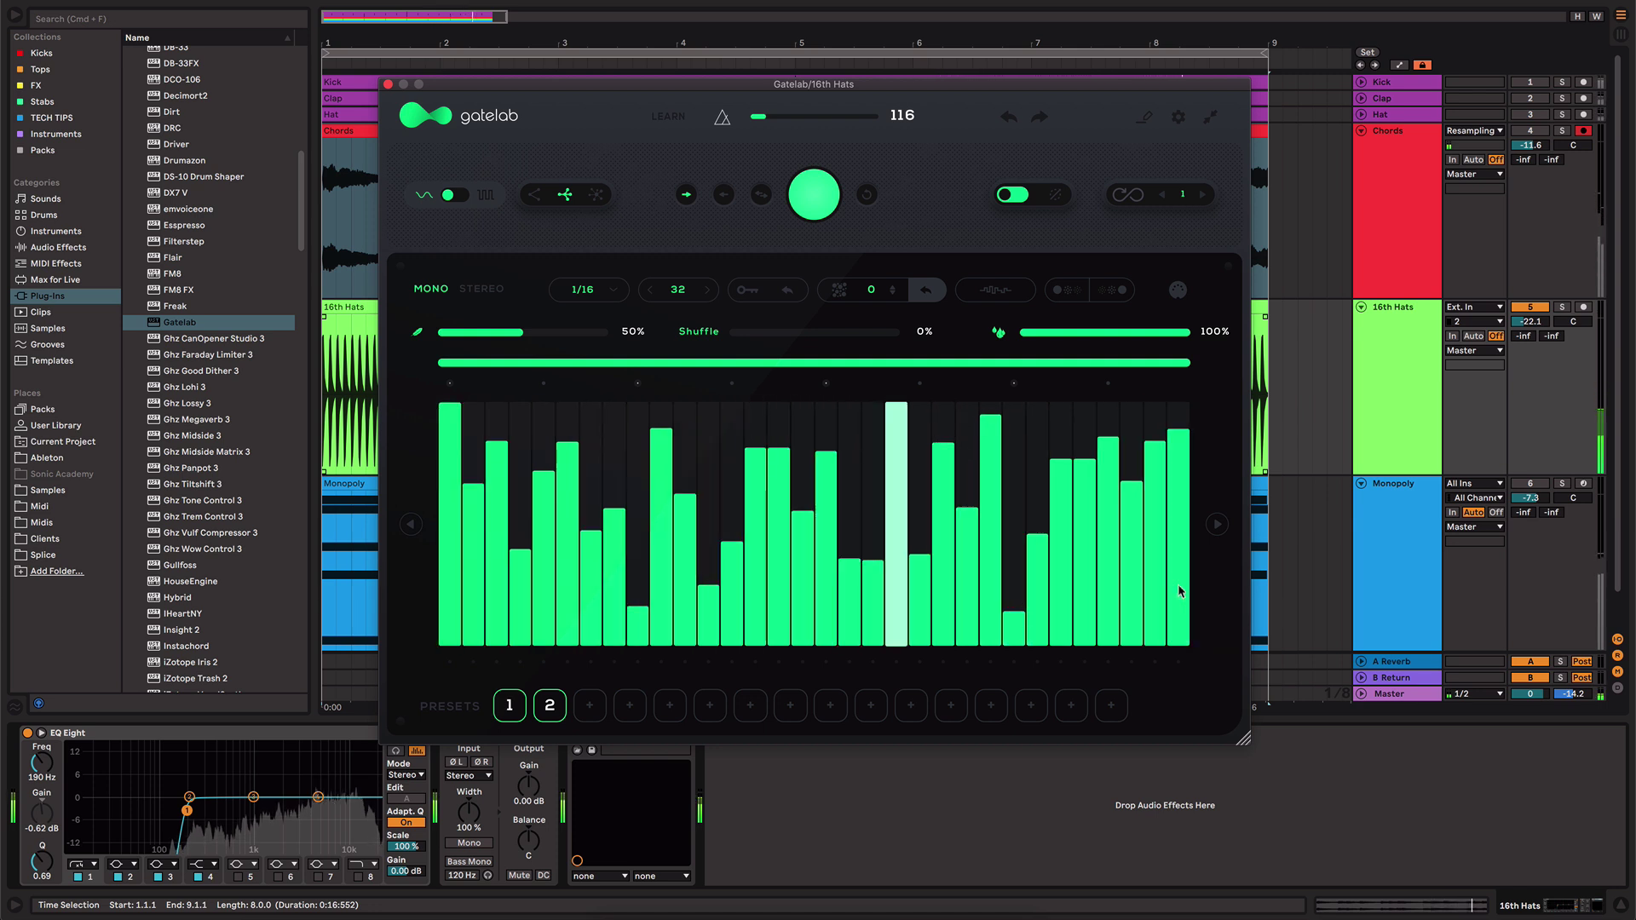
left_click(1176, 588)
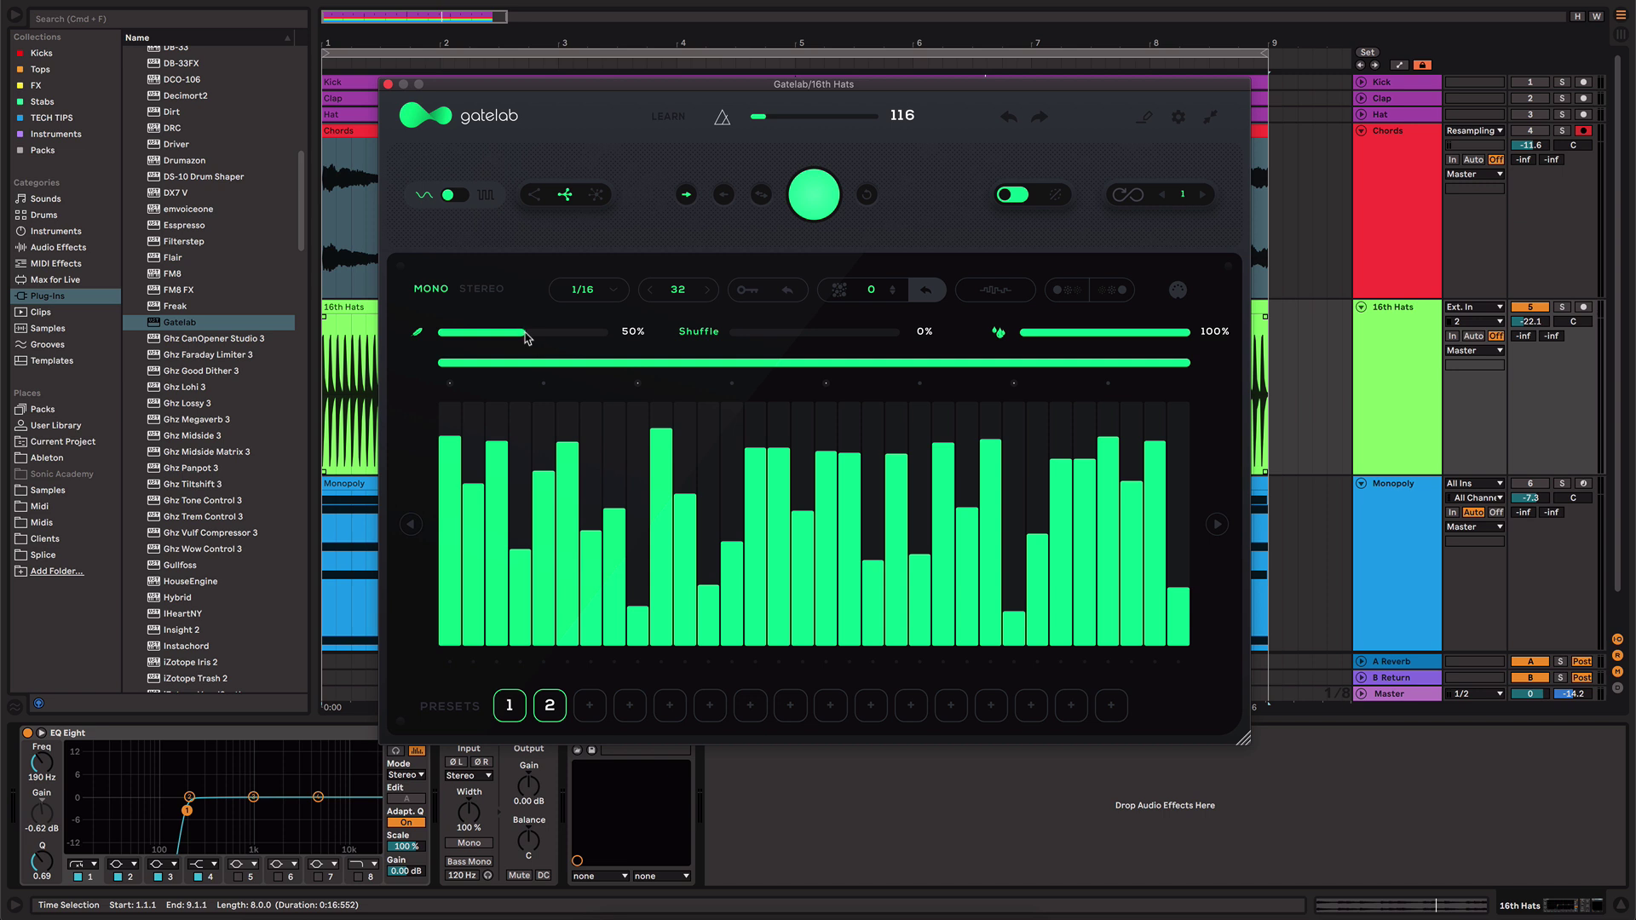
- Audition the hat pattern with smoothing at 0%, restore it to 50%, and try a higher amount
left_click_drag(525, 333, 445, 332)
key("space")
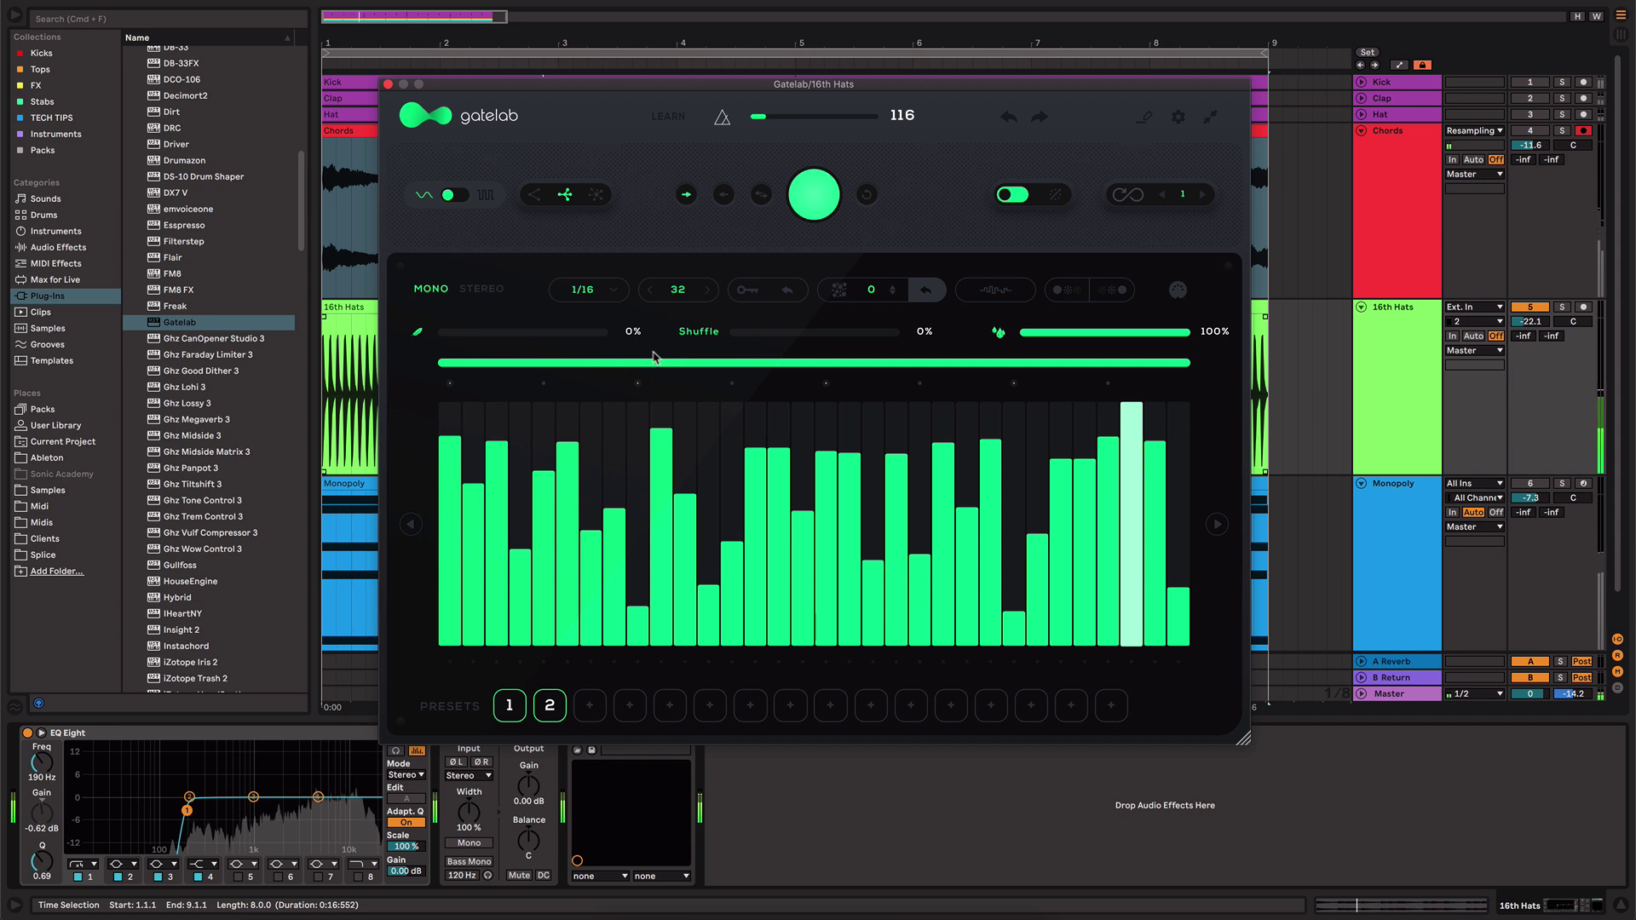
key("space")
left_click_drag(452, 334, 536, 329)
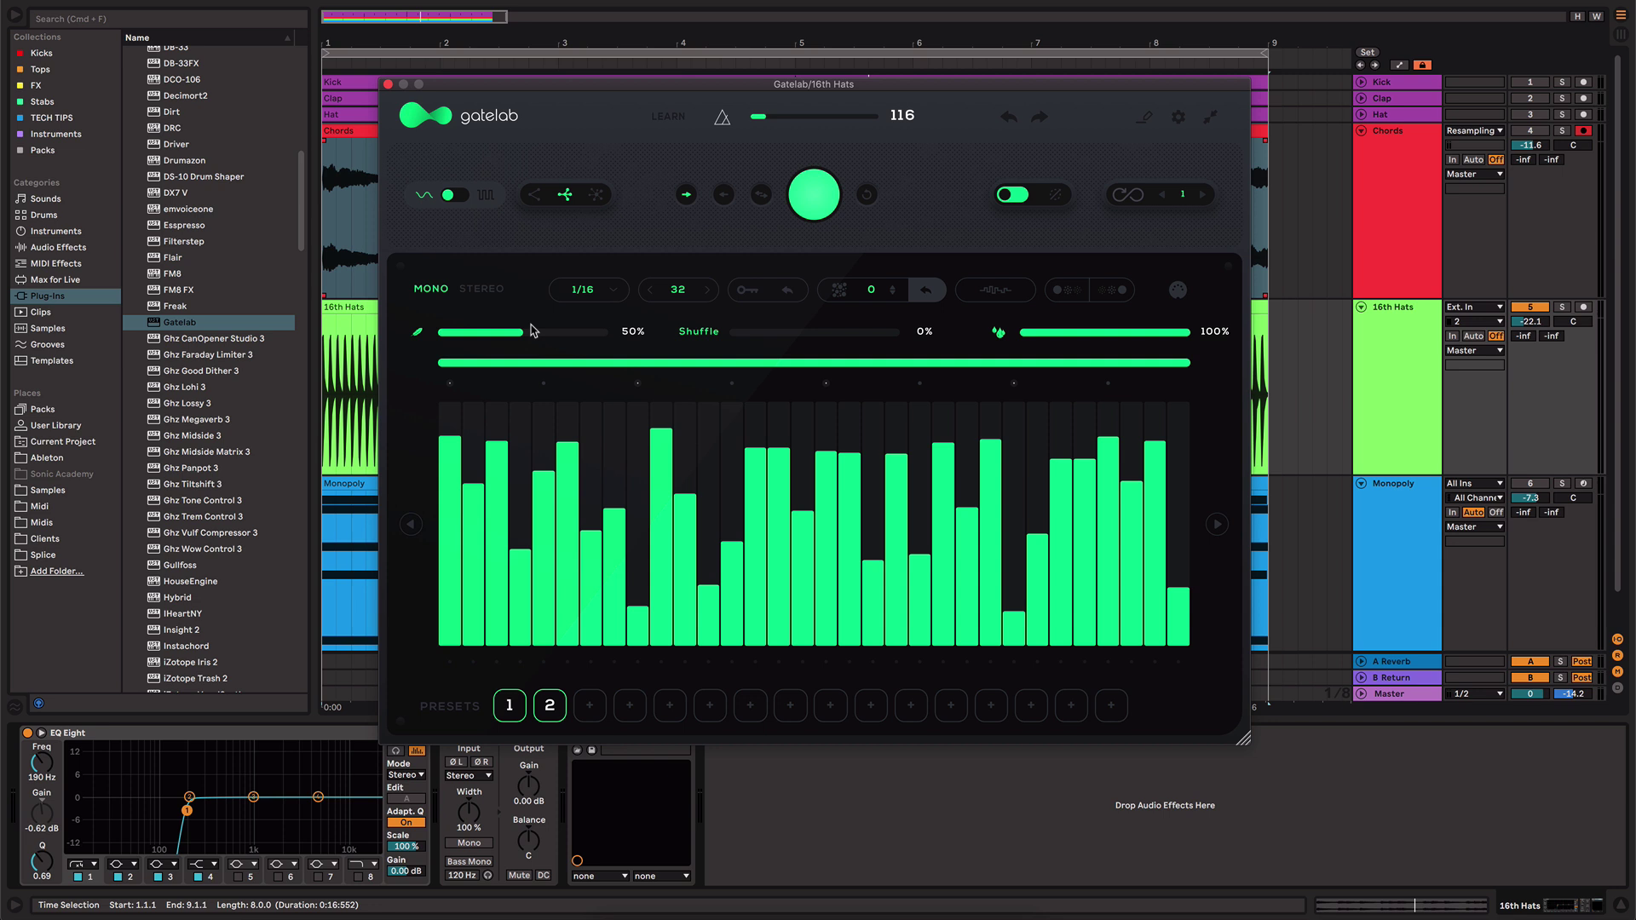
key("space")
left_click_drag(532, 331, 580, 335)
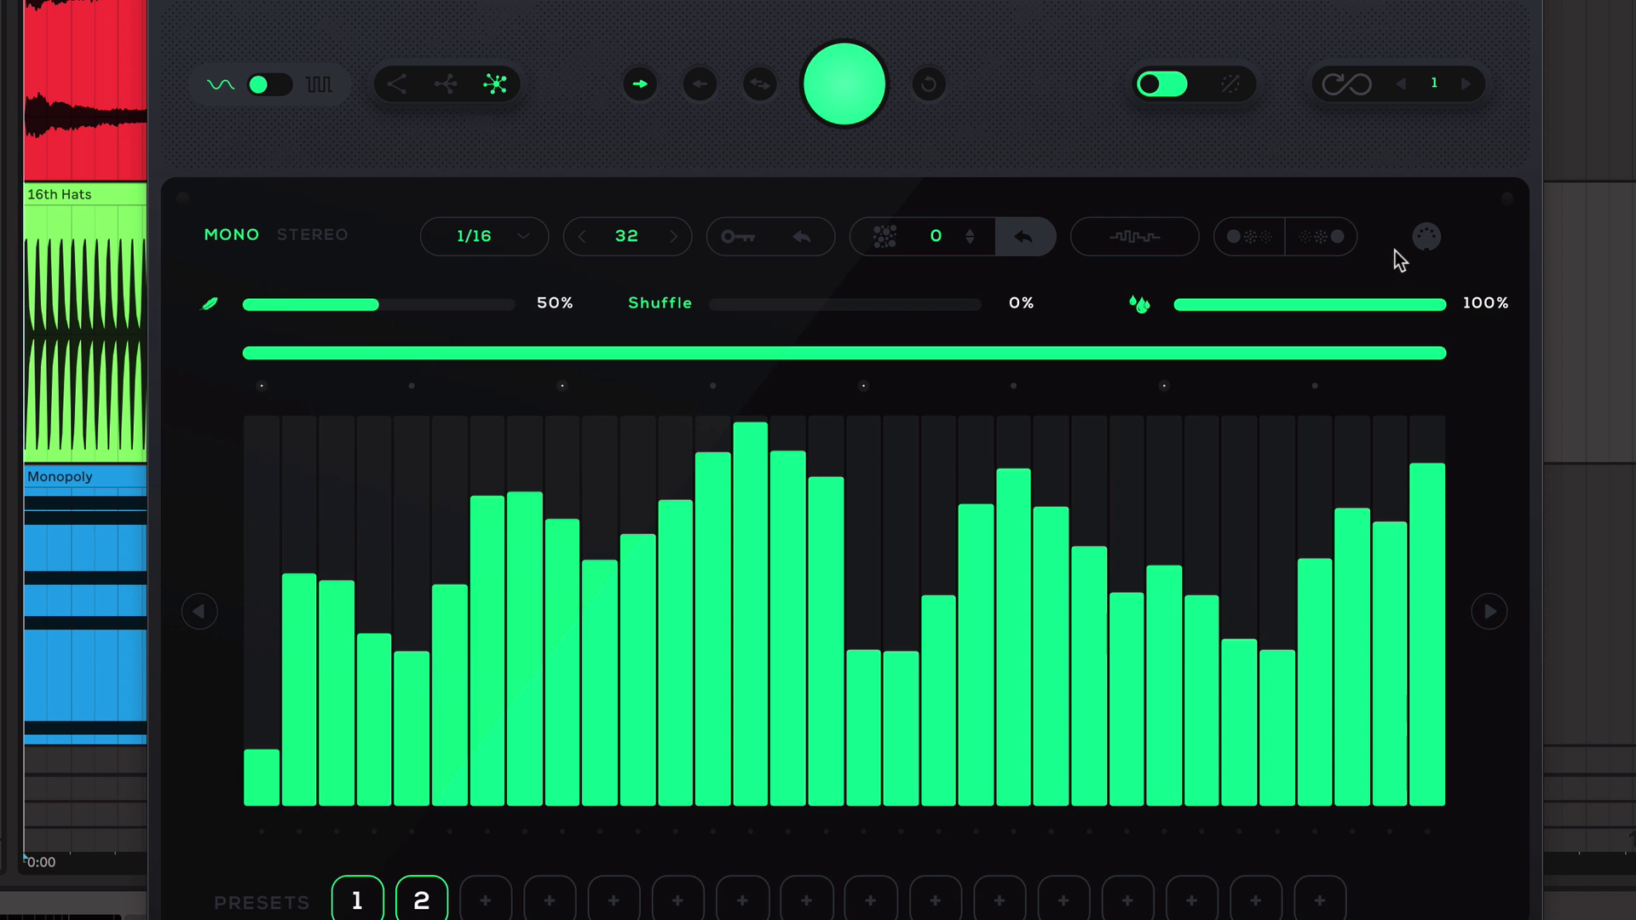
- Switch the gate to Stereo and bring up the settings for MIDI channel outputs 1 and 2
left_click(1428, 242)
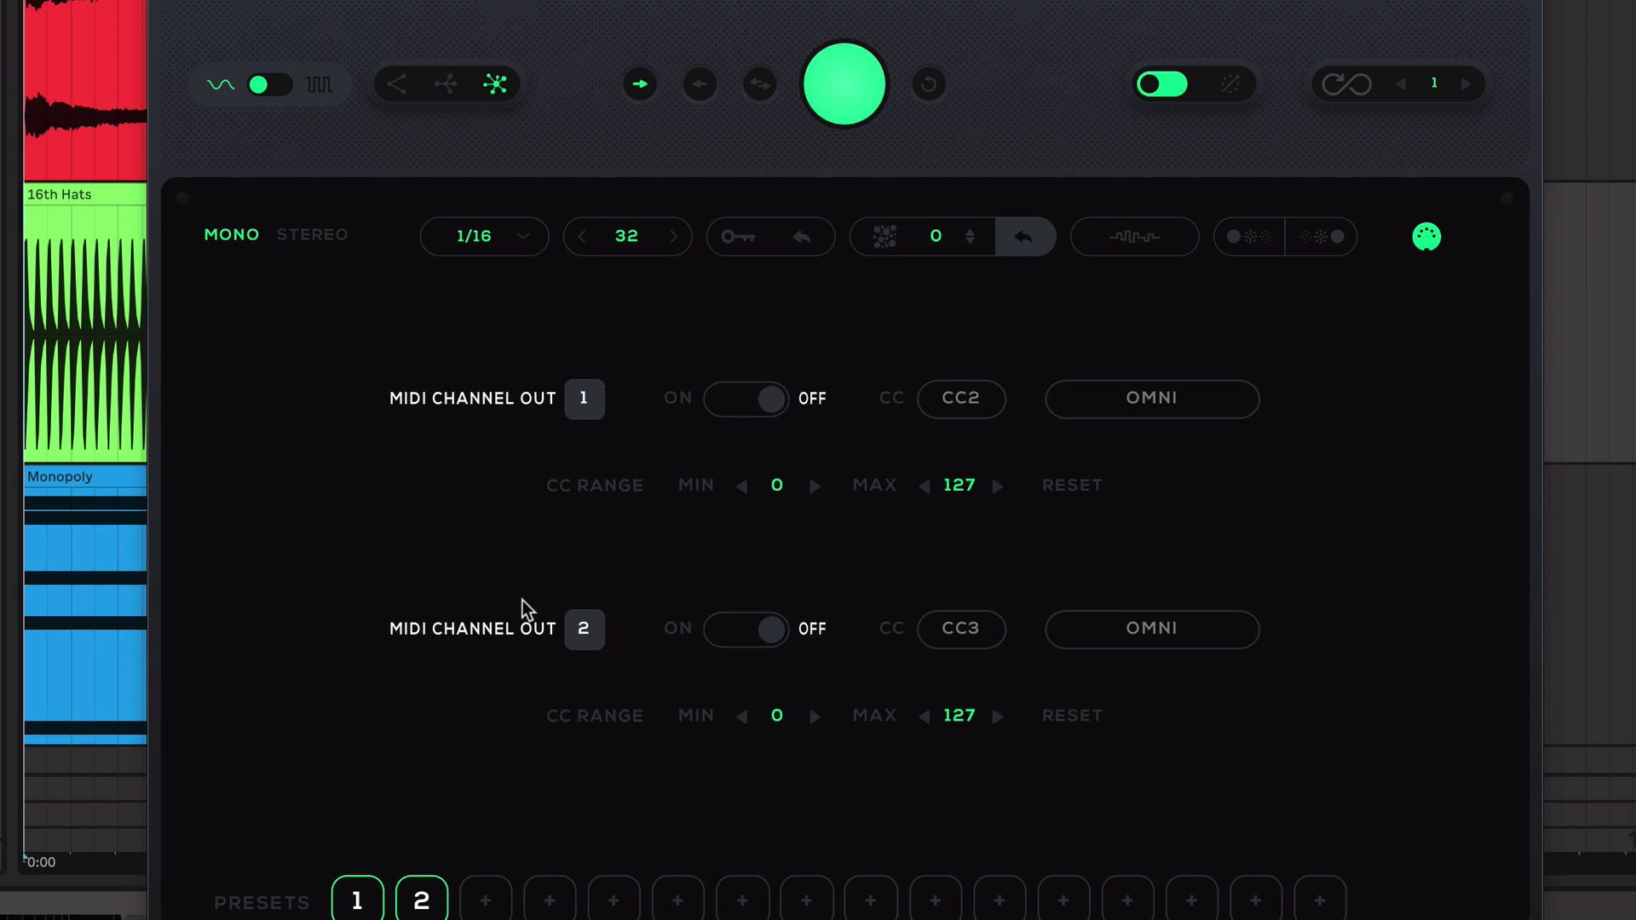
left_click(1424, 240)
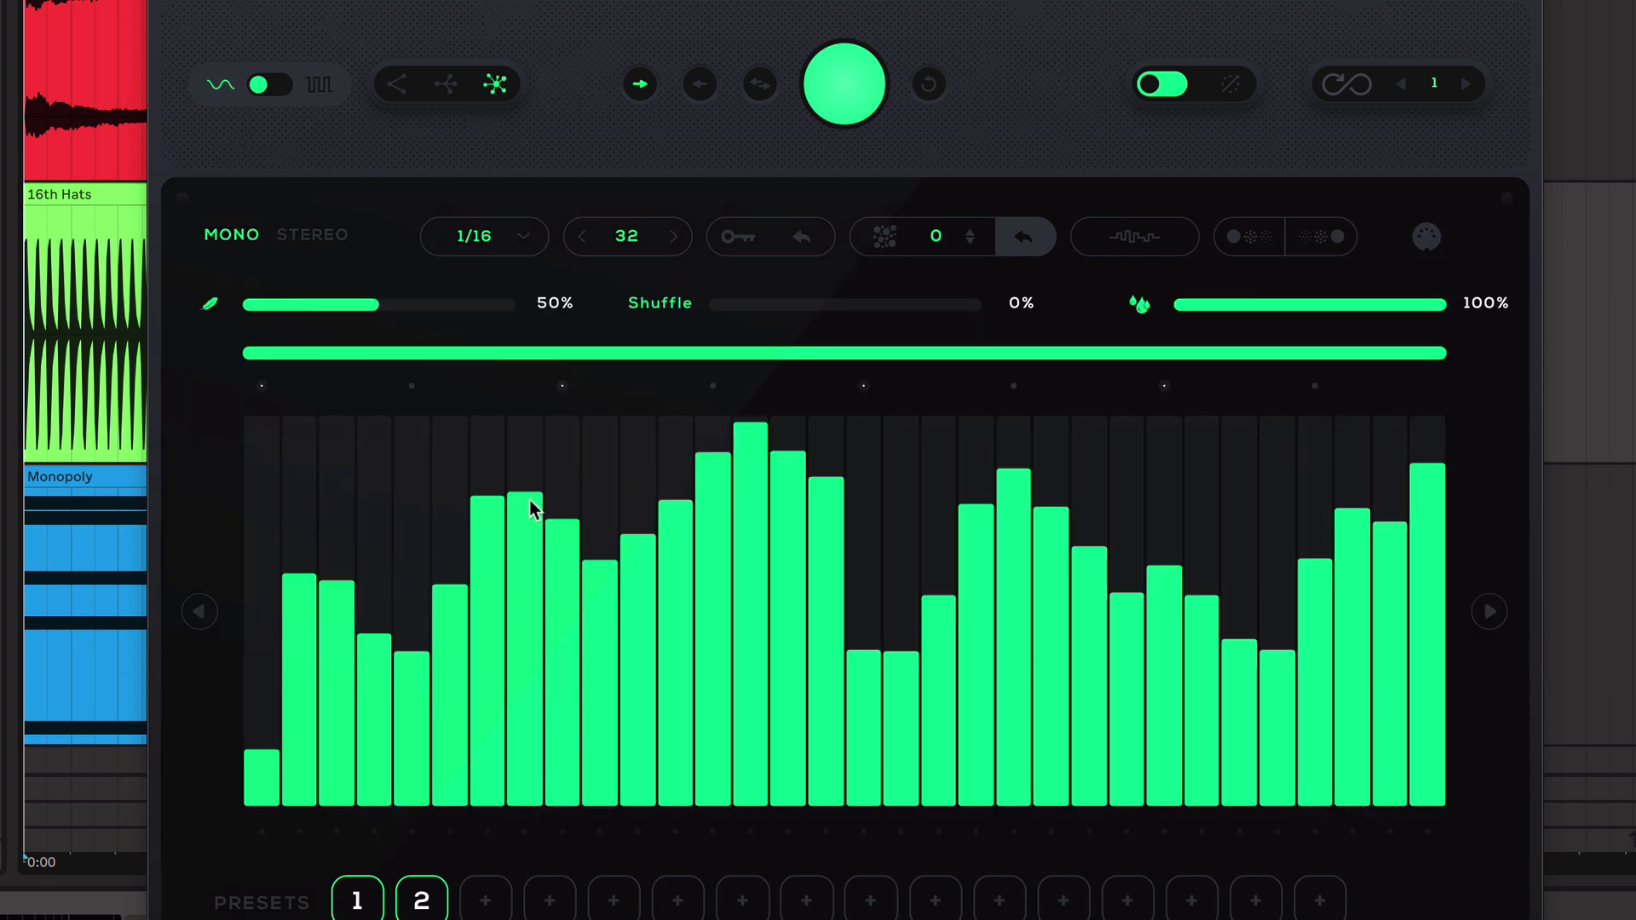
left_click(317, 237)
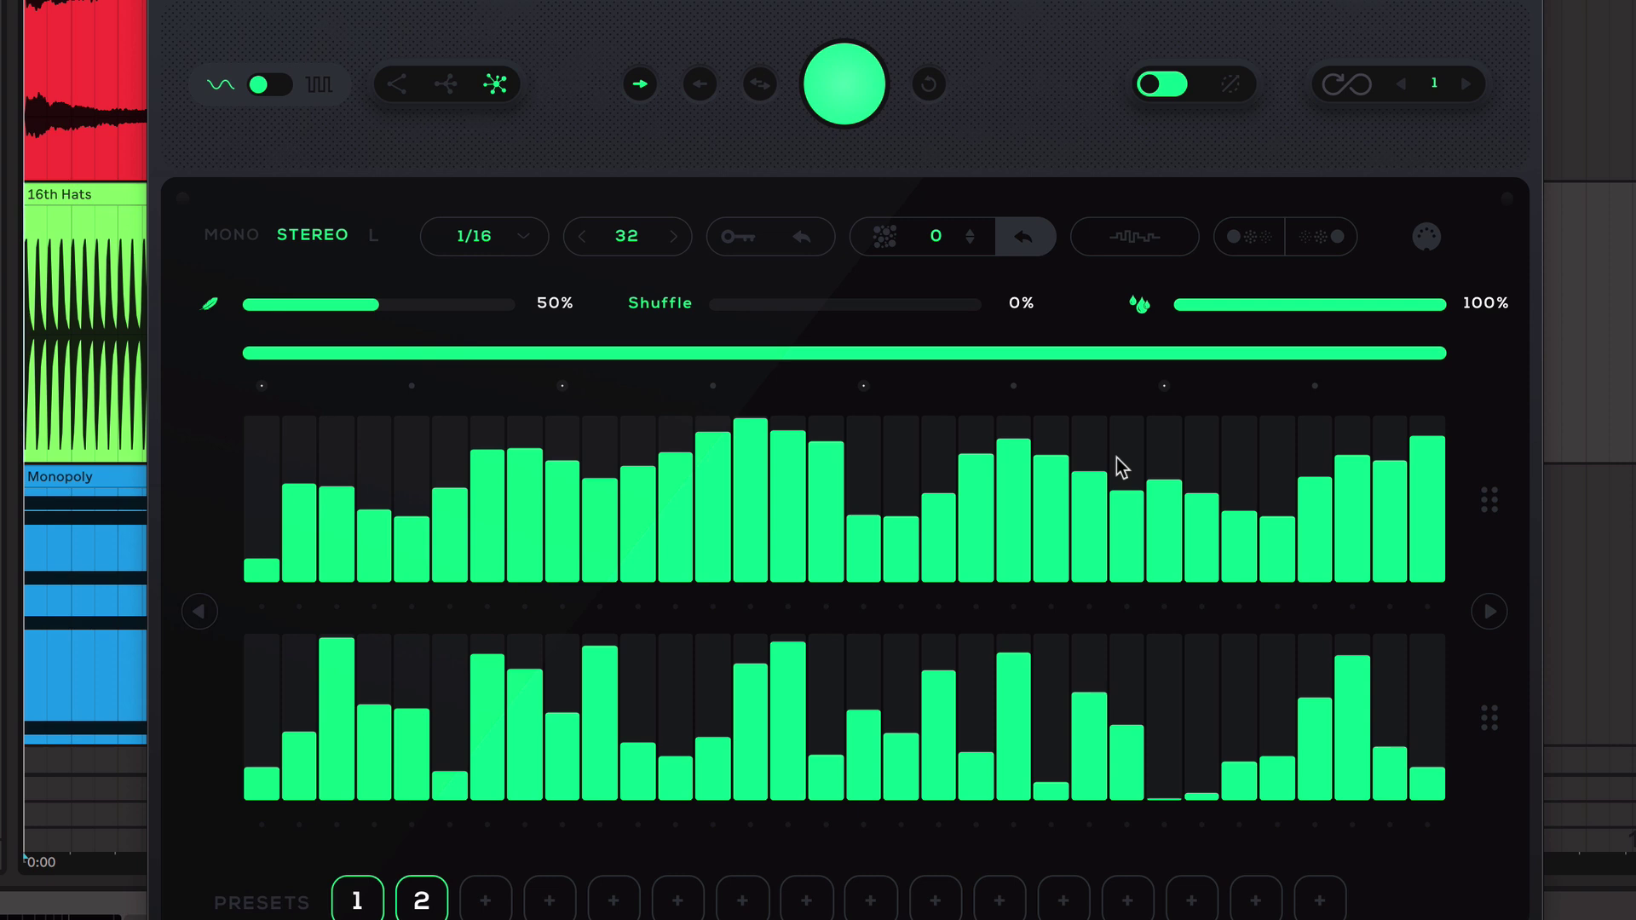
left_click(1368, 255)
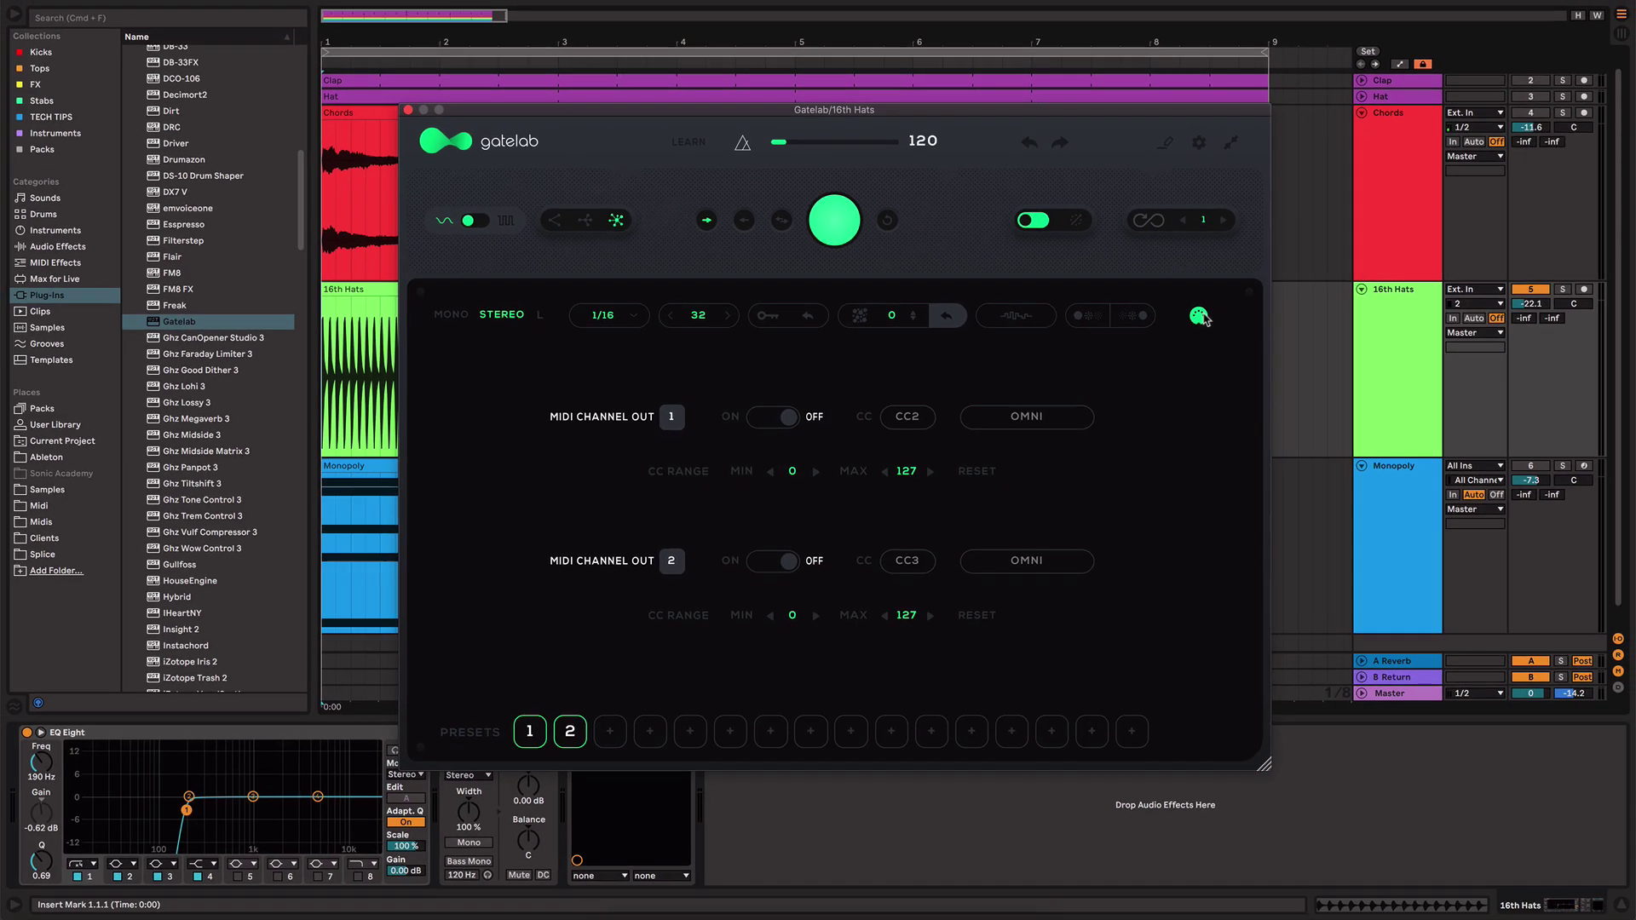
- Select the Monopoly track and open its MonoPoly synth window
left_click(1618, 532)
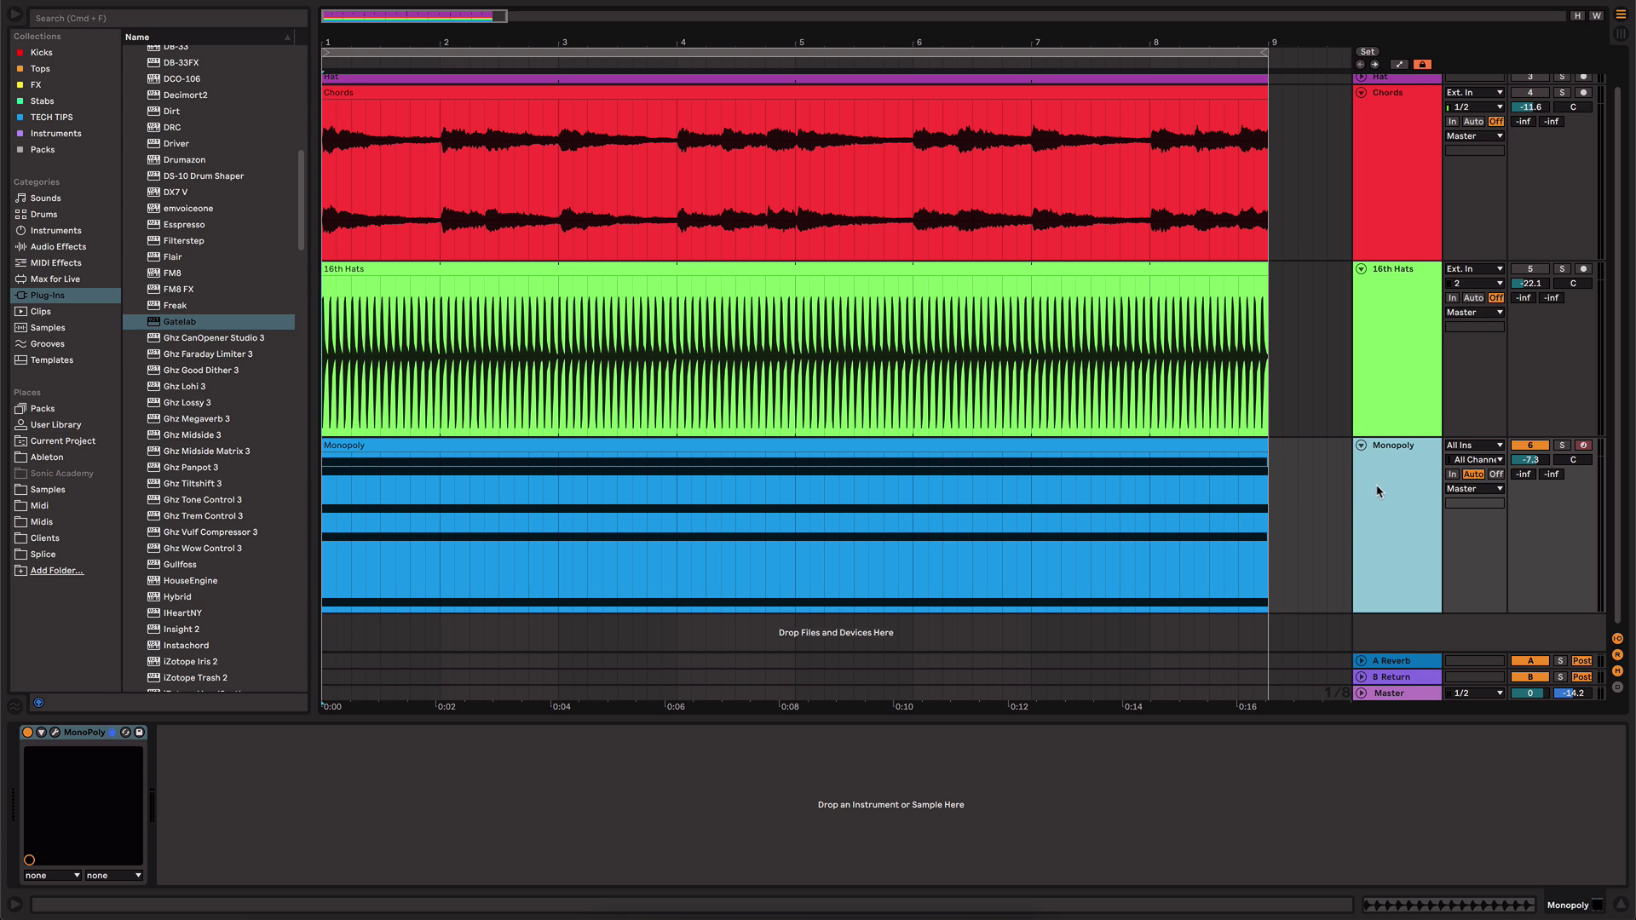
left_click(54, 733)
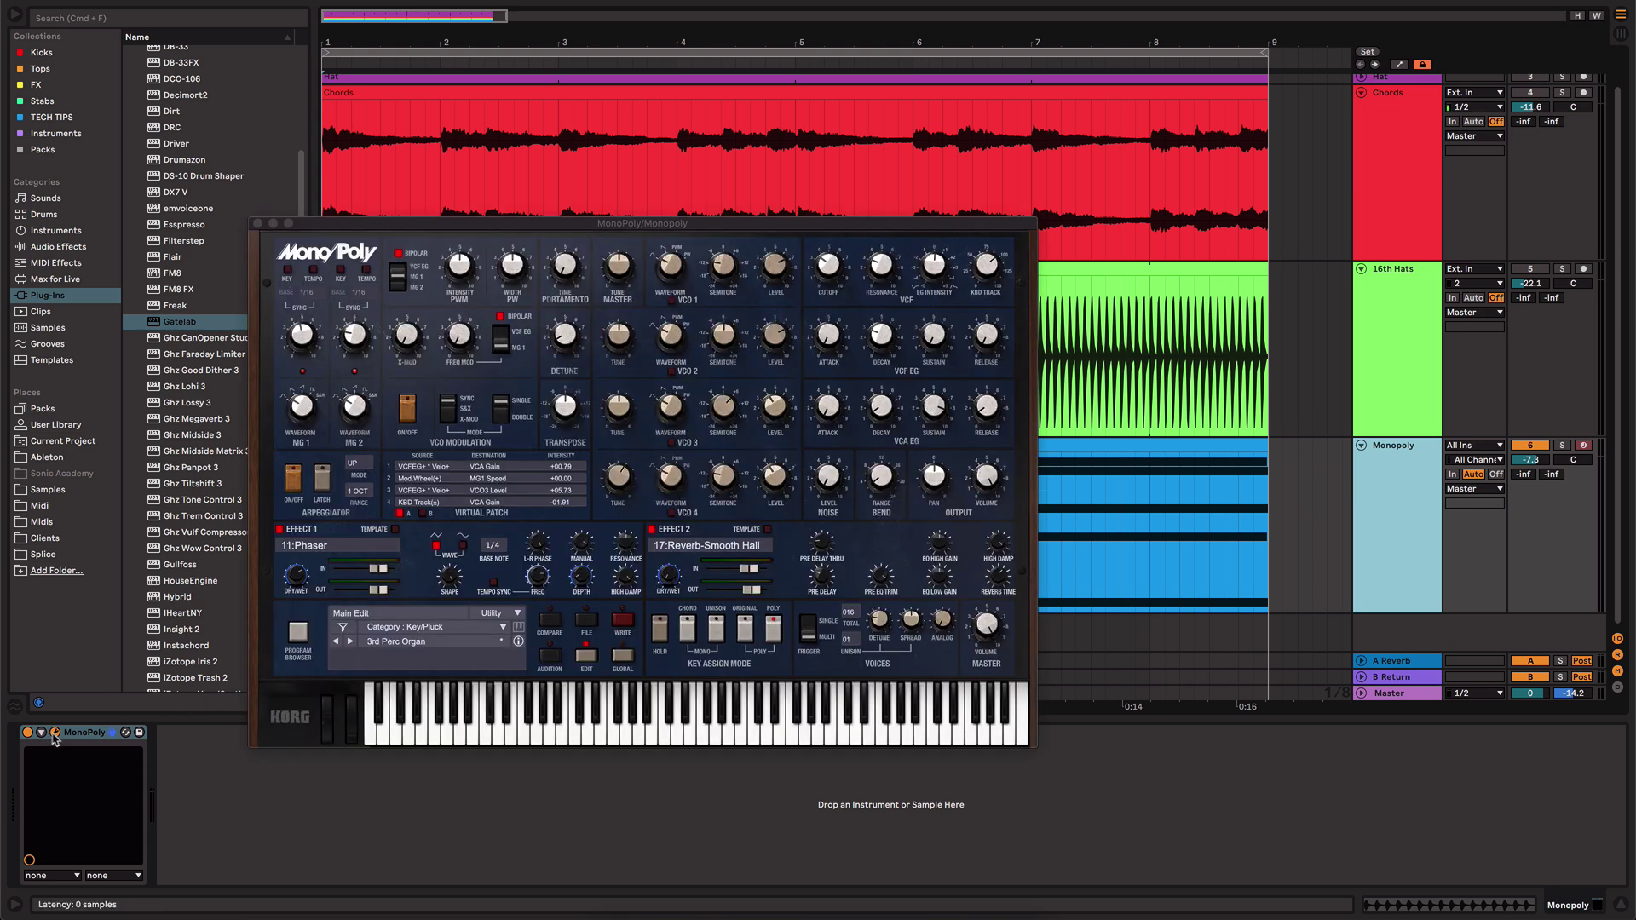
- Set the Monopoly track's MIDI input to come from Gatelab on the 16th Hats track
left_click_drag(815, 221, 783, 242)
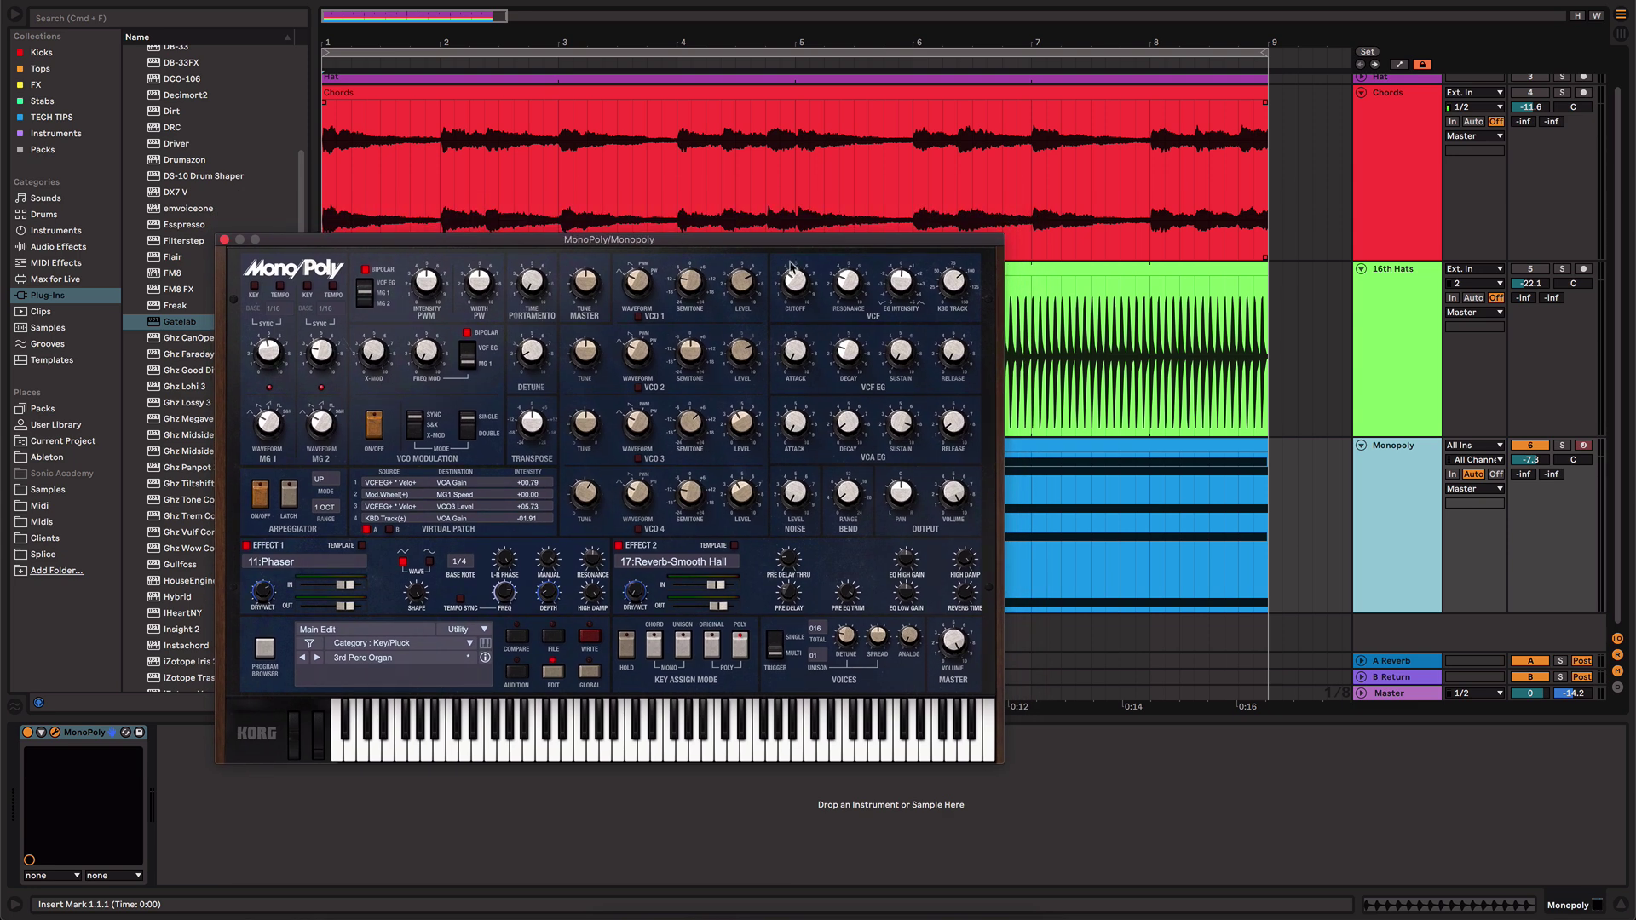
mouse_move(850, 294)
left_click(1352, 426)
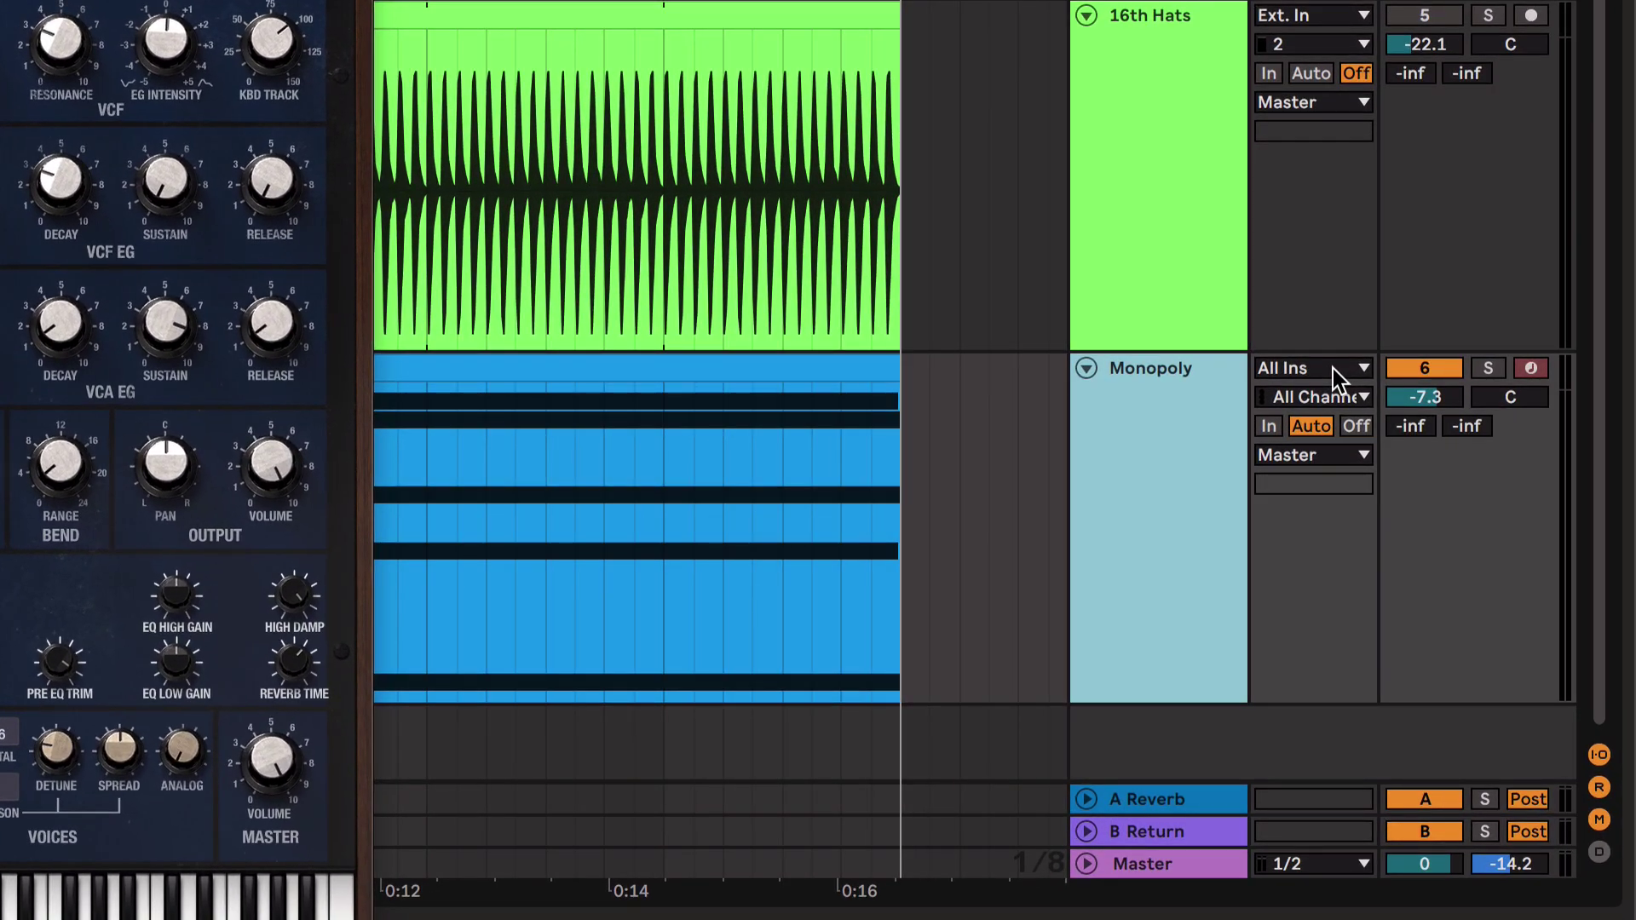
left_click(1332, 368)
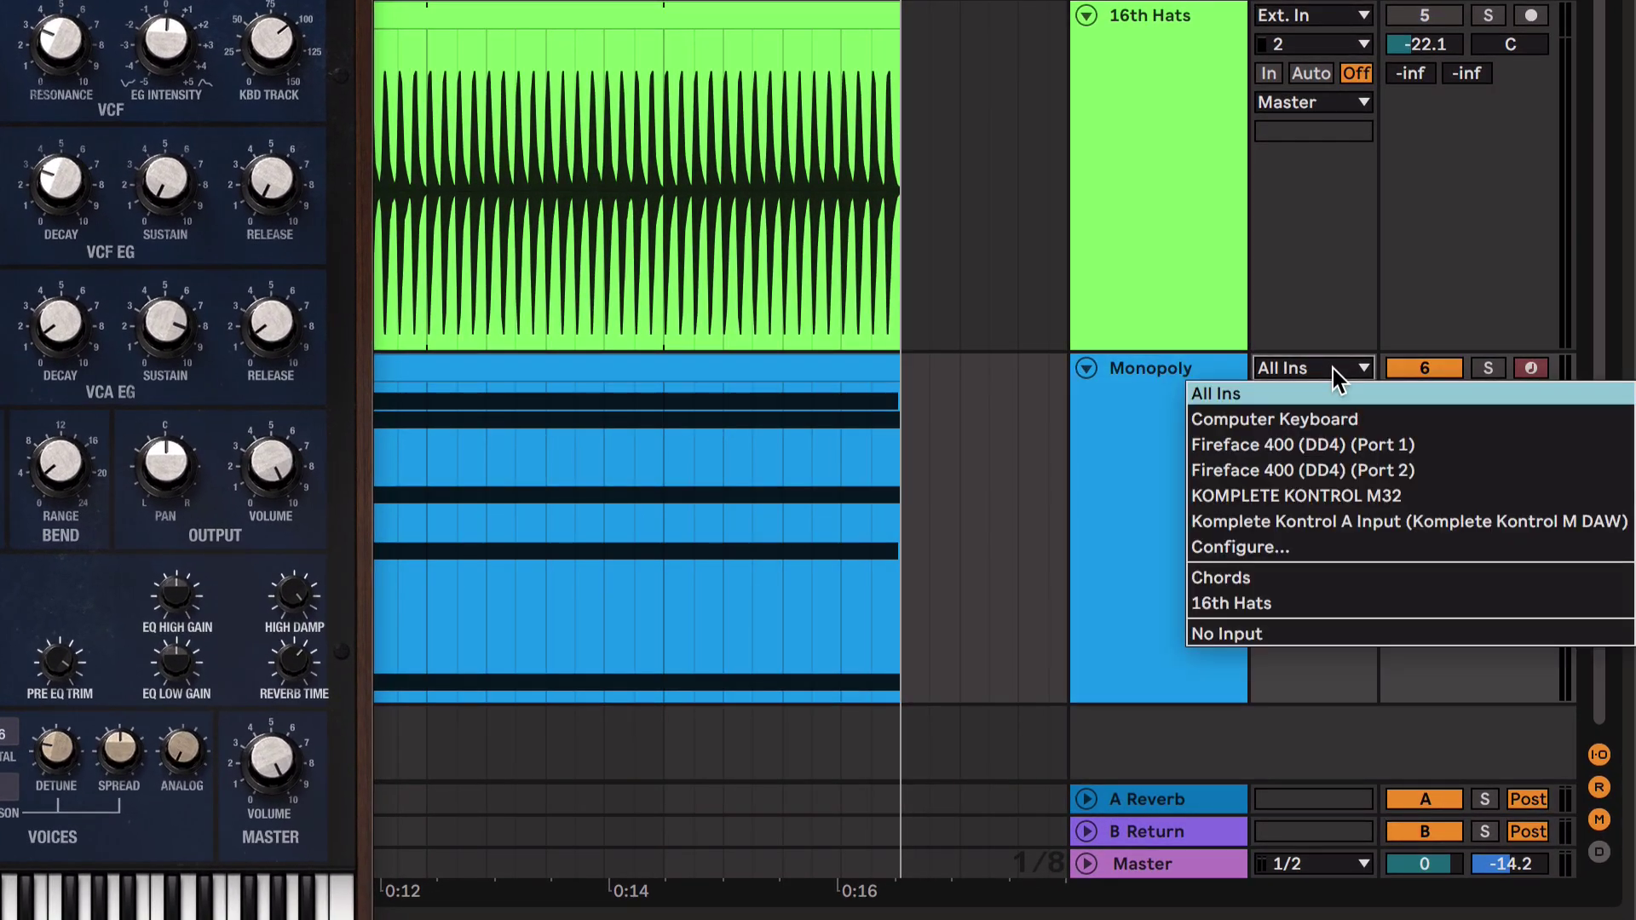
left_click(1298, 607)
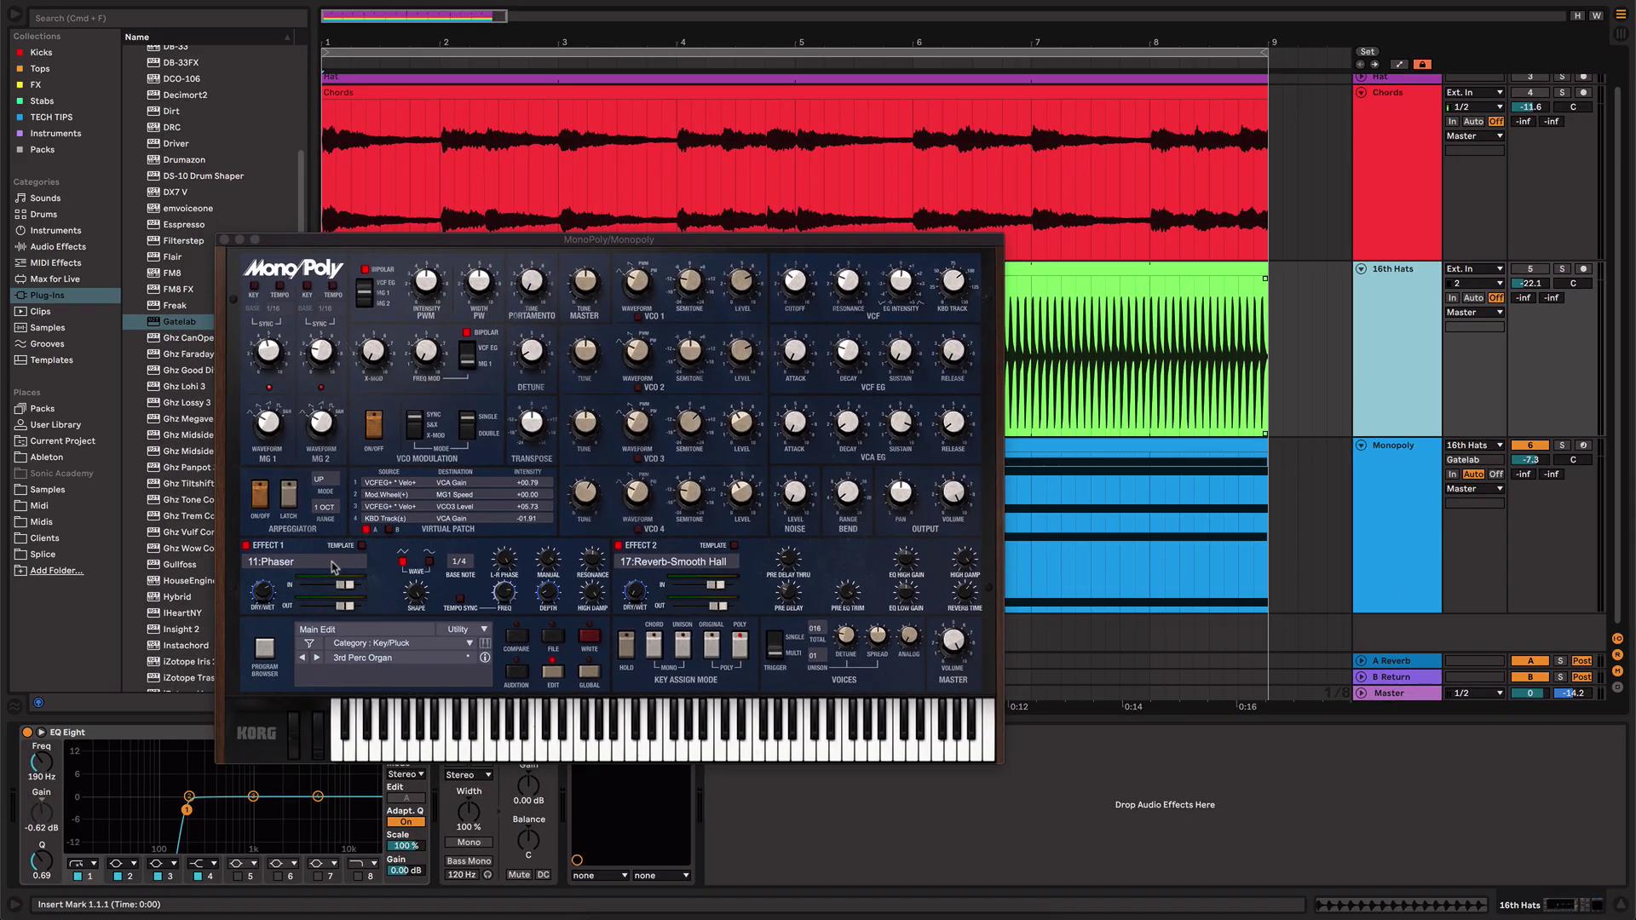
- Bring up the 16th Hats Gatelab, turn on MIDI Channel Out 1 and set it to send CC3
left_click_drag(442, 240, 363, 122)
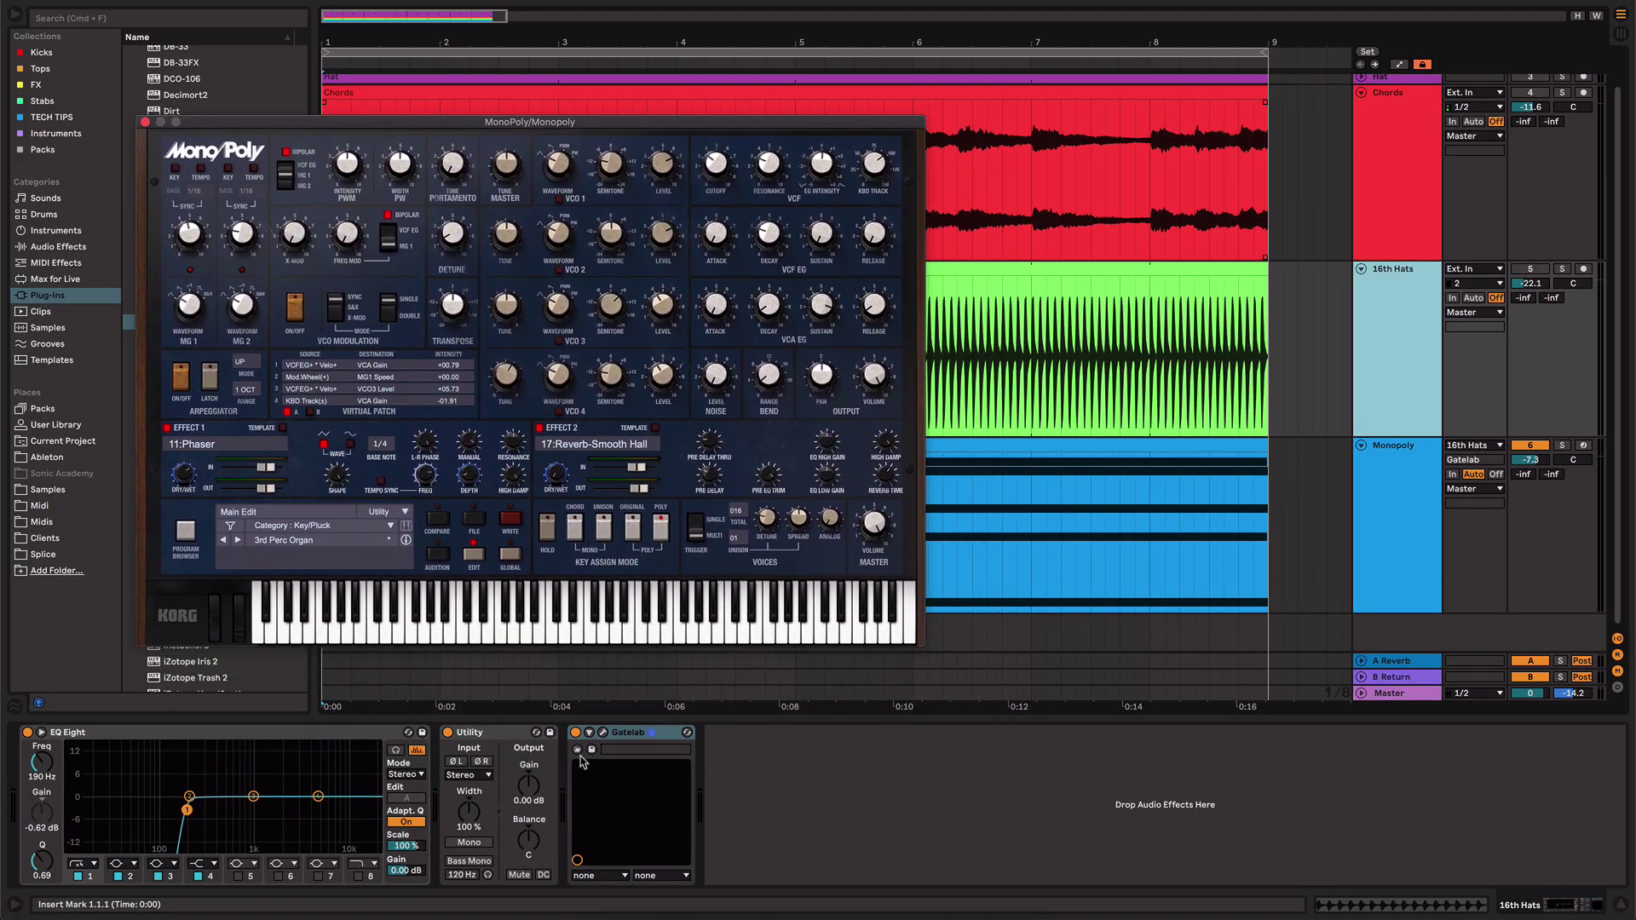
left_click(604, 733)
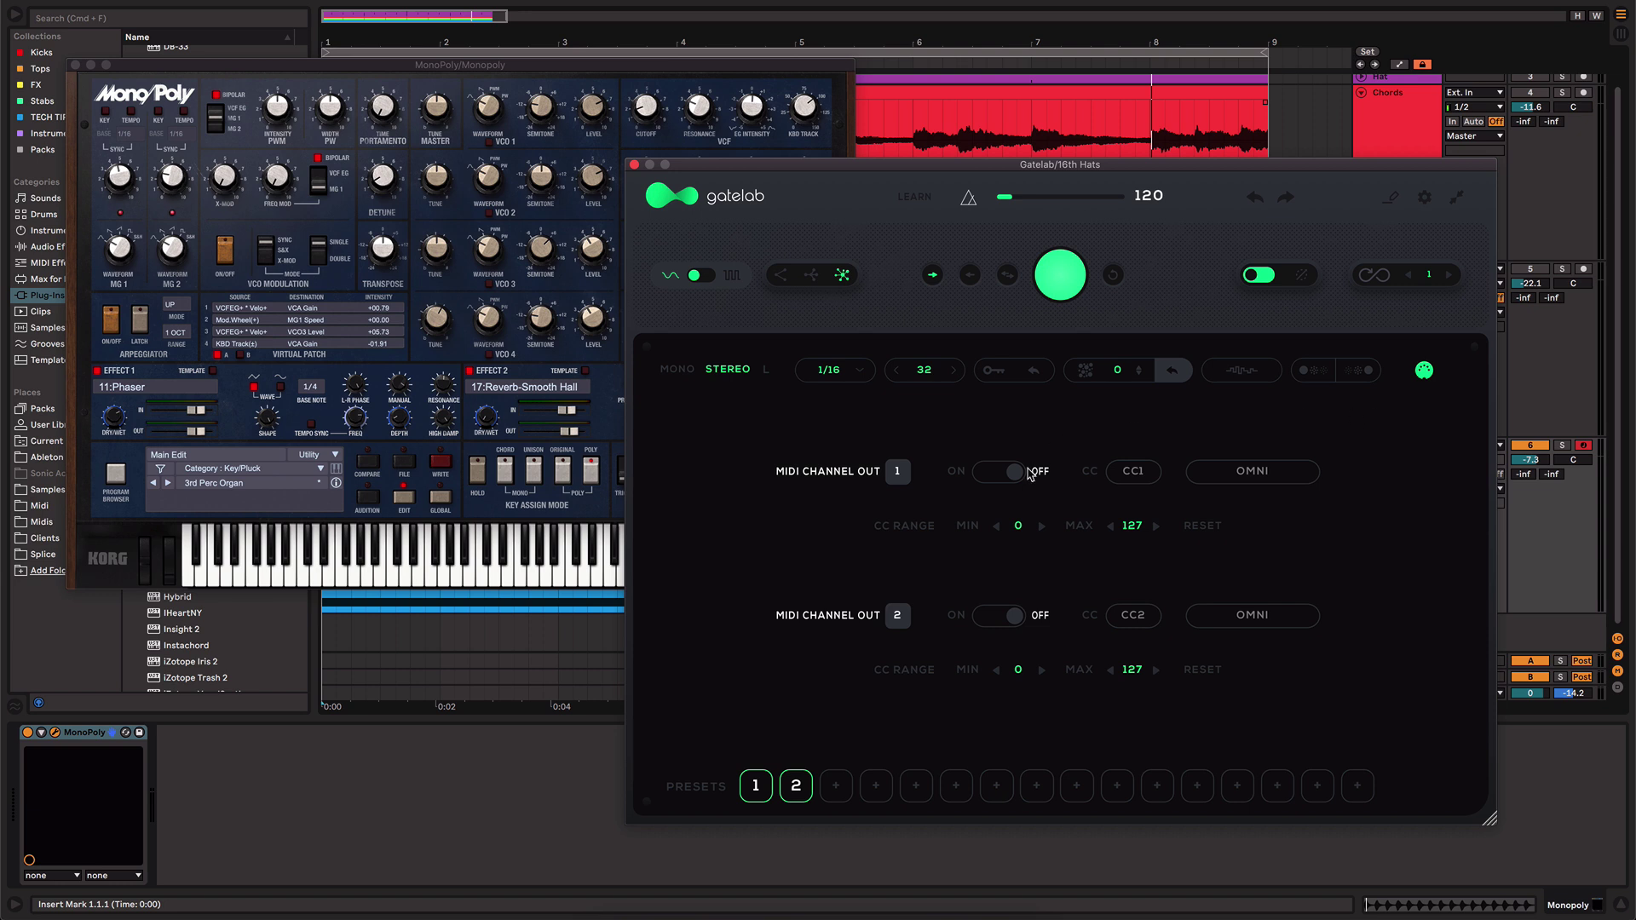
left_click(1000, 473)
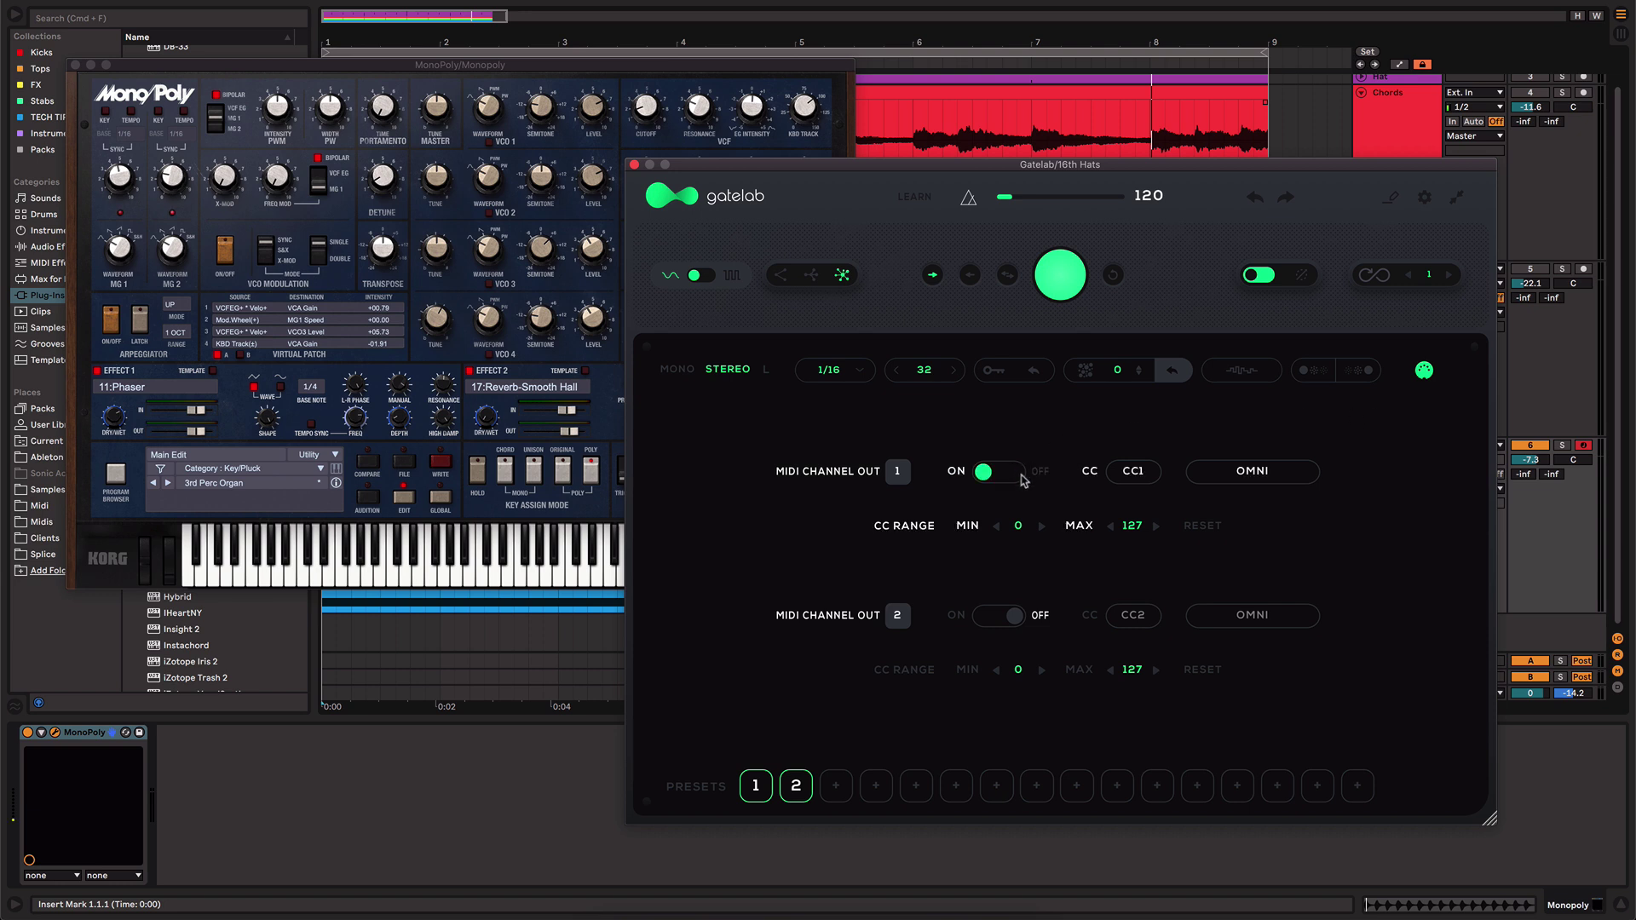
left_click(1133, 472)
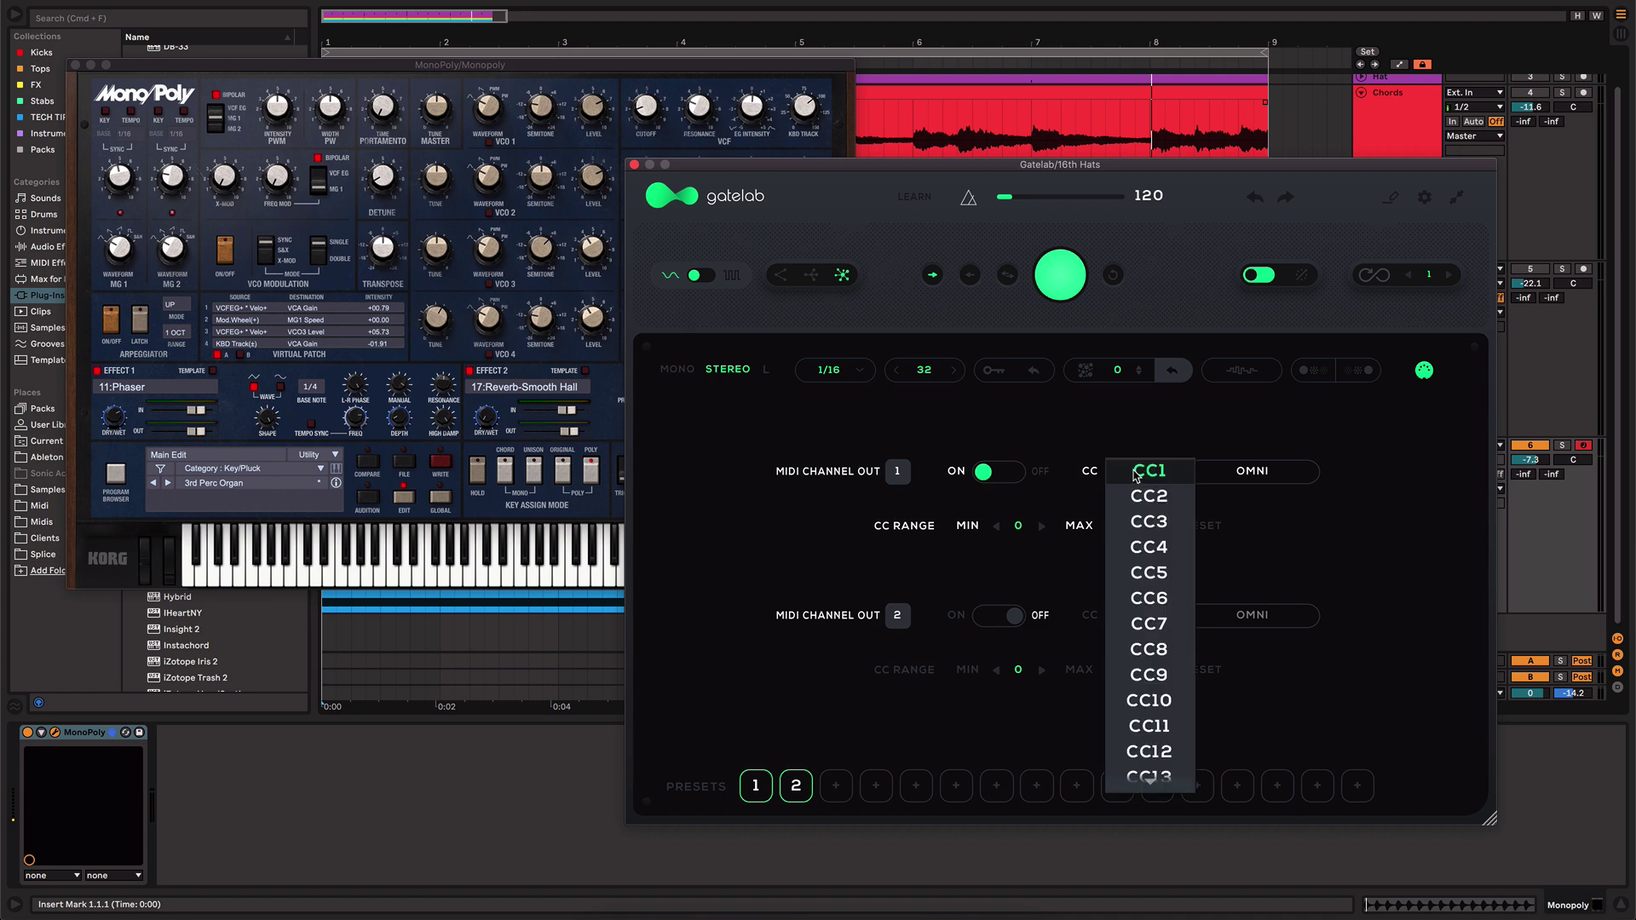
left_click(1156, 522)
- Assign control change CC 3 to the VCF cutoff knob in MonoPoly
left_click_drag(611, 64, 593, 60)
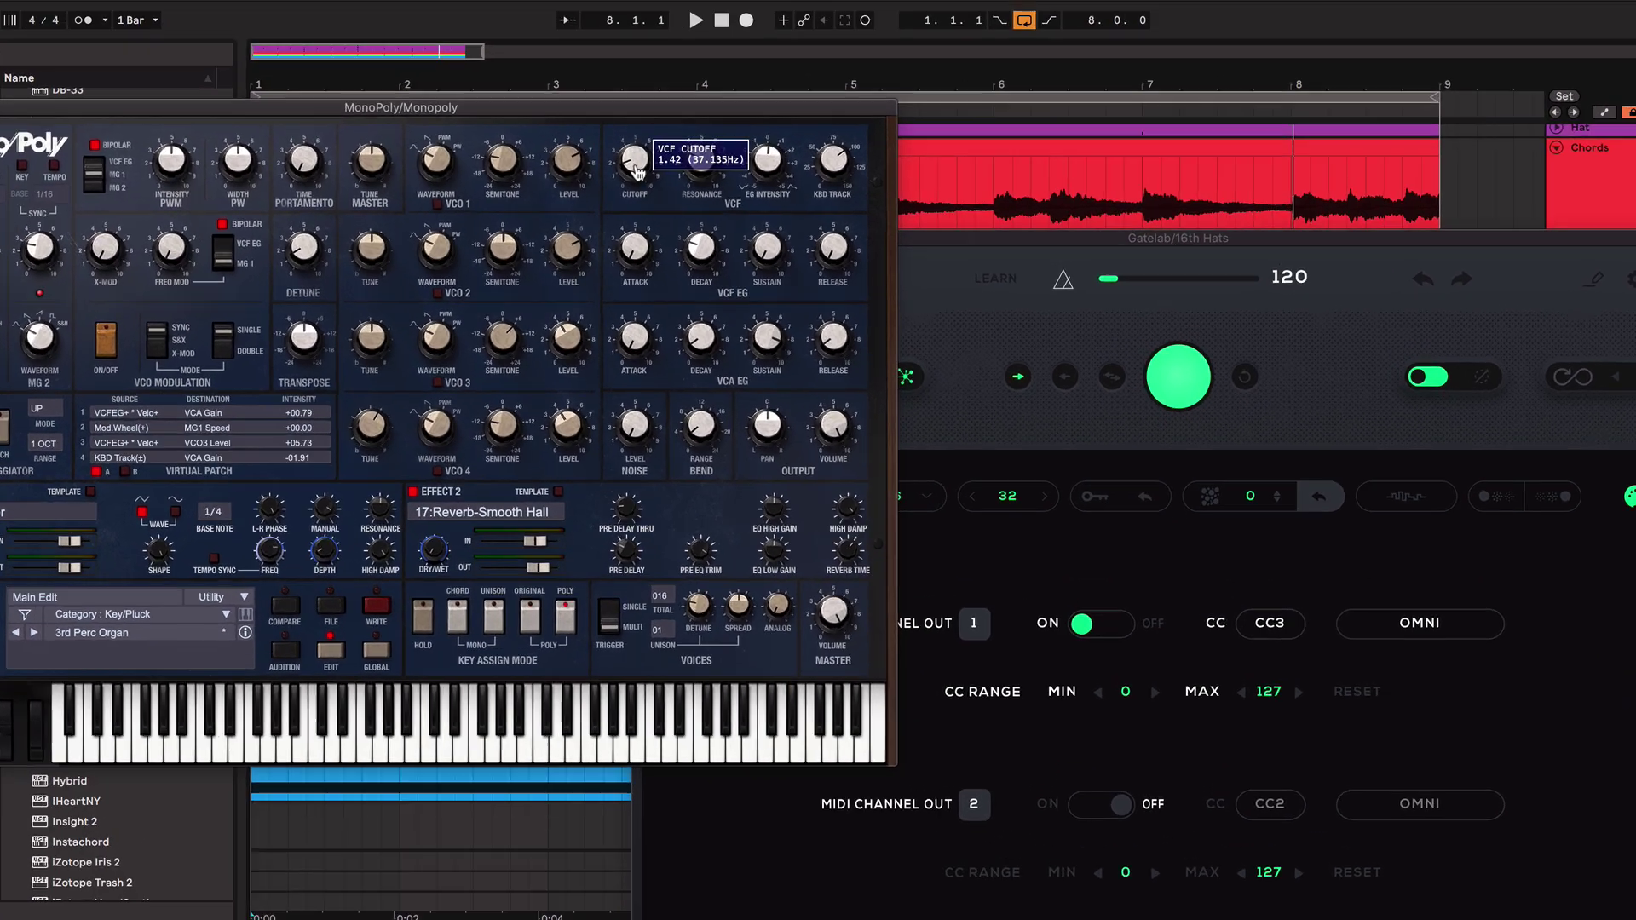
right_click(628, 103)
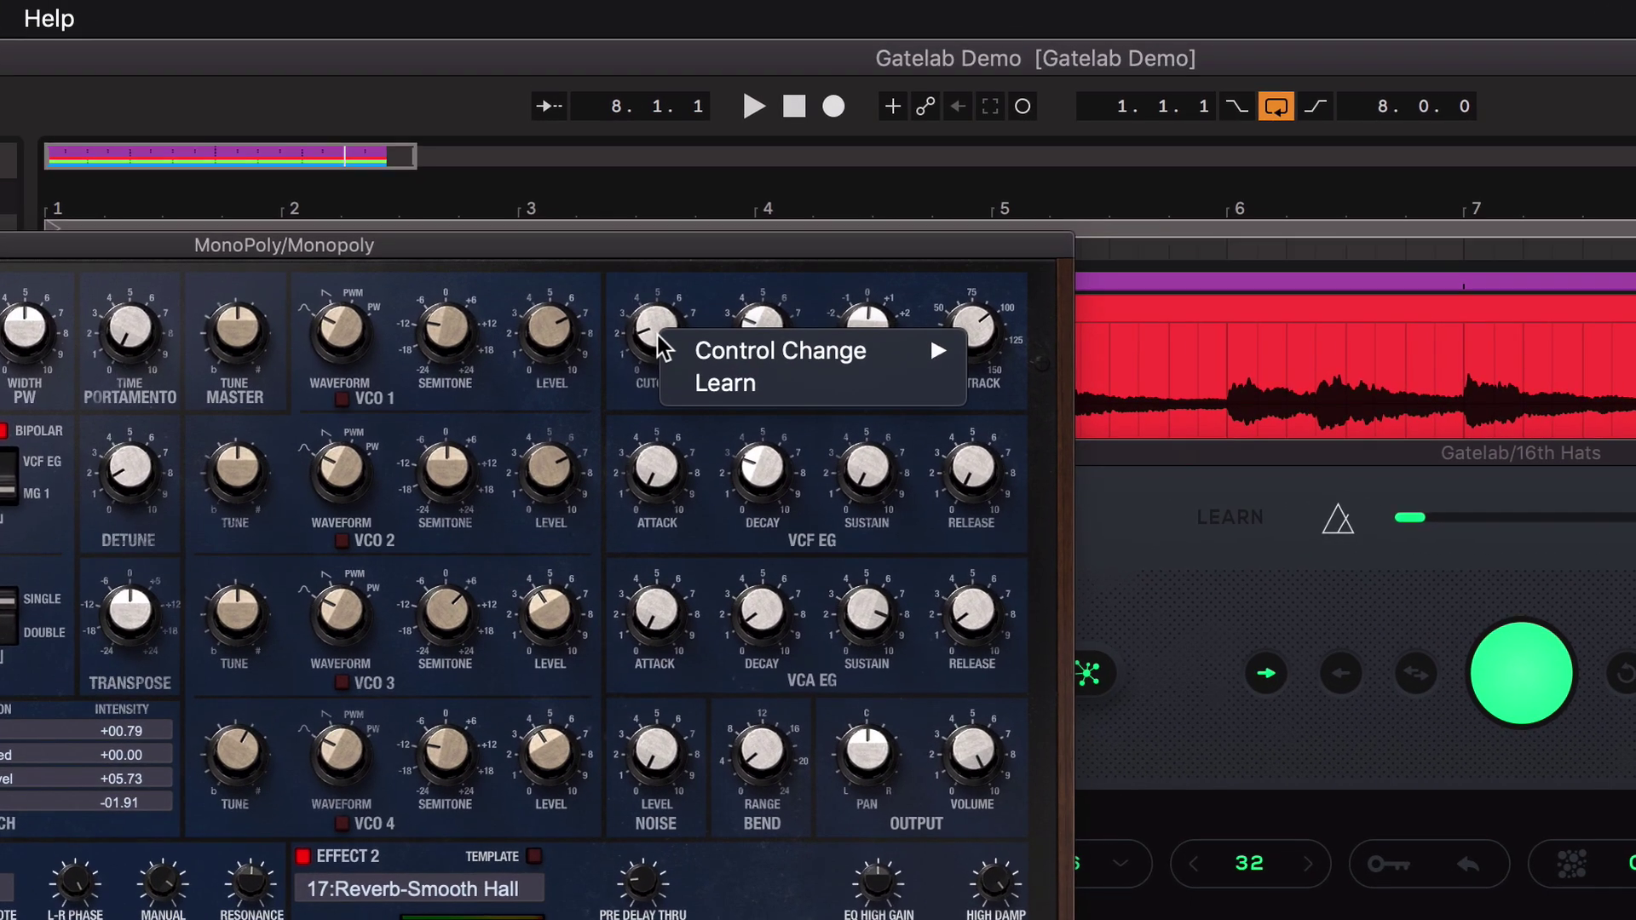
mouse_move(661, 120)
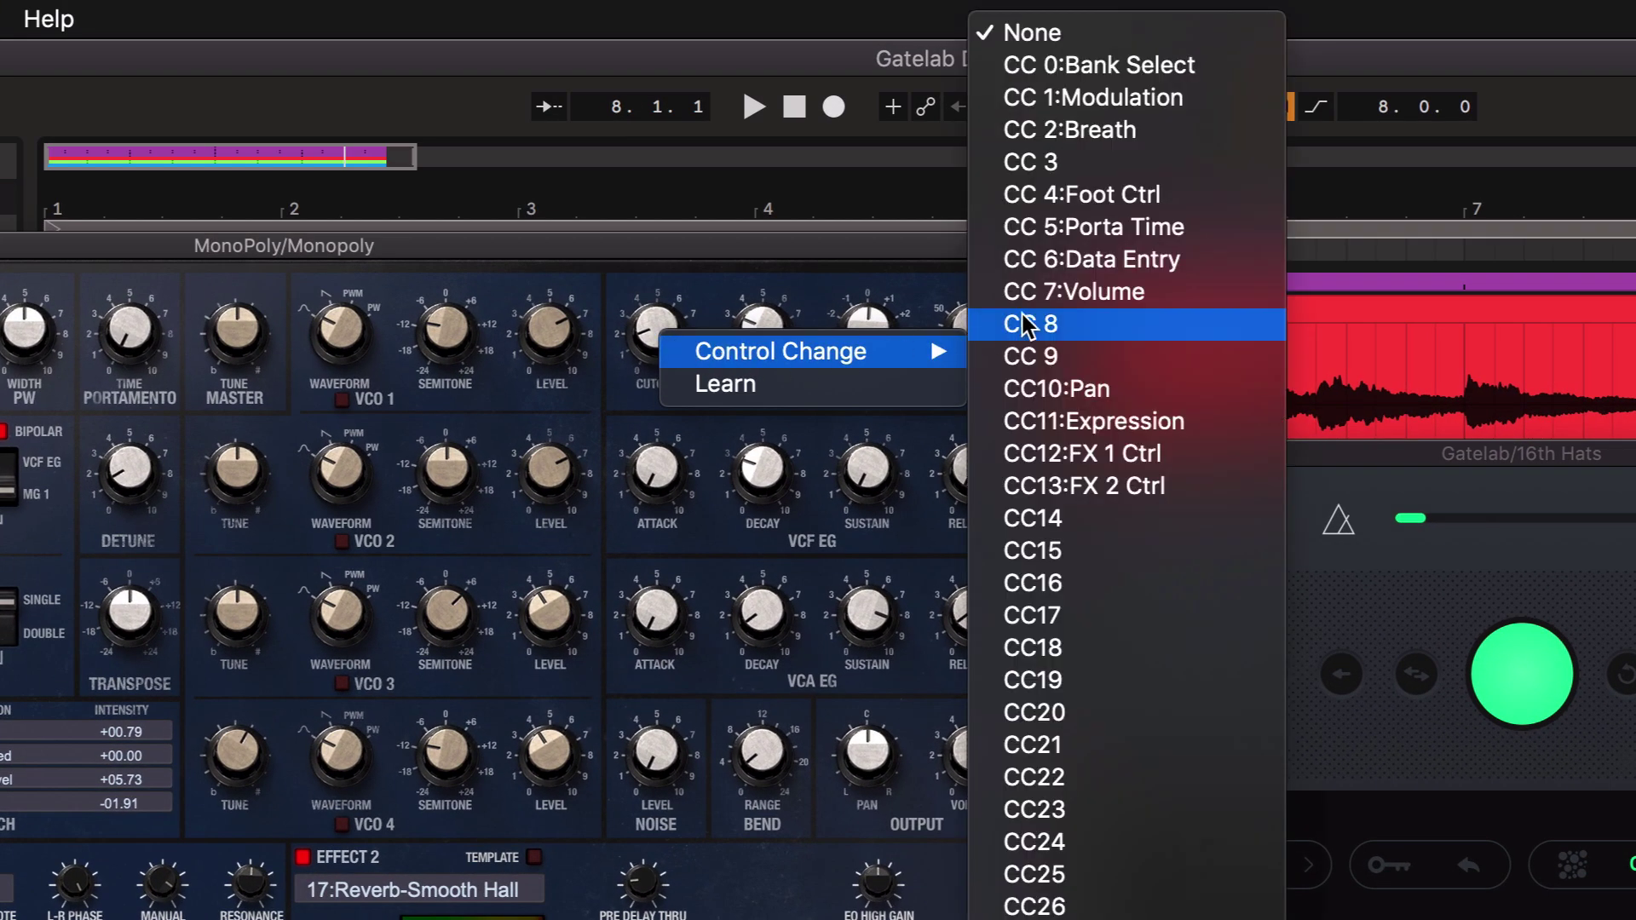
left_click(1100, 158)
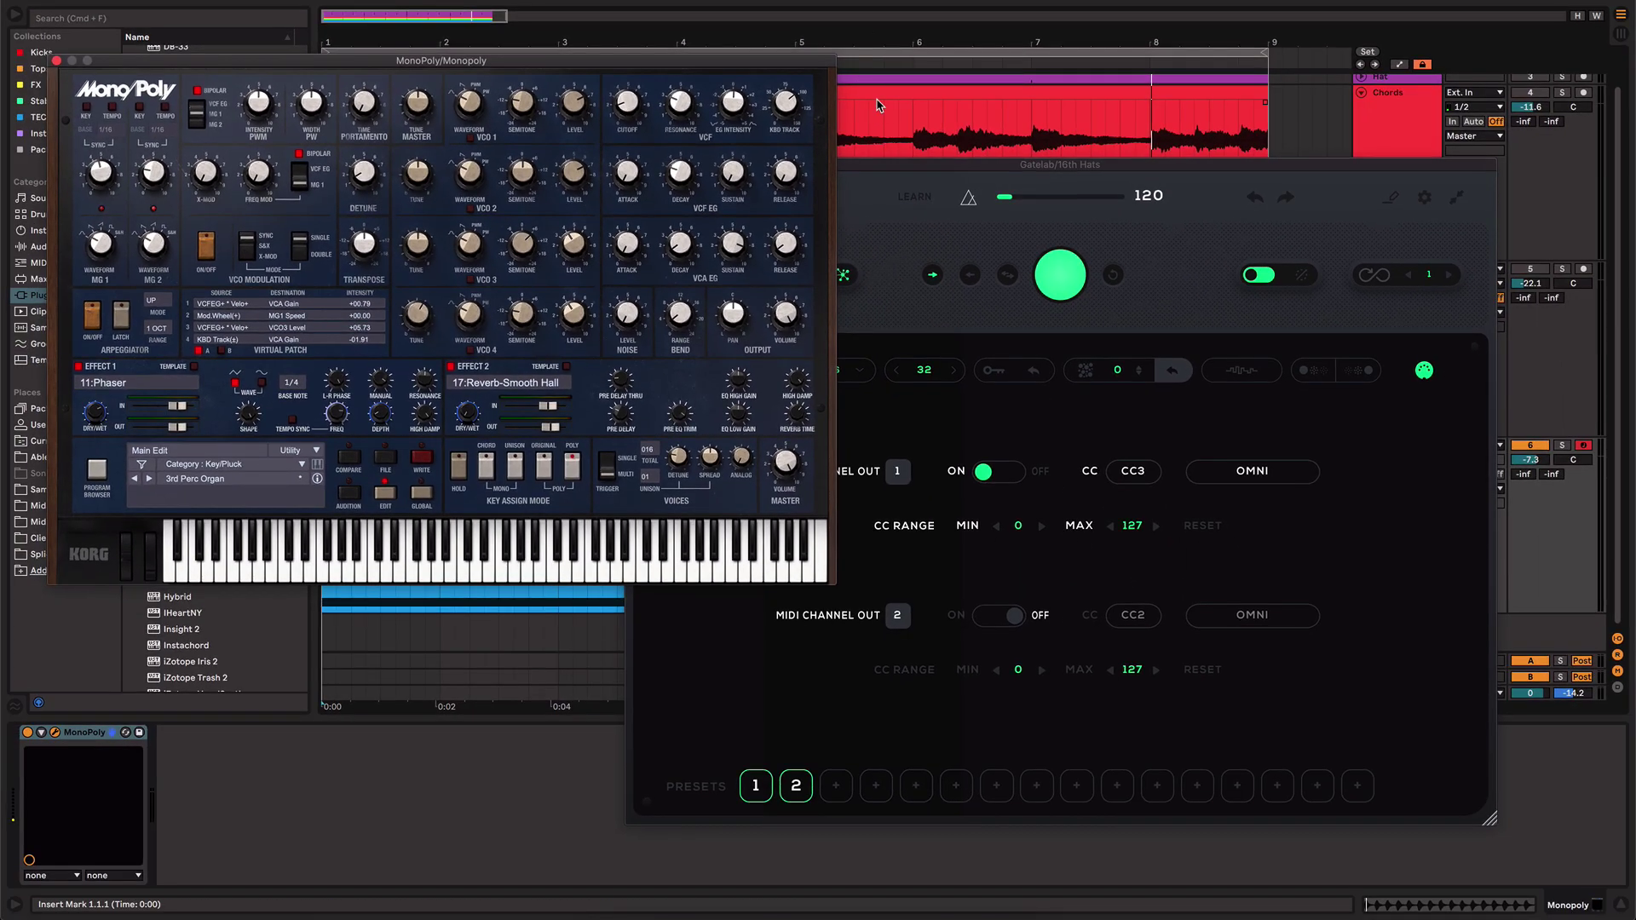
- Audition the CC-driven cutoff on the synth and return Gatelab to its step view
key("space")
left_click(876, 180)
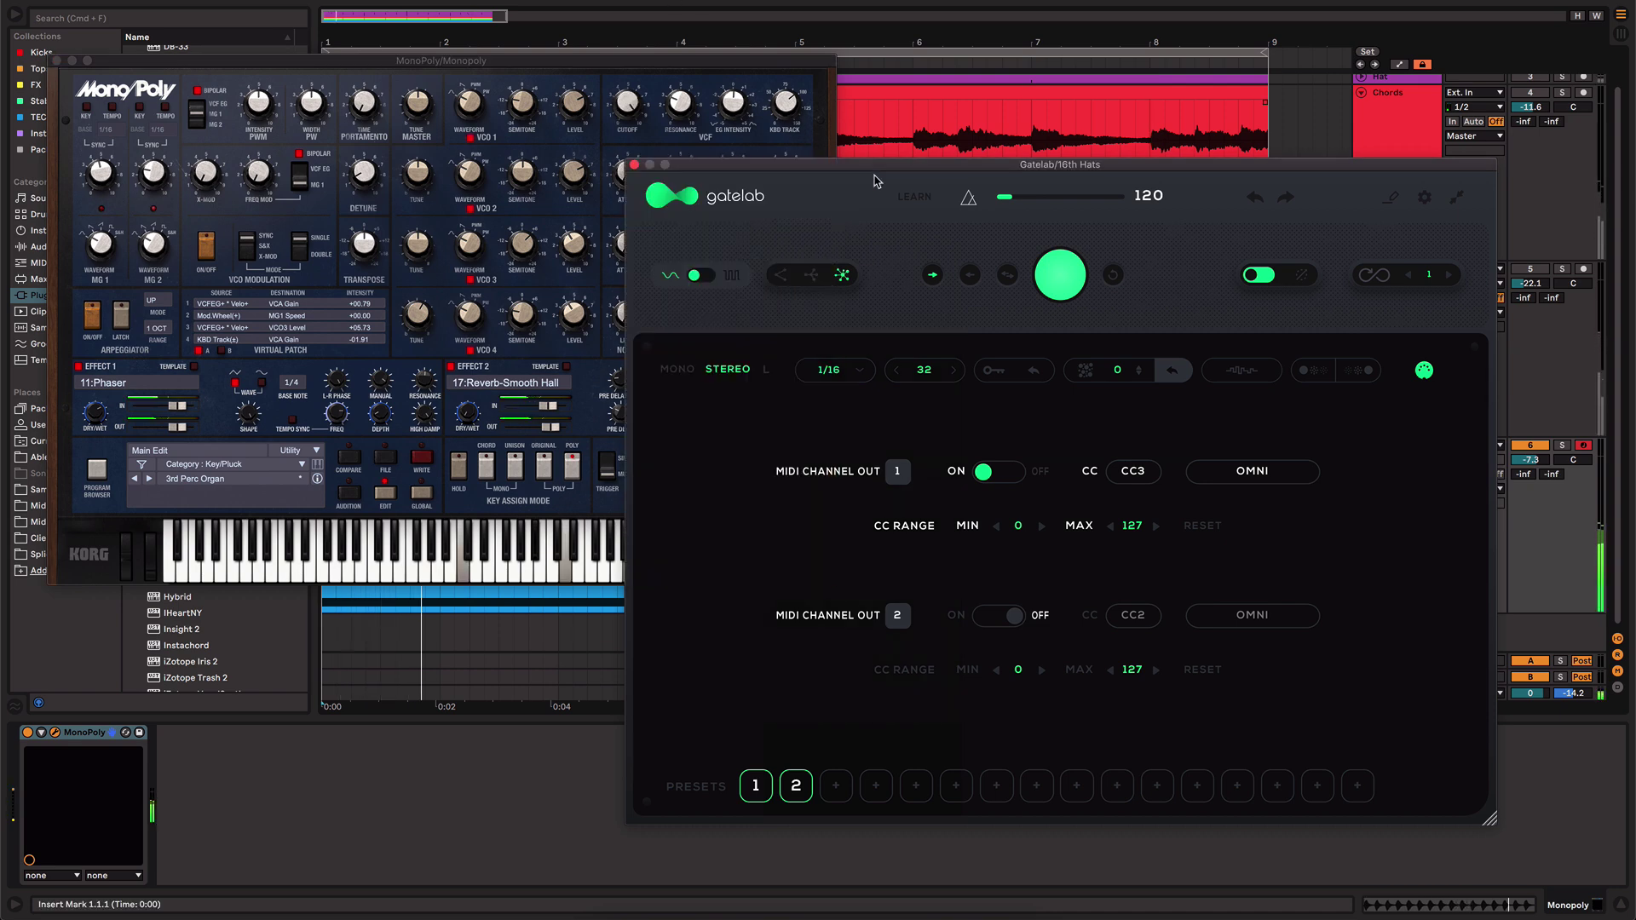
left_click(1424, 372)
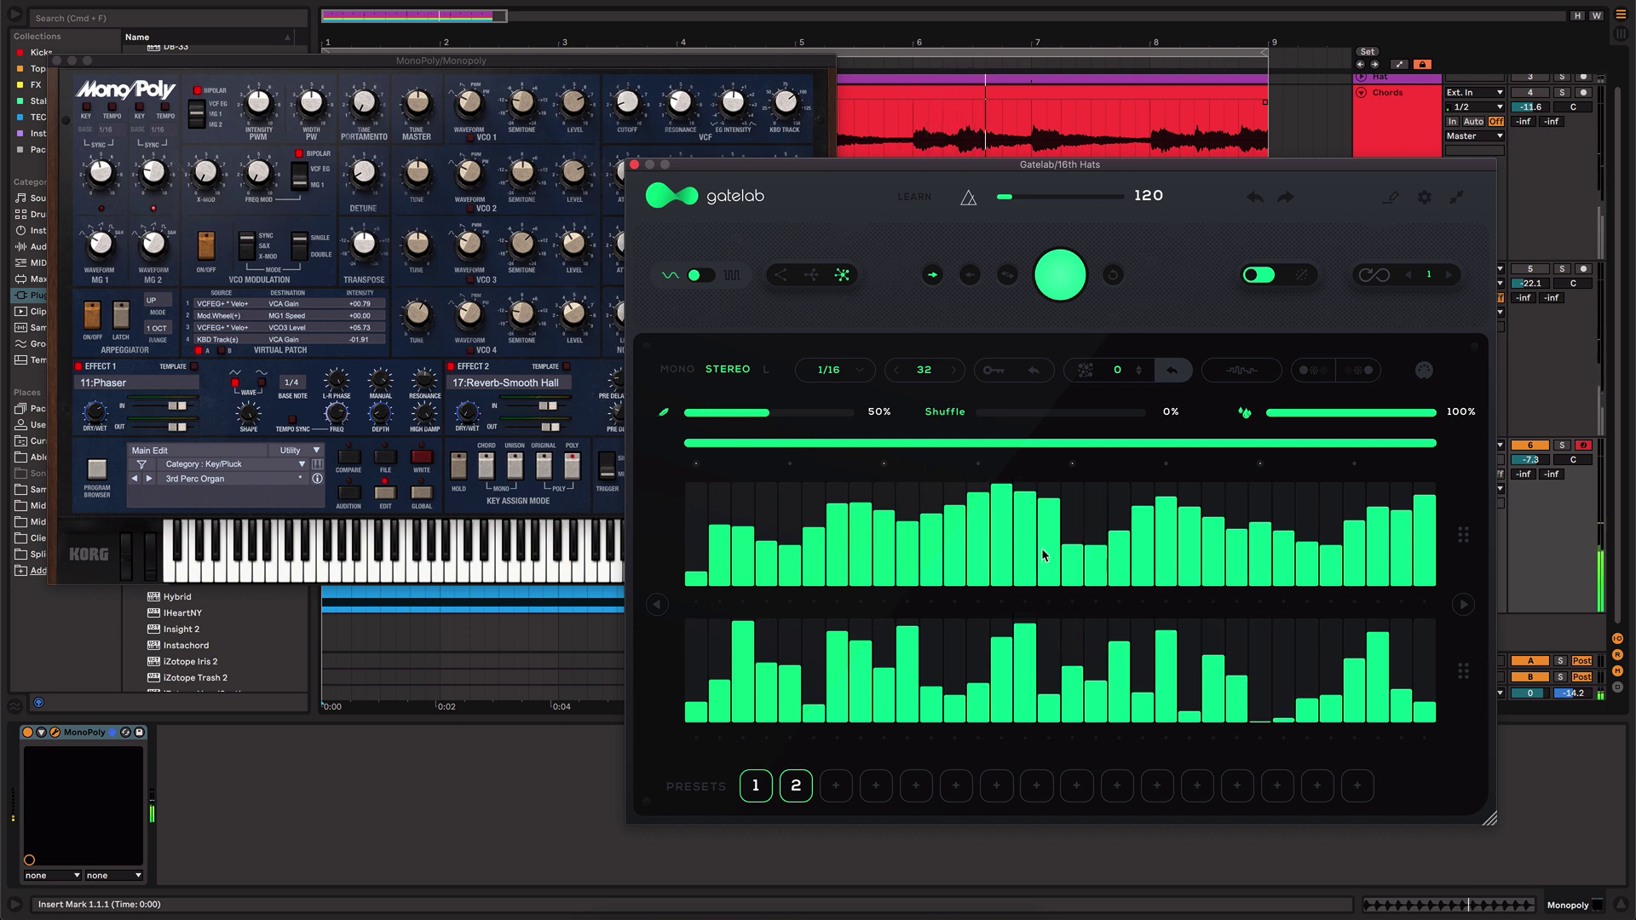
- Redraw the upper lane's step levels as a curve dipping in the middle and rising again, and audition it
mouse_move(634, 119)
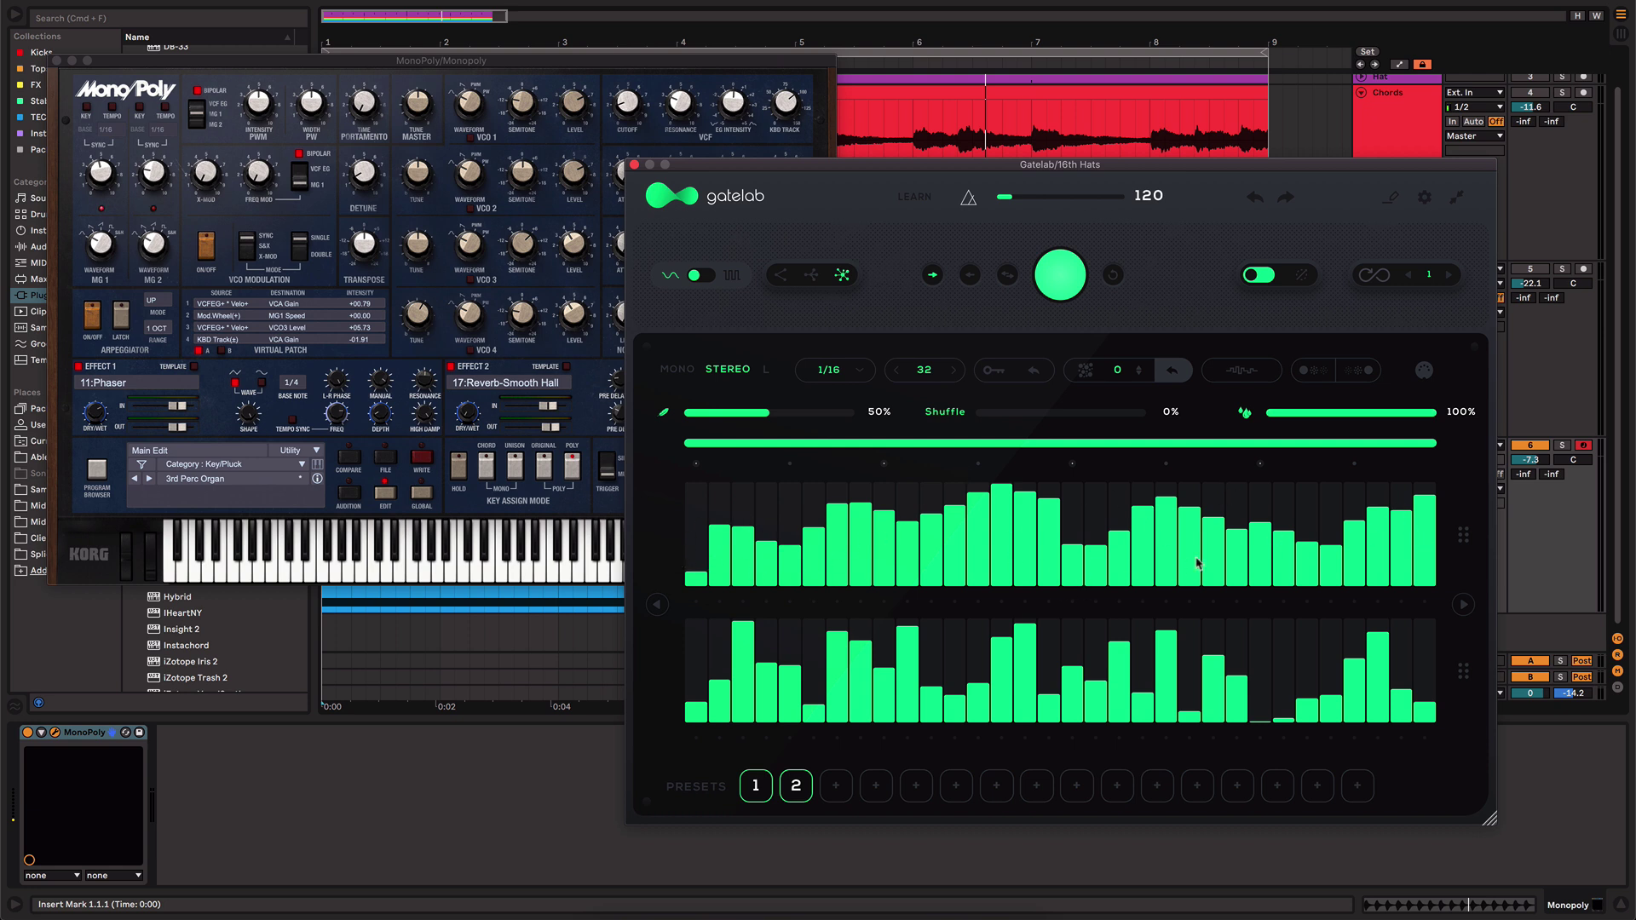
mouse_move(695, 509)
left_mouse_down()
mouse_move(694, 487)
mouse_move(869, 549)
mouse_move(1031, 560)
mouse_move(1343, 533)
mouse_move(1419, 501)
left_mouse_up()
key("space")
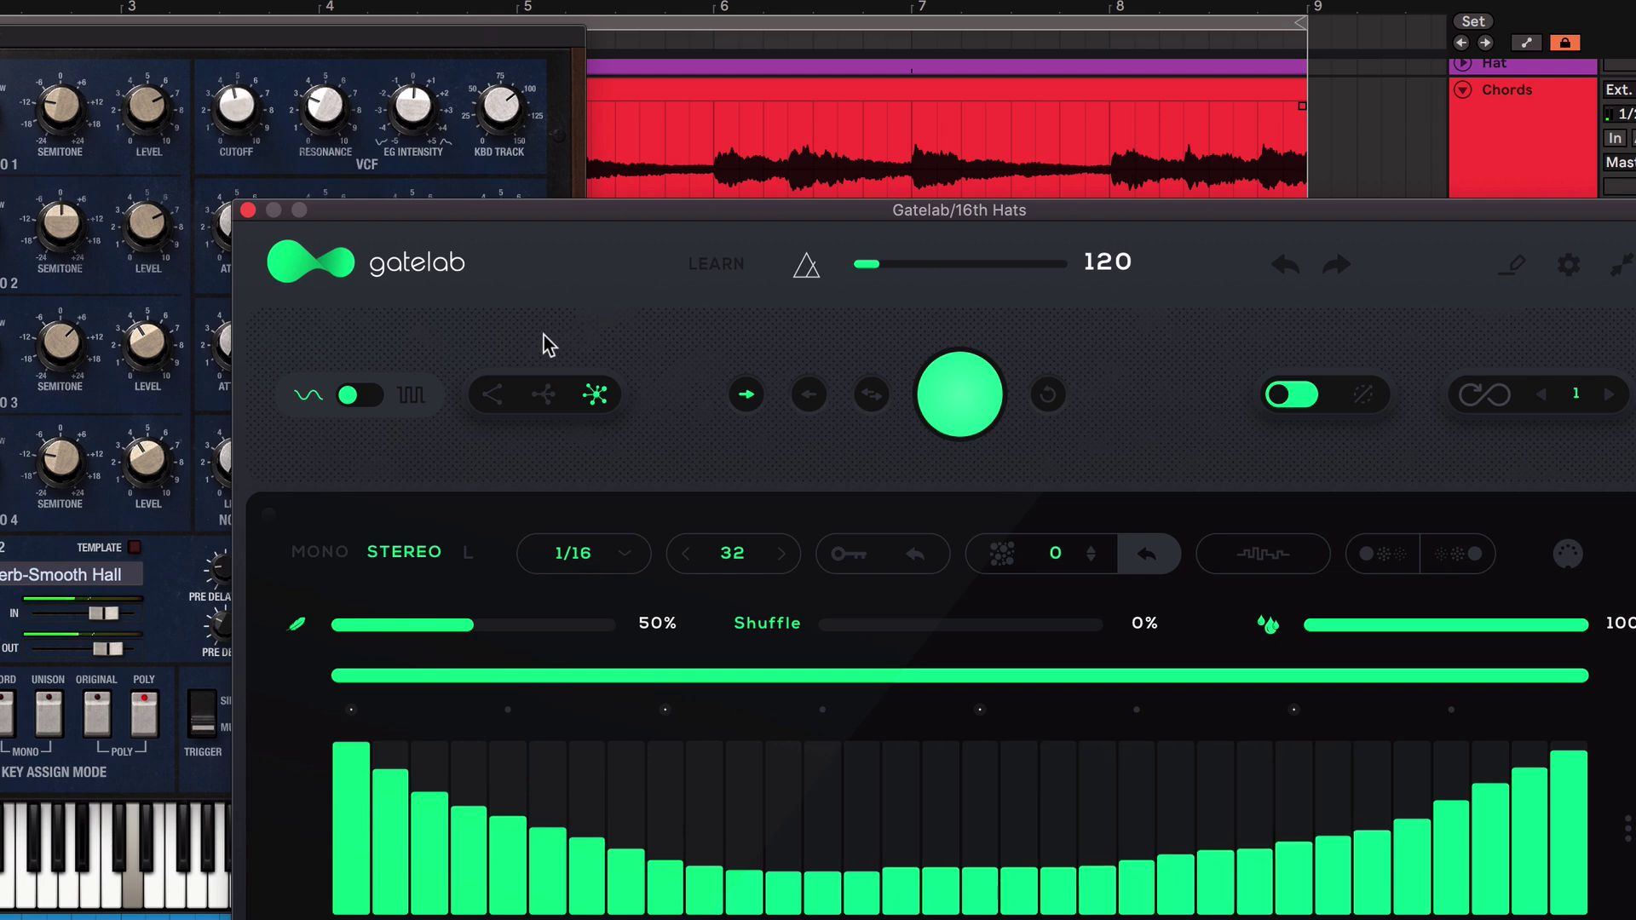
- Switch Gatelab to square gate mode, fill the upper lane, turn off steps 5, 8, 9, 11, 15, 18, 21 and 26, and play it
left_click(366, 396)
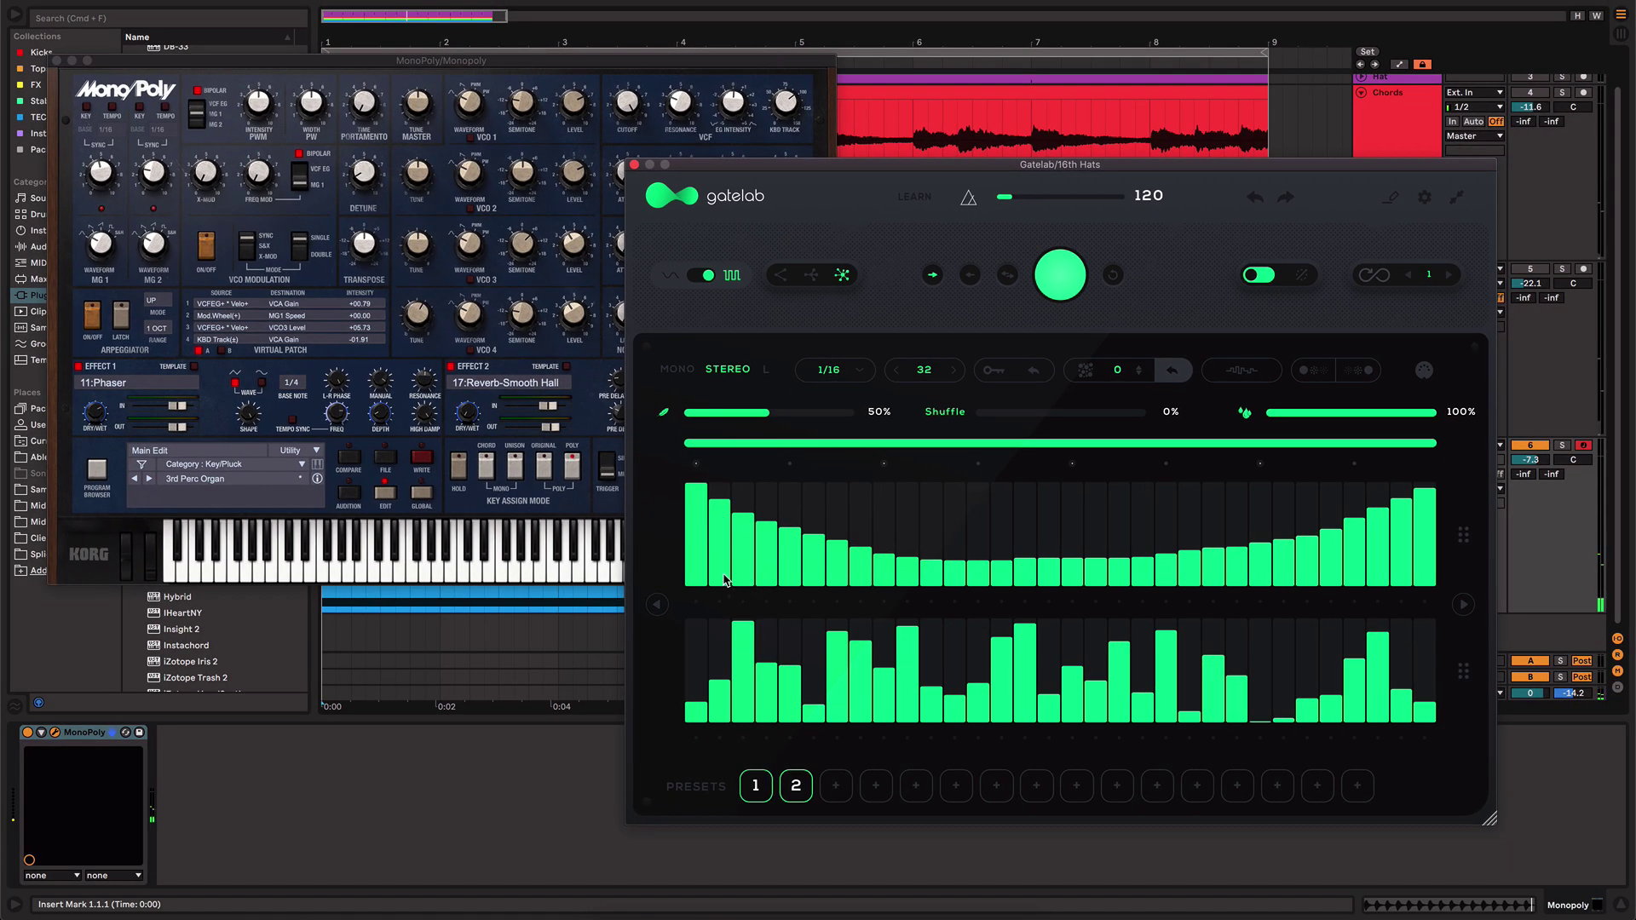
mouse_move(724, 579)
left_mouse_down()
mouse_move(1078, 545)
mouse_move(1460, 544)
left_mouse_up()
left_click(936, 546)
left_click(787, 539)
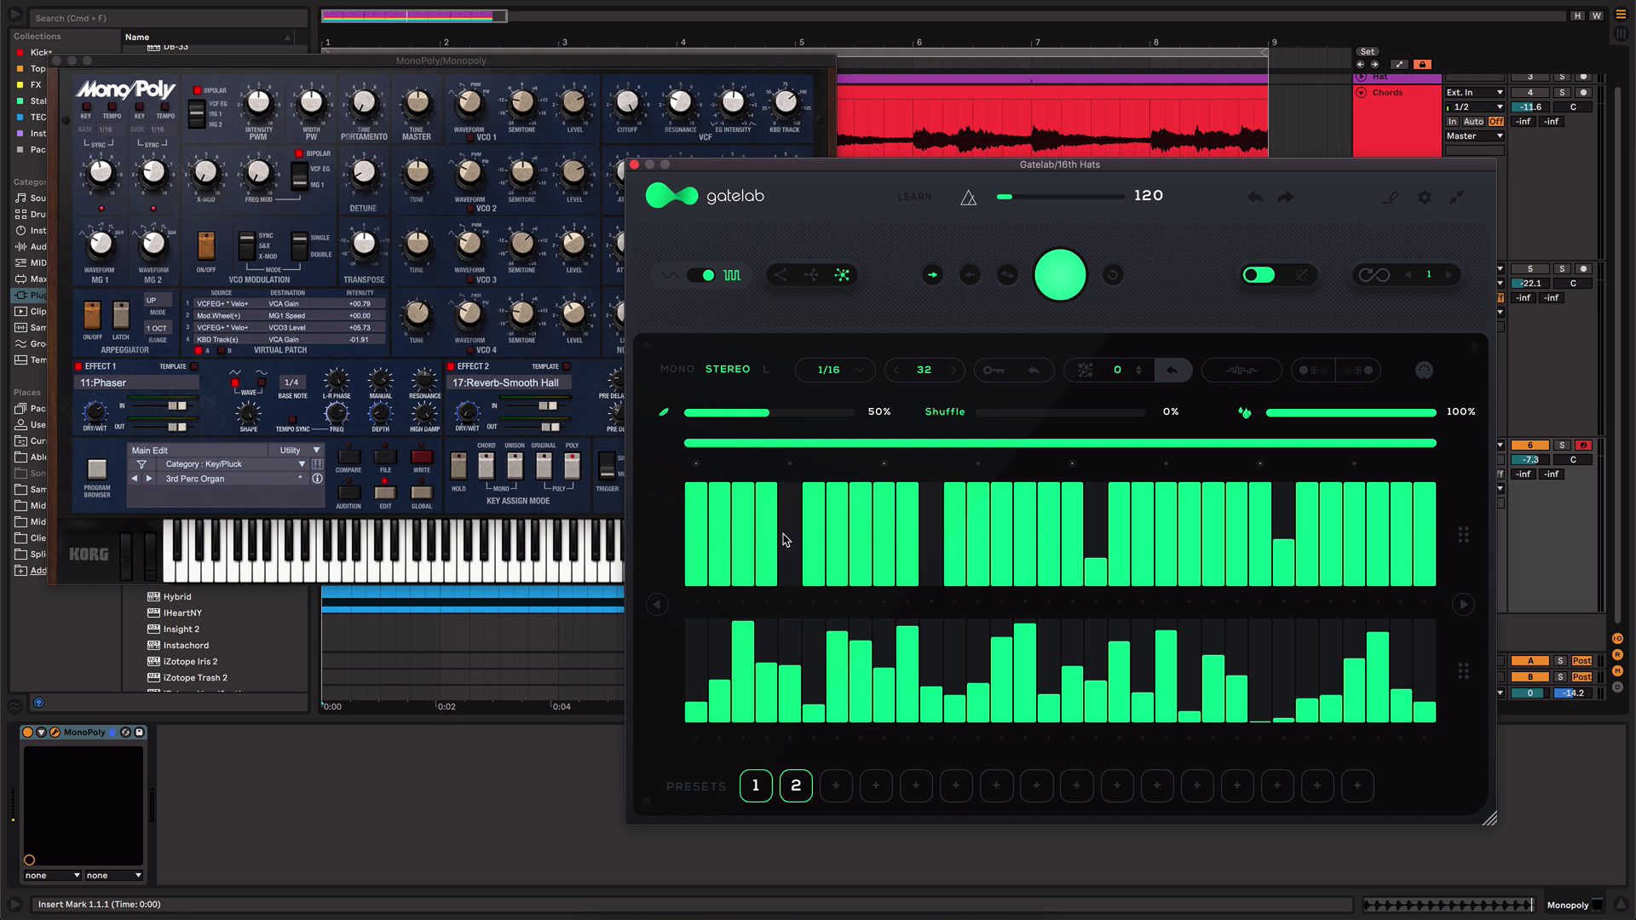
left_click(863, 539)
left_click(888, 533)
left_click(1032, 530)
left_click(1162, 530)
left_click(1312, 539)
left_click_drag(1316, 539, 1284, 529)
left_click(1275, 558)
left_click(1099, 572)
key("space")
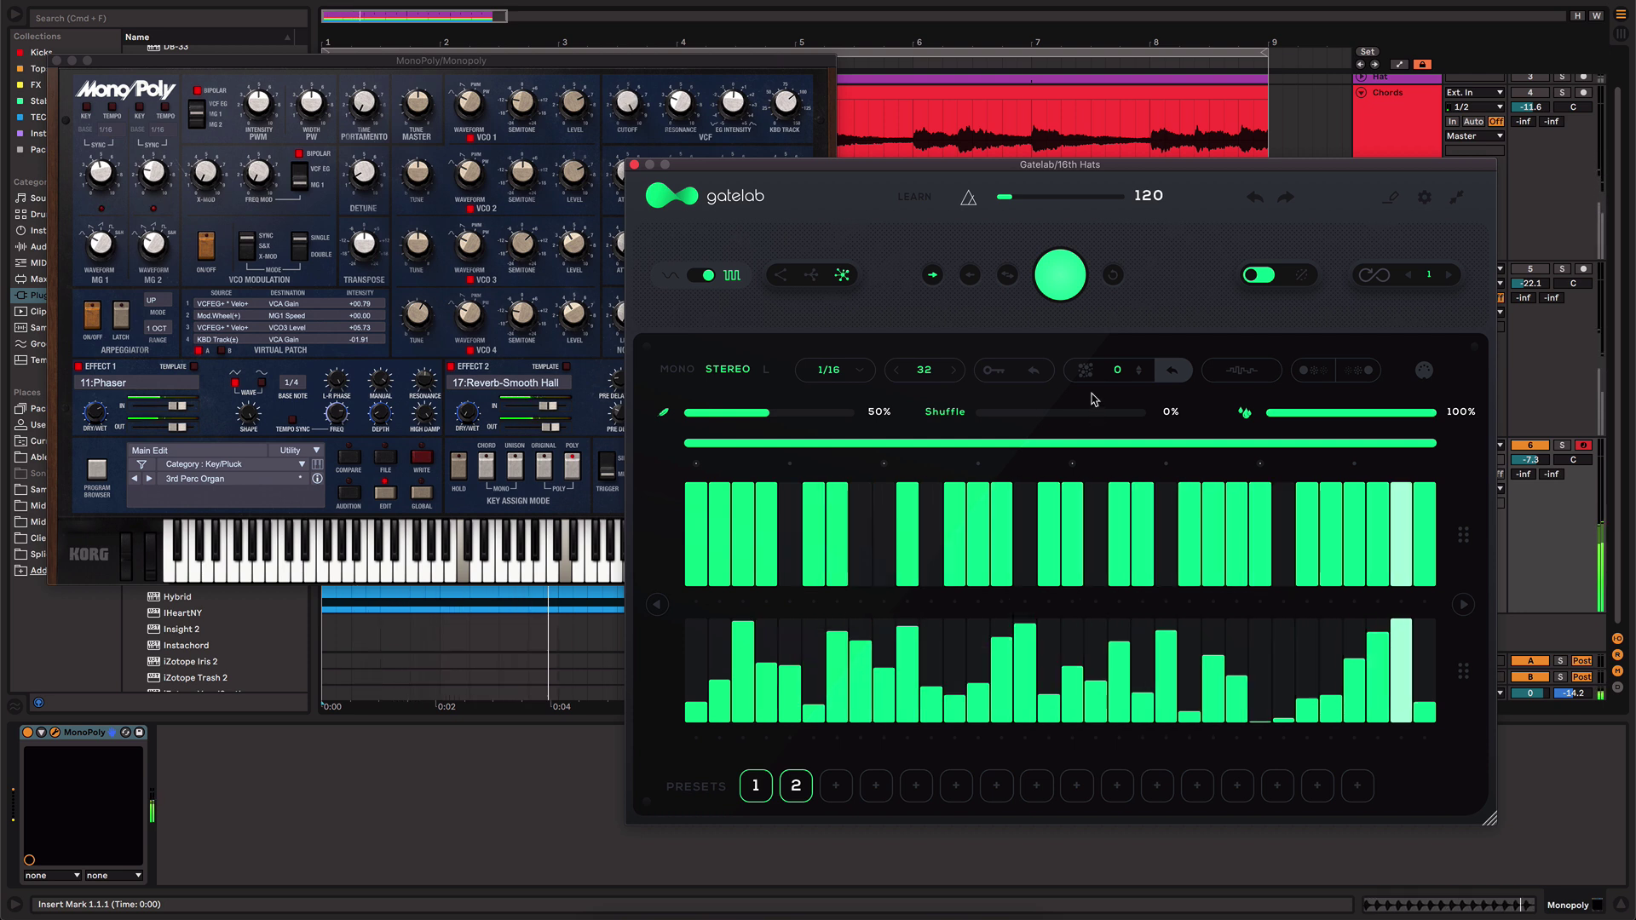
- Turn off steps 2, 29 and 31 in the upper lane during playback
left_click(715, 519)
left_click(1283, 524)
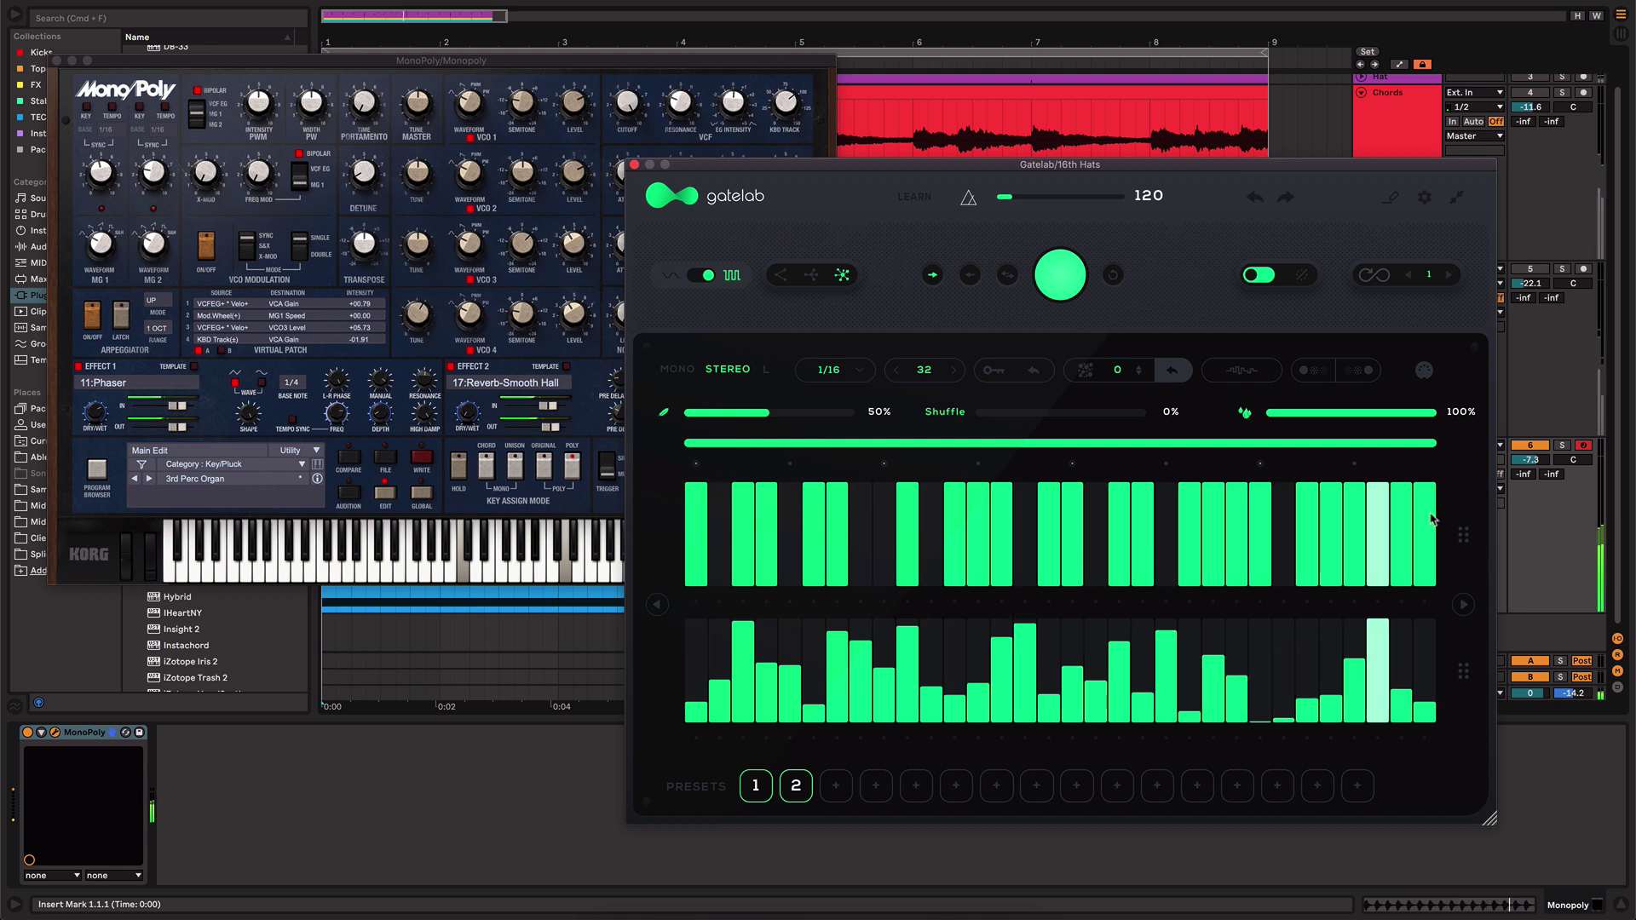
left_click(1401, 527)
left_click(1354, 528)
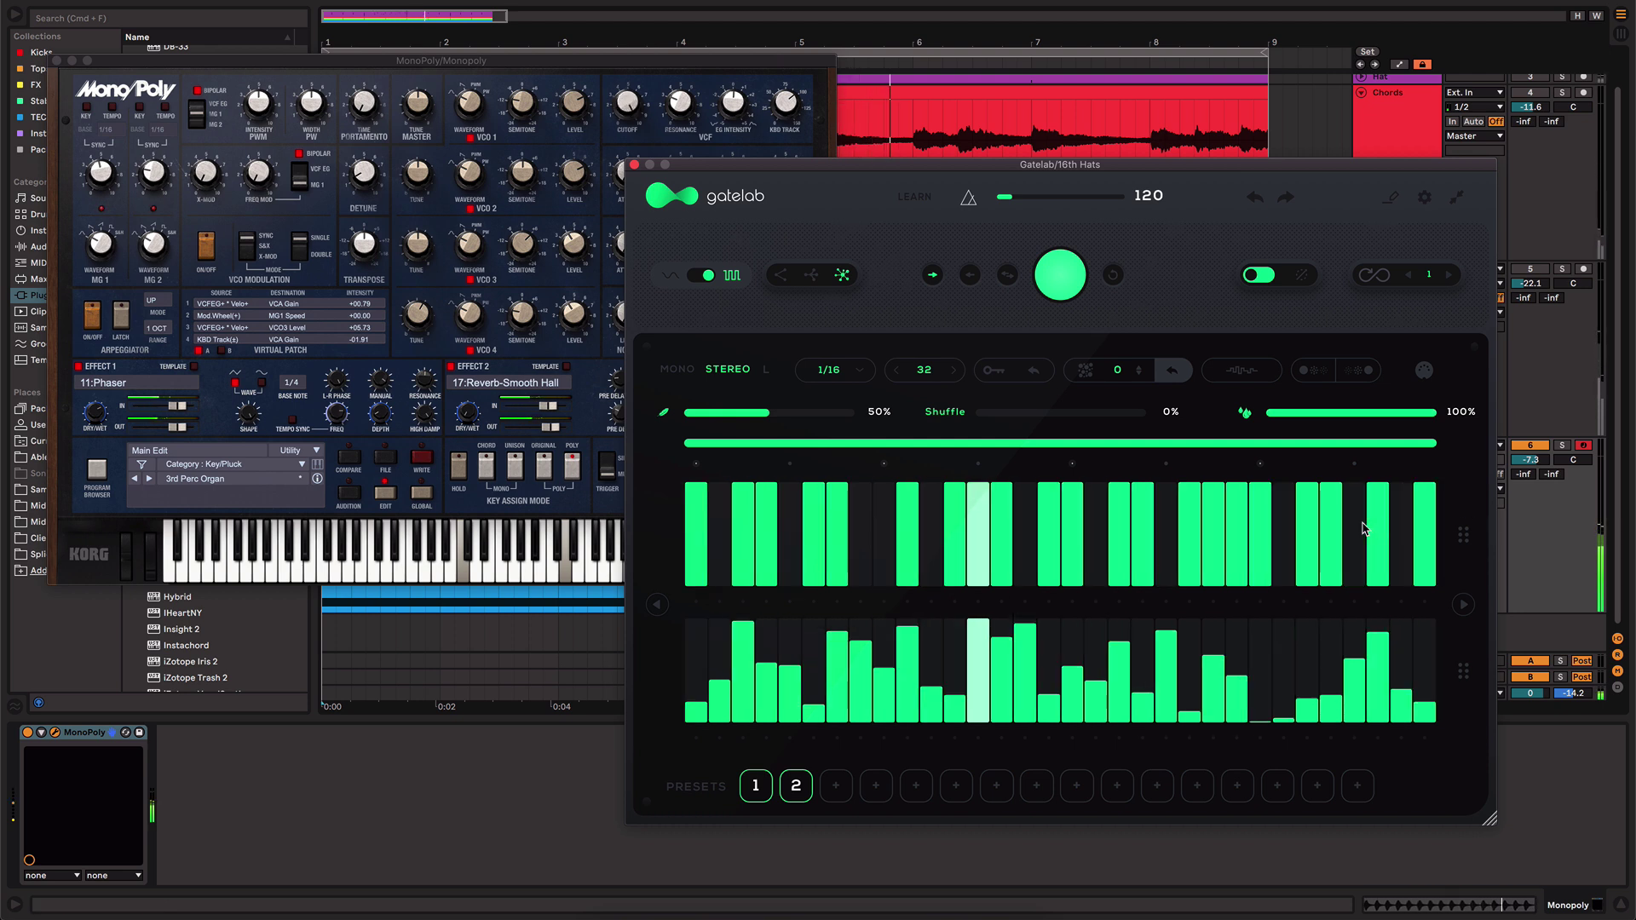
- Turn on MIDI Channel Out 2 in Gatelab and assign CC 8 to MonoPoly's VCF resonance knob
left_click(1424, 371)
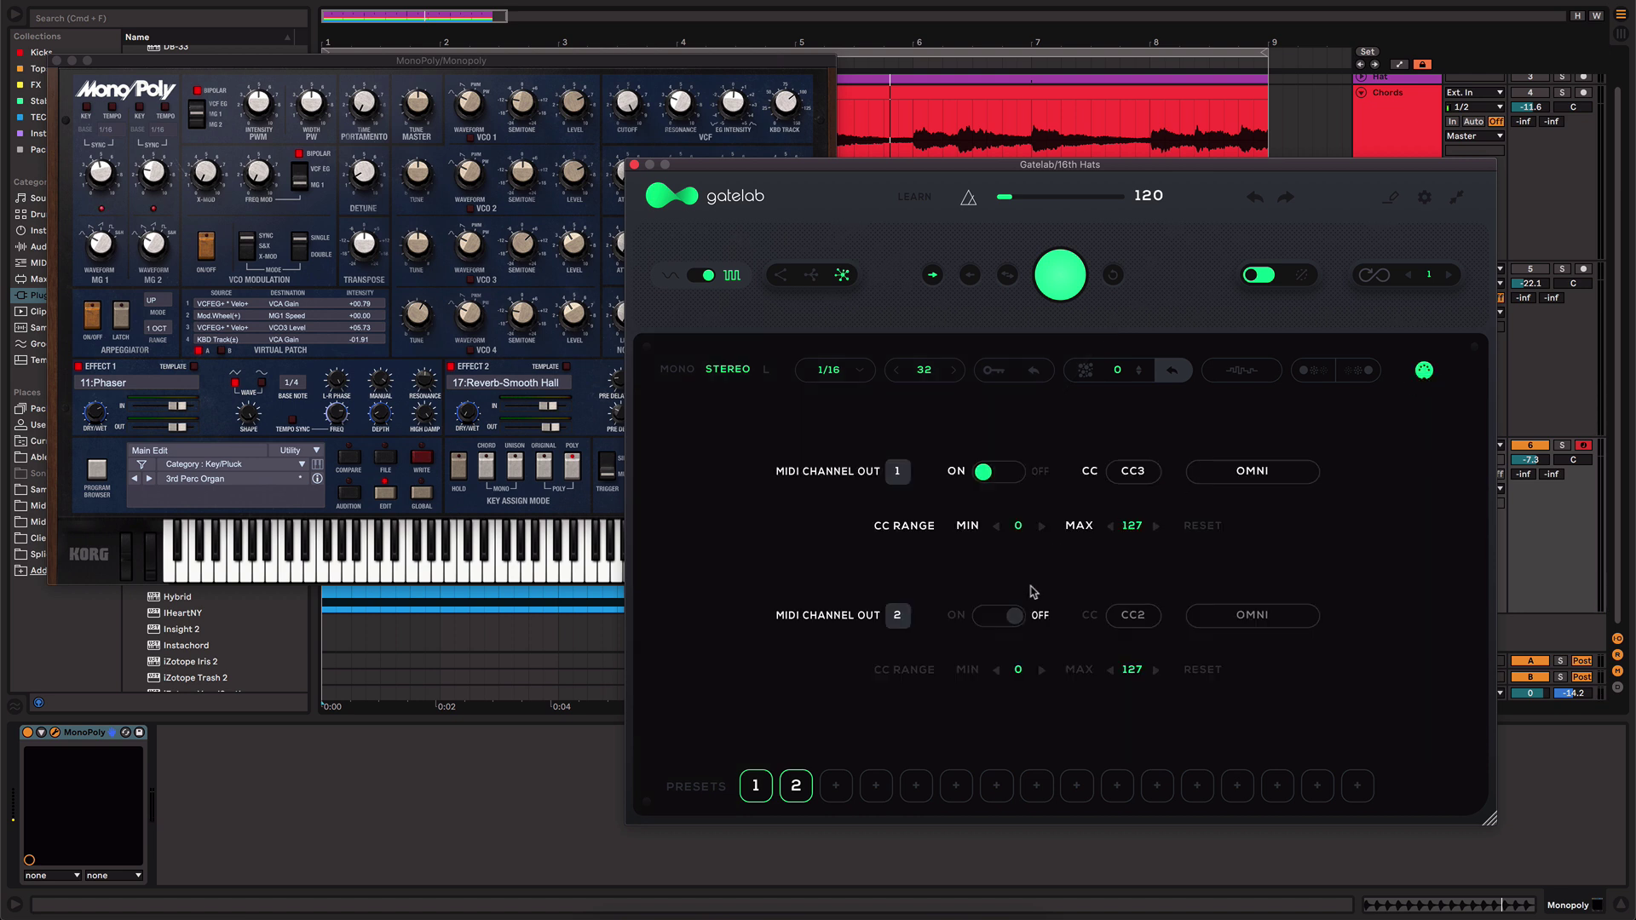
left_click(1006, 618)
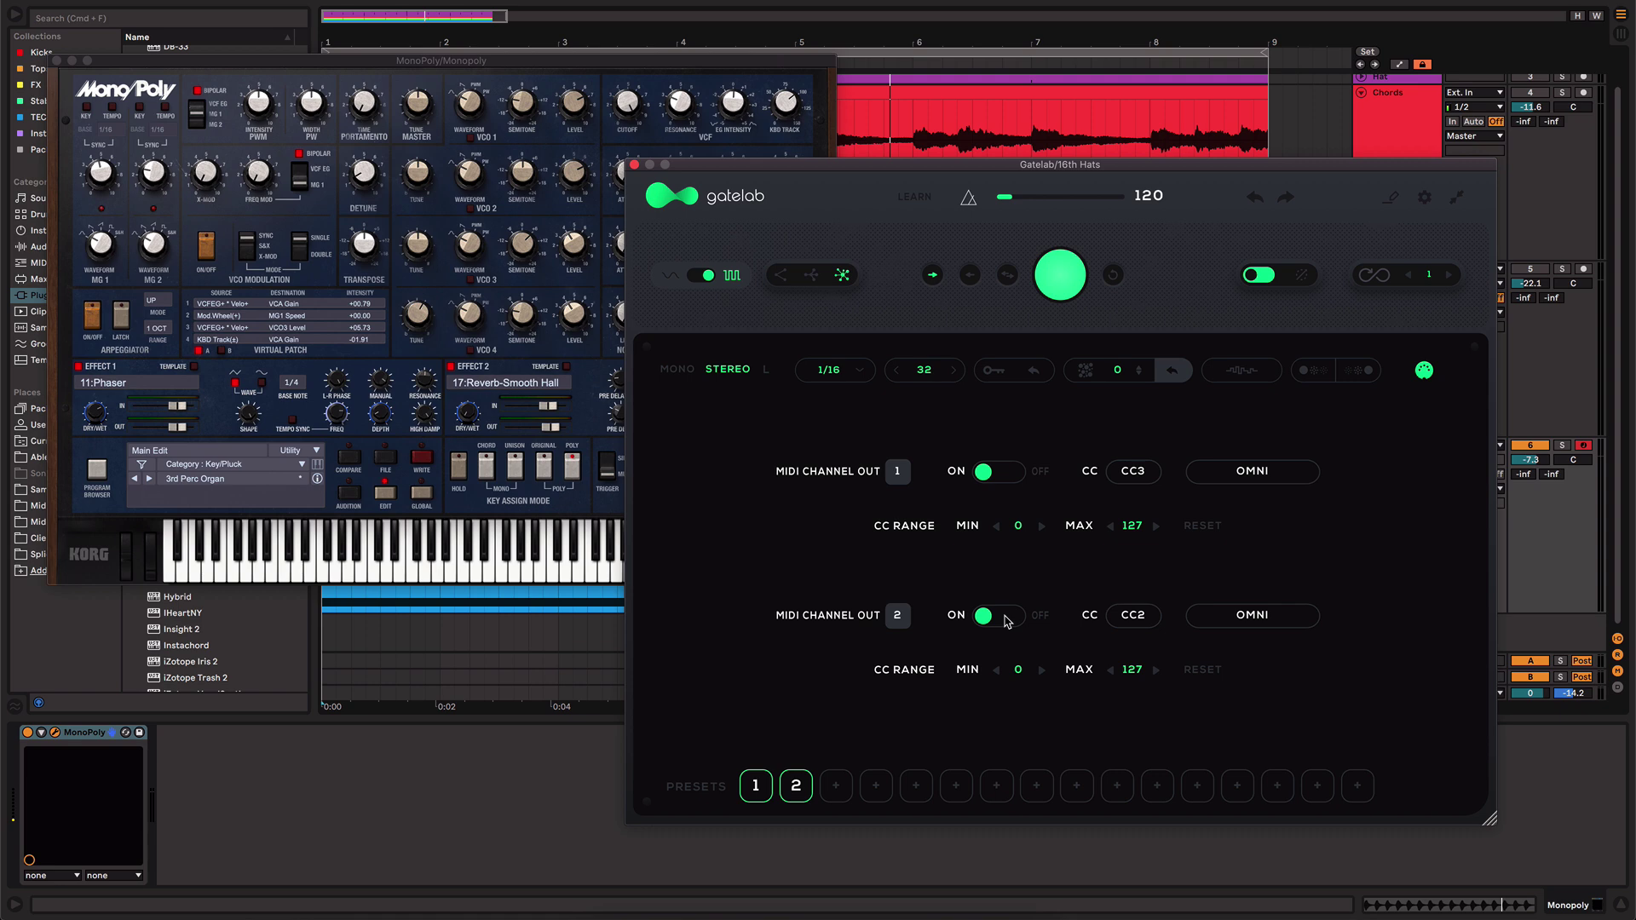
left_click(690, 70)
right_click(682, 102)
mouse_move(834, 113)
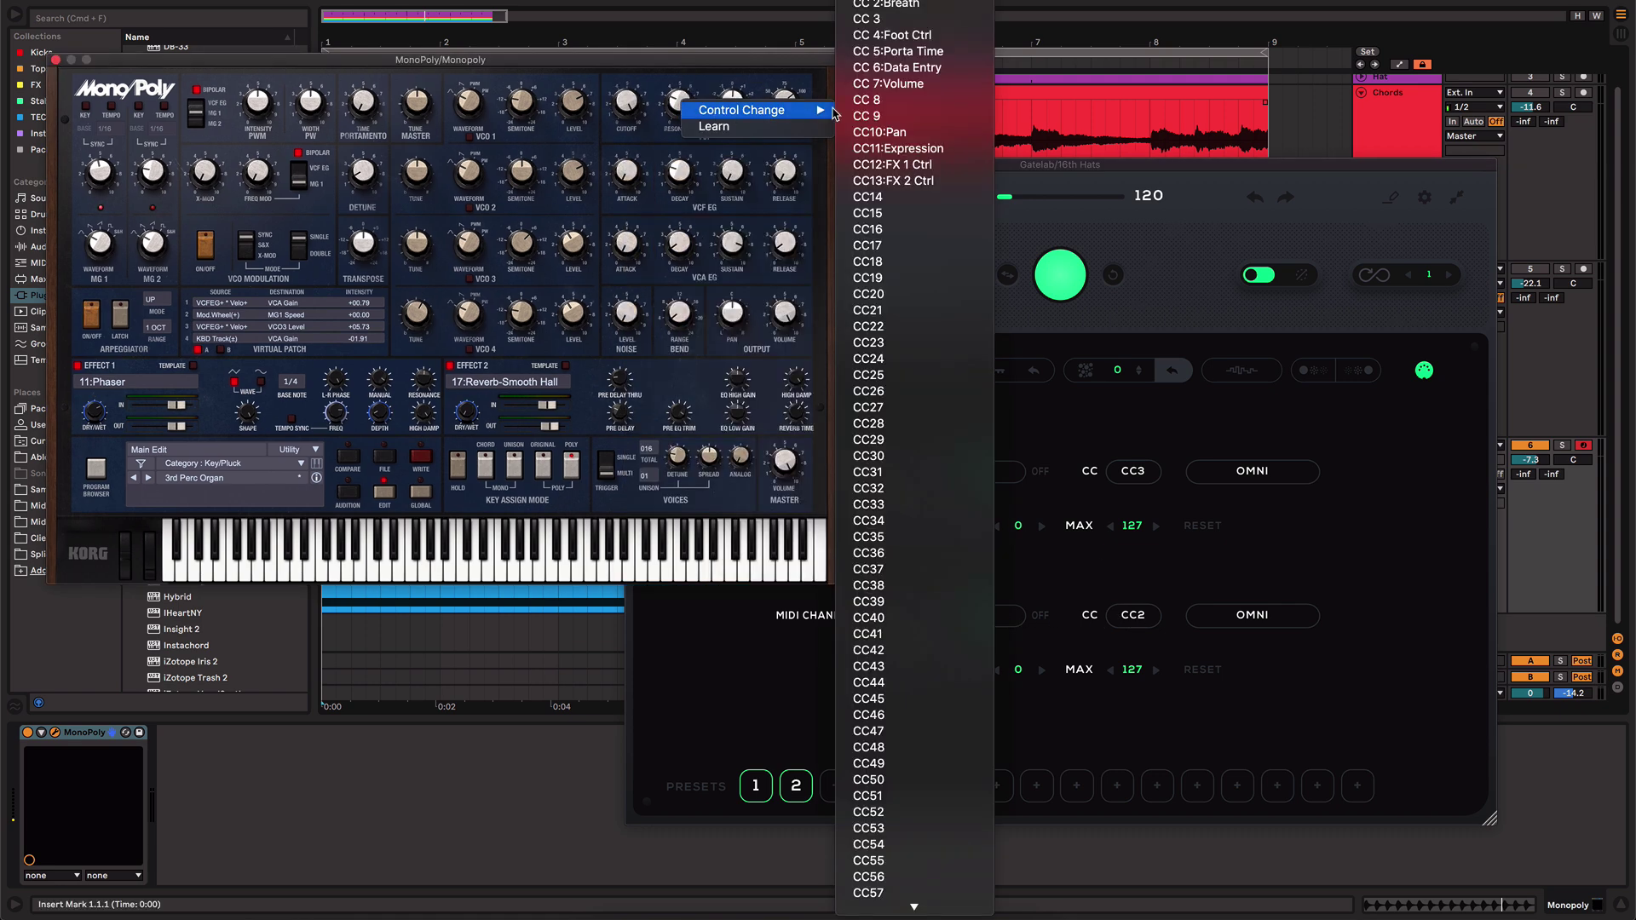
left_click(880, 101)
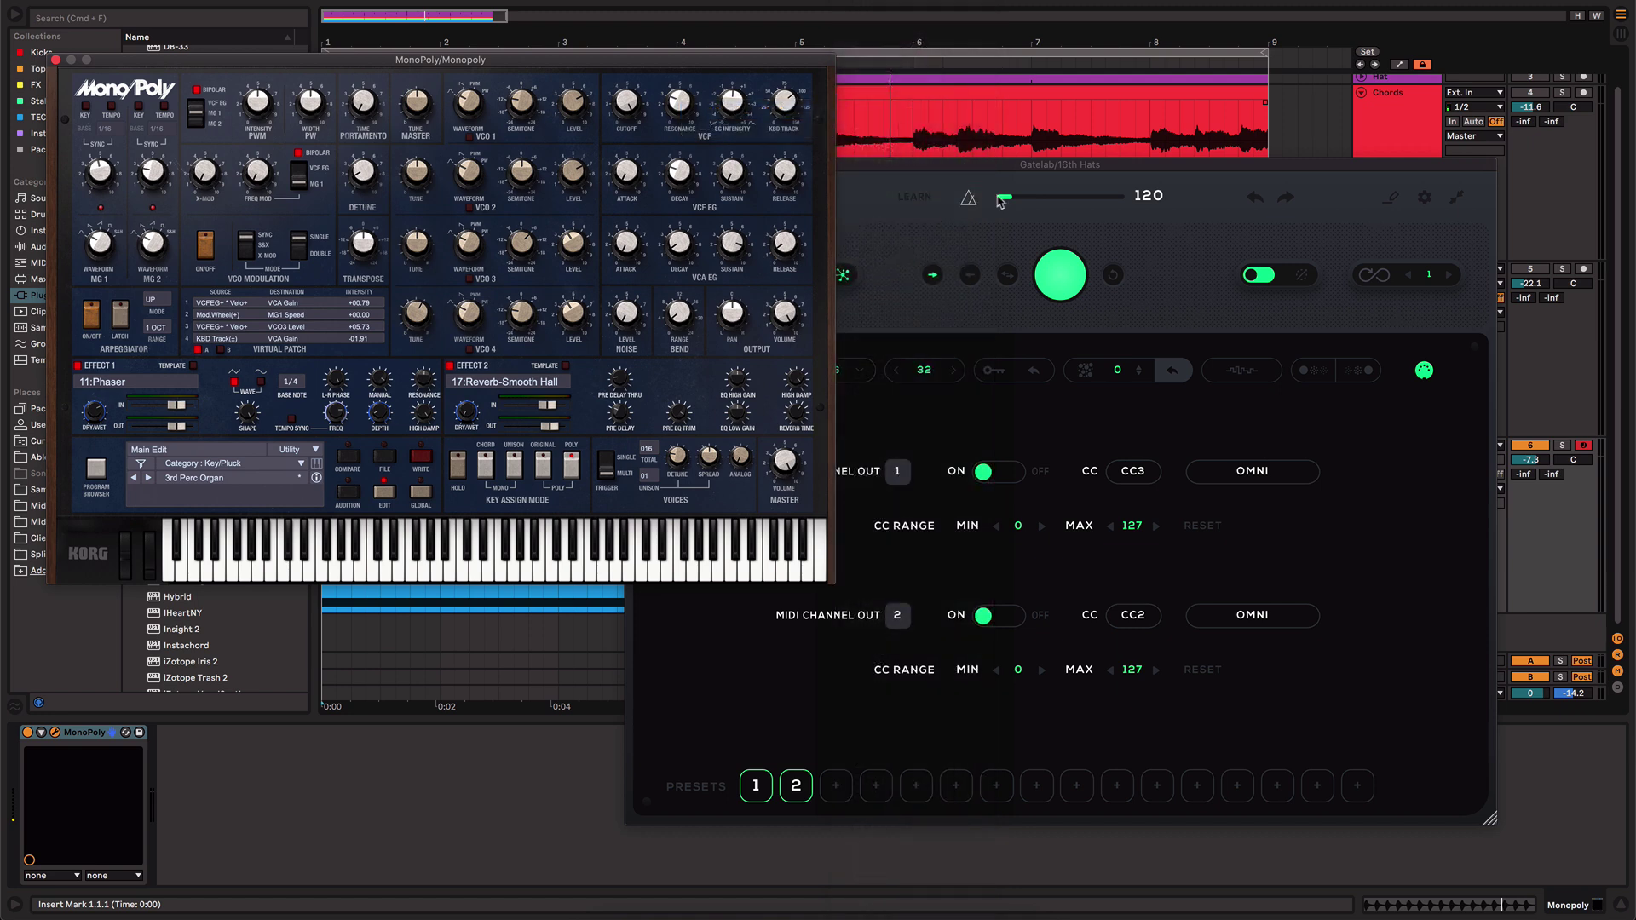
- Set MIDI Channel Out 2 to send CC8 and start playback to hear the resonance modulation
left_click(1150, 300)
left_click(1135, 614)
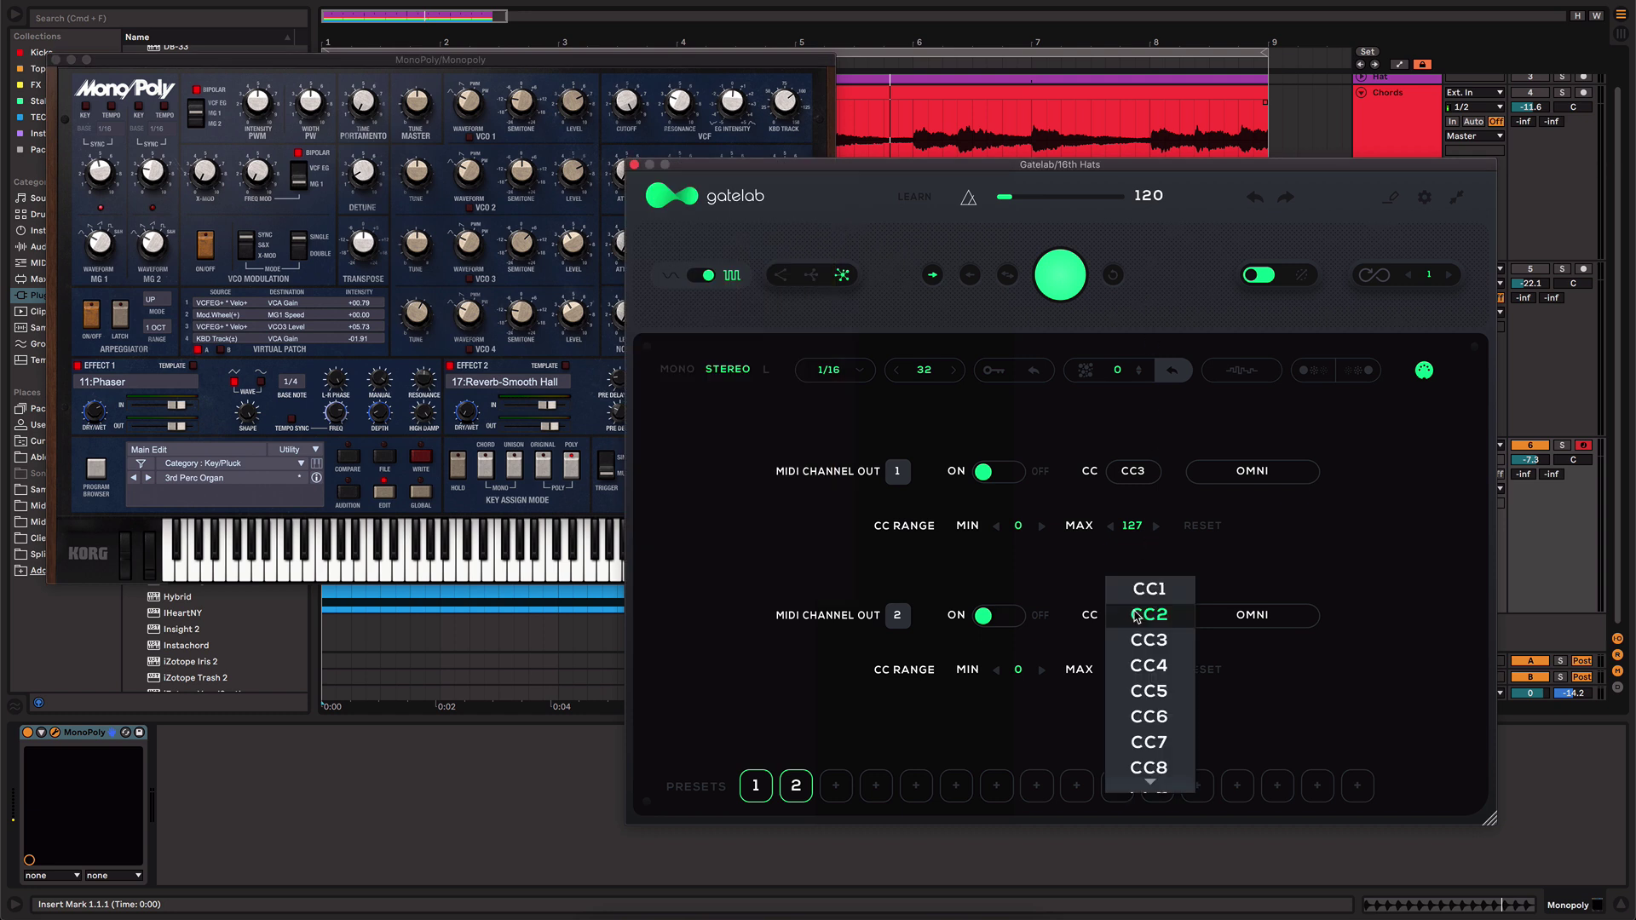
left_click(1156, 771)
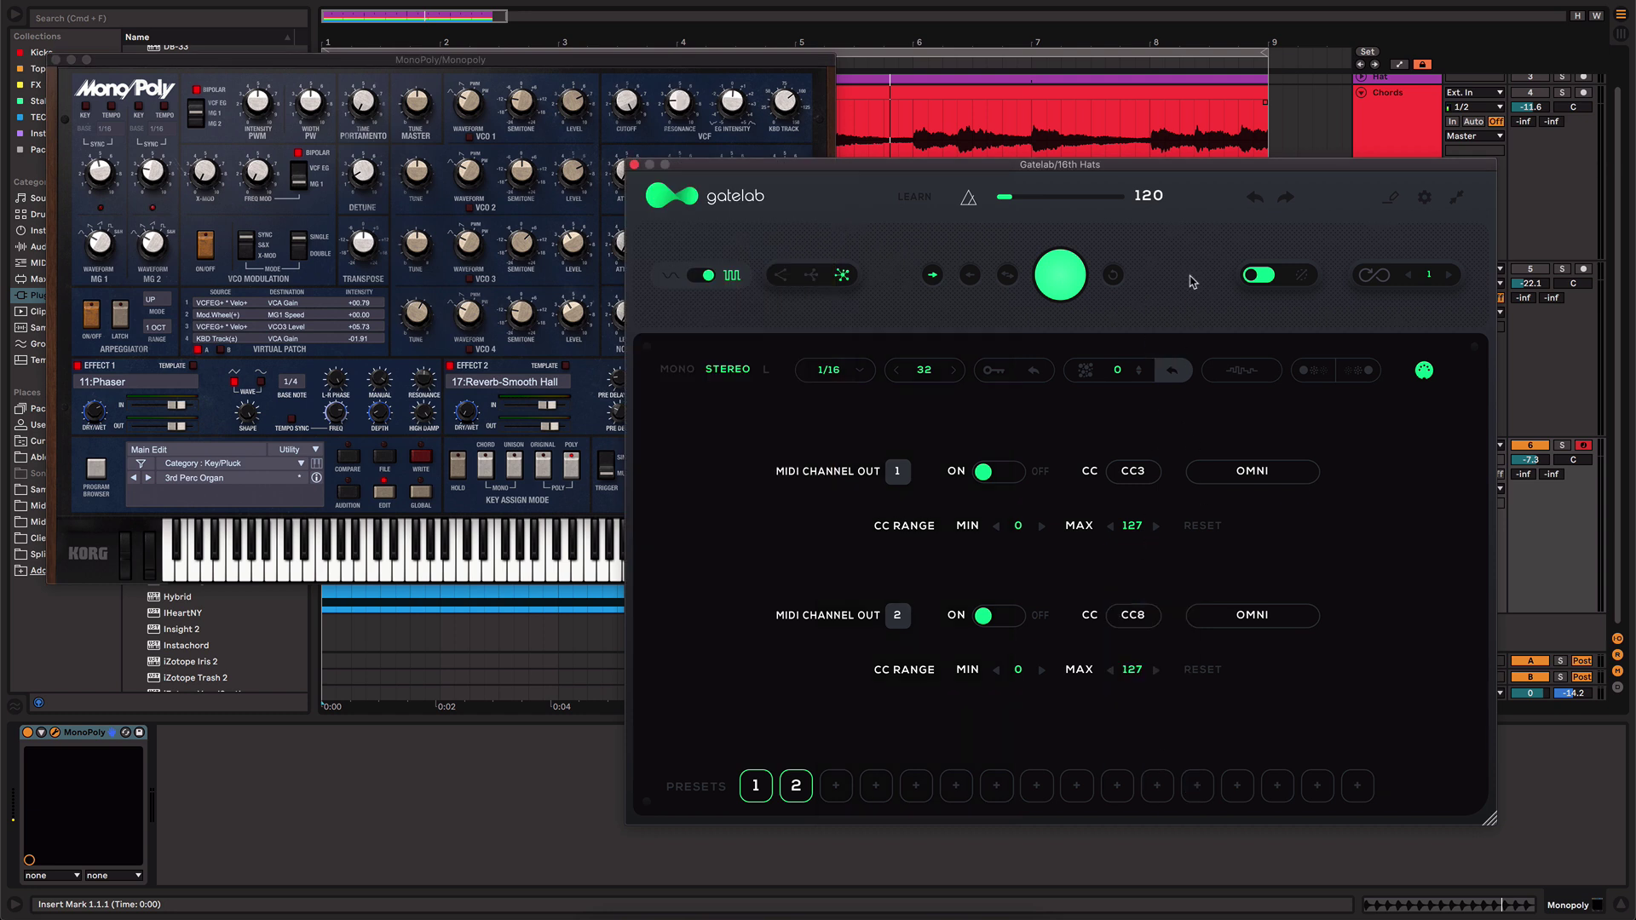
key("space")
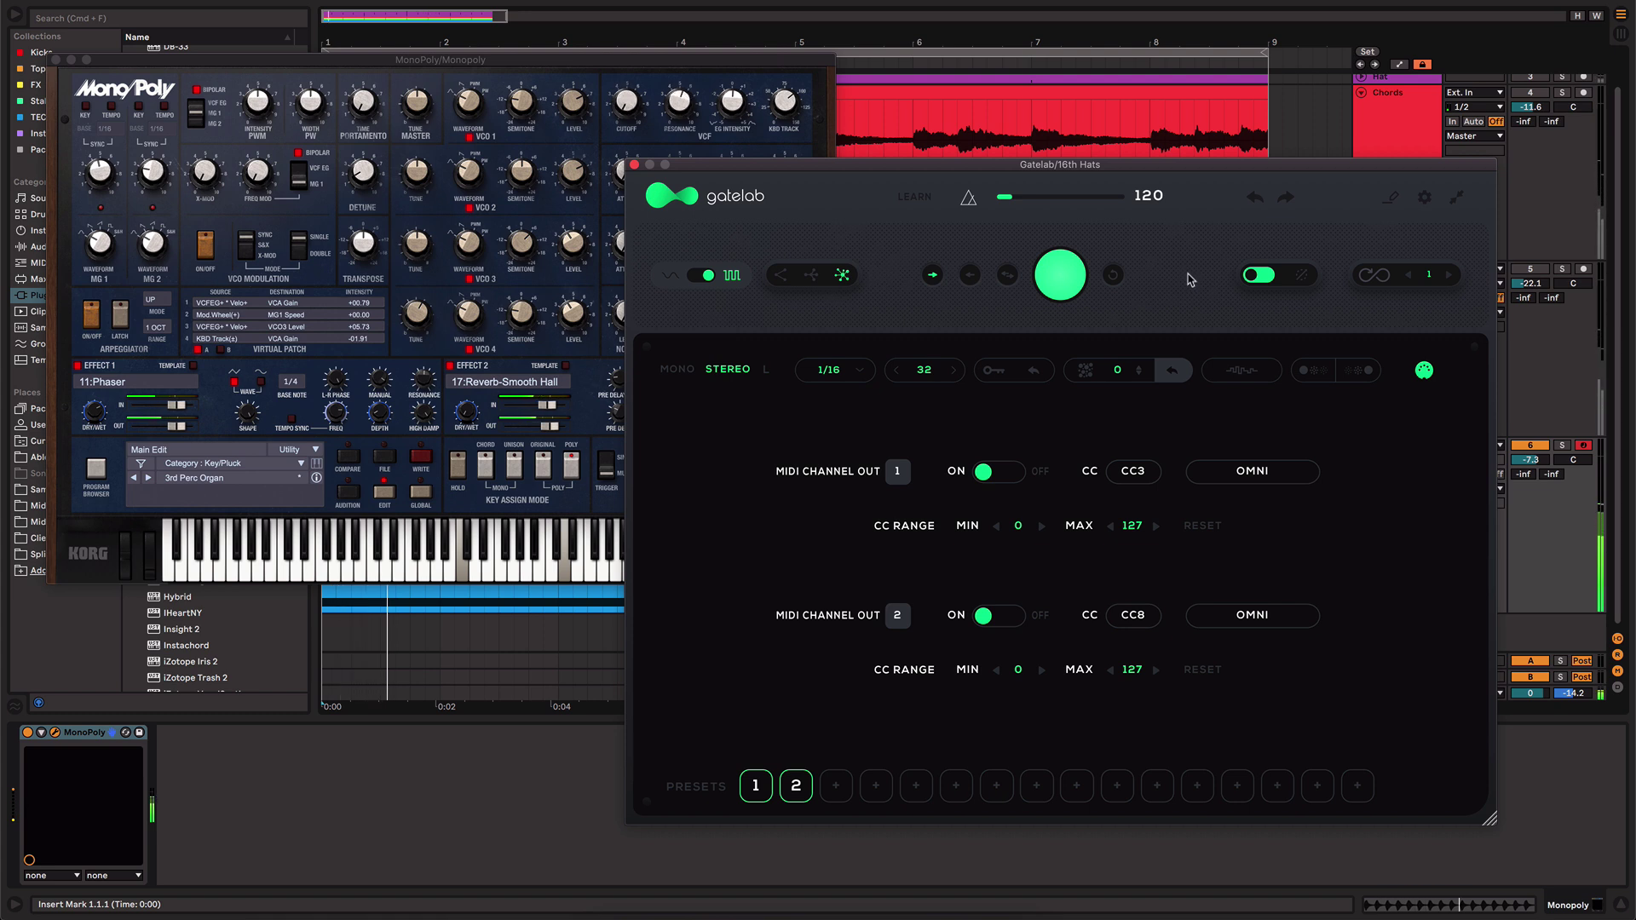
- Rebuild the lower lane with only steps 2–3, 5–7, 9–11, 13–14, 16–17, 21–22 and 25–30 on
left_click(1424, 370)
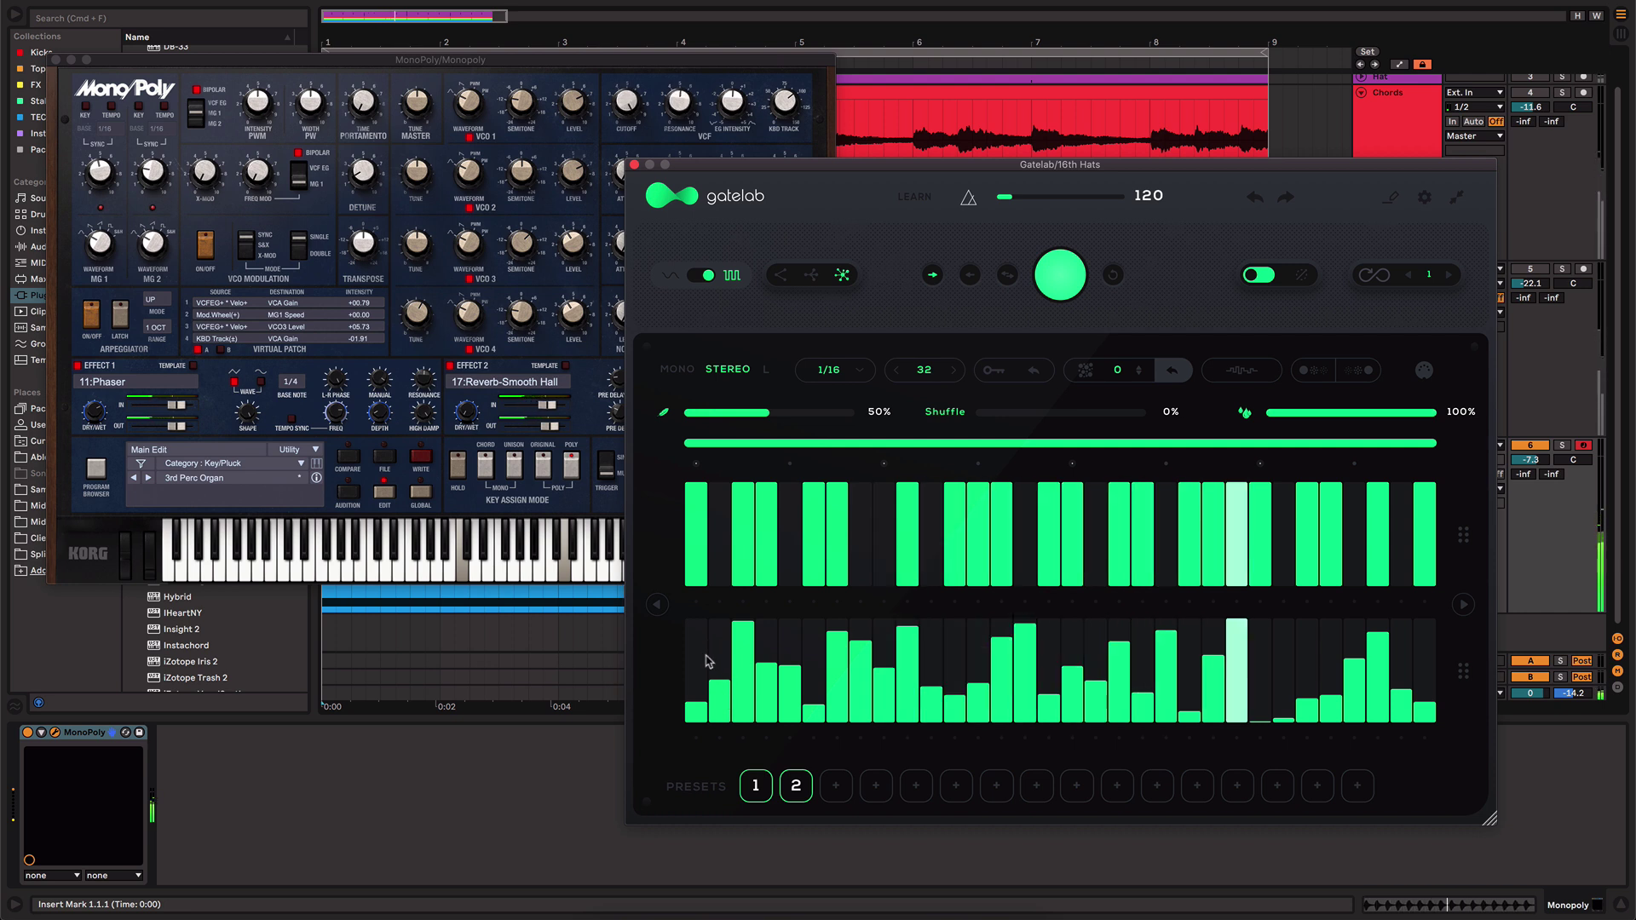
left_click_drag(700, 664, 1442, 663)
left_click(1424, 663)
left_click_drag(1236, 686, 1112, 715)
mouse_move(807, 715)
left_mouse_down()
mouse_move(848, 697)
mouse_move(839, 681)
left_mouse_up()
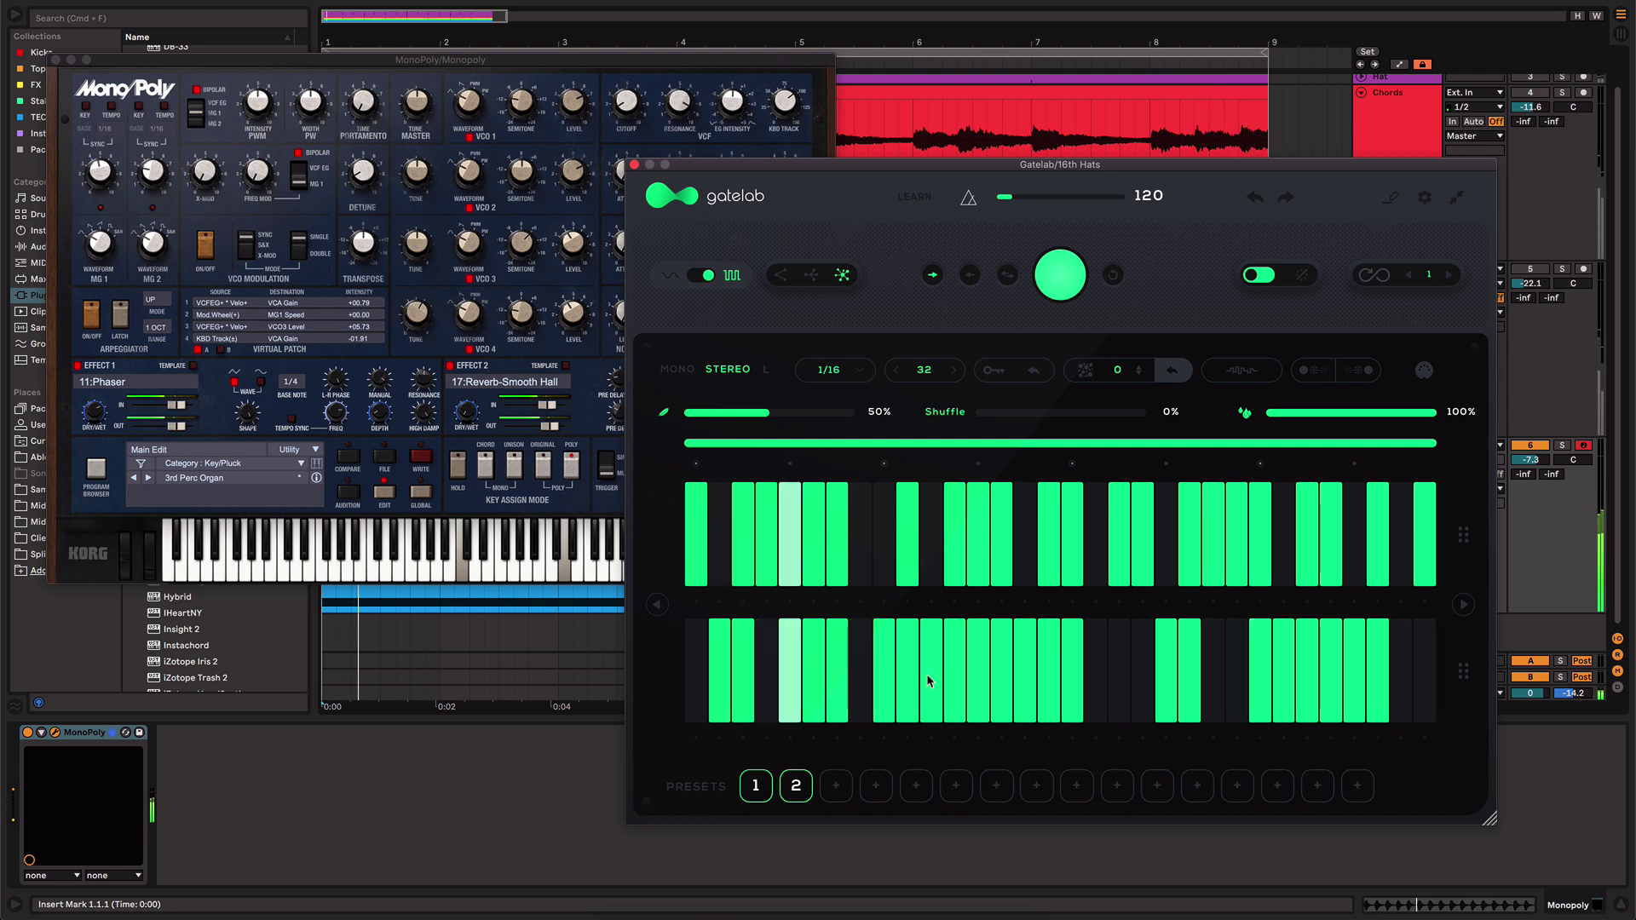
left_click(954, 673)
left_click(1024, 673)
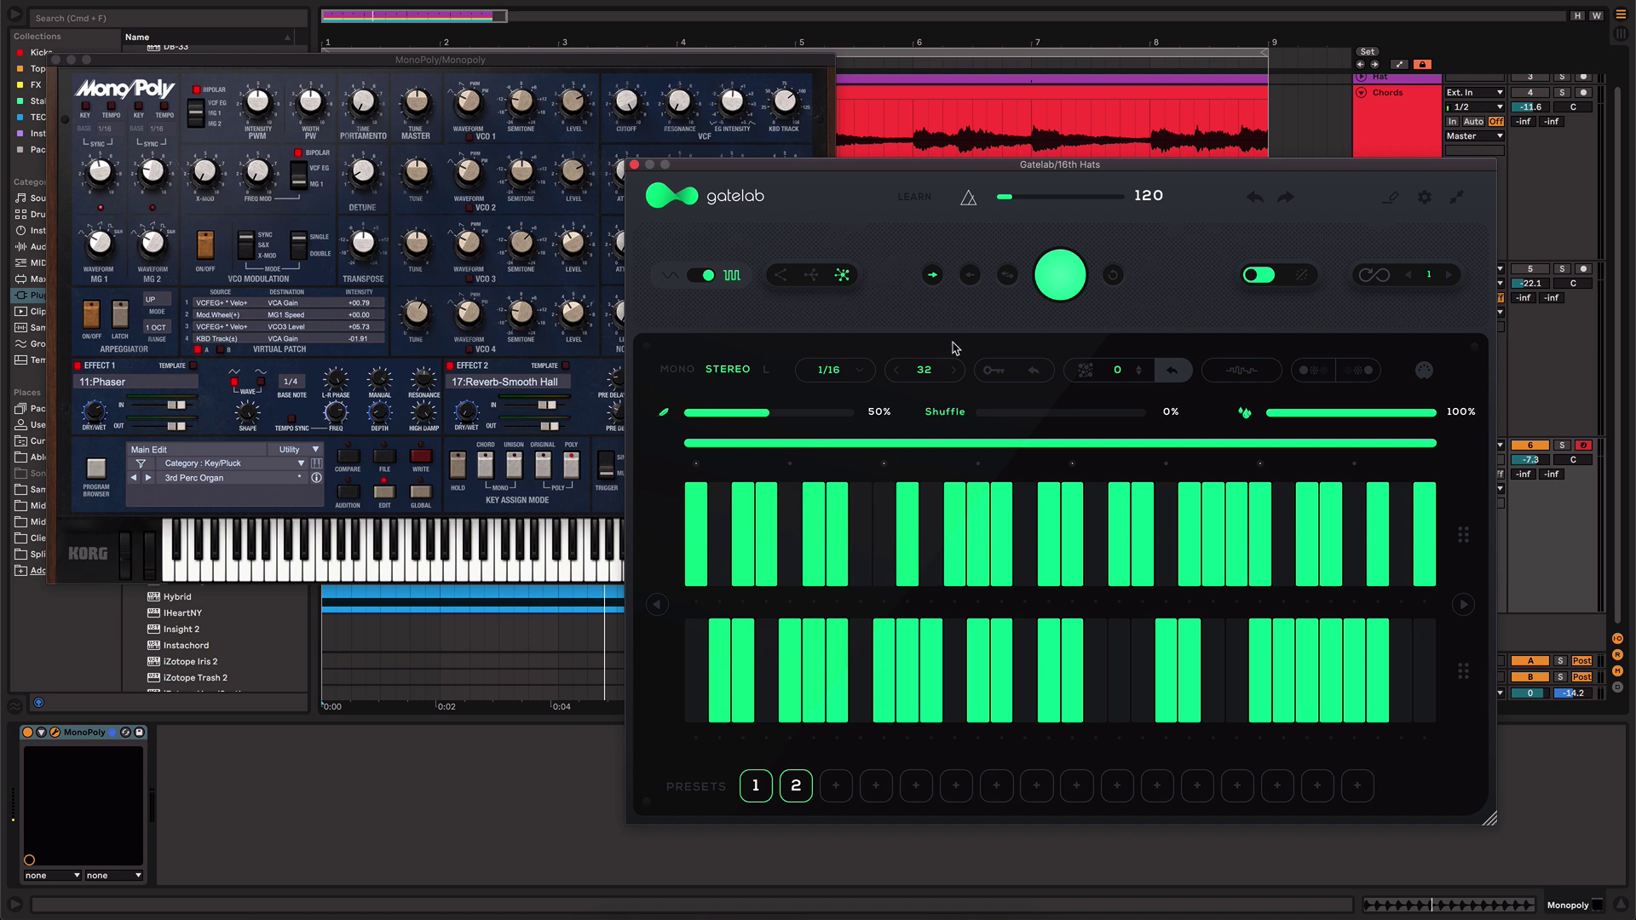
- Limit MIDI Channel Out 2's CC range to a maximum of 64
left_click(1423, 371)
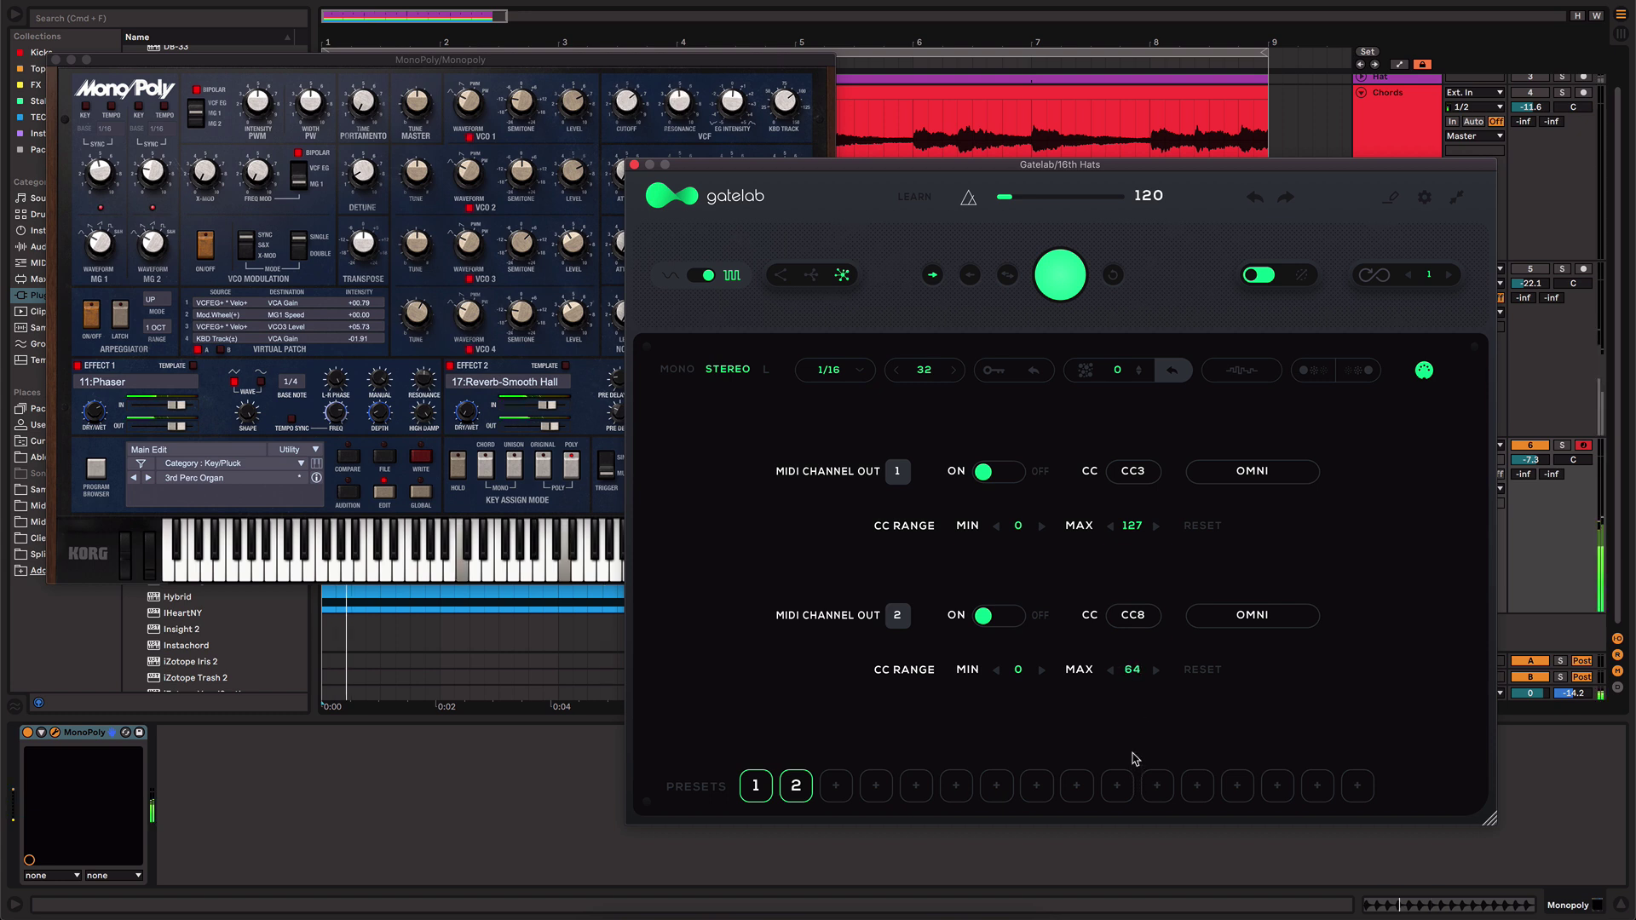
left_click_drag(1133, 673, 1139, 652)
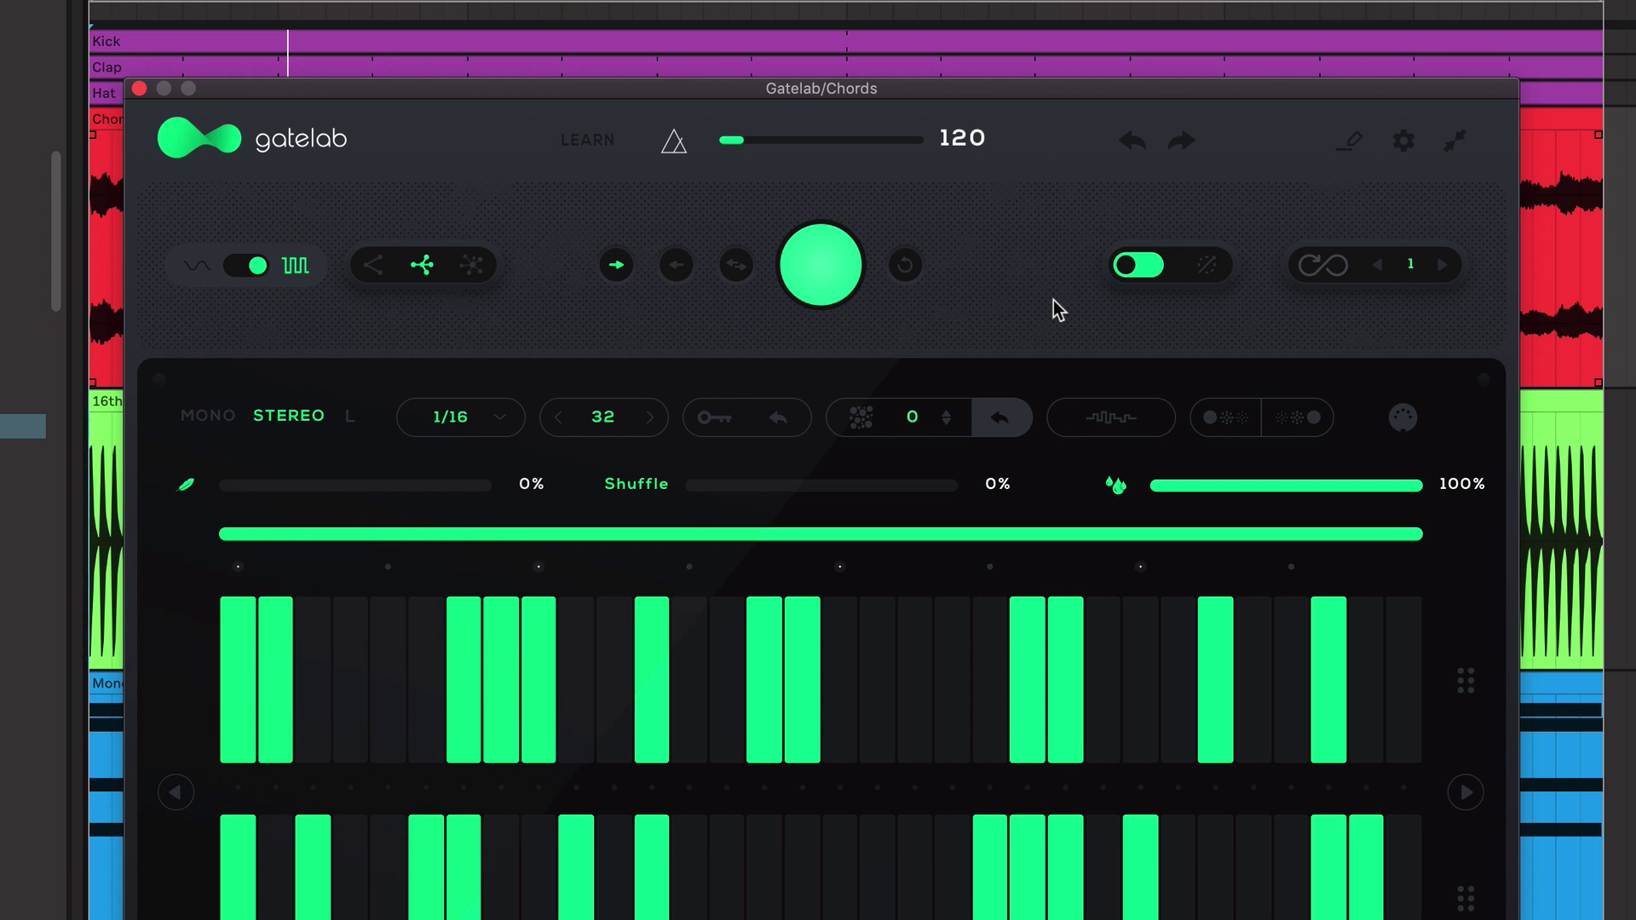
- Undo and redo the last change in the Chords Gatelab and open its preset manager
left_click(1133, 143)
left_click(1183, 147)
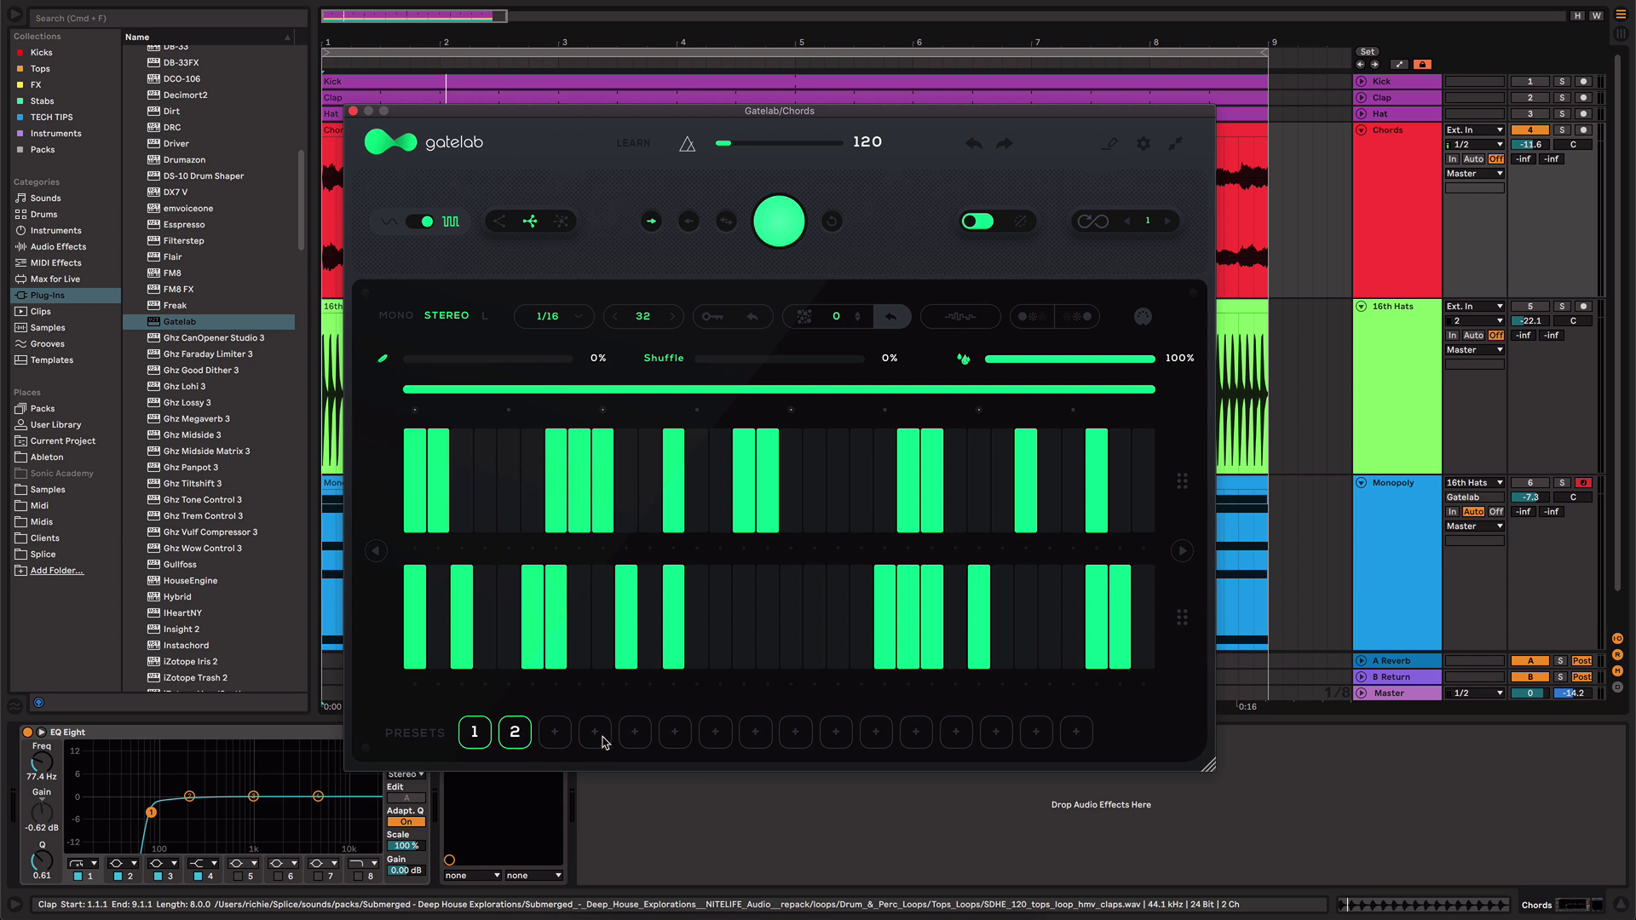
left_click(1110, 151)
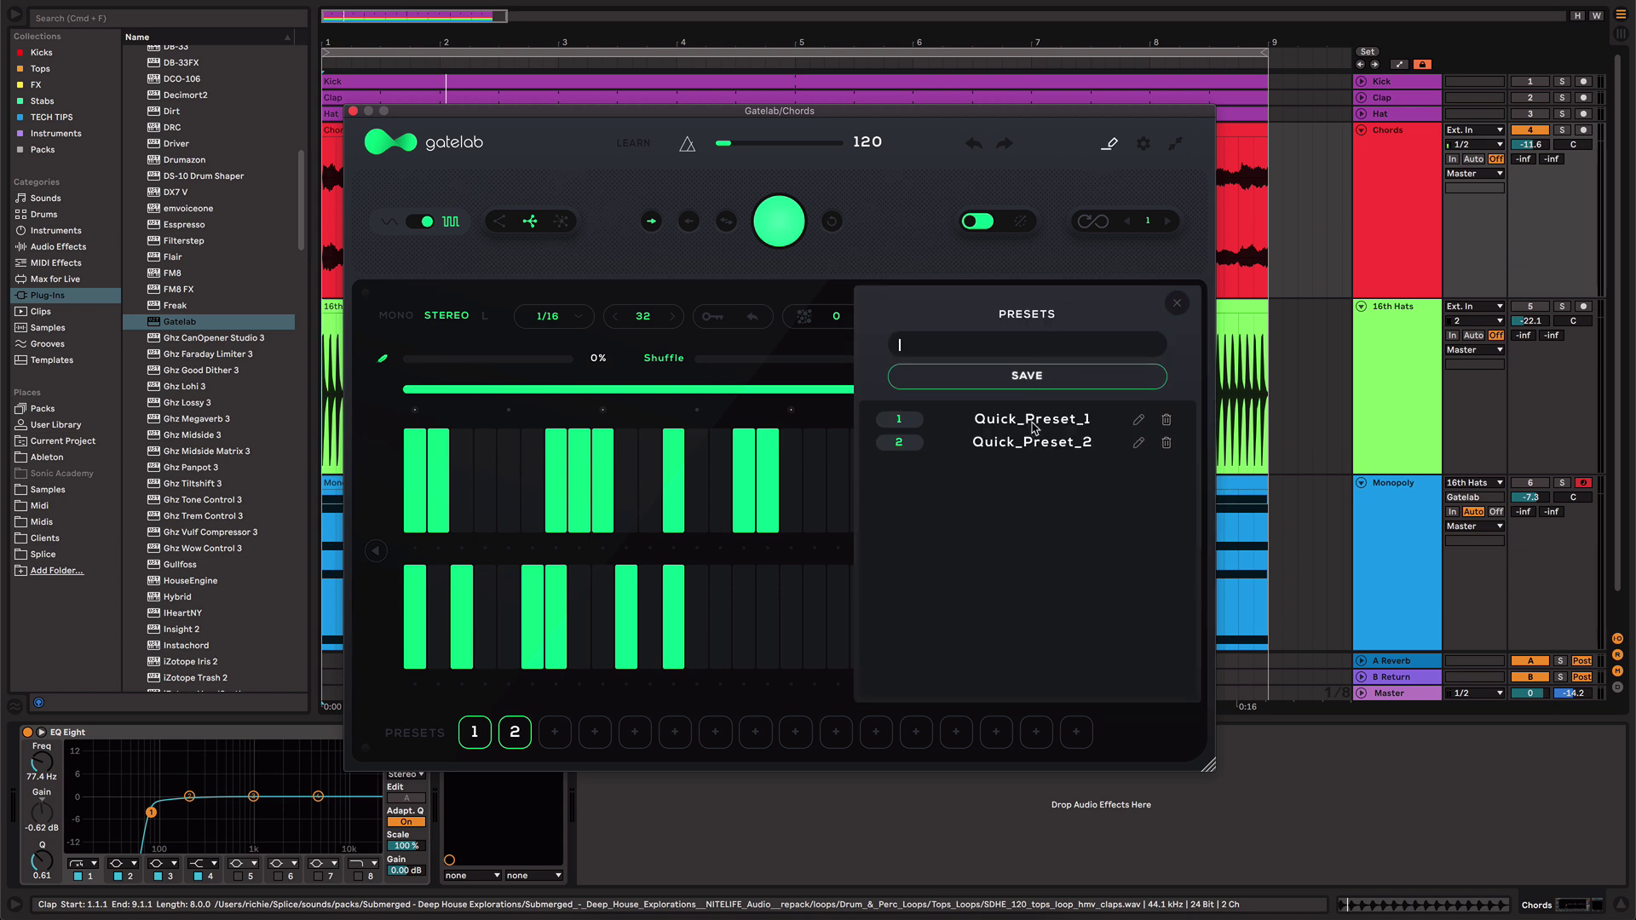
- Rename Quick_Preset_1 as My Preset 1 and delete Quick_Preset_2 from the preset list
left_click(1138, 421)
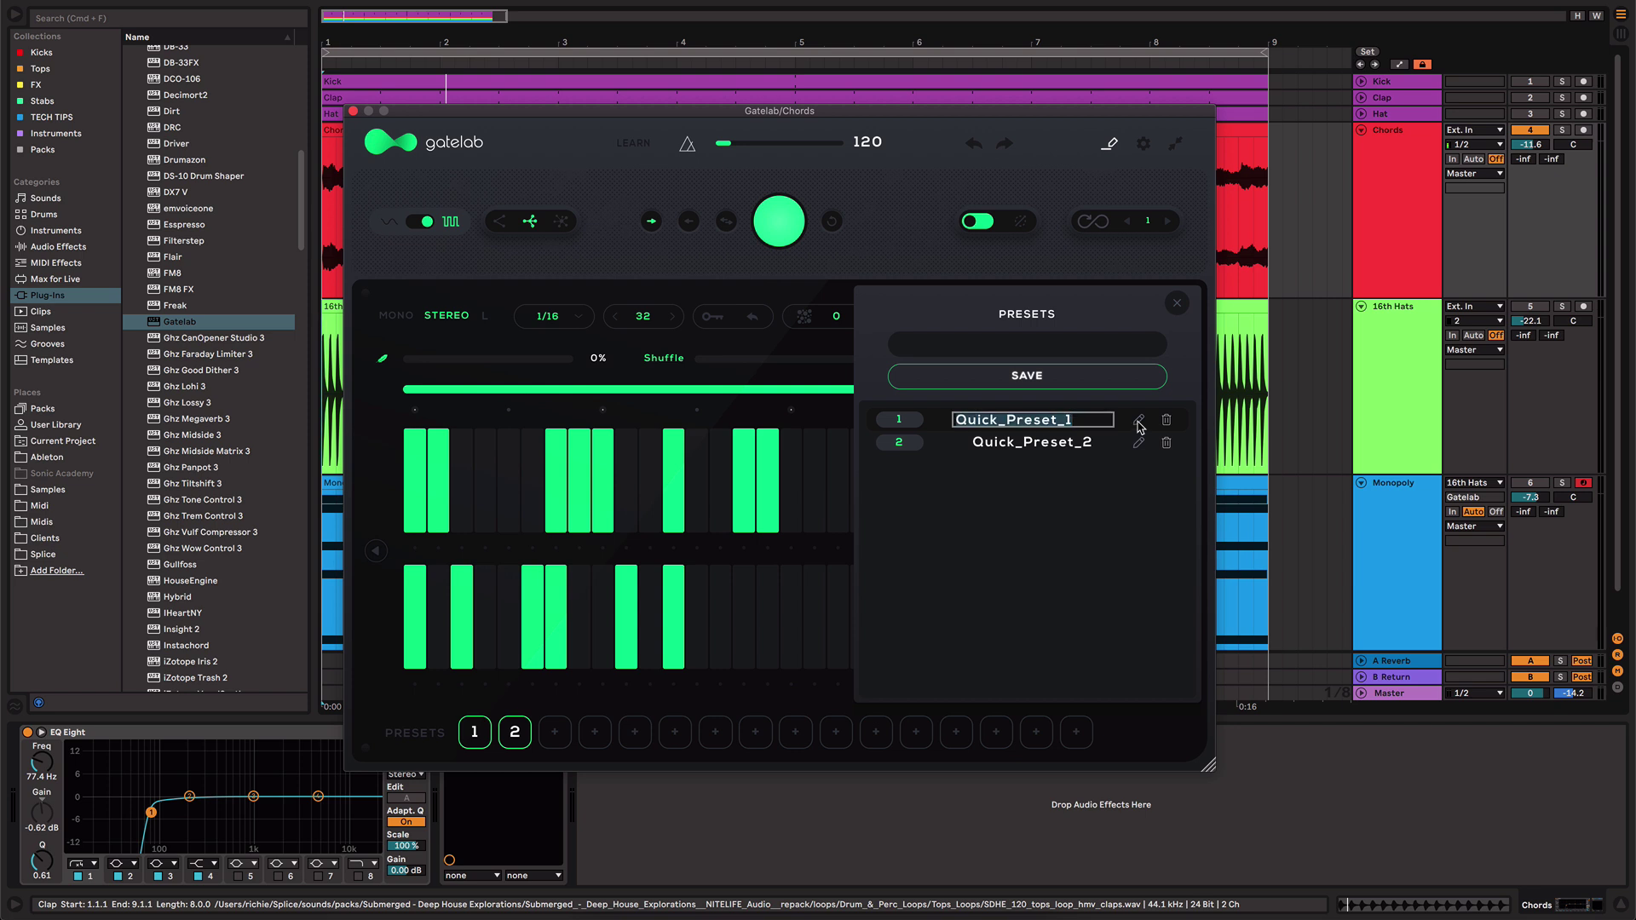
type("My Preset 1")
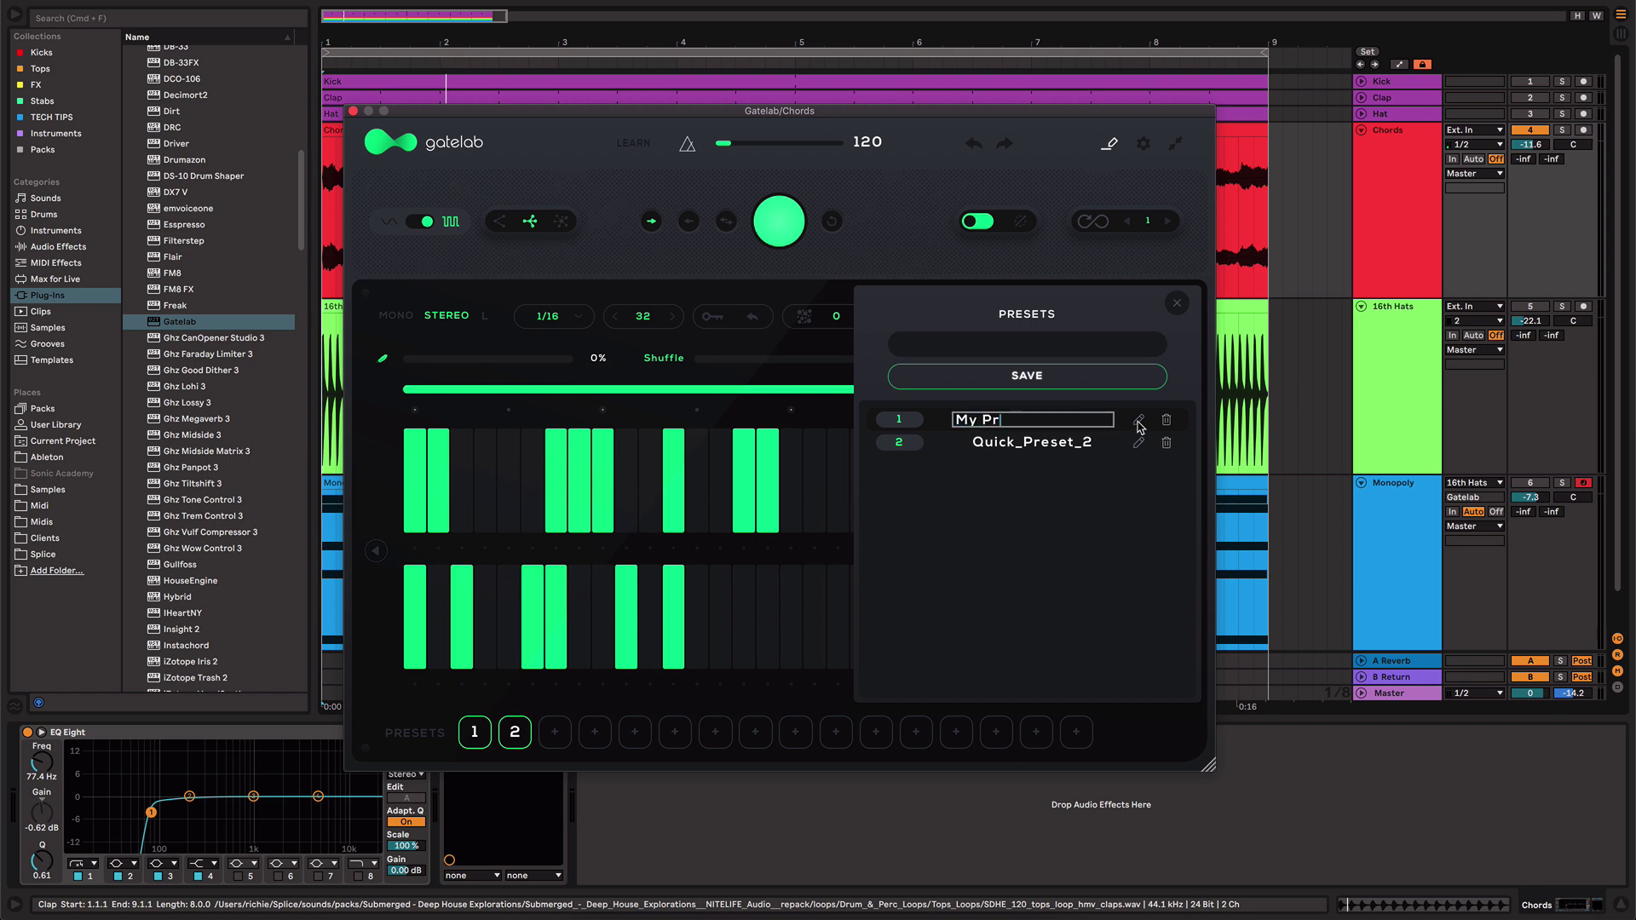
key("Return")
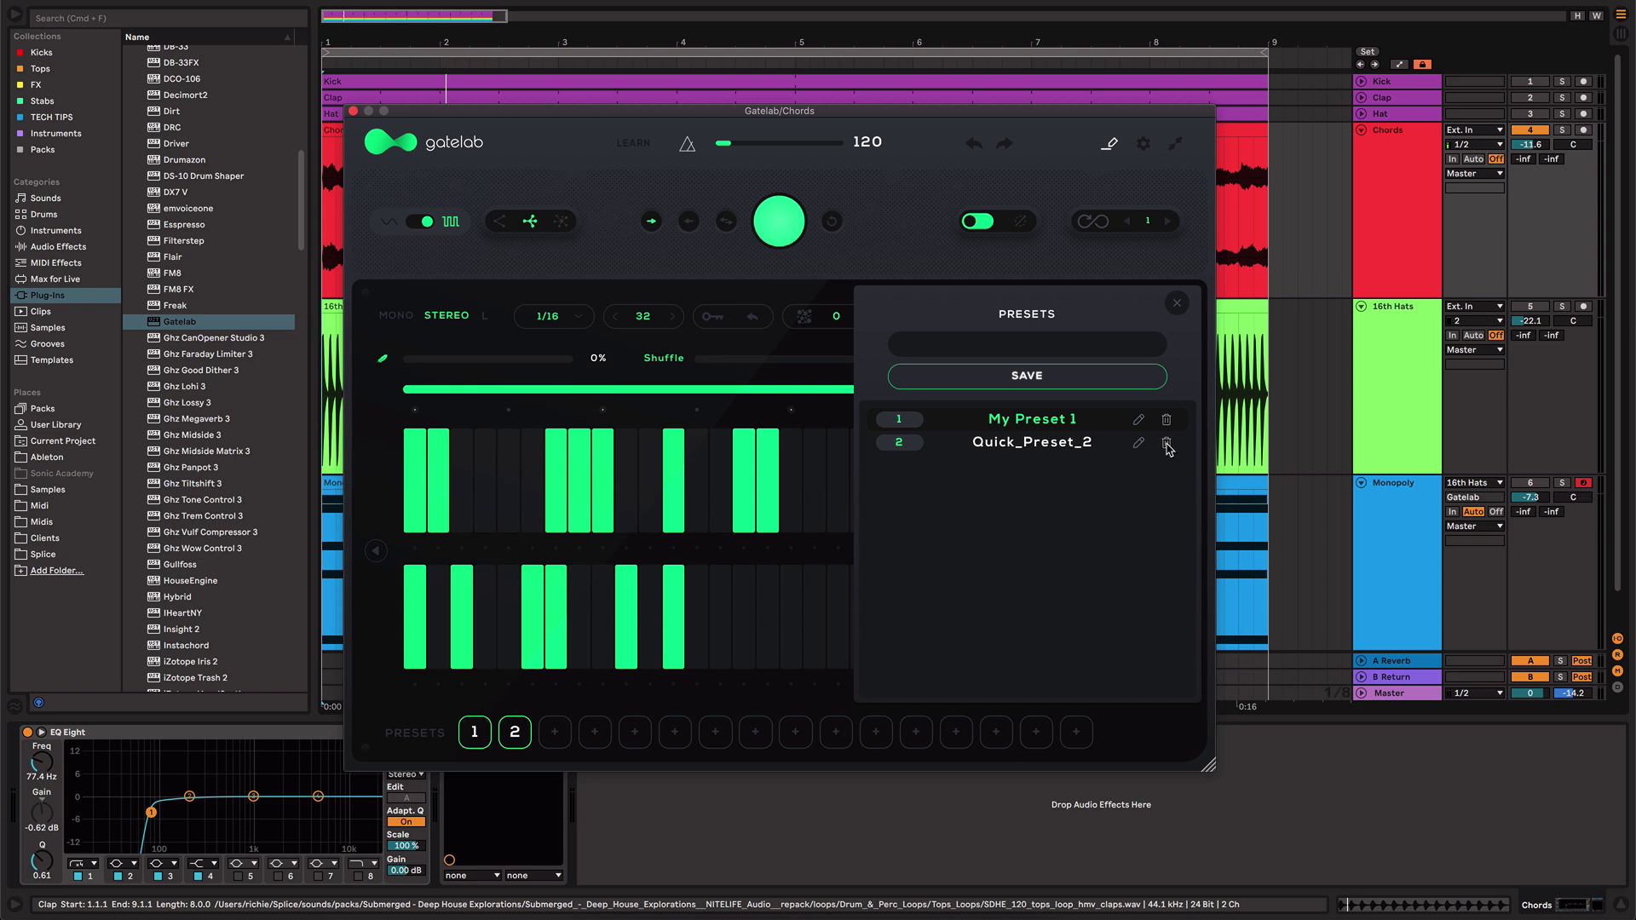
left_click(1166, 444)
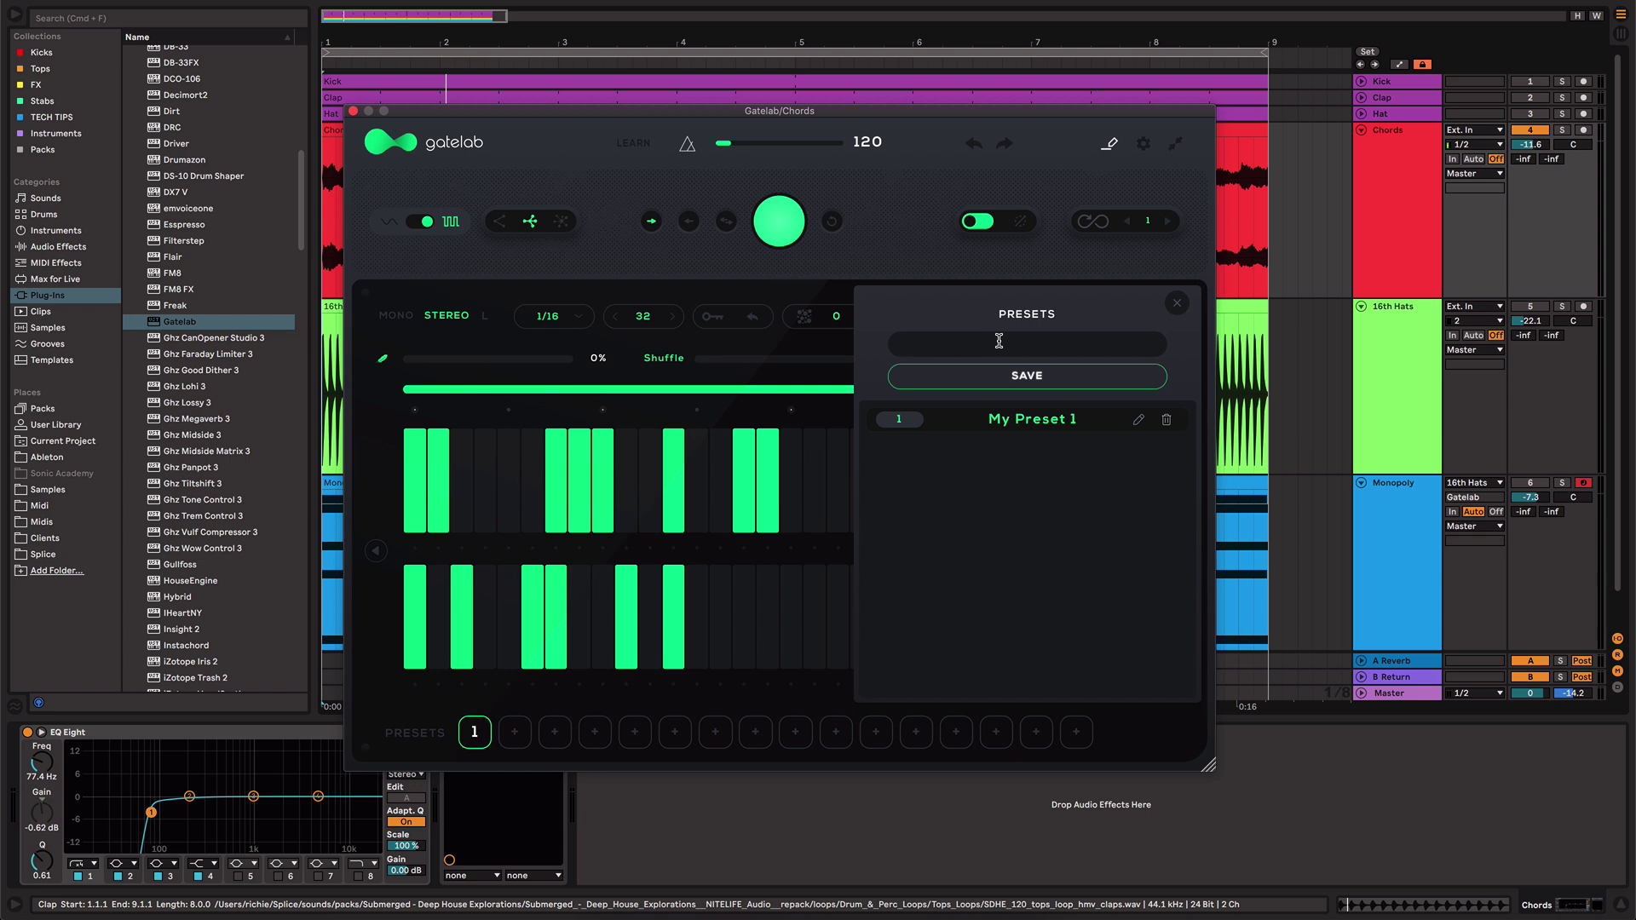
- Save the current pattern as a preset named New Preset, load it and assign it to quick-preset slot 3
type("New Preset")
left_click(1029, 376)
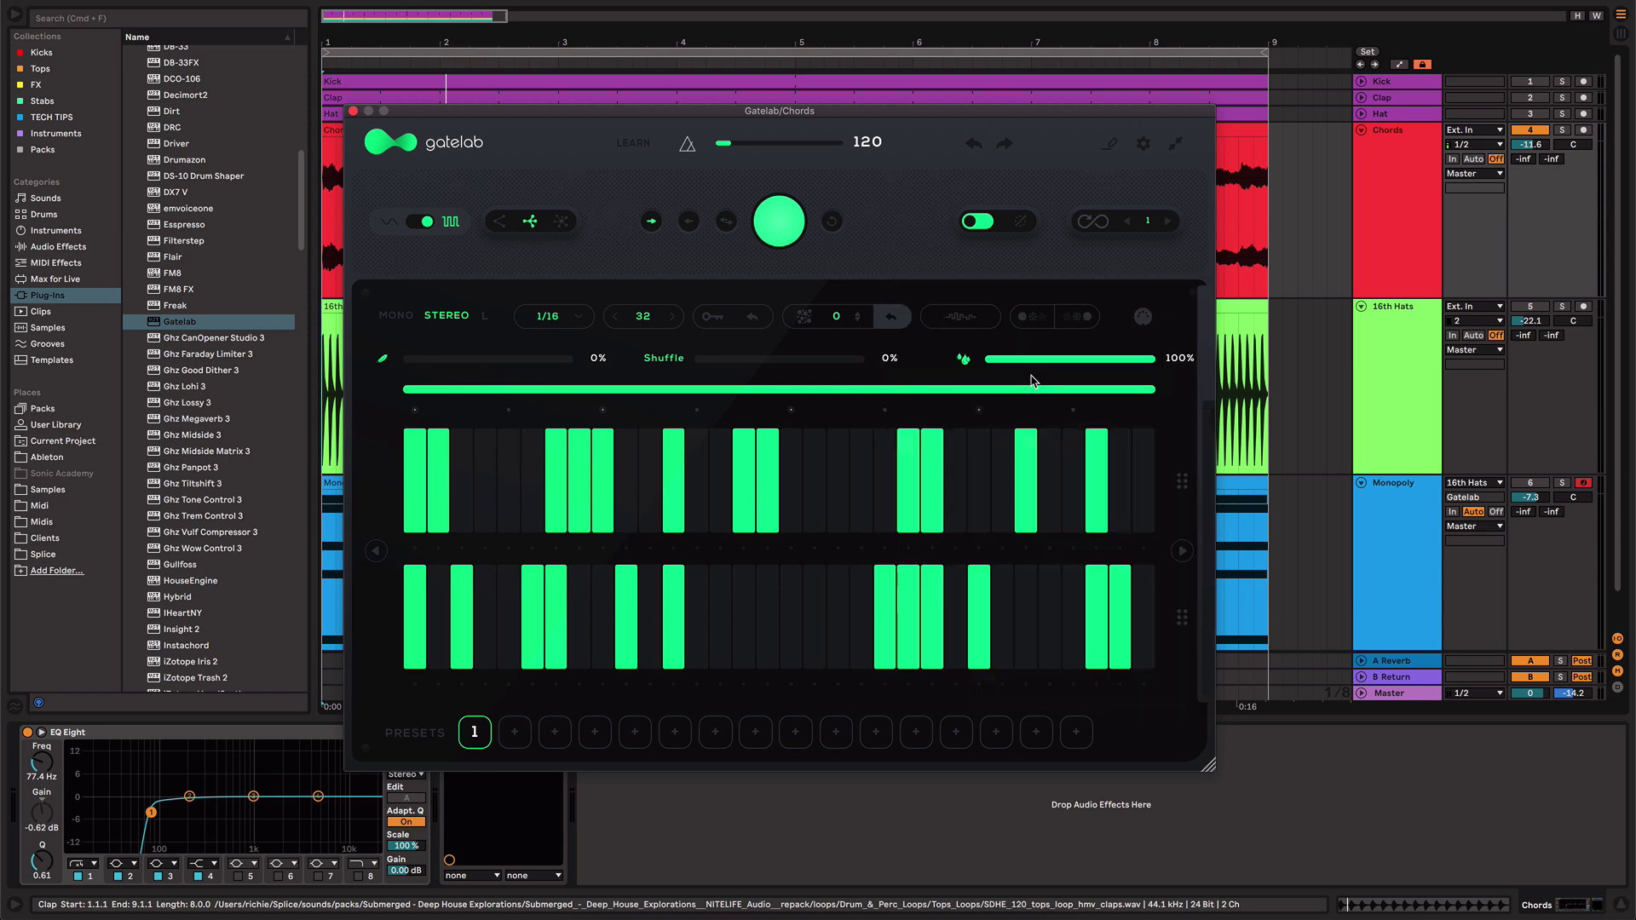
left_click(1108, 144)
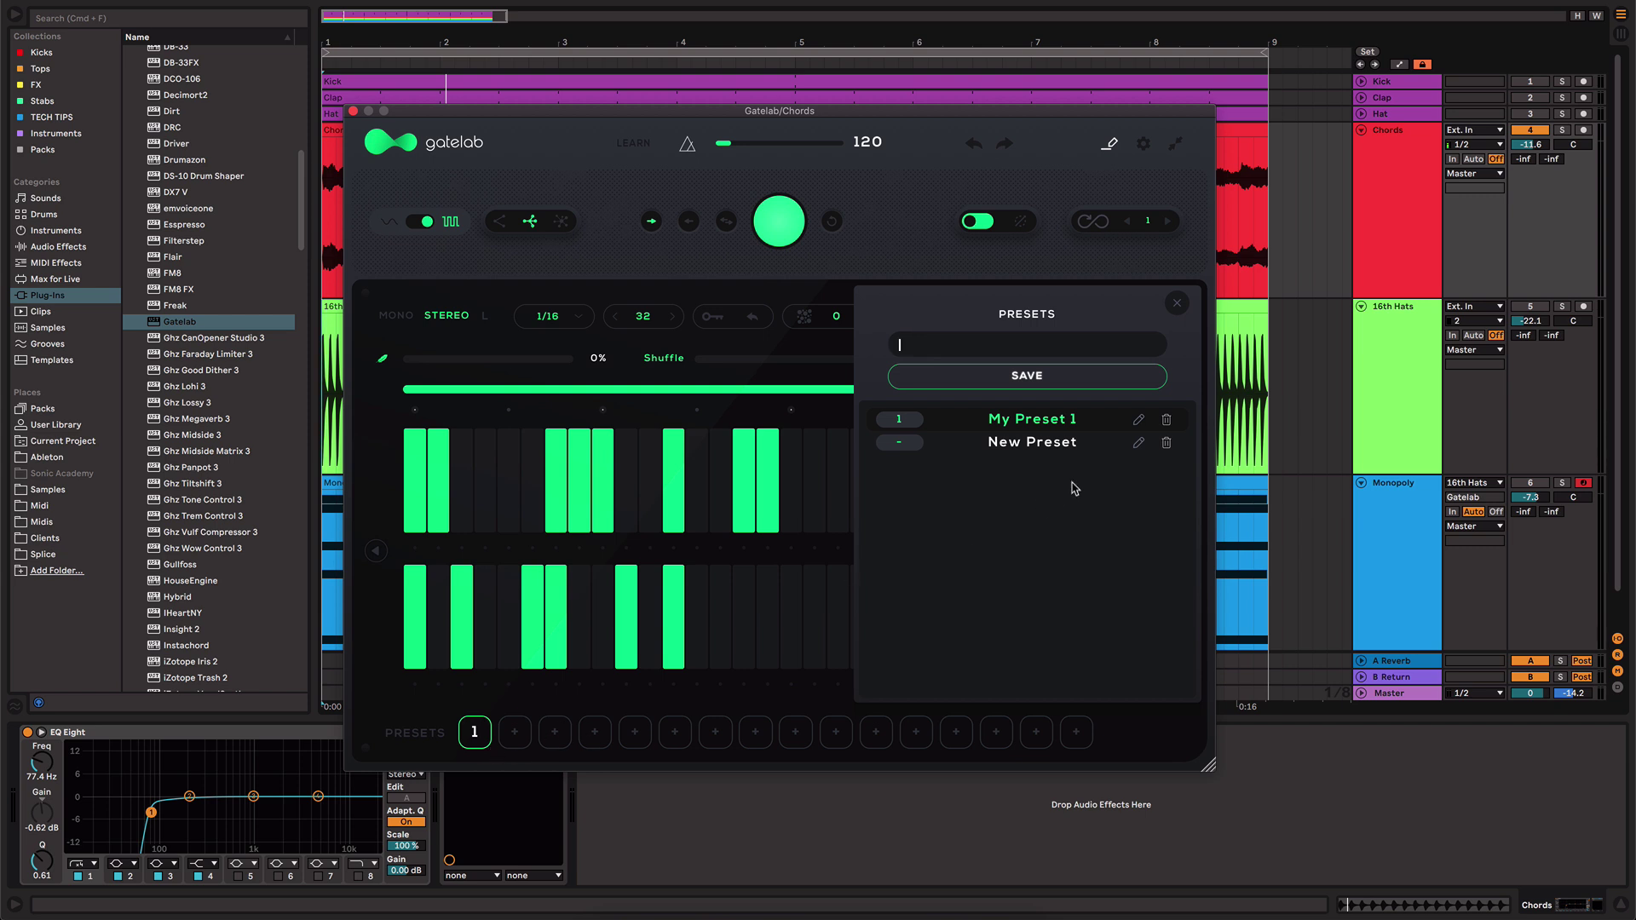
left_click(1035, 441)
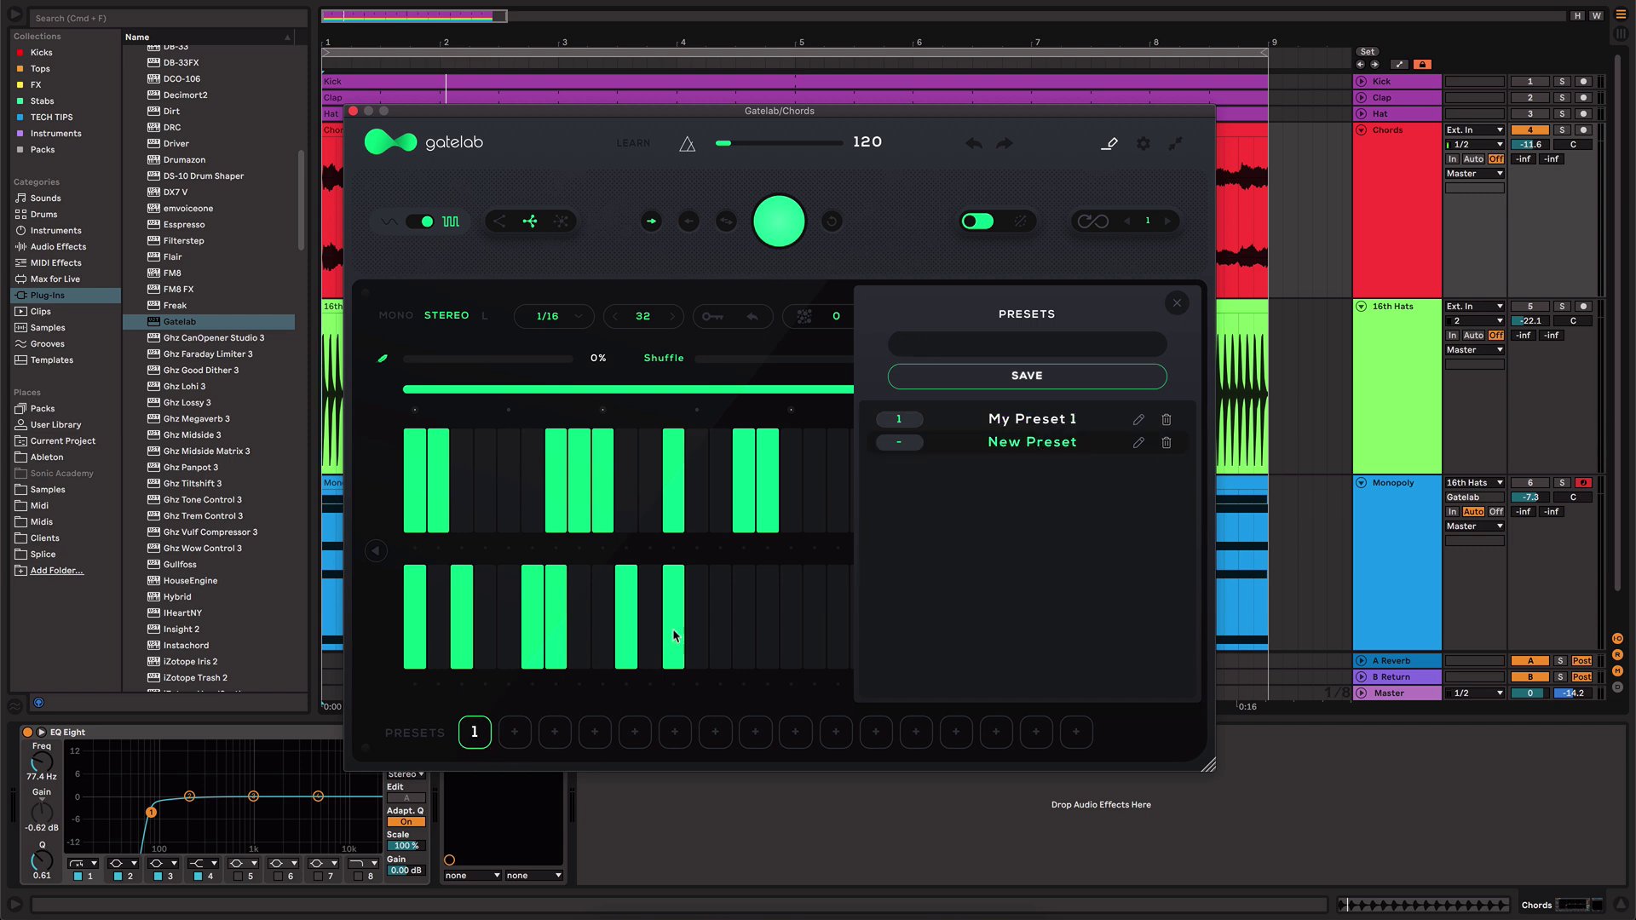
left_click(898, 443)
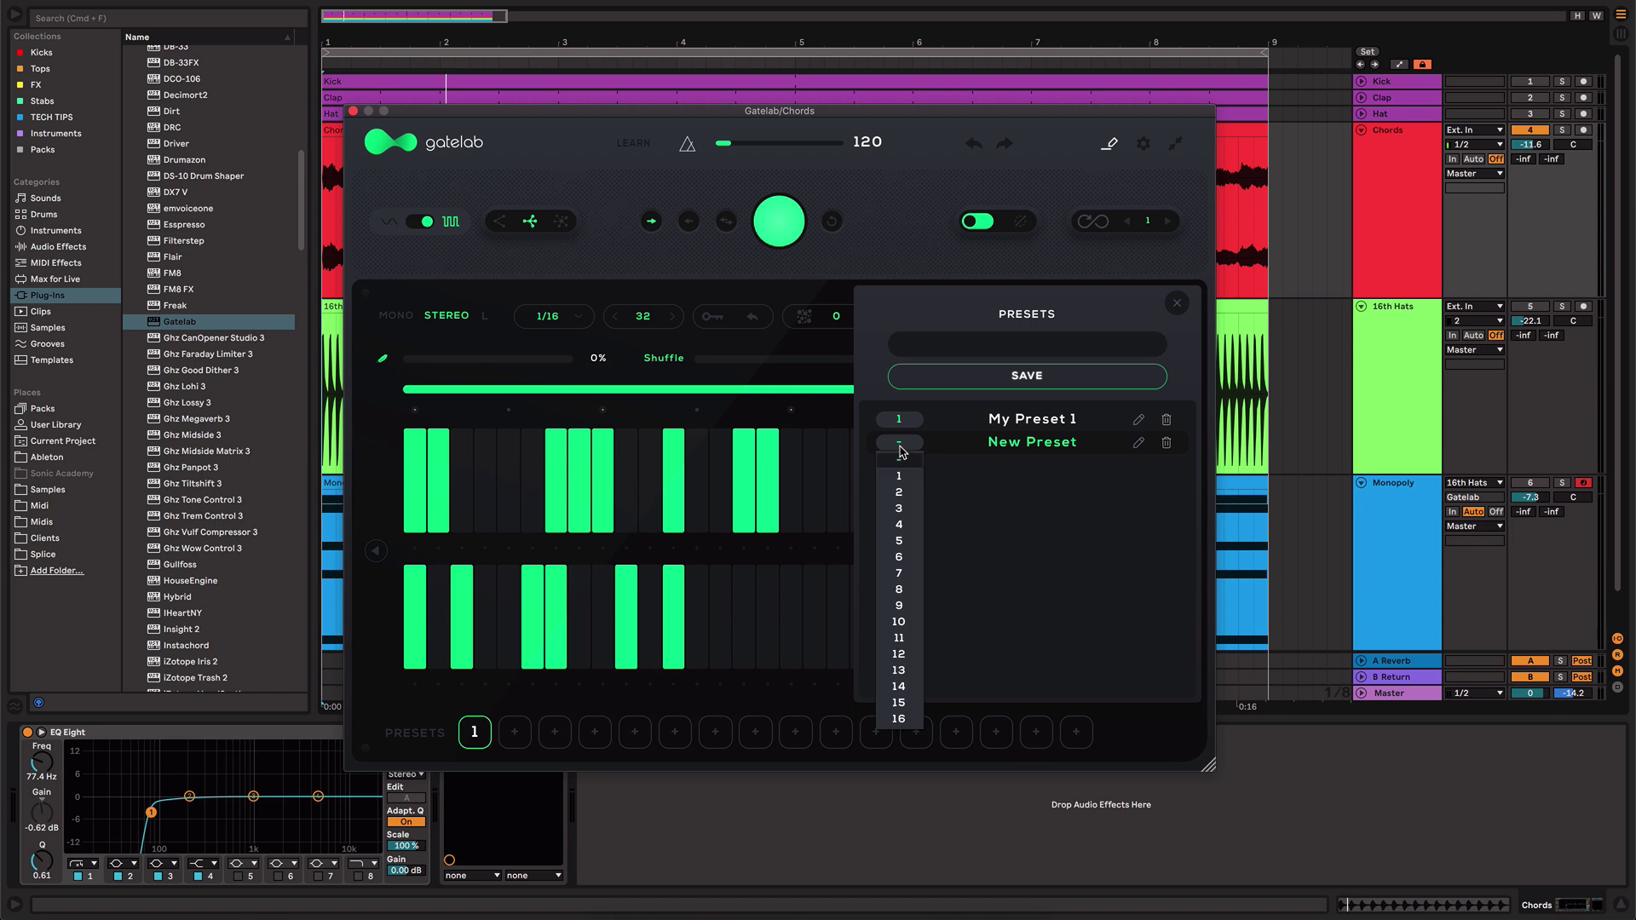
left_click(899, 508)
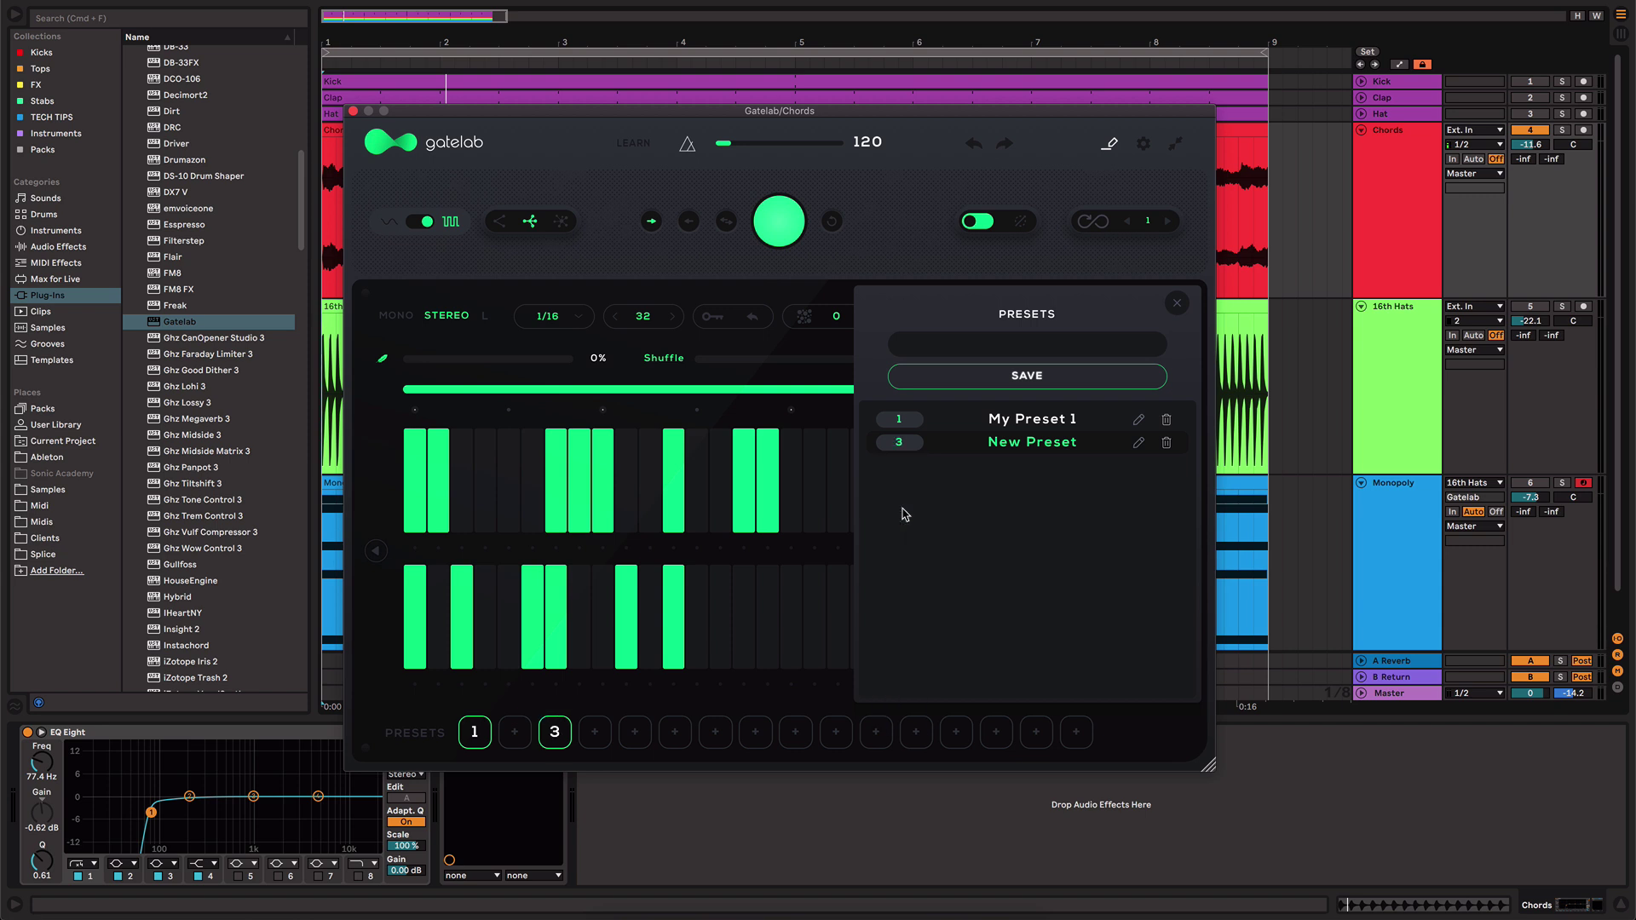
- Review the assignable parameters in Gatelab's MIDI CC settings and map Global_Dice to CC5
left_click(1142, 145)
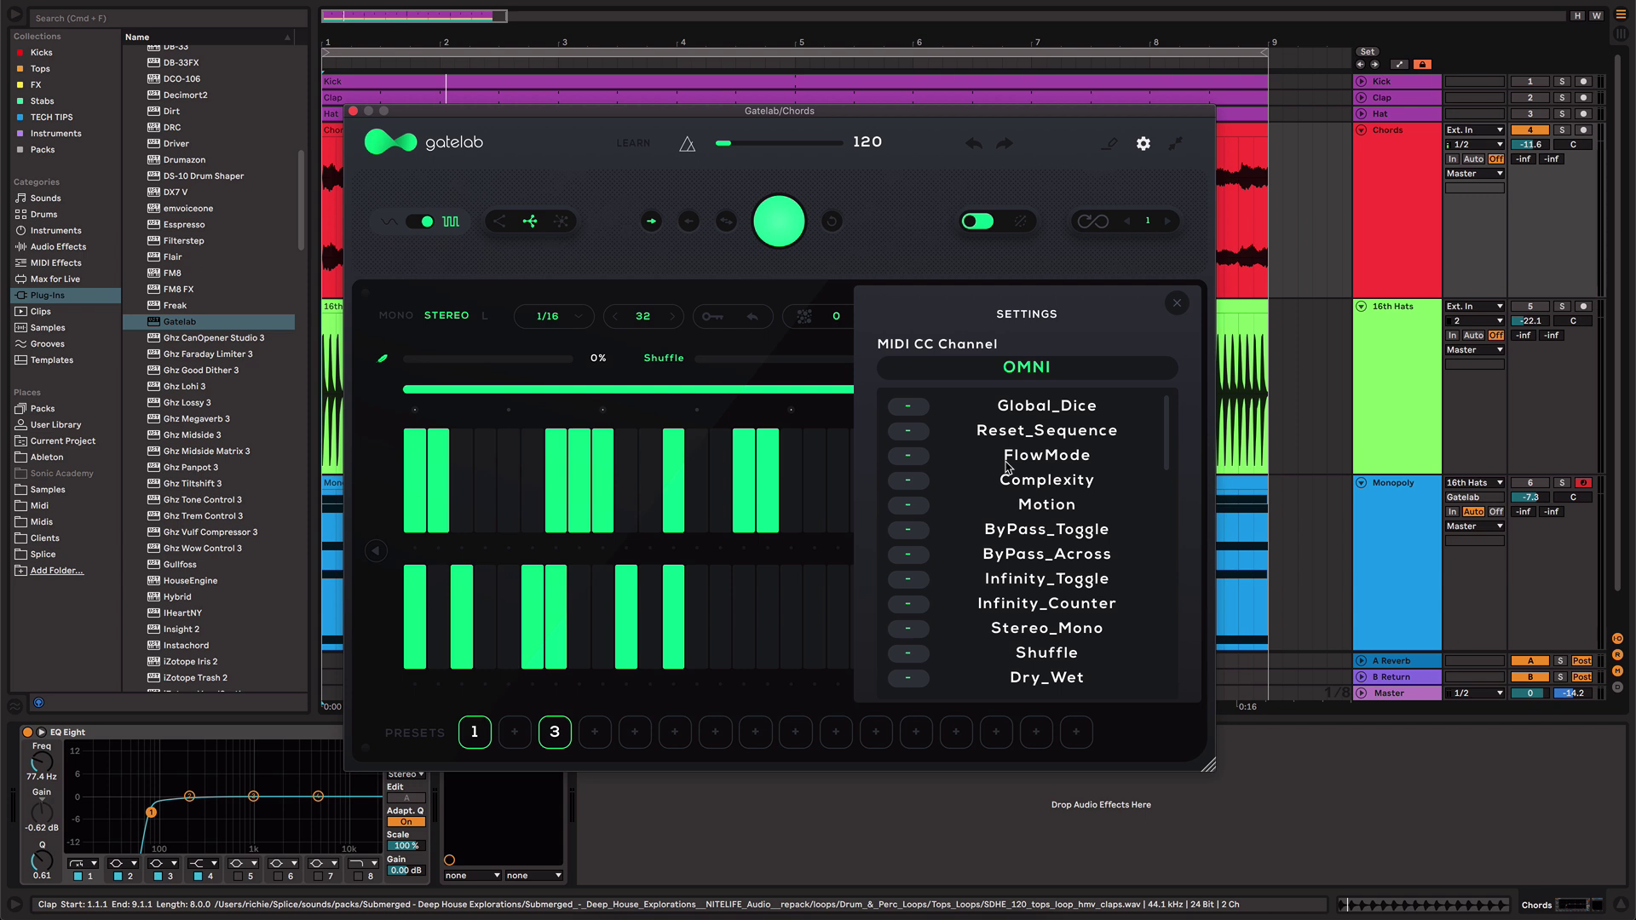
scroll(1028, 566, "down", 2)
scroll(1014, 511, "up", 2)
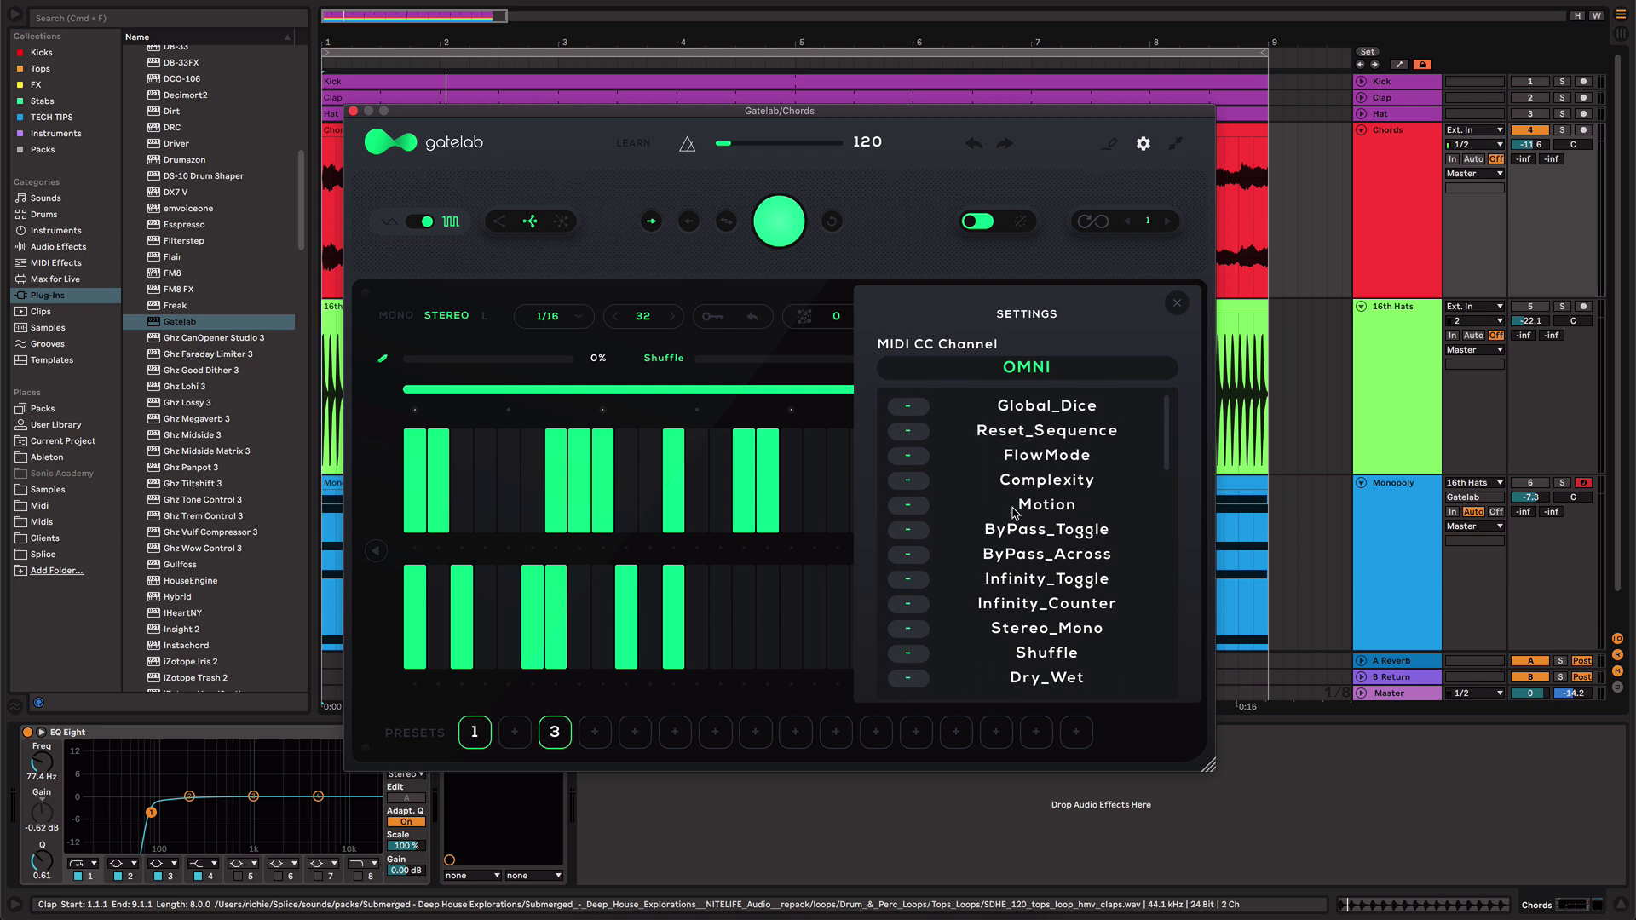
left_click(908, 406)
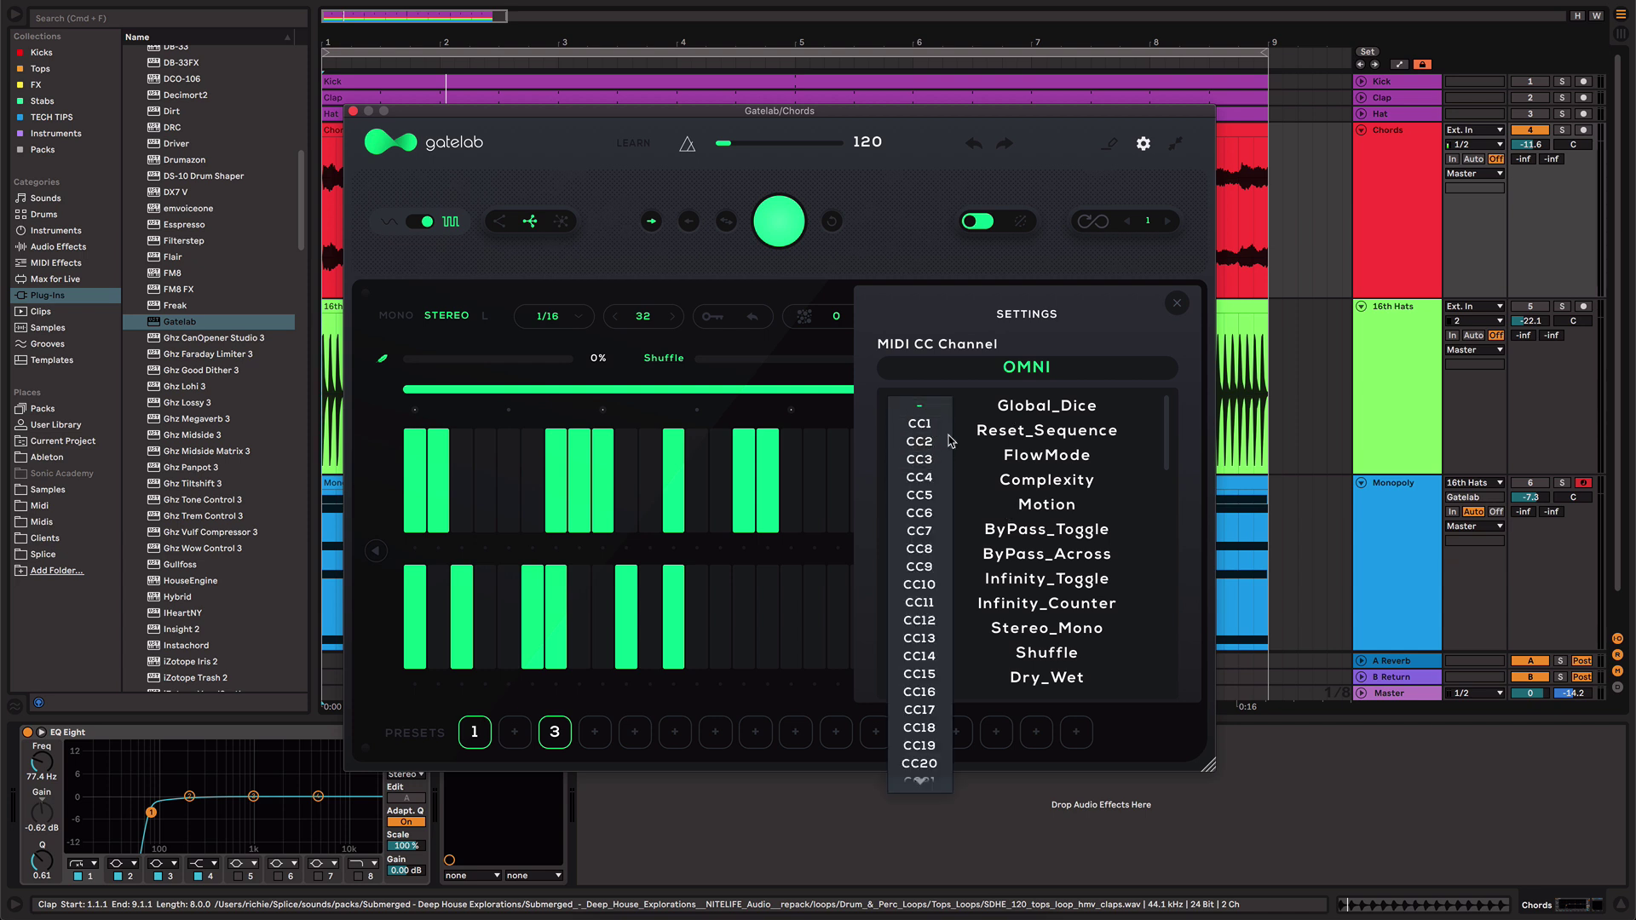
left_click(920, 495)
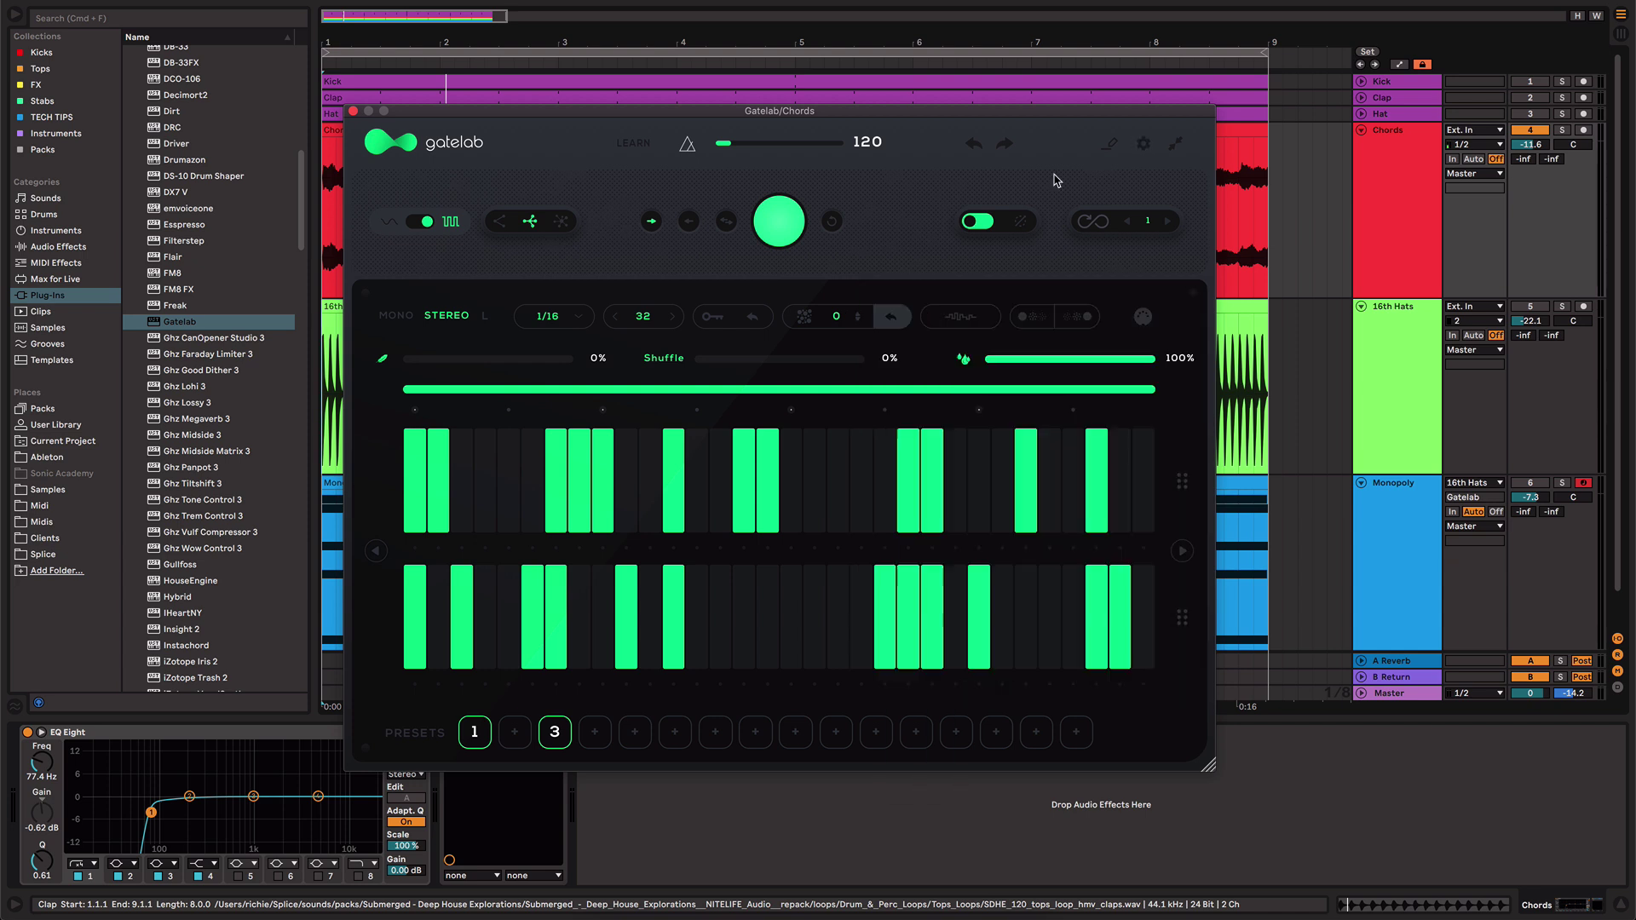
- Try arming the large round dice control for MIDI learn, and leave learn mode
left_click(632, 145)
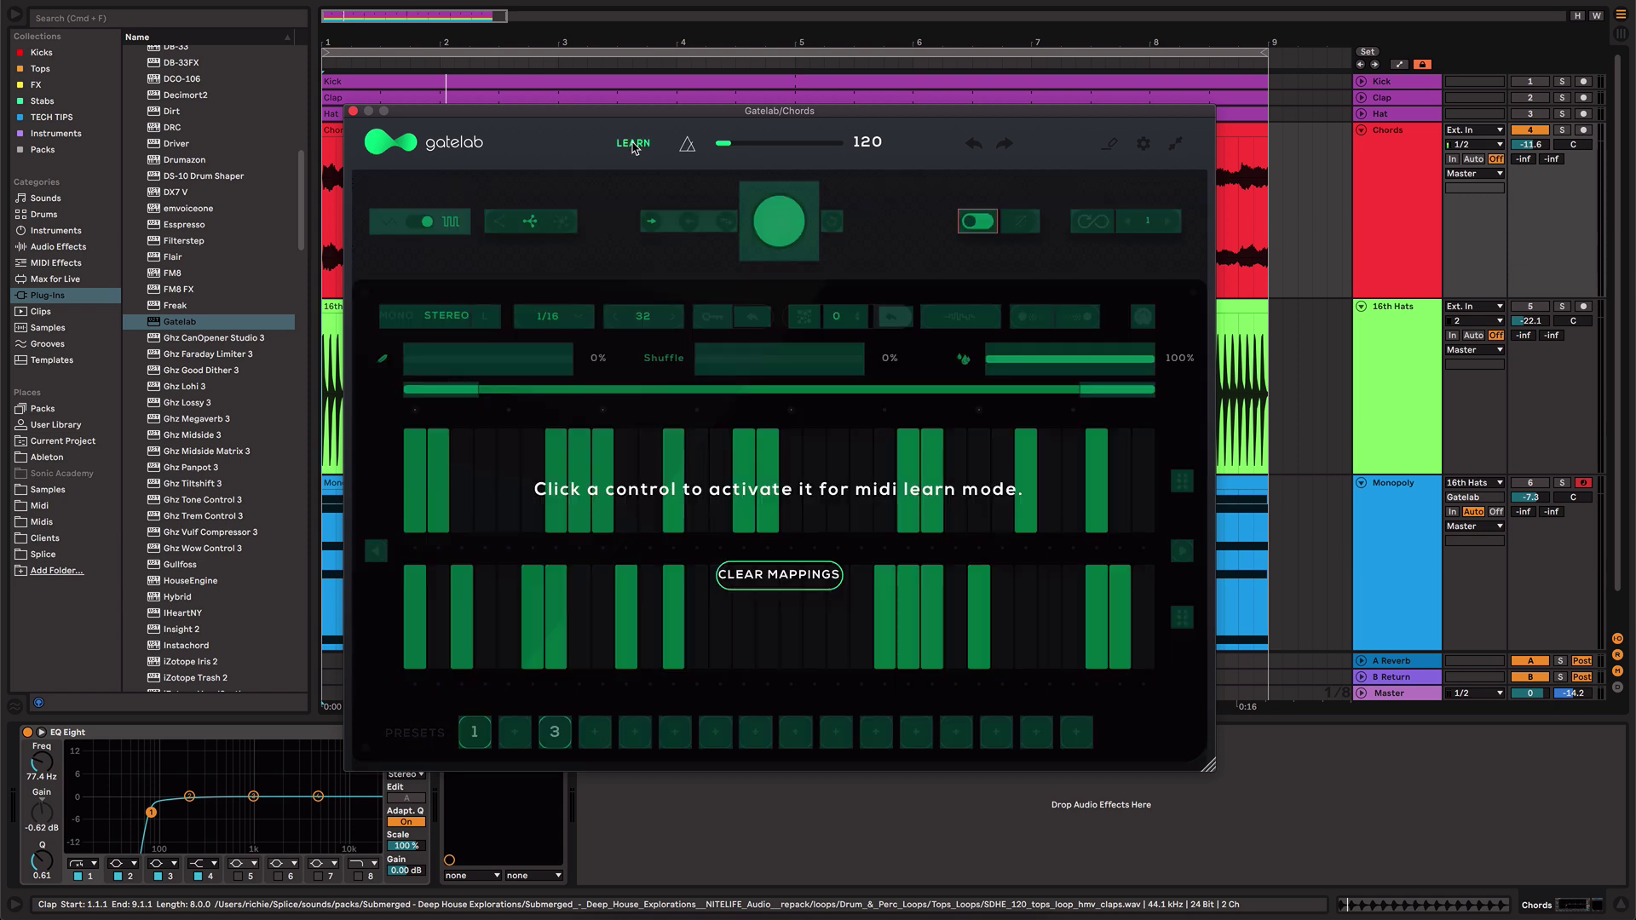
left_click(776, 218)
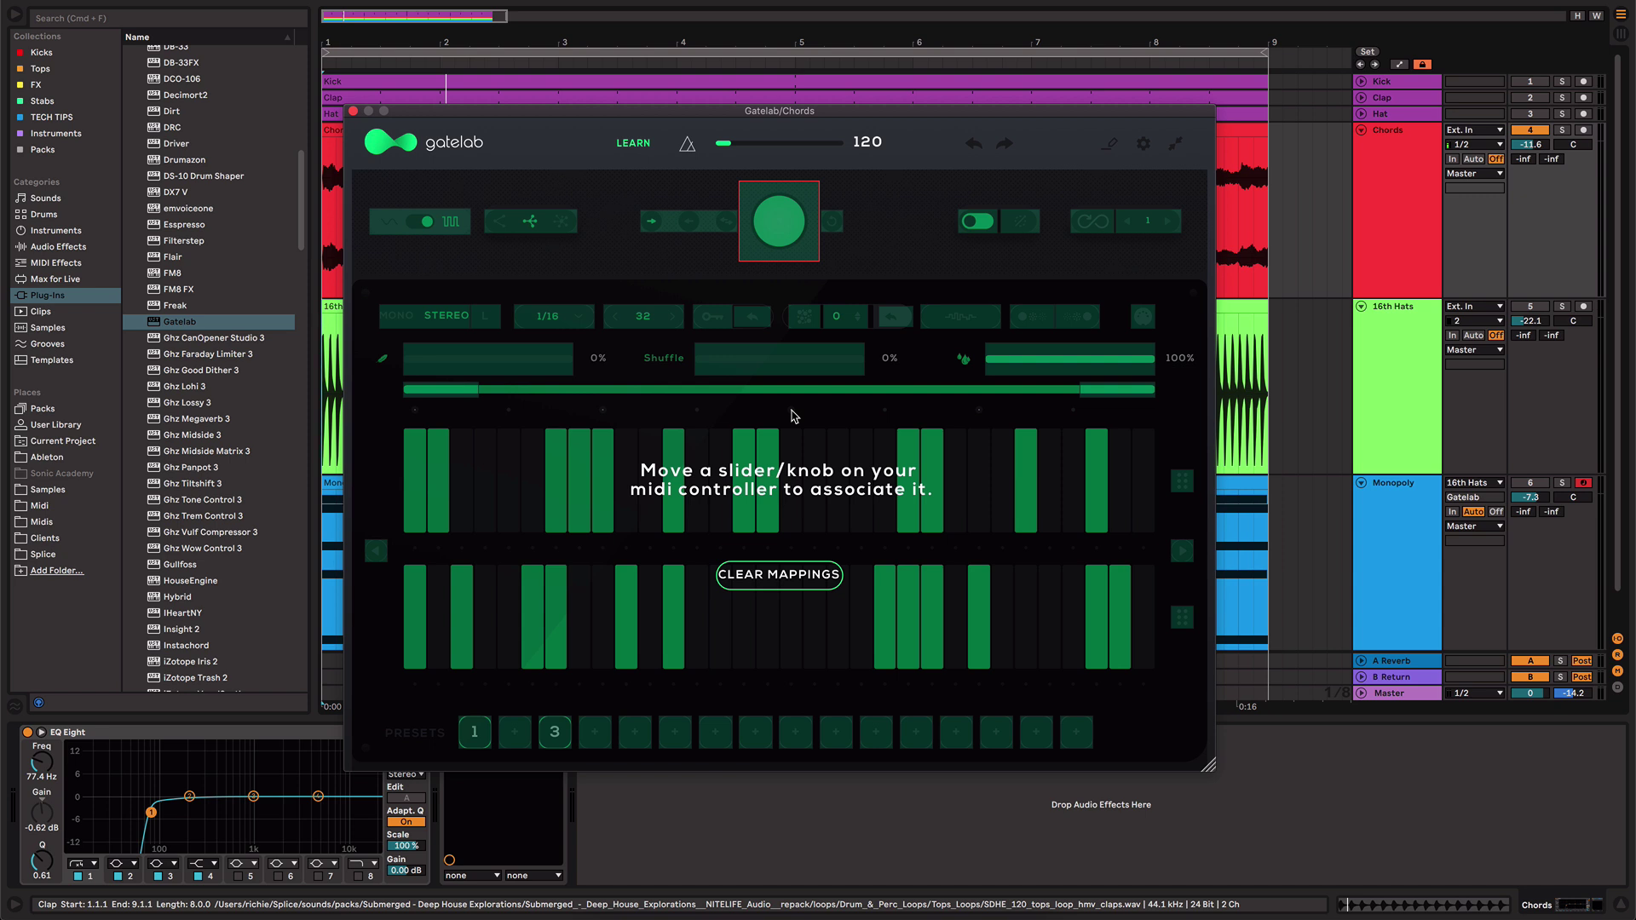
left_click(792, 416)
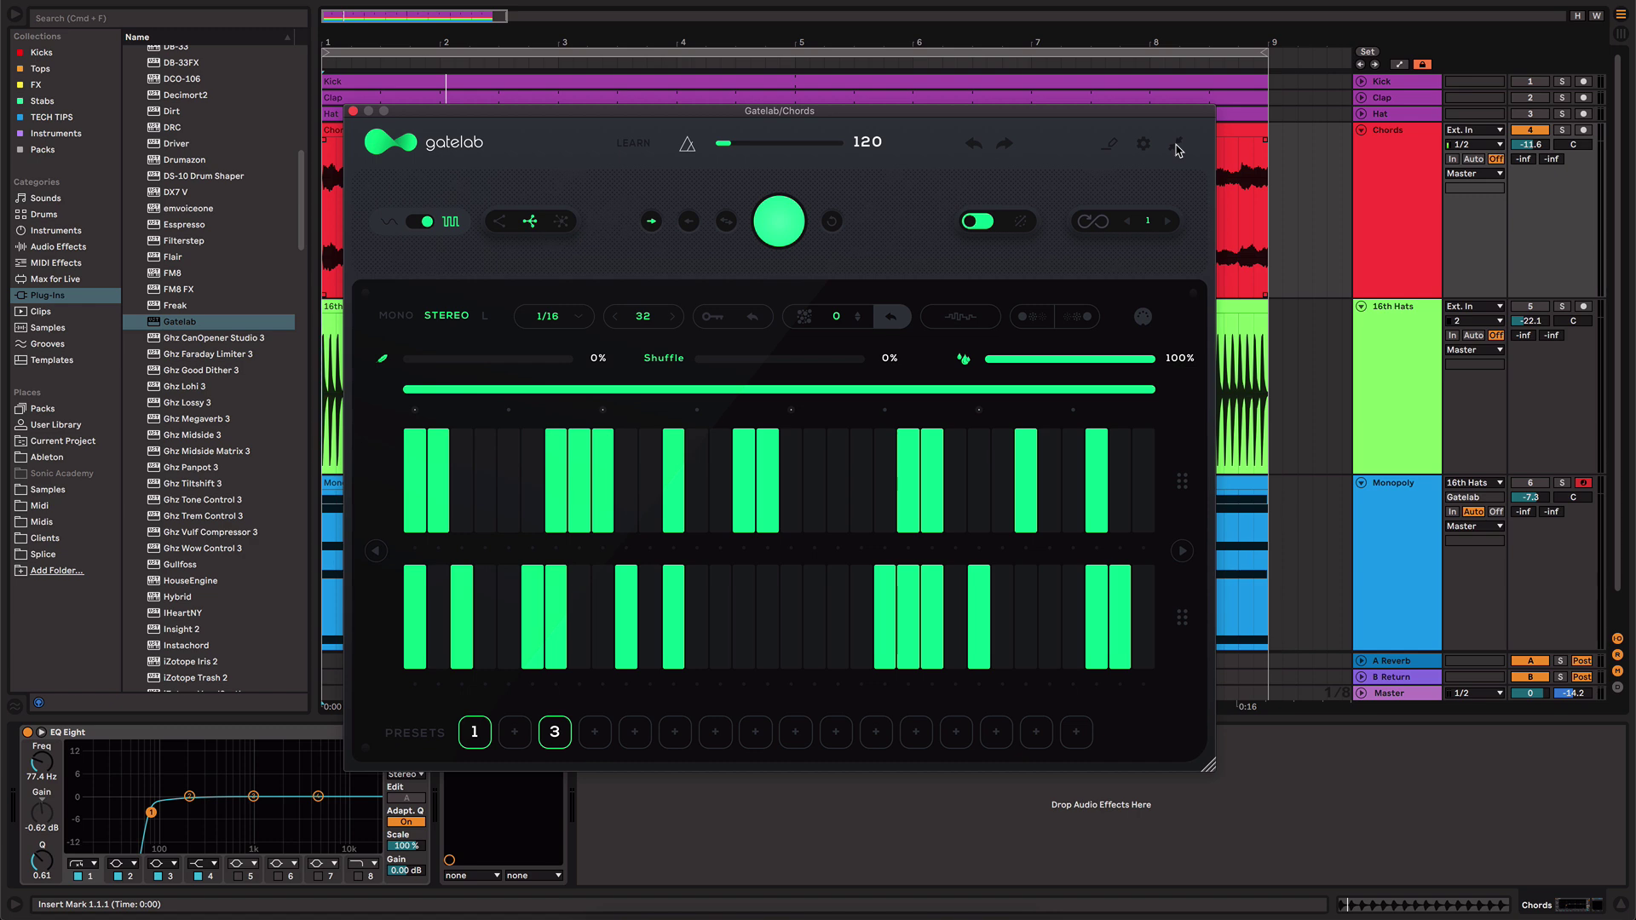
- Shrink the Gatelab window and restore it to its original size
left_click_drag(1206, 763, 1163, 731)
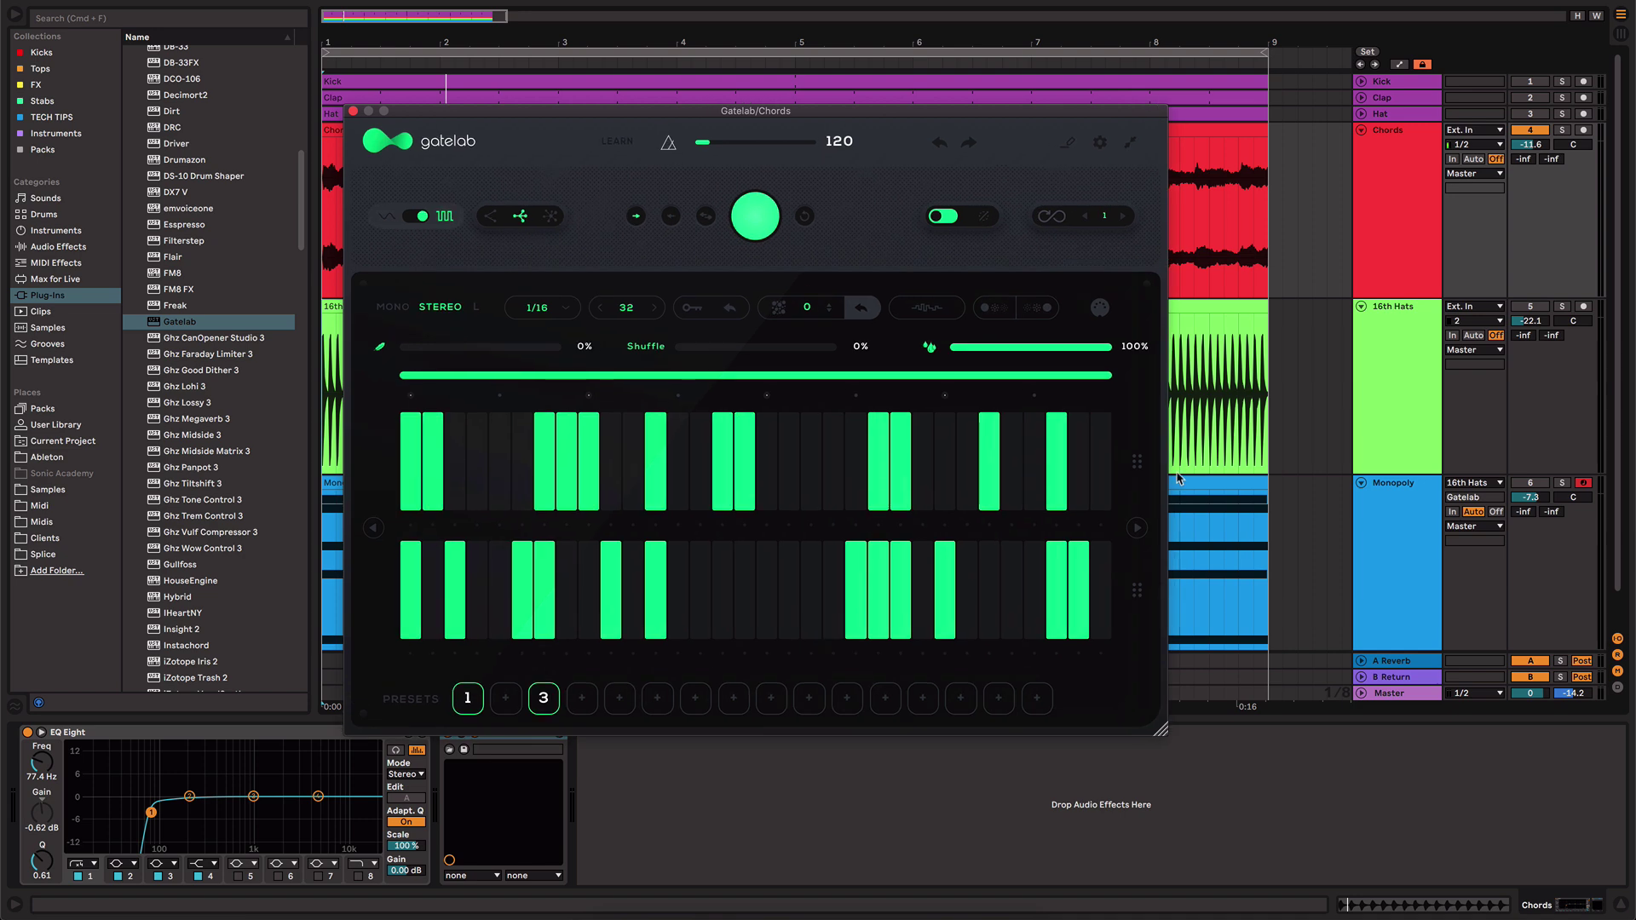
left_click(1136, 147)
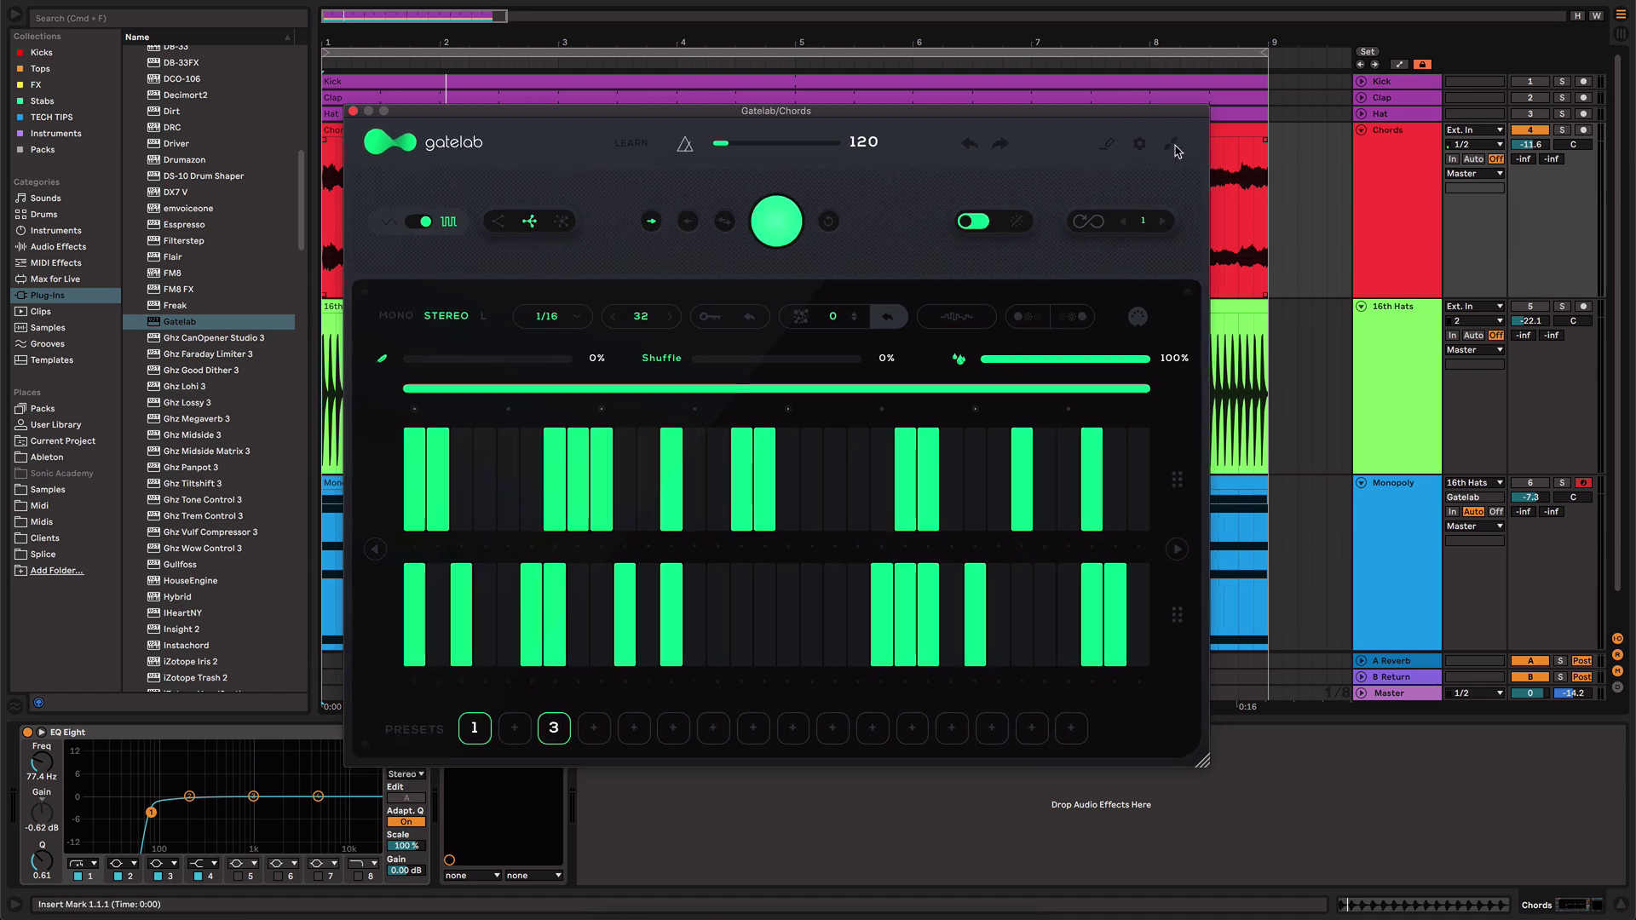
left_click(1174, 148)
left_click(1010, 139)
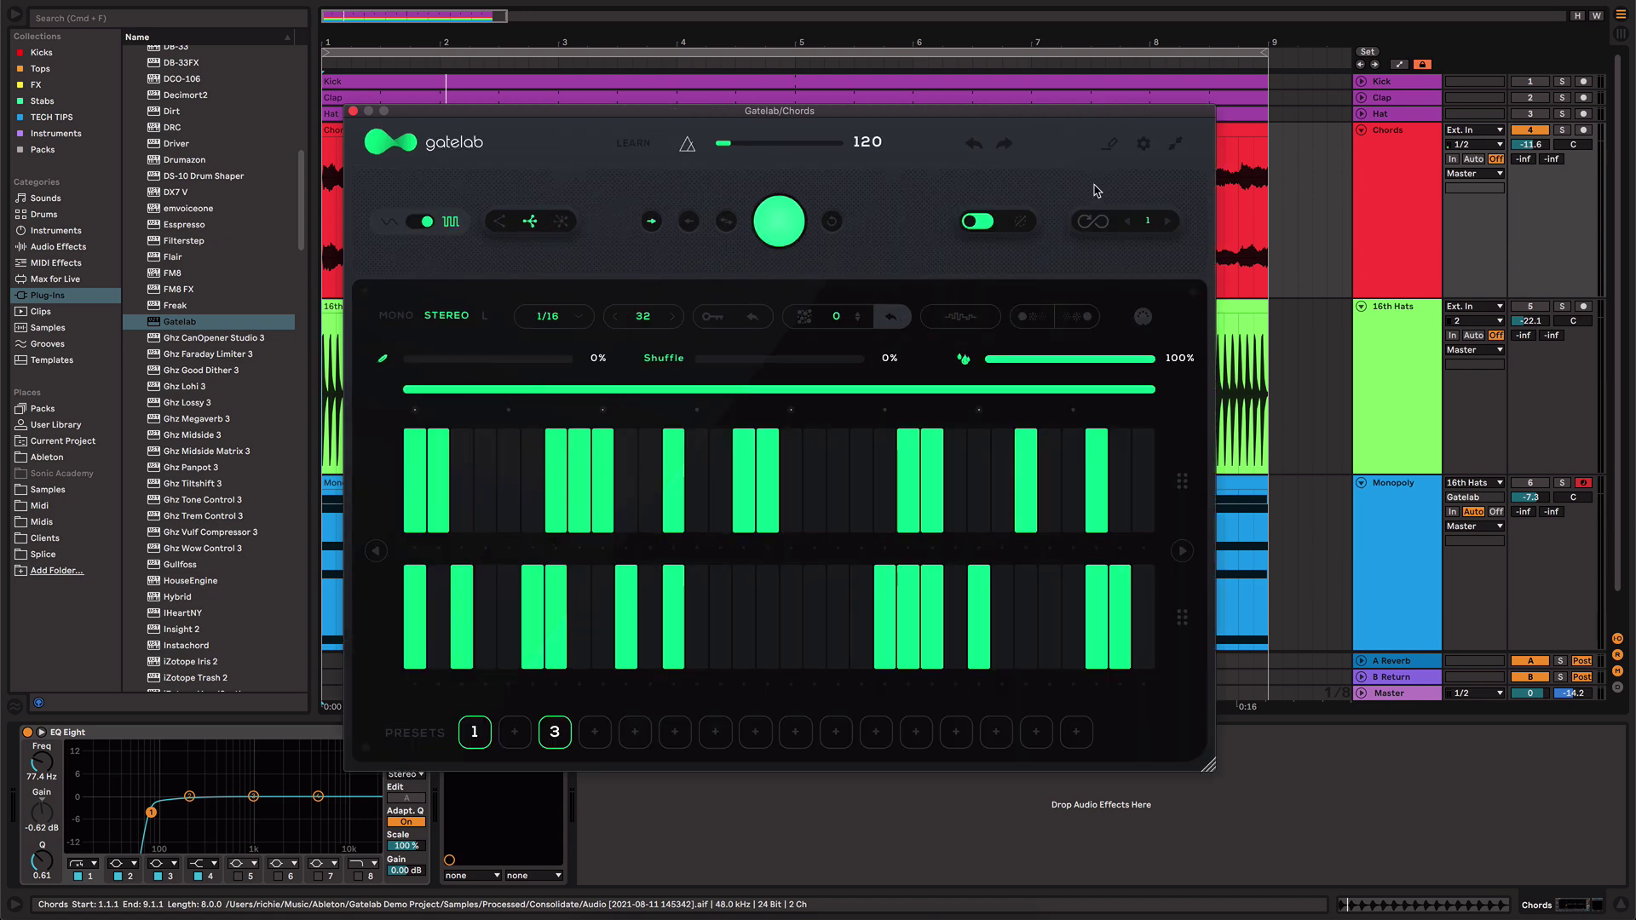